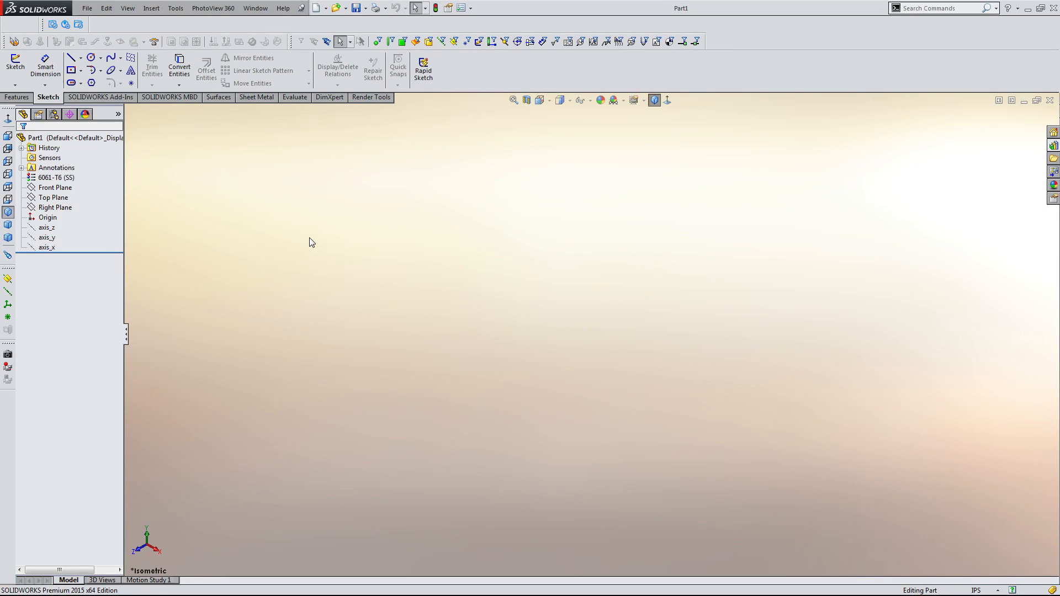
Start a new sketch on the Front Plane.
{"action": "left_click", "coordinate": [12, 97]}
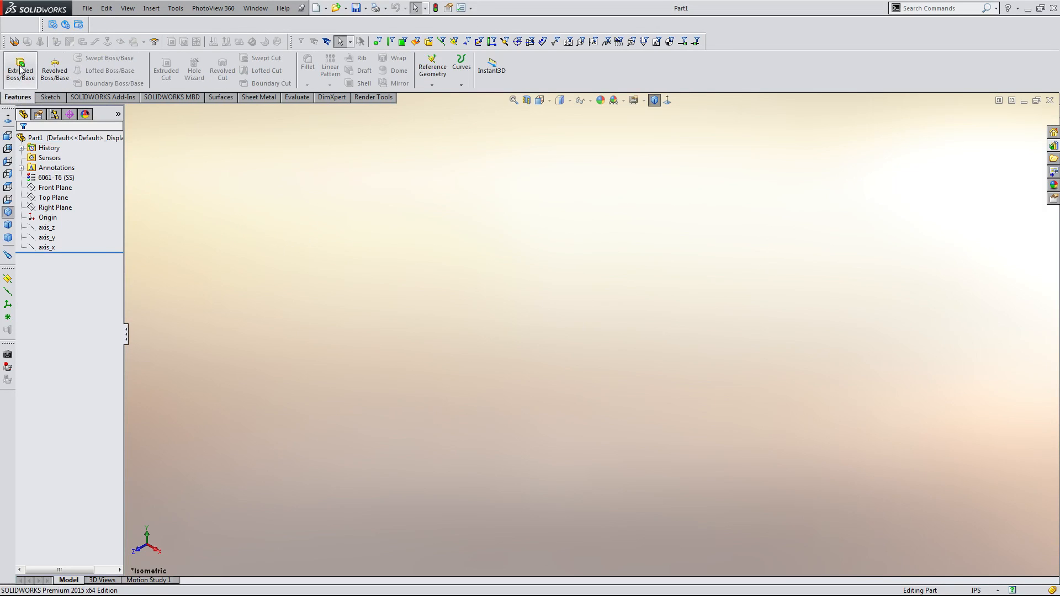
{"action": "left_click", "coordinate": [49, 98]}
{"action": "left_click", "coordinate": [15, 63]}
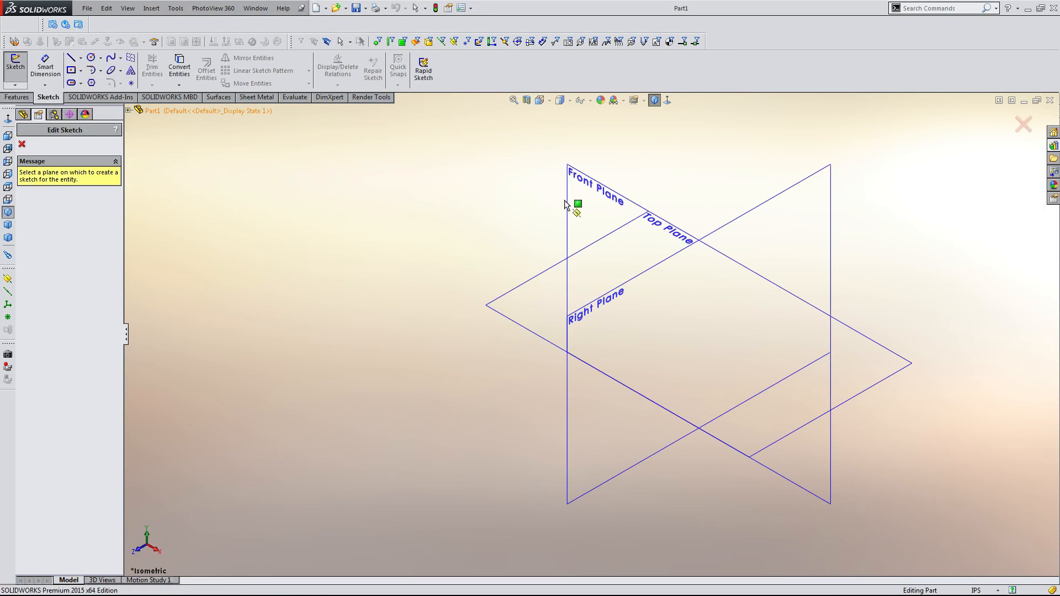
{"action": "left_click", "coordinate": [593, 206]}
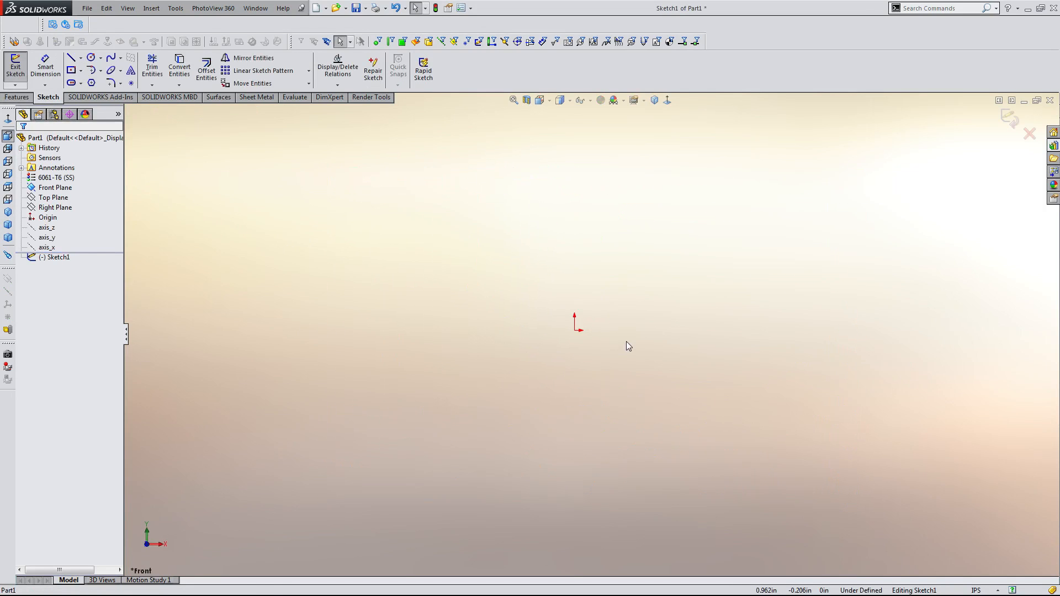
Sketch a horizontal midpoint line about 10 in long centred on the origin.
{"action": "scroll", "coordinate": [624, 329], "scroll_direction": "up", "scroll_amount": 3}
{"action": "scroll", "coordinate": [588, 316], "scroll_direction": "up", "scroll_amount": 1}
{"action": "scroll", "coordinate": [579, 318], "scroll_direction": "down", "scroll_amount": 1}
{"action": "scroll", "coordinate": [528, 320], "scroll_direction": "up", "scroll_amount": 1}
{"action": "scroll", "coordinate": [526, 319], "scroll_direction": "down", "scroll_amount": 1}
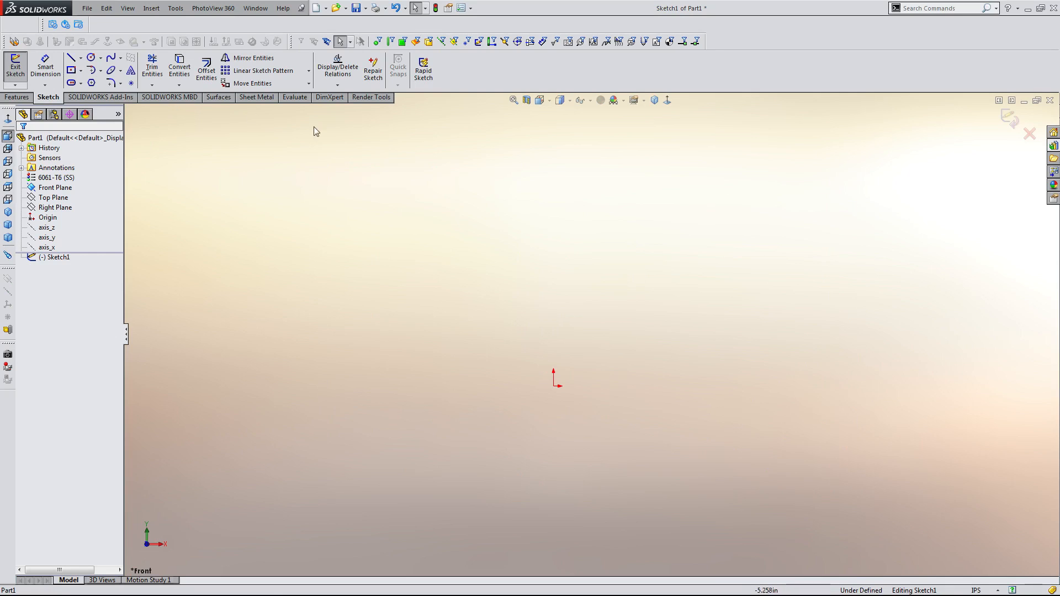
{"action": "left_click", "coordinate": [80, 58]}
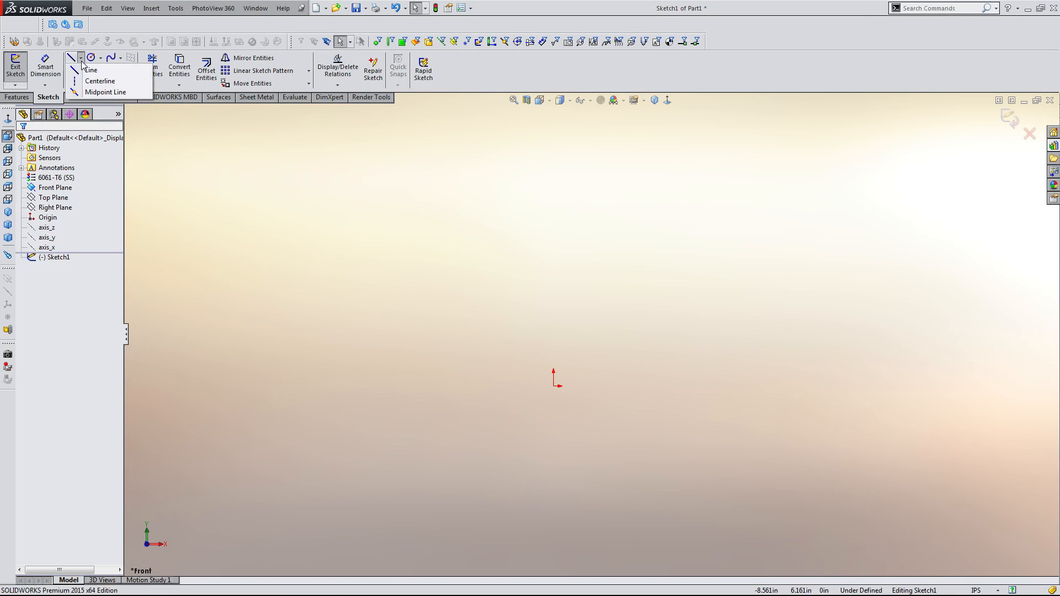
{"action": "left_click", "coordinate": [91, 91]}
{"action": "left_click", "coordinate": [553, 387]}
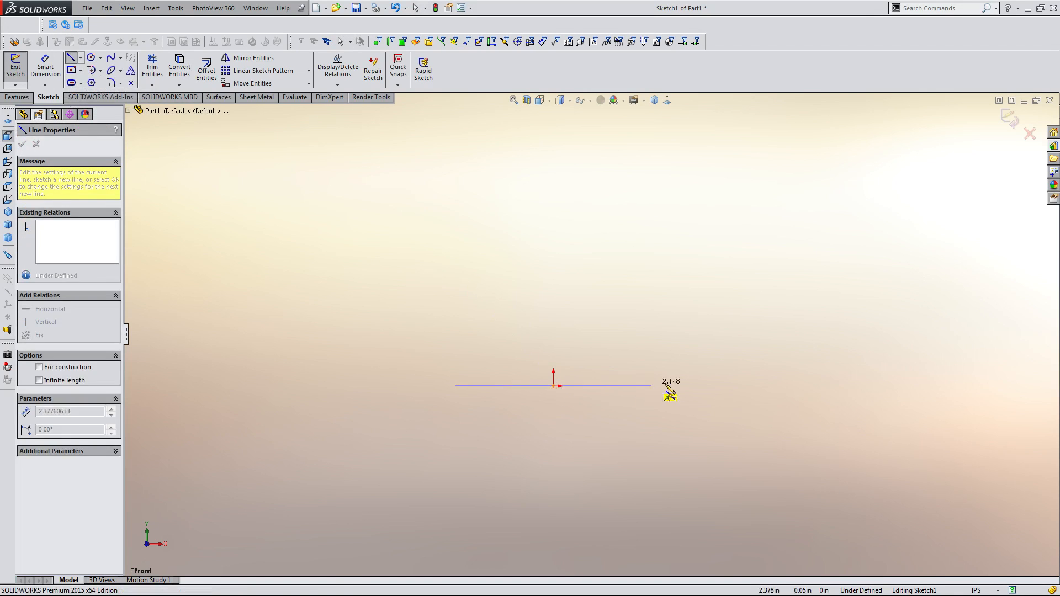
{"action": "left_click", "coordinate": [782, 386]}
{"action": "key", "text": "Escape"}
{"action": "left_click", "coordinate": [747, 386]}
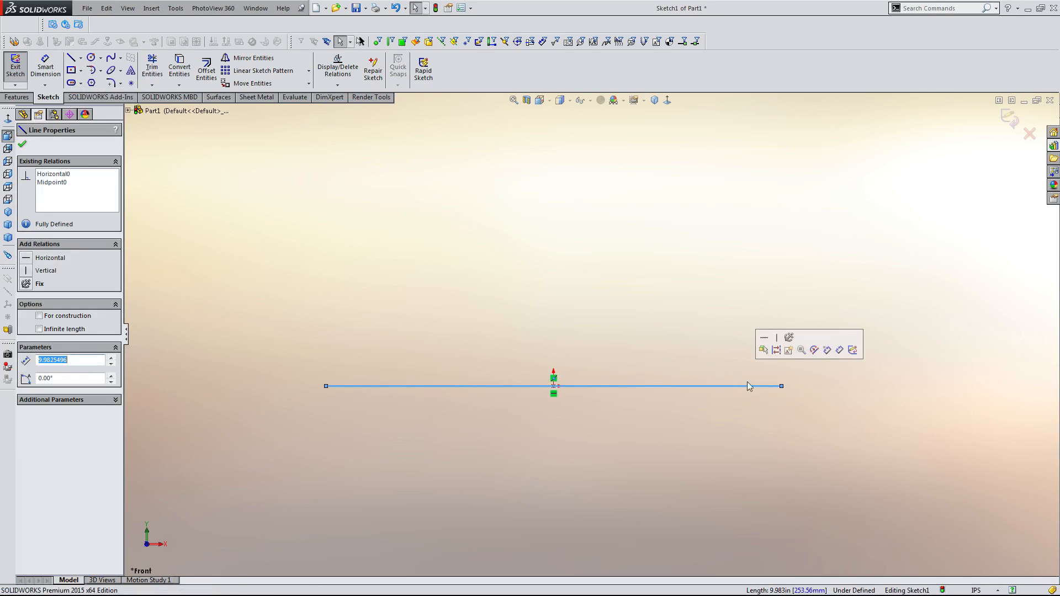
{"action": "key", "text": "Escape"}
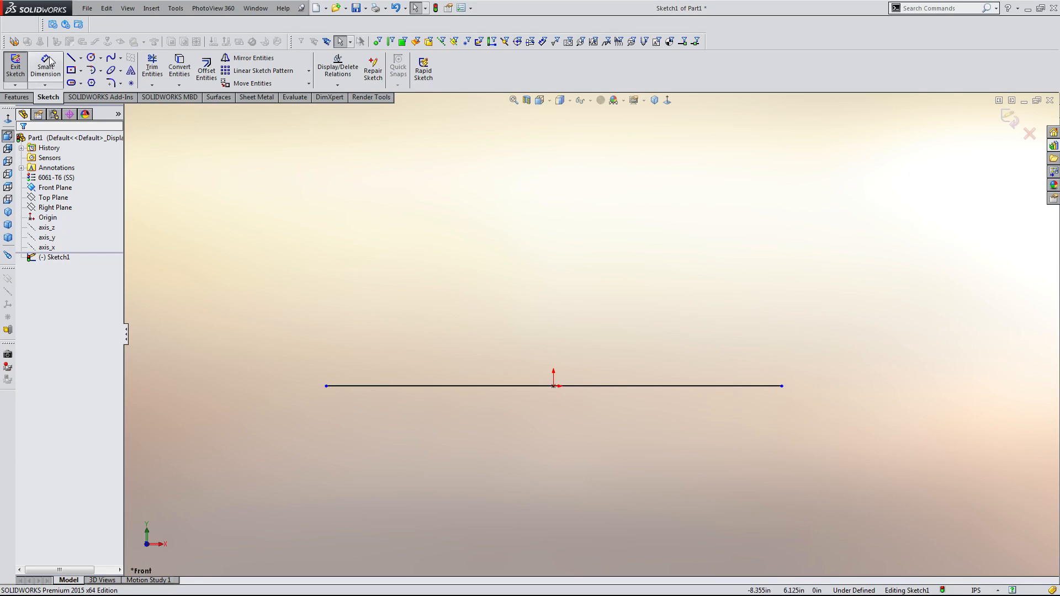
Draw a corner rectangle about 0.75 in tall above the horizontal line.
{"action": "left_click", "coordinate": [68, 70]}
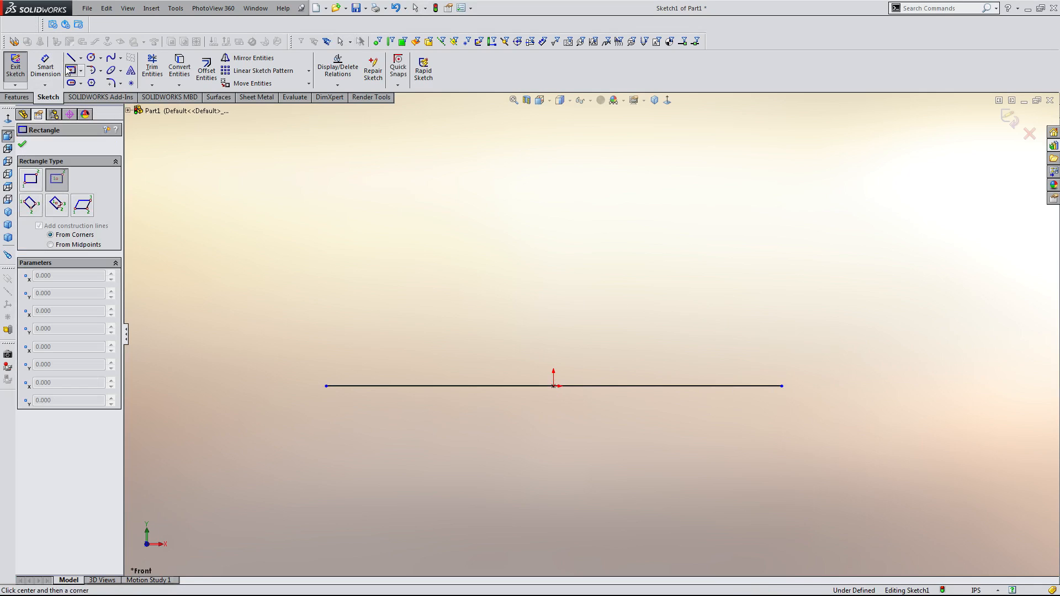
{"action": "left_click", "coordinate": [554, 343]}
{"action": "left_click", "coordinate": [722, 360]}
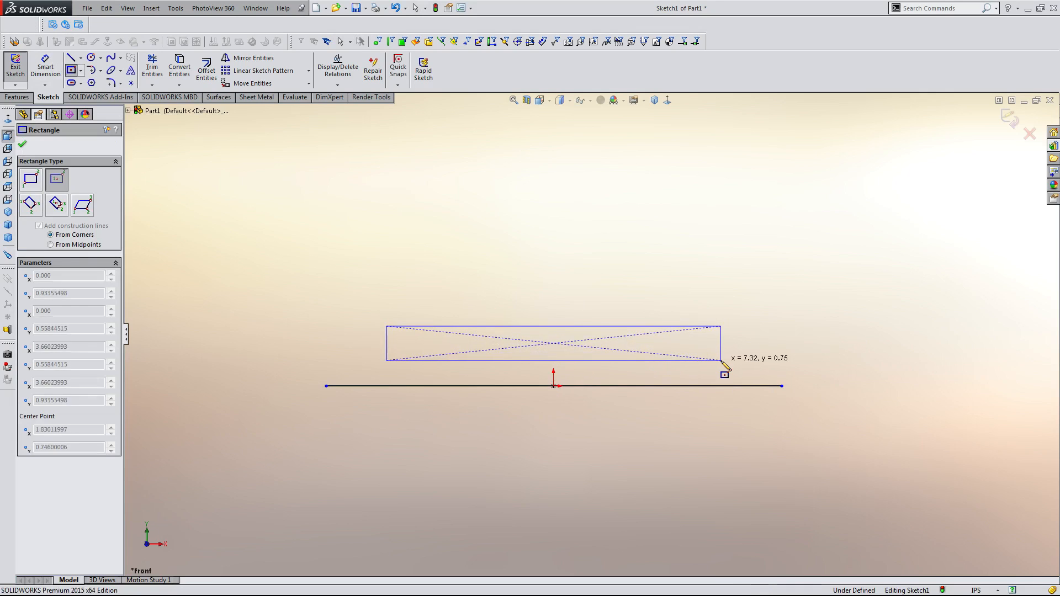
{"action": "key", "text": "Escape"}
Dimension the rectangle's vertical edge to 2 in.
{"action": "key", "text": "d"}
{"action": "left_click", "coordinate": [720, 336]}
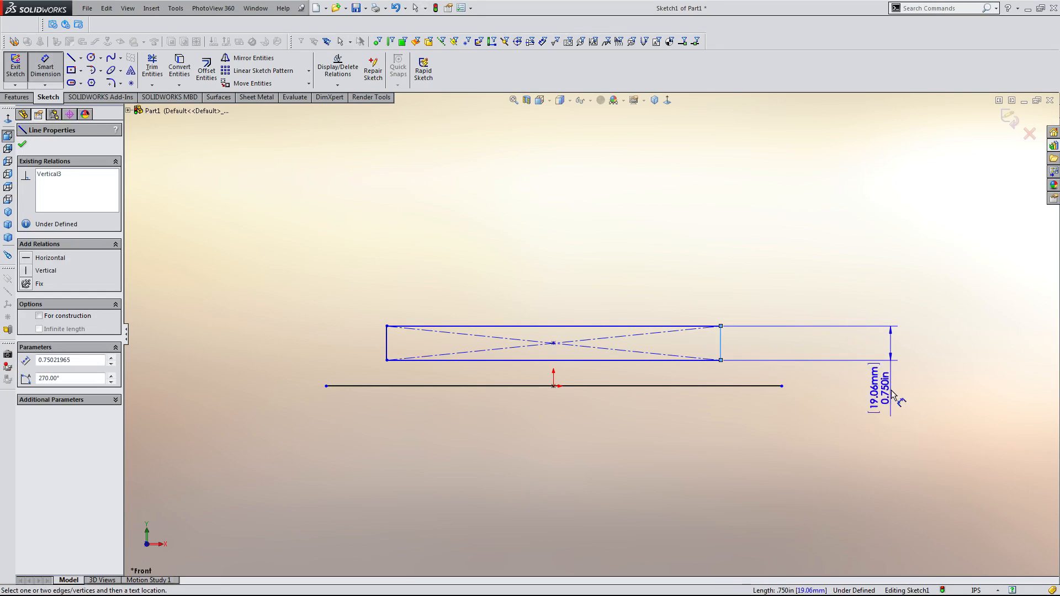
{"action": "left_click", "coordinate": [894, 423]}
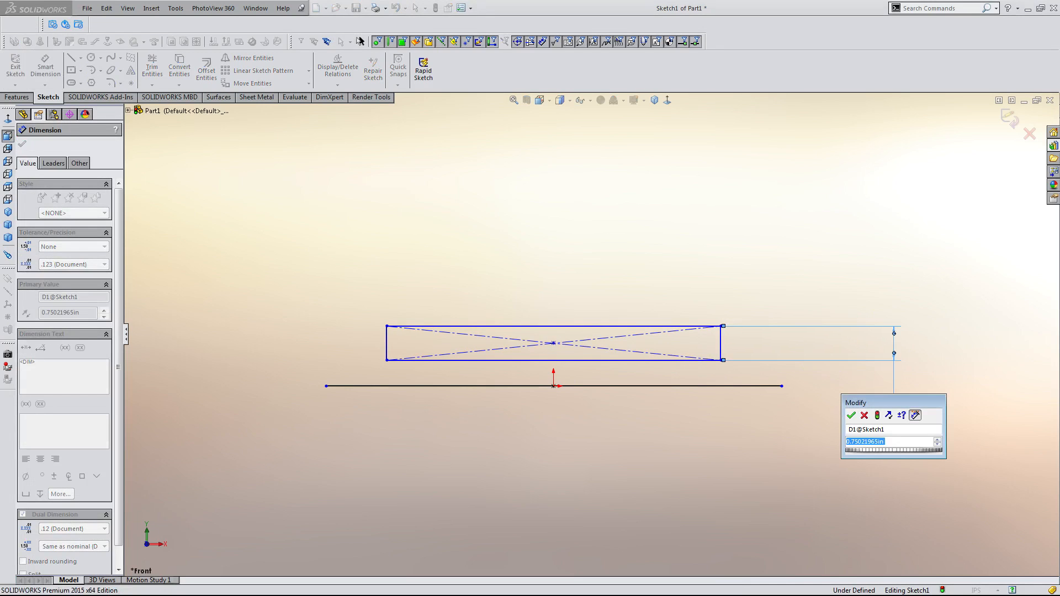
{"action": "type", "text": "2"}
{"action": "key", "text": "Return"}
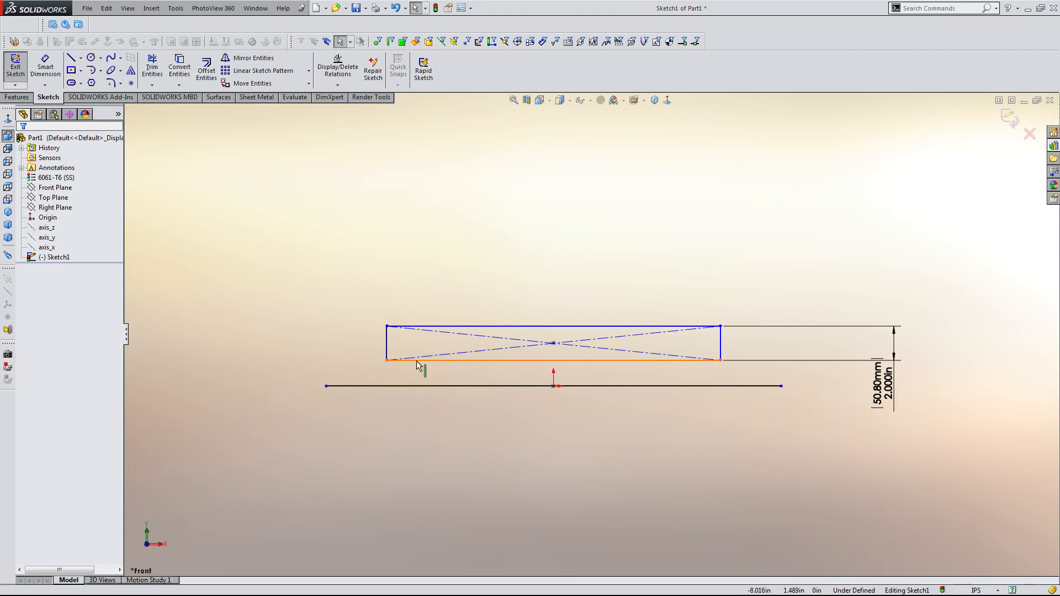
Stretch the rectangle's lower left corner outward and align its centre point vertically with the origin.
{"action": "left_click_drag", "start_coordinate": [387, 360], "coordinate": [330, 354]}
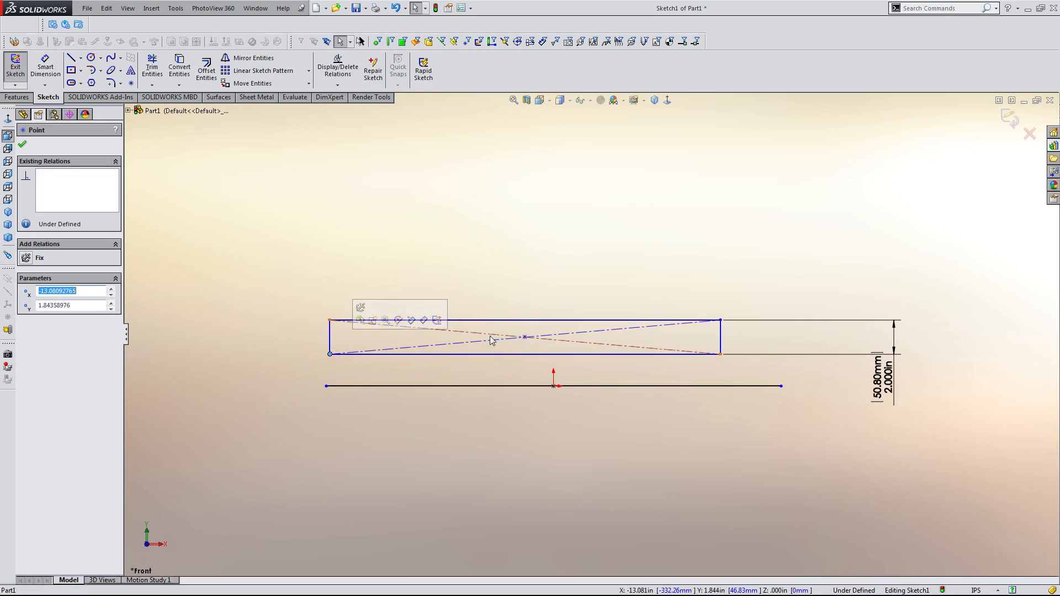
{"action": "left_click", "coordinate": [525, 337]}
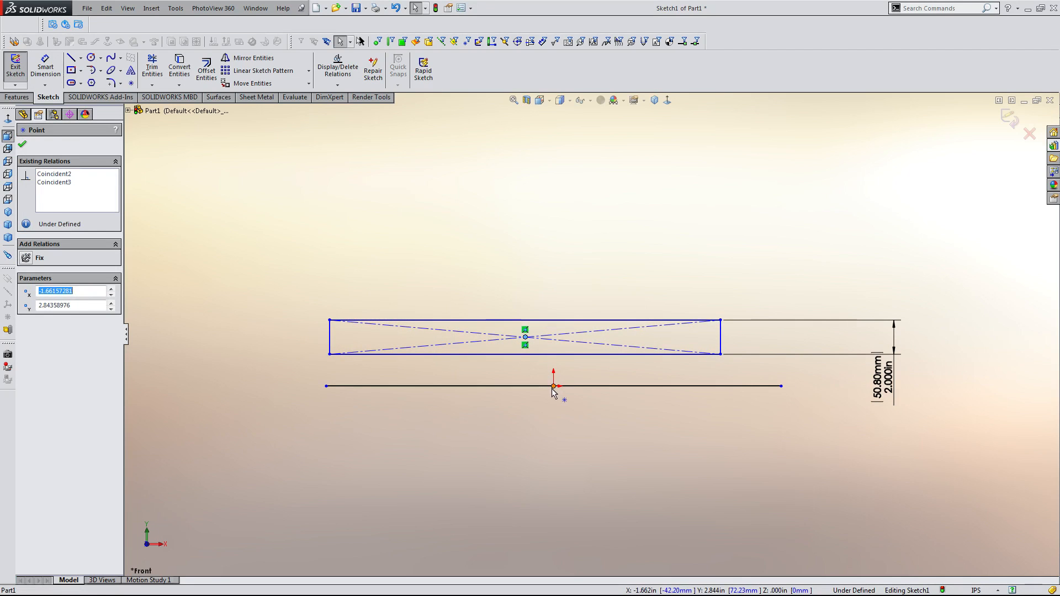
{"action": "left_click", "coordinate": [552, 387], "text": "ctrl"}
{"action": "left_click", "coordinate": [593, 343]}
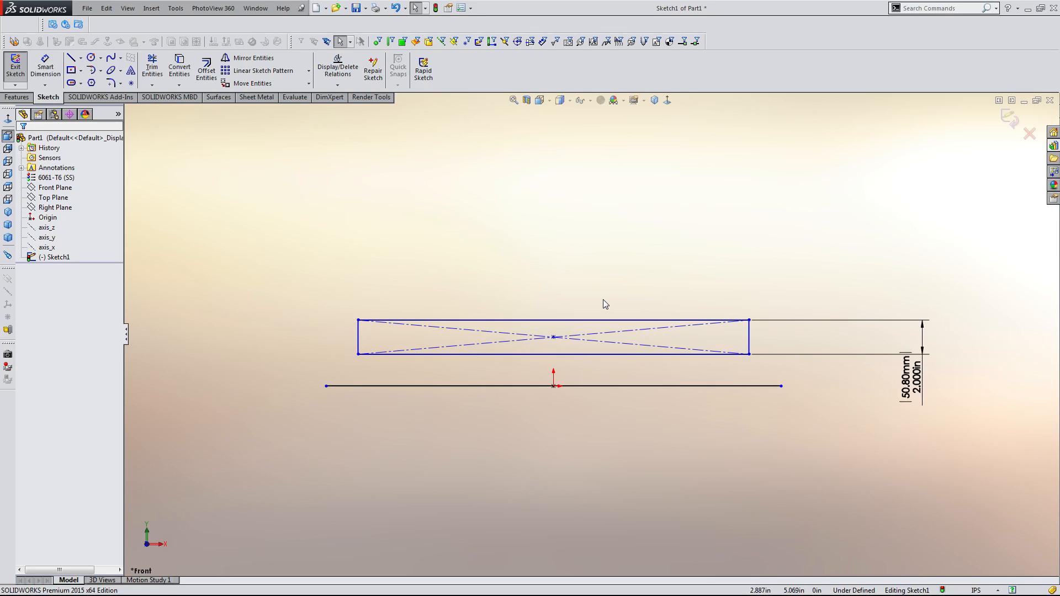
Dimension the horizontal midpoint line to 60 in.
{"action": "key", "text": "d"}
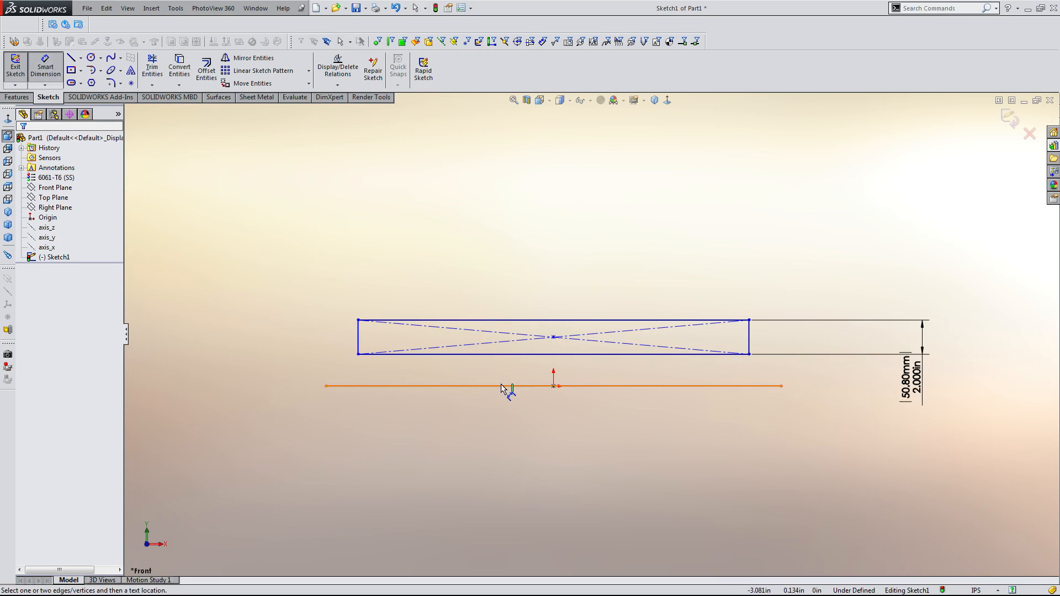
{"action": "left_click", "coordinate": [502, 388]}
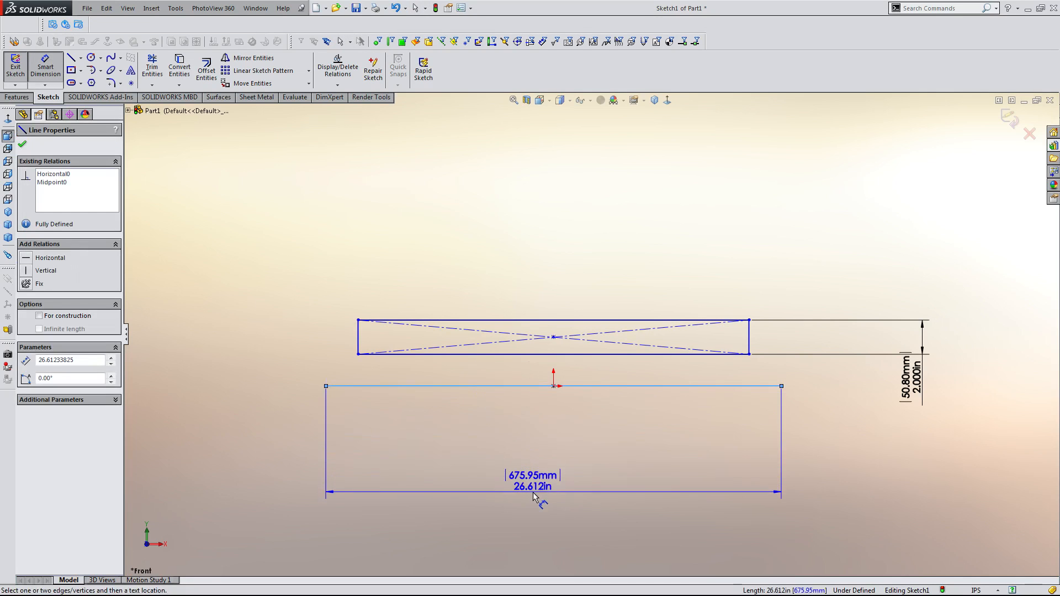
{"action": "left_click", "coordinate": [538, 495]}
{"action": "type", "text": "60"}
{"action": "key", "text": "Return"}
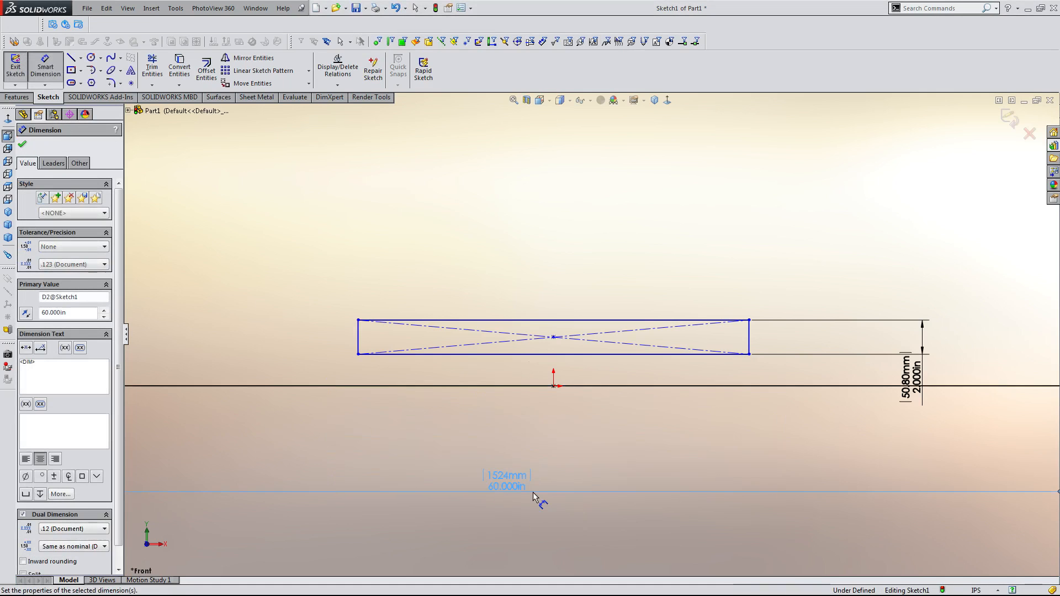
{"action": "left_click", "coordinate": [448, 314]}
{"action": "scroll", "coordinate": [594, 343], "scroll_direction": "down", "scroll_amount": 3}
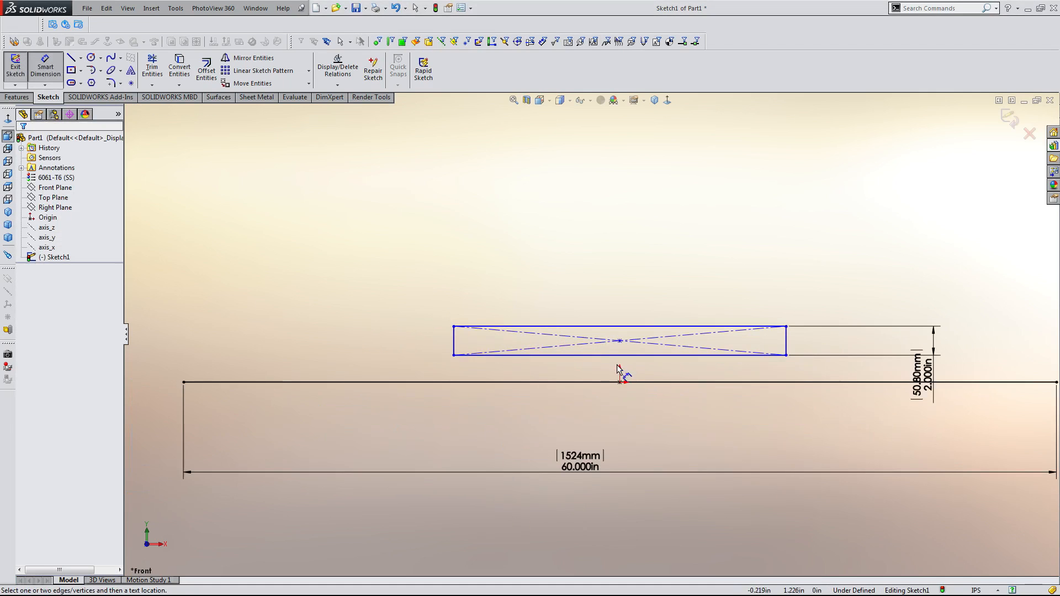
{"action": "key", "text": "Escape"}
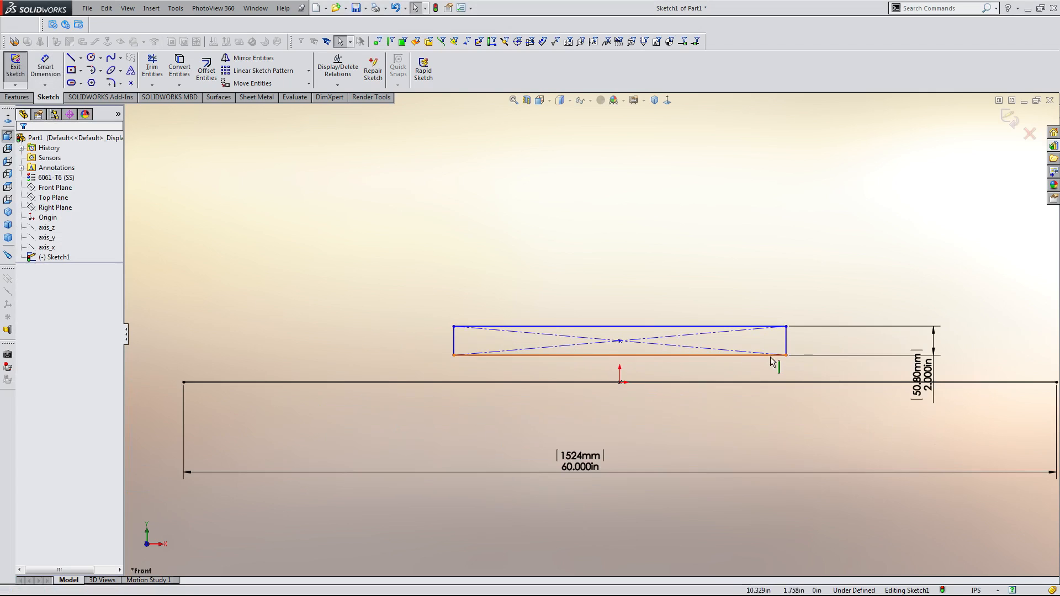
Nudge the rectangle's lower right corner slightly upward.
{"action": "mouse_move", "coordinate": [786, 355]}
{"action": "left_mouse_down"}
{"action": "mouse_move", "coordinate": [872, 368]}
{"action": "mouse_move", "coordinate": [841, 337]}
{"action": "mouse_move", "coordinate": [858, 364]}
{"action": "mouse_move", "coordinate": [786, 351]}
{"action": "left_mouse_up"}
{"action": "left_click", "coordinate": [644, 262]}
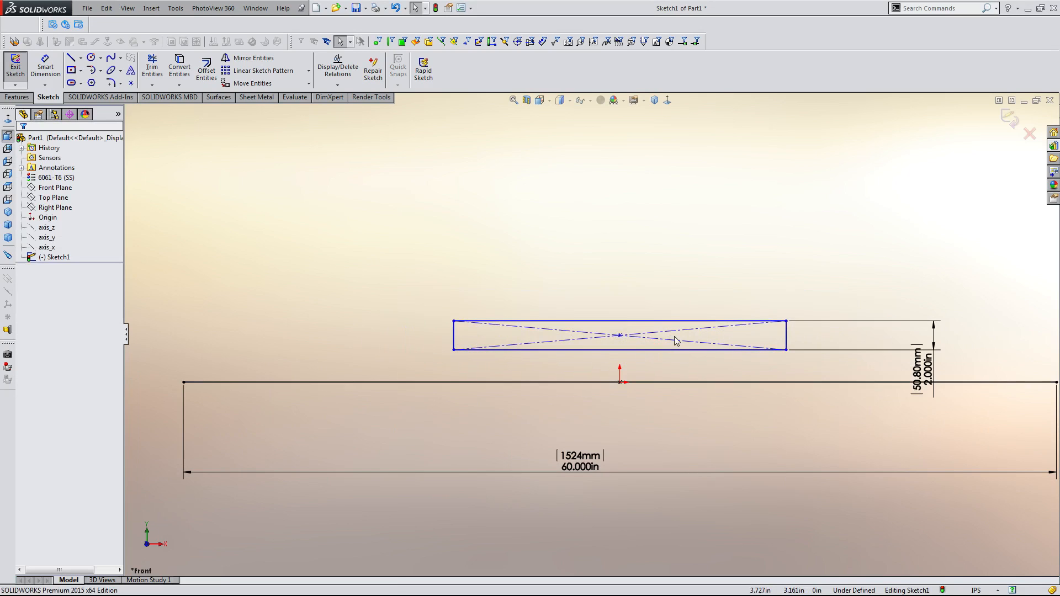
{"action": "scroll", "coordinate": [653, 369], "scroll_direction": "down", "scroll_amount": 3}
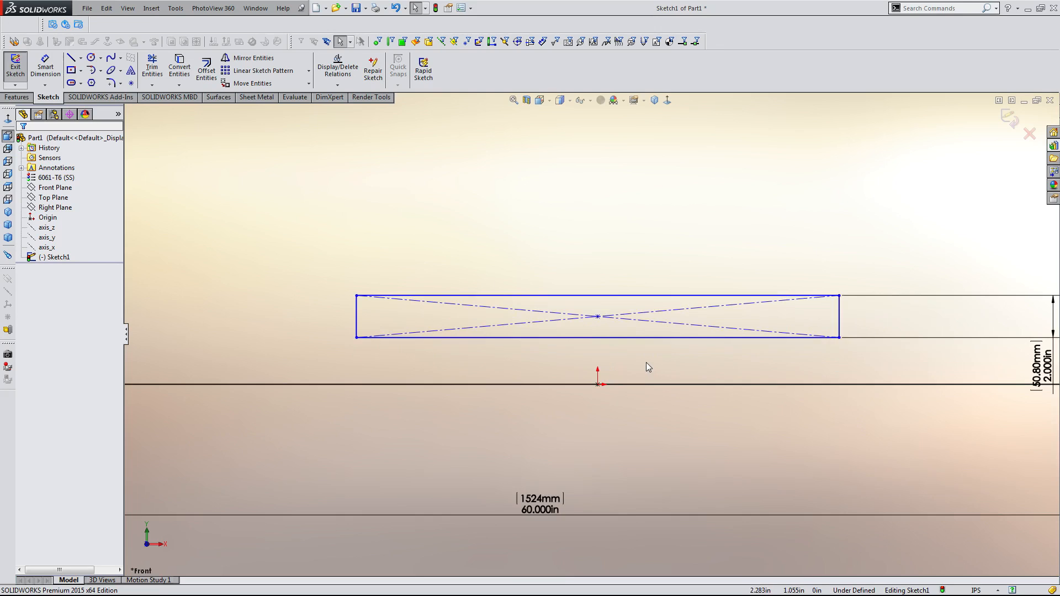
Draw a horizontal centerline between the midpoints of the rectangle's short edges.
{"action": "key", "text": "c"}
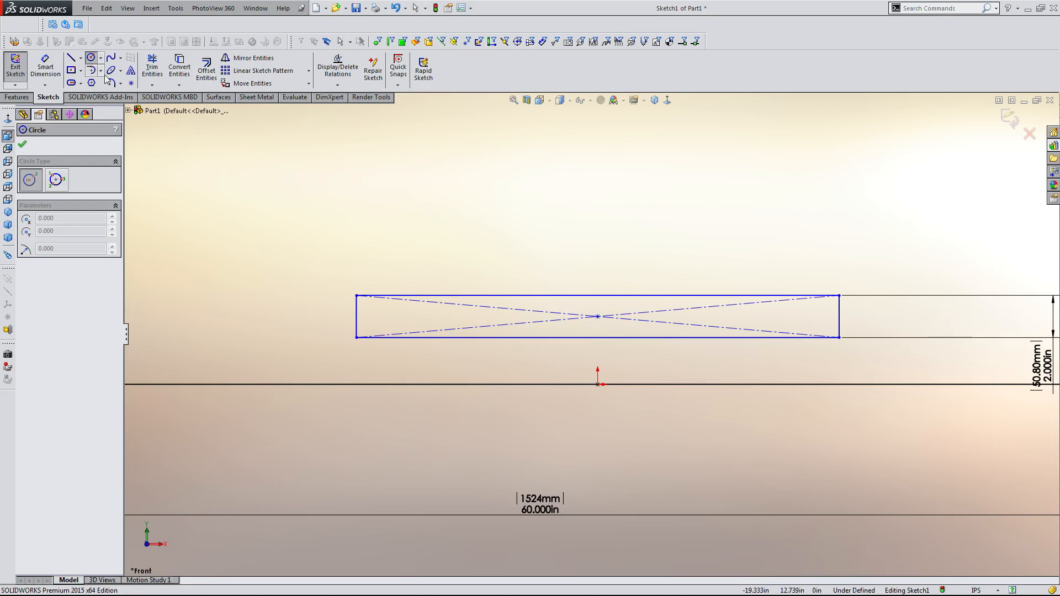
{"action": "left_click", "coordinate": [80, 58]}
{"action": "left_click", "coordinate": [90, 83]}
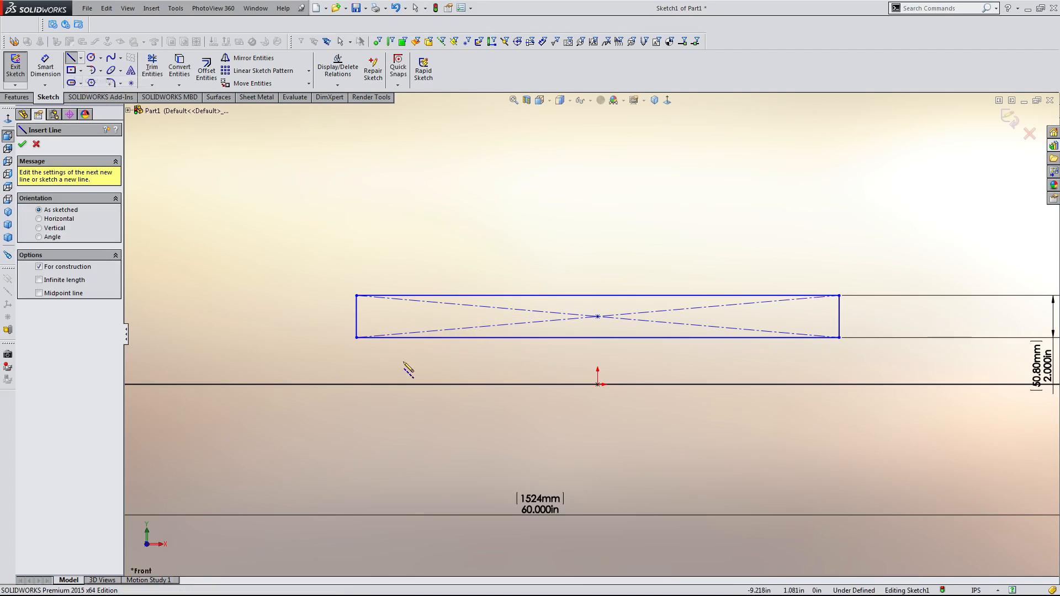
{"action": "left_click", "coordinate": [356, 316]}
{"action": "left_click", "coordinate": [840, 317]}
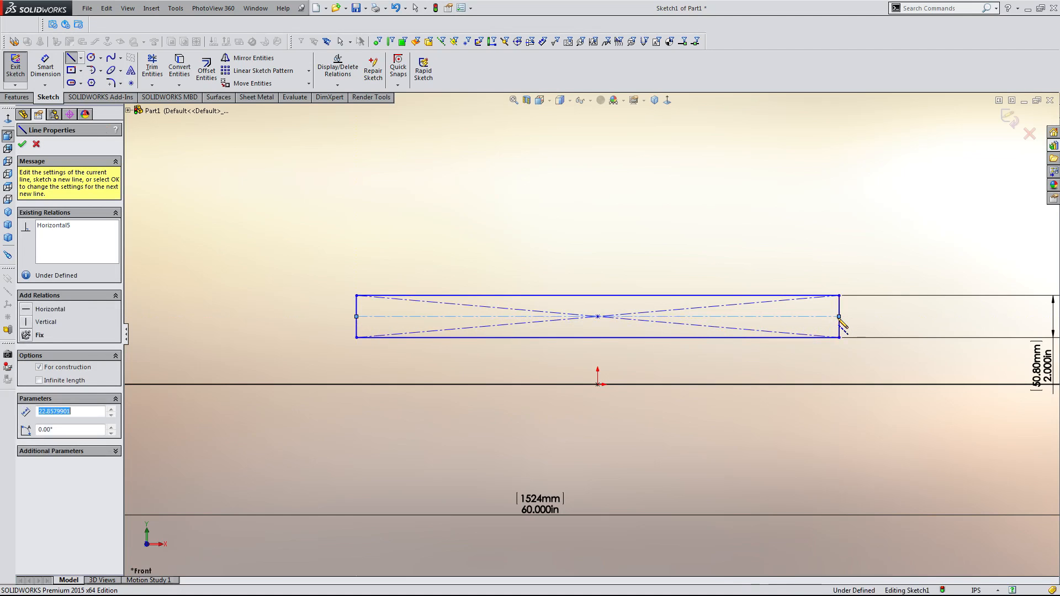
{"action": "key", "text": "Escape"}
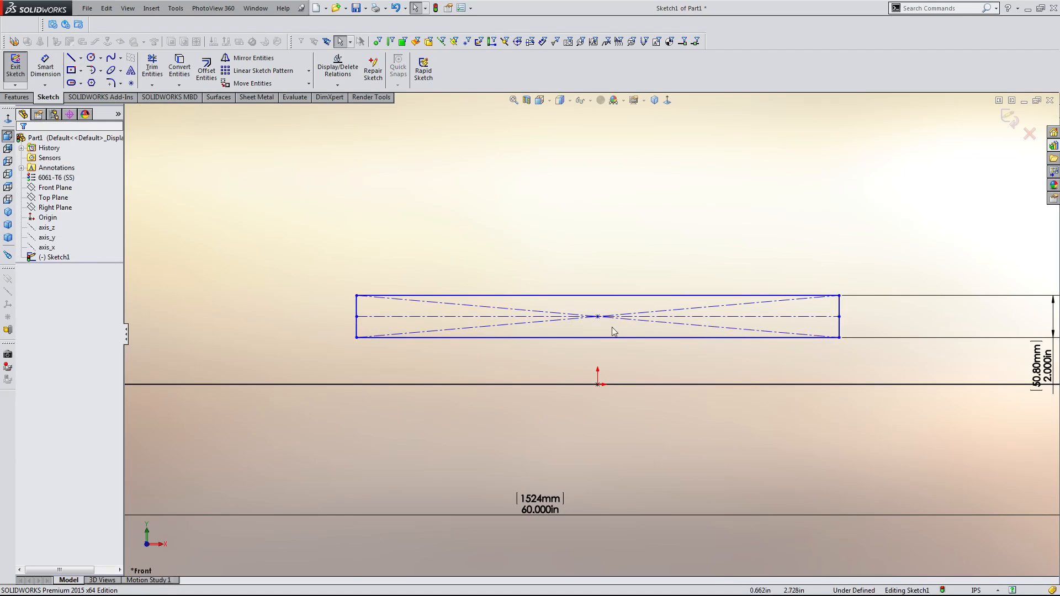
Draw a circle about 2.15 in radius centred on the centerline near the rectangle's left end.
{"action": "right_click_drag", "start_coordinate": [612, 327], "coordinate": [478, 343]}
{"action": "scroll", "coordinate": [483, 327], "scroll_direction": "down", "scroll_amount": 1}
{"action": "left_click_drag", "start_coordinate": [478, 323], "coordinate": [480, 379]}
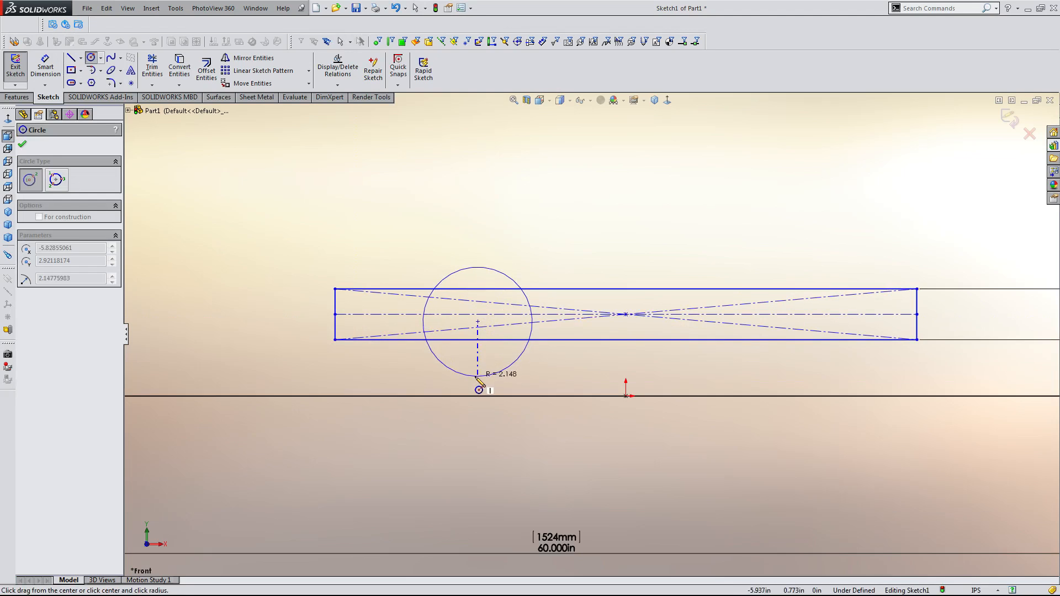
{"action": "key", "text": "Escape"}
Dimension the circle's diameter to 8 in.
{"action": "key", "text": "d"}
{"action": "left_click", "coordinate": [472, 381]}
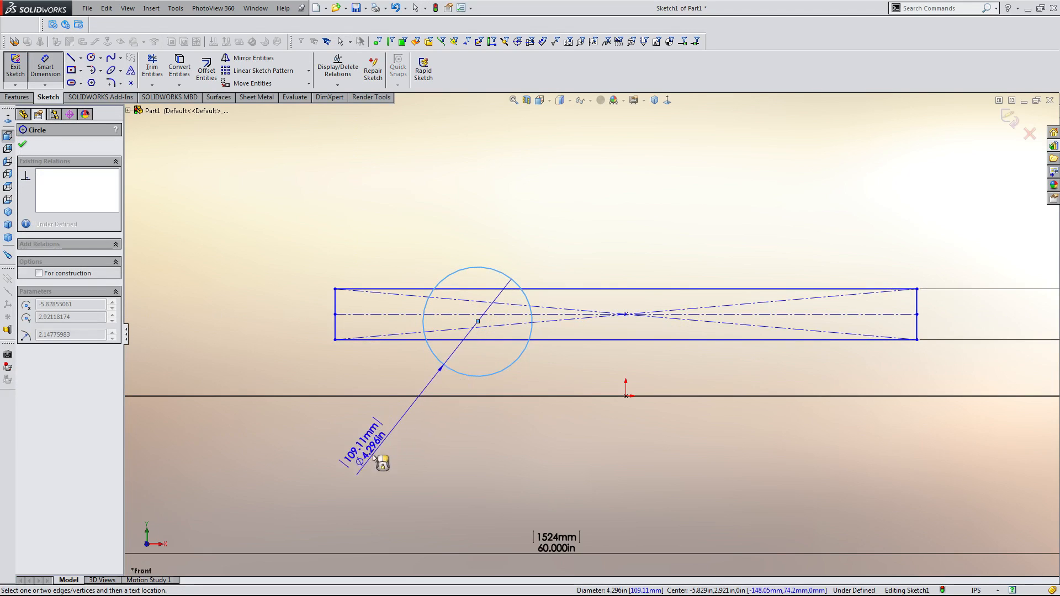
{"action": "left_click", "coordinate": [334, 457]}
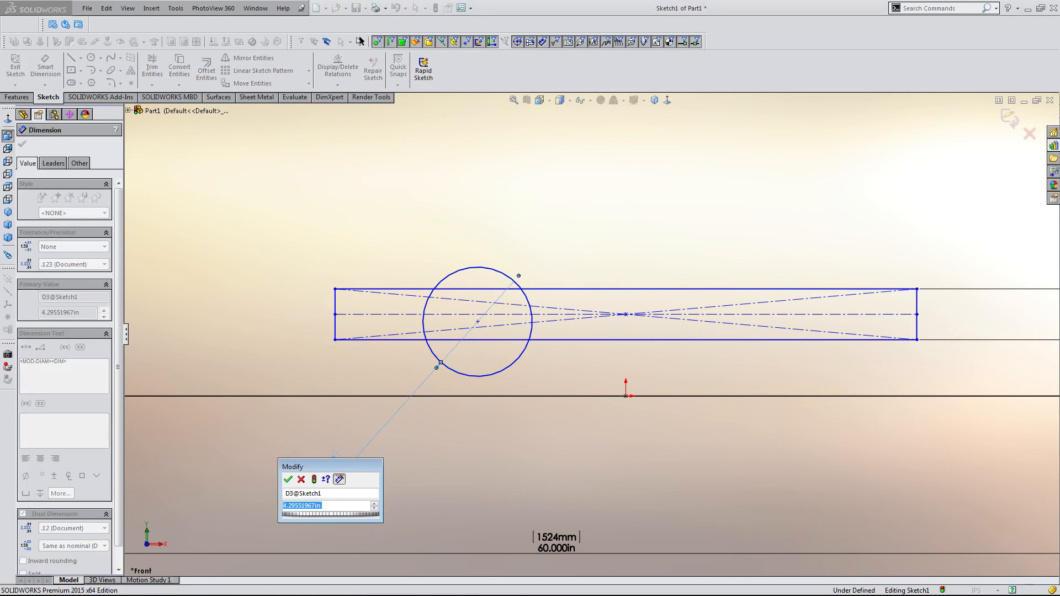
{"action": "type", "text": "8"}
{"action": "key", "text": "Return"}
{"action": "key", "text": "Escape"}
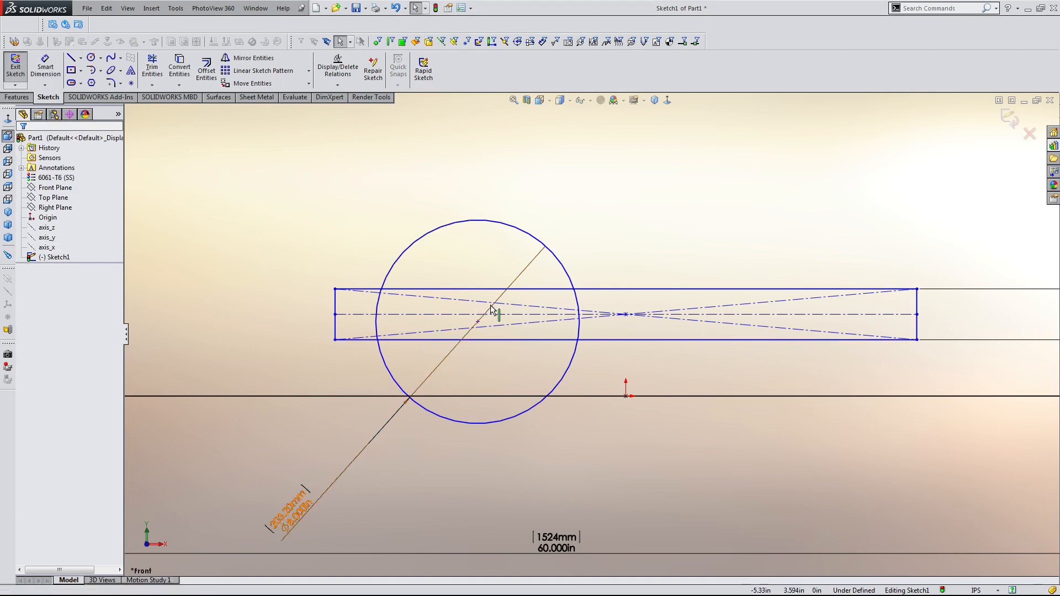
Make the circle tangent to the 60 in horizontal line.
{"action": "left_click", "coordinate": [568, 373]}
{"action": "left_click", "coordinate": [572, 395], "text": "ctrl"}
{"action": "left_click", "coordinate": [608, 344]}
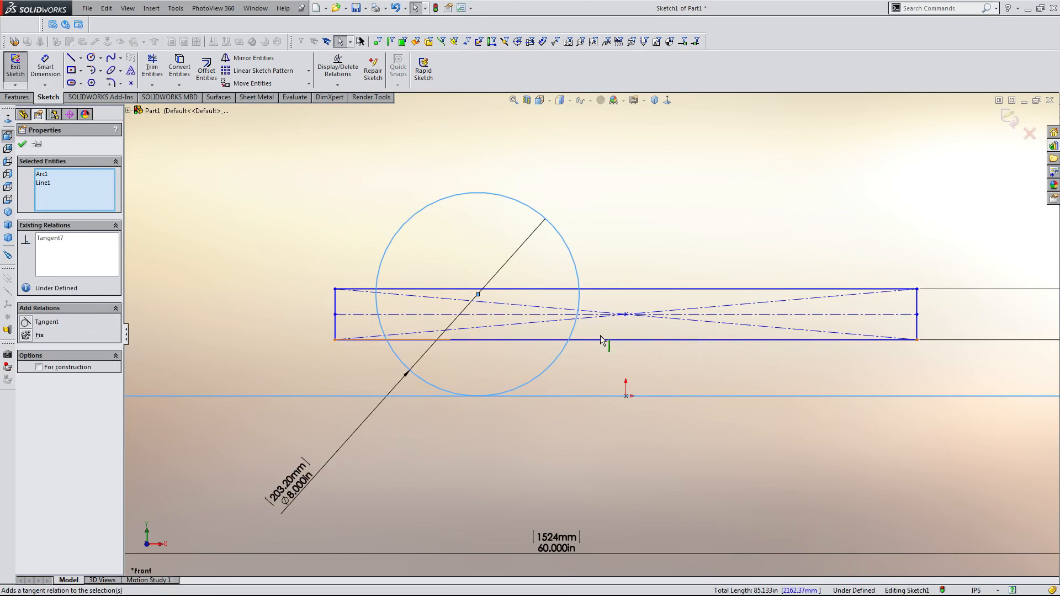
{"action": "left_click", "coordinate": [619, 237]}
{"action": "key", "text": "f"}
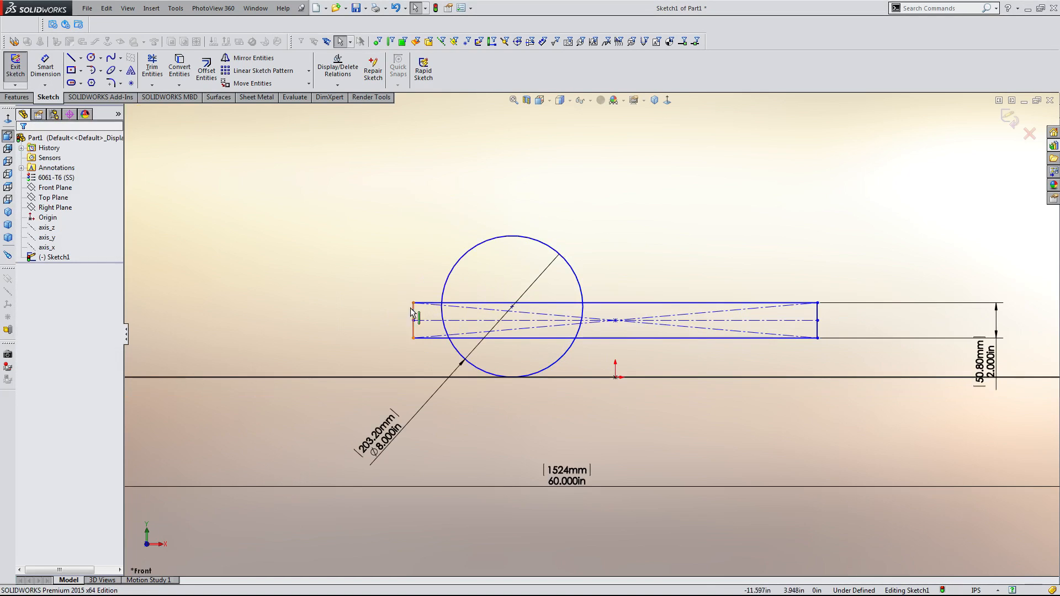
Stretch the rectangle's left edge farther left to lengthen it.
{"action": "mouse_move", "coordinate": [414, 305]}
{"action": "left_mouse_down"}
{"action": "mouse_move", "coordinate": [240, 287]}
{"action": "mouse_move", "coordinate": [258, 296]}
{"action": "left_mouse_up"}
{"action": "left_click", "coordinate": [688, 249]}
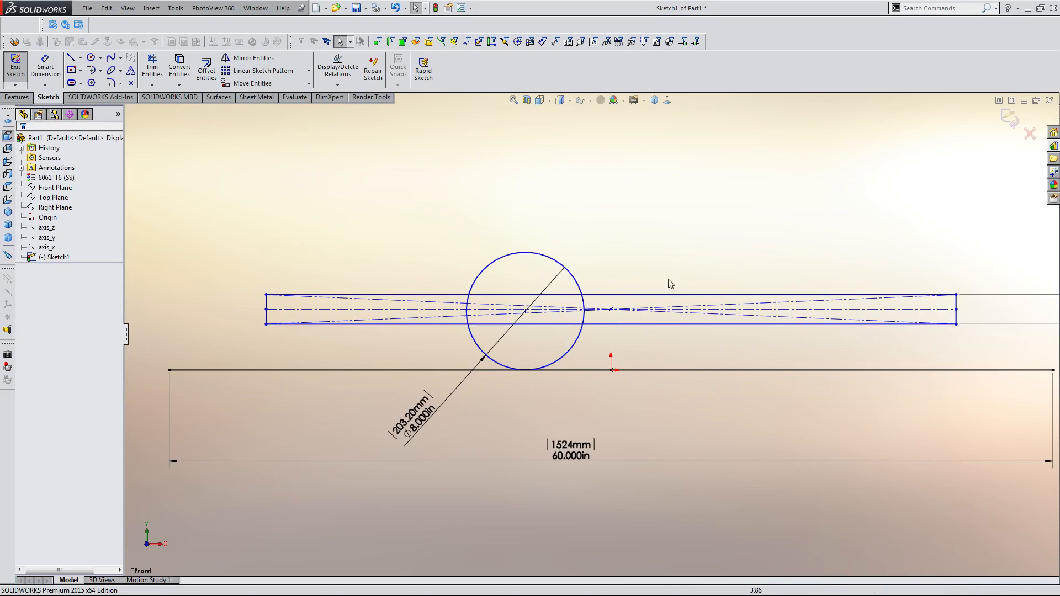
Dimension the circle centre's offset from the horizontal centerline as 3/16 in.
{"action": "scroll", "coordinate": [674, 279], "scroll_direction": "down", "scroll_amount": 3}
{"action": "key", "text": "d"}
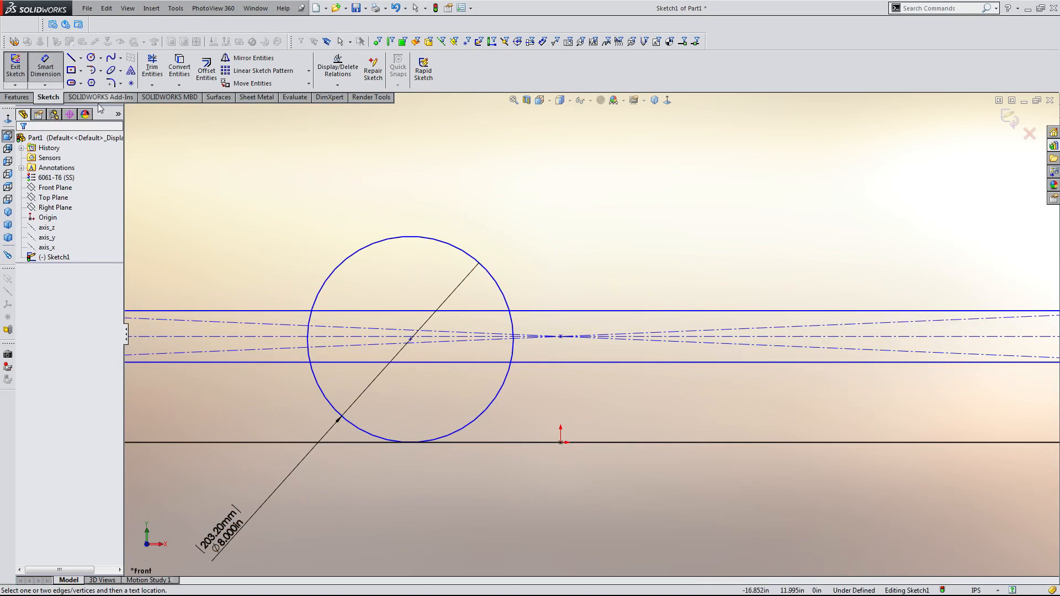
{"action": "scroll", "coordinate": [416, 346], "scroll_direction": "down", "scroll_amount": 8}
{"action": "left_click", "coordinate": [527, 277]}
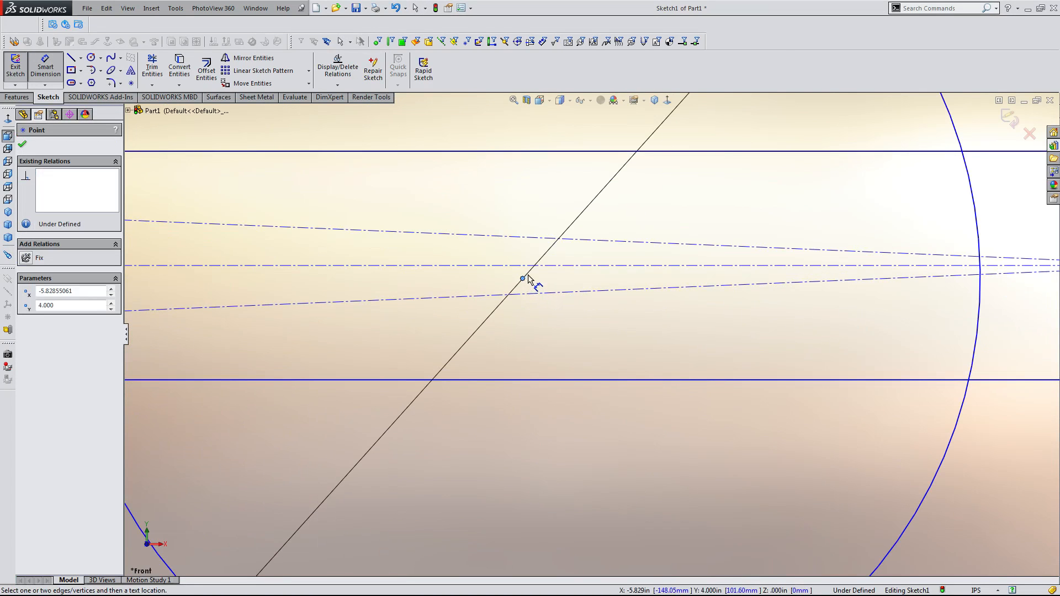
{"action": "left_click", "coordinate": [536, 266]}
{"action": "scroll", "coordinate": [593, 331], "scroll_direction": "up", "scroll_amount": 3}
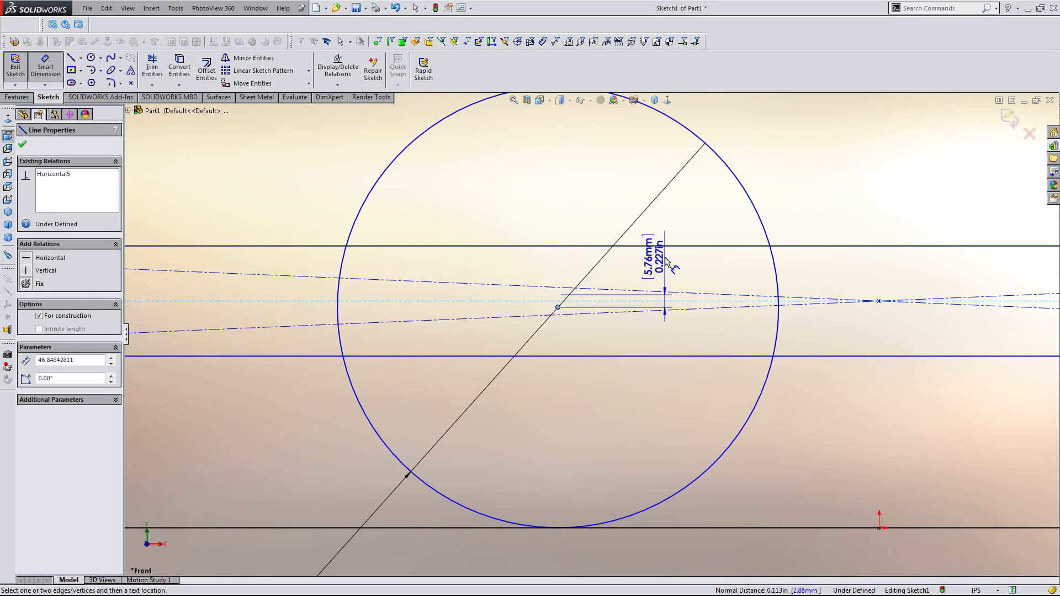
{"action": "left_click", "coordinate": [665, 257]}
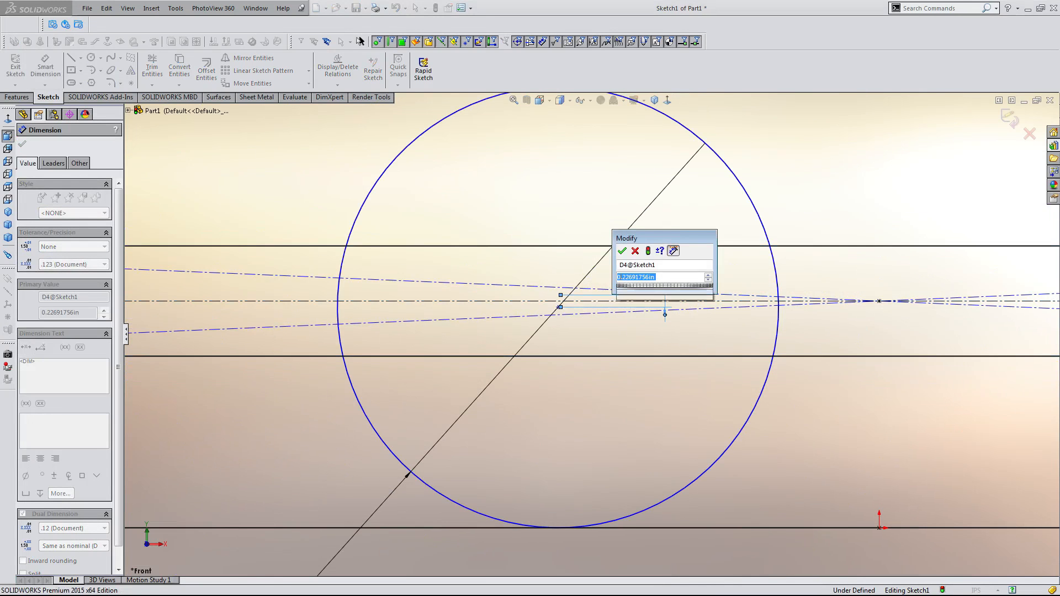
{"action": "type", "text": "3/16"}
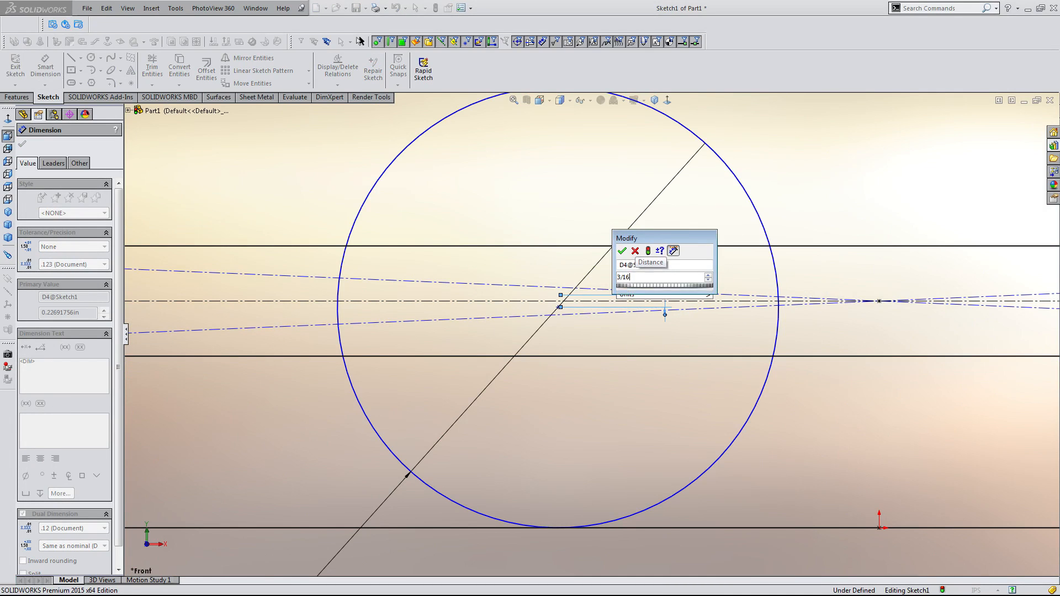
{"action": "key", "text": "Return"}
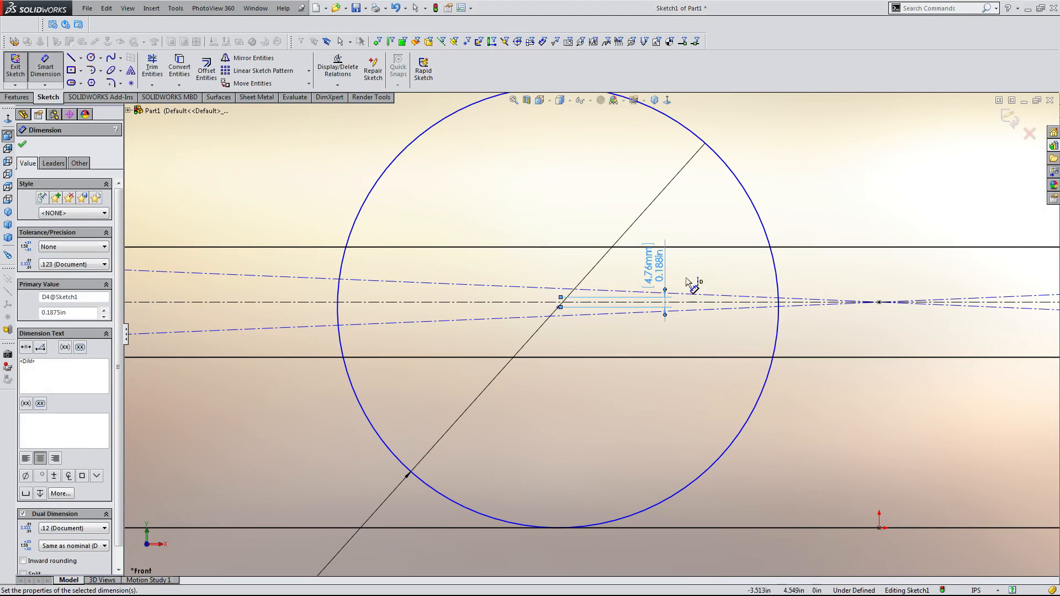
{"action": "key", "text": "Escape"}
Draw a second circle left of the first and make the two circles equal.
{"action": "scroll", "coordinate": [593, 314], "scroll_direction": "down", "scroll_amount": 5}
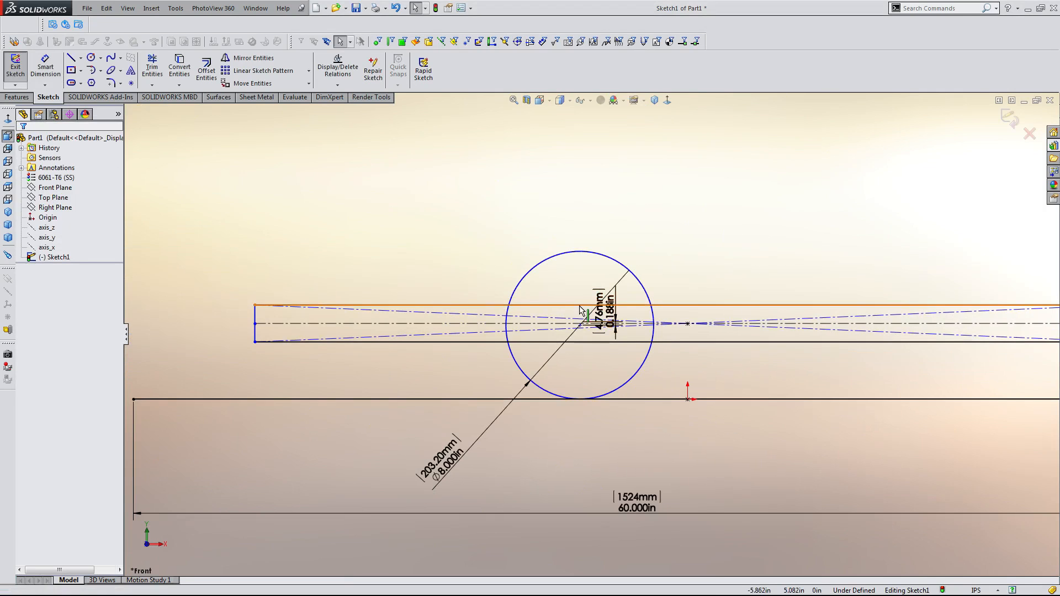
{"action": "scroll", "coordinate": [450, 321], "scroll_direction": "up", "scroll_amount": 1}
{"action": "key", "text": "c"}
{"action": "mouse_move", "coordinate": [411, 319]}
{"action": "left_mouse_down"}
{"action": "mouse_move", "coordinate": [420, 364]}
{"action": "mouse_move", "coordinate": [398, 408]}
{"action": "left_mouse_up"}
{"action": "key", "text": "Escape"}
{"action": "left_click", "coordinate": [534, 370], "text": "ctrl"}
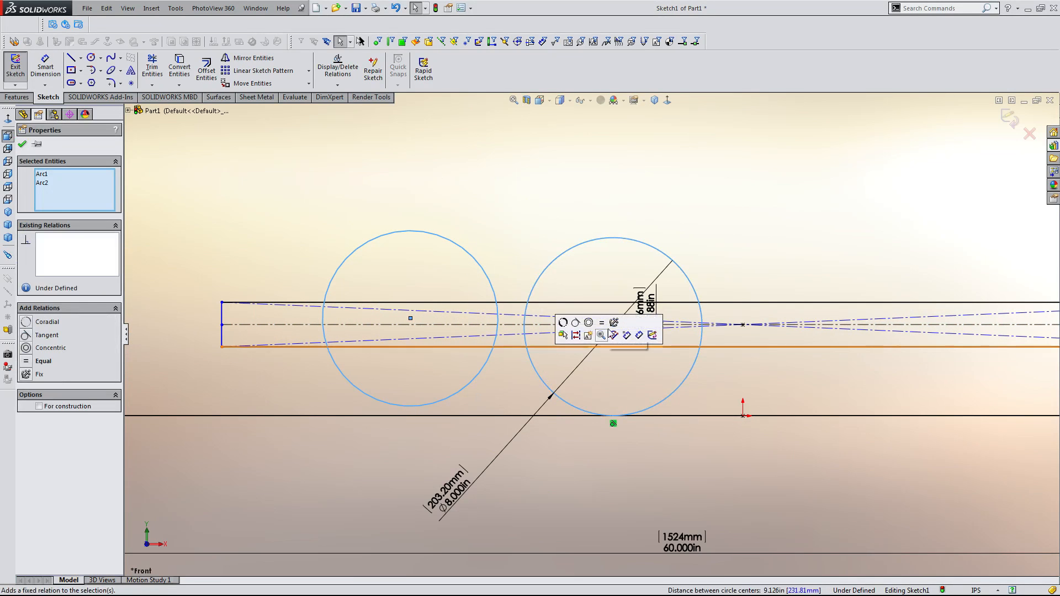
{"action": "left_click", "coordinate": [606, 334]}
{"action": "left_click", "coordinate": [582, 218]}
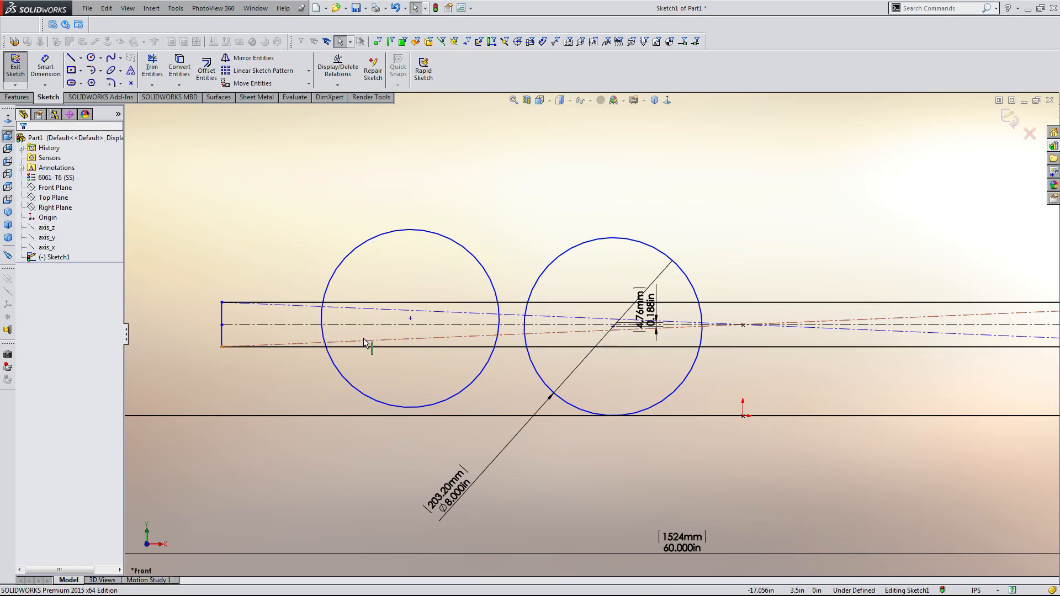
Dimension the second circle centre's offset from the horizontal centerline as 3/16 in.
{"action": "scroll", "coordinate": [429, 314], "scroll_direction": "down", "scroll_amount": 2}
{"action": "key", "text": "d"}
{"action": "left_click", "coordinate": [419, 323]}
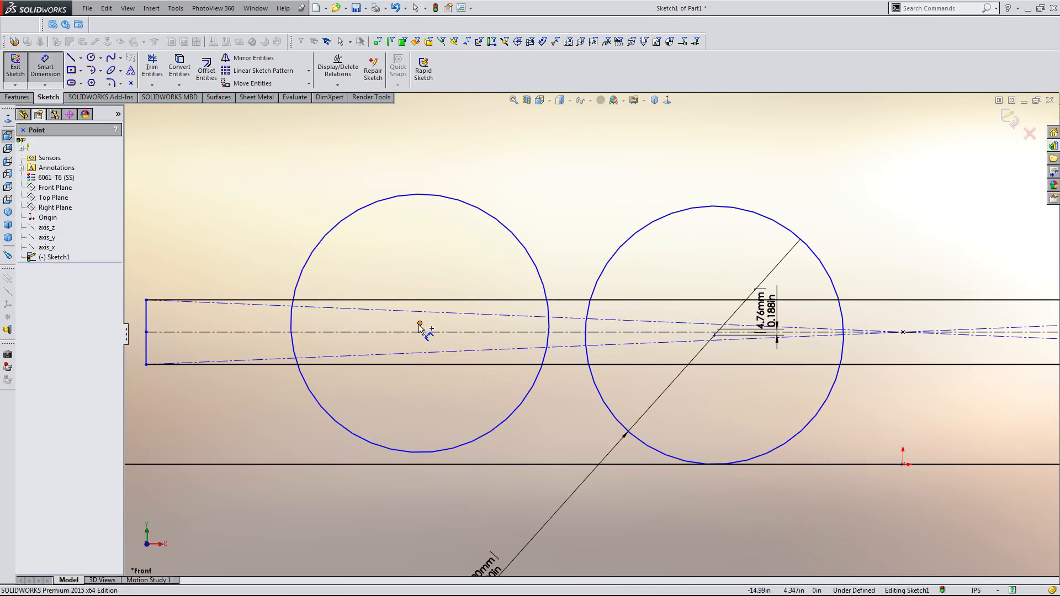
{"action": "left_click", "coordinate": [423, 332]}
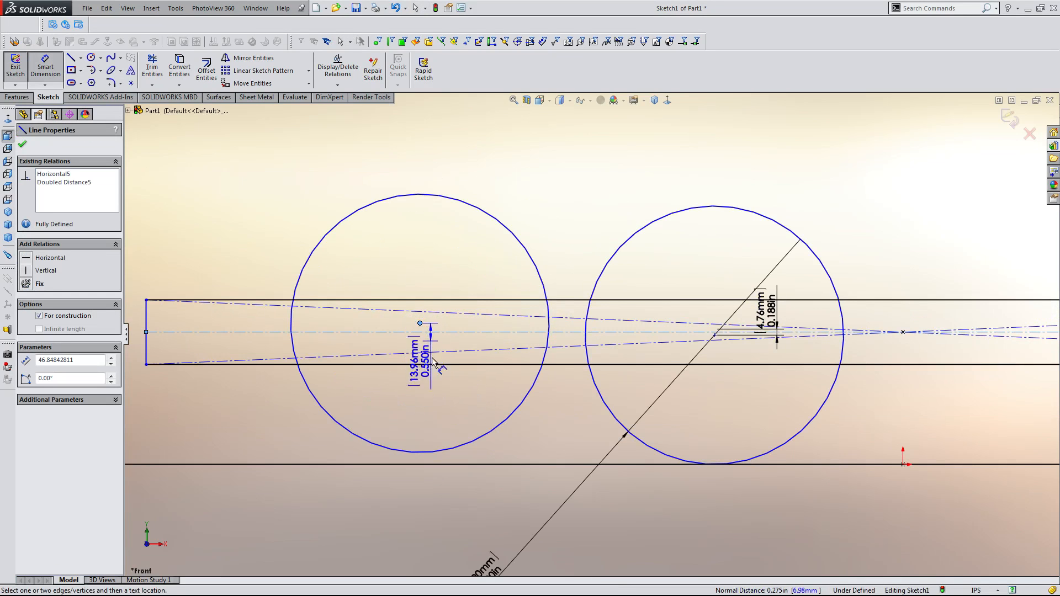
{"action": "left_click", "coordinate": [409, 408]}
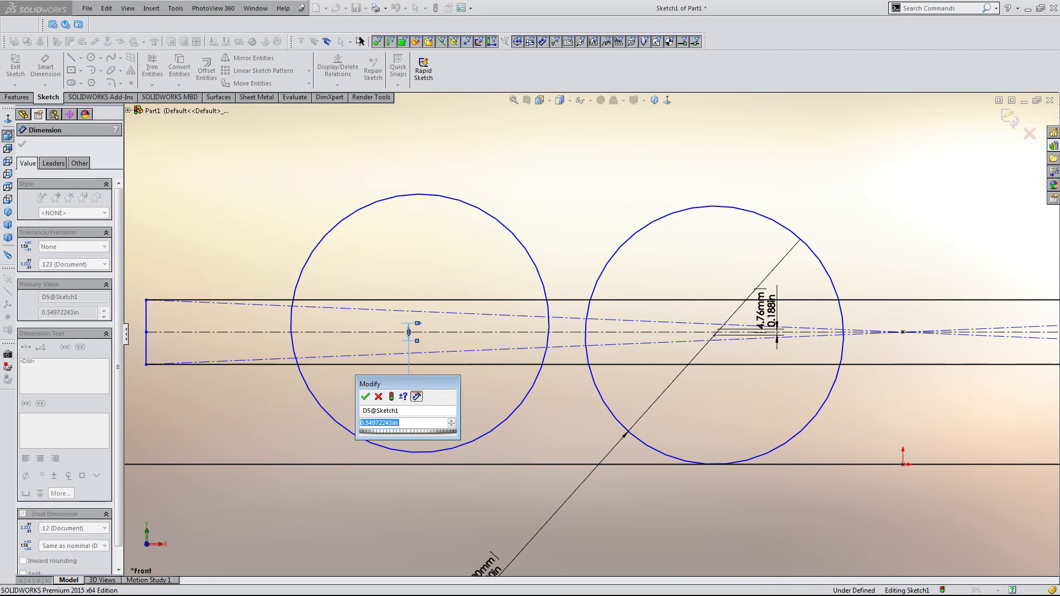
{"action": "type", "text": "3/16"}
{"action": "key", "text": "Return"}
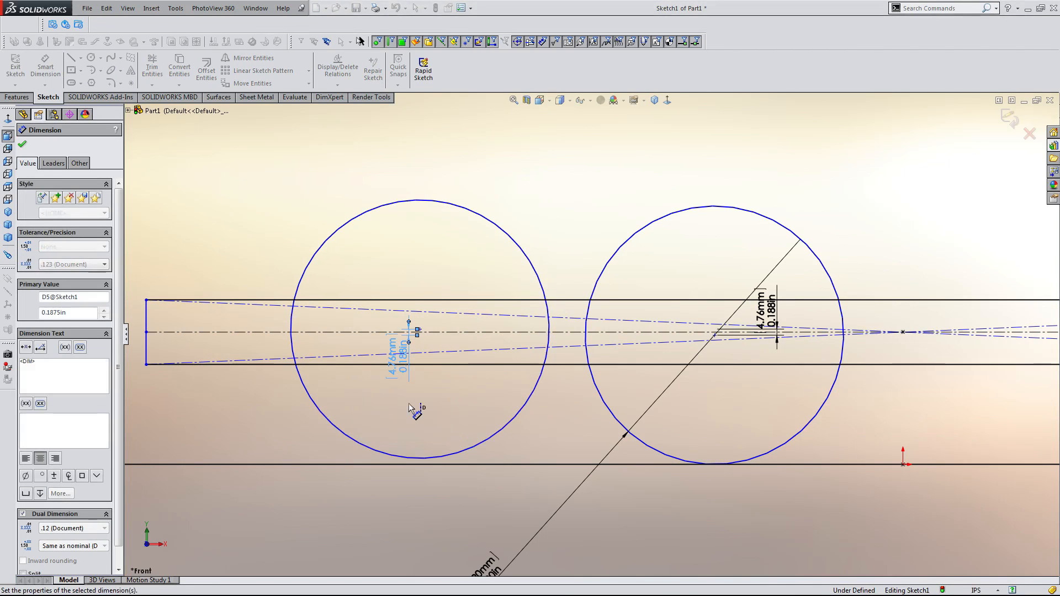
{"action": "key", "text": "Escape"}
Drag the left circle's centre rightward along the centerline toward the other circle.
{"action": "scroll", "coordinate": [500, 348], "scroll_direction": "up", "scroll_amount": 5}
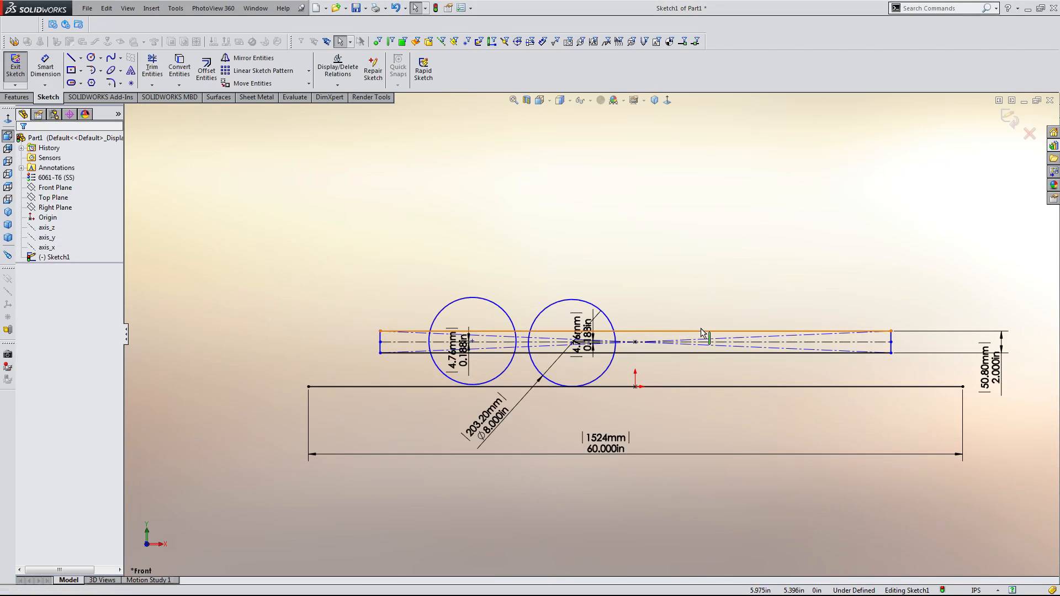
{"action": "left_click", "coordinate": [701, 331]}
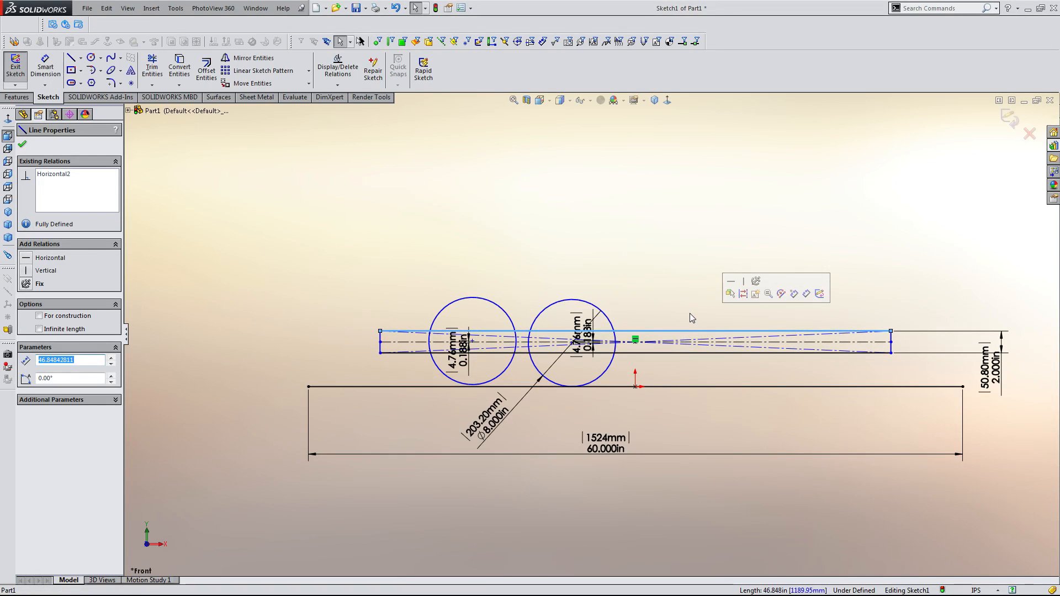
{"action": "left_click", "coordinate": [584, 243]}
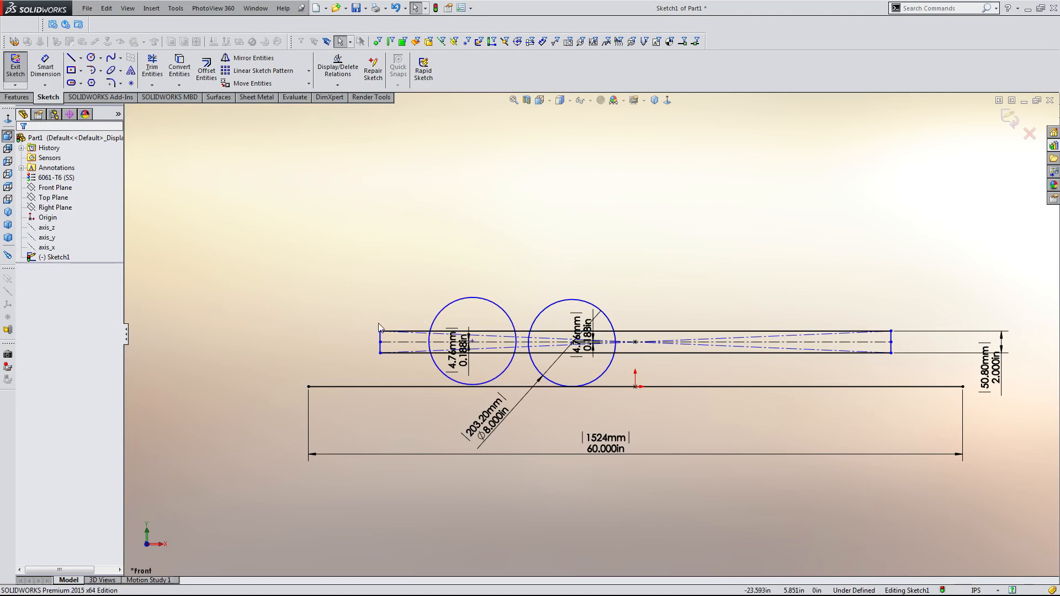
{"action": "mouse_move", "coordinate": [381, 332]}
{"action": "left_mouse_down"}
{"action": "mouse_move", "coordinate": [418, 335]}
{"action": "mouse_move", "coordinate": [400, 347]}
{"action": "left_mouse_up"}
{"action": "scroll", "coordinate": [418, 334], "scroll_direction": "down", "scroll_amount": 3}
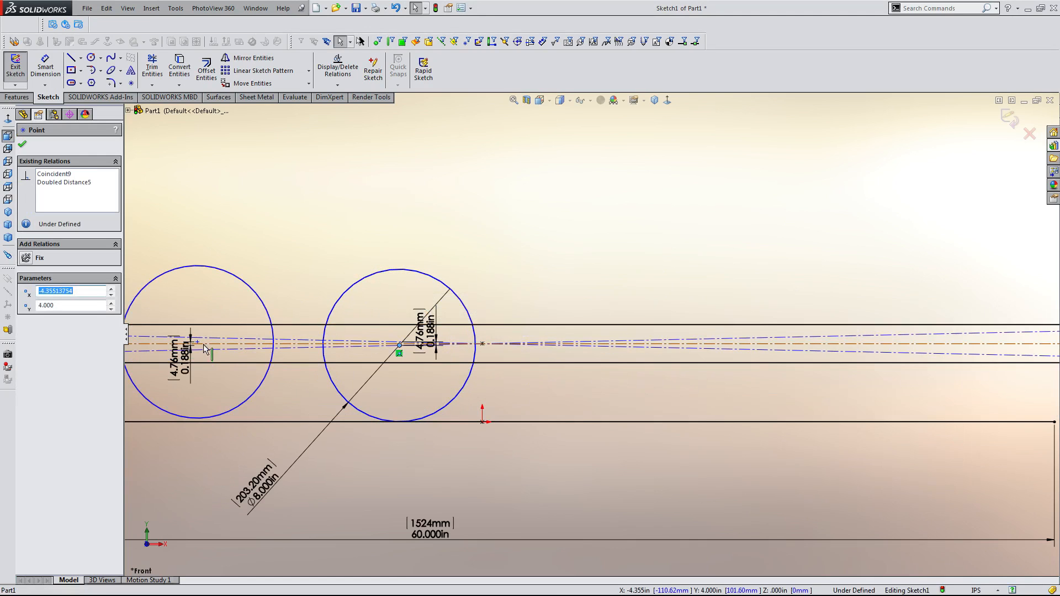
{"action": "left_click_drag", "start_coordinate": [197, 342], "coordinate": [242, 348]}
{"action": "left_click", "coordinate": [599, 304]}
{"action": "left_click", "coordinate": [574, 246]}
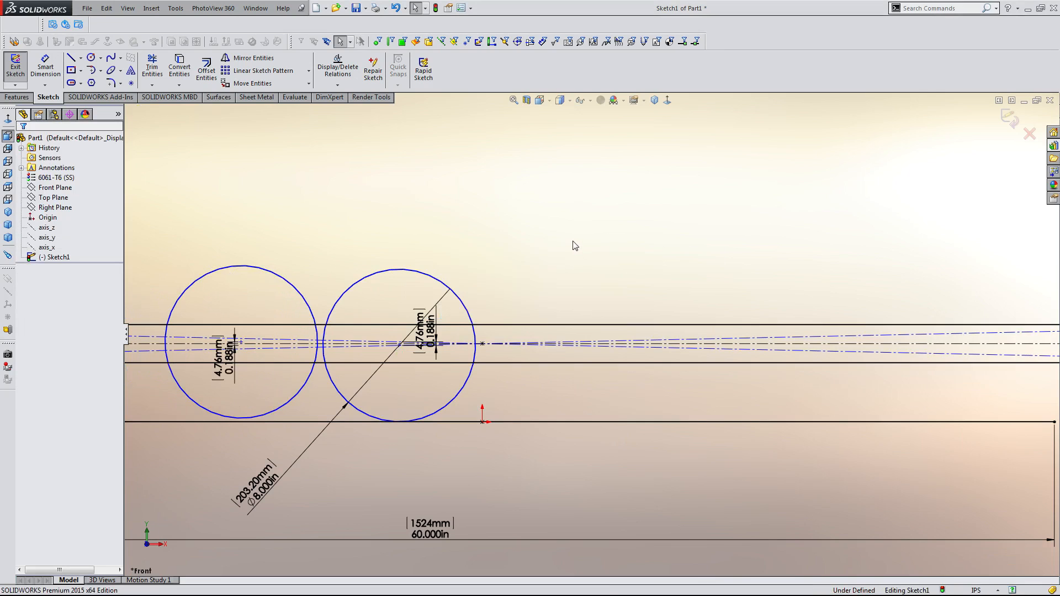
Drag the rectangle's left edge rightward to shorten it.
{"action": "key", "text": "f"}
{"action": "scroll", "coordinate": [573, 243], "scroll_direction": "up", "scroll_amount": 2}
{"action": "scroll", "coordinate": [494, 294], "scroll_direction": "down", "scroll_amount": 1}
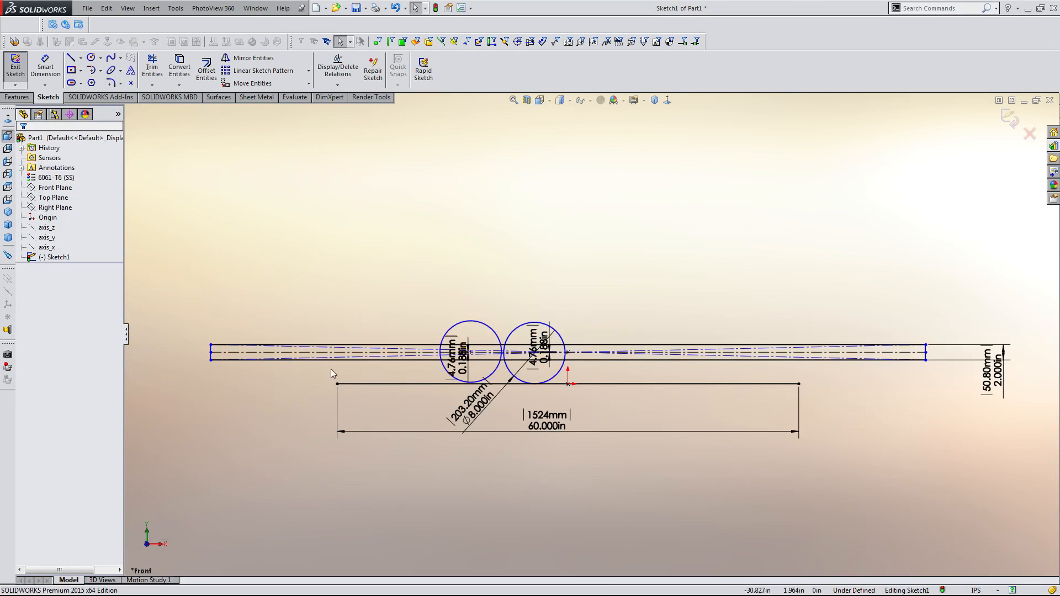
{"action": "left_click_drag", "start_coordinate": [210, 345], "coordinate": [429, 360]}
{"action": "left_click", "coordinate": [378, 326]}
Drag the right circle's centre leftward until the circle sits next to the left circle.
{"action": "scroll", "coordinate": [584, 351], "scroll_direction": "down", "scroll_amount": 5}
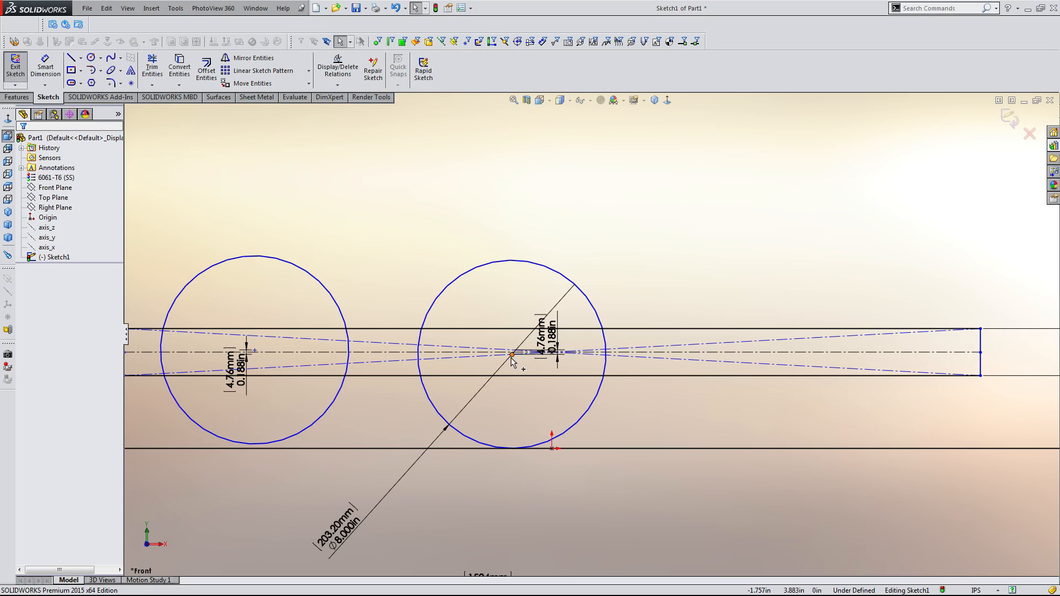
{"action": "left_click_drag", "start_coordinate": [511, 356], "coordinate": [446, 374]}
{"action": "left_click", "coordinate": [600, 402]}
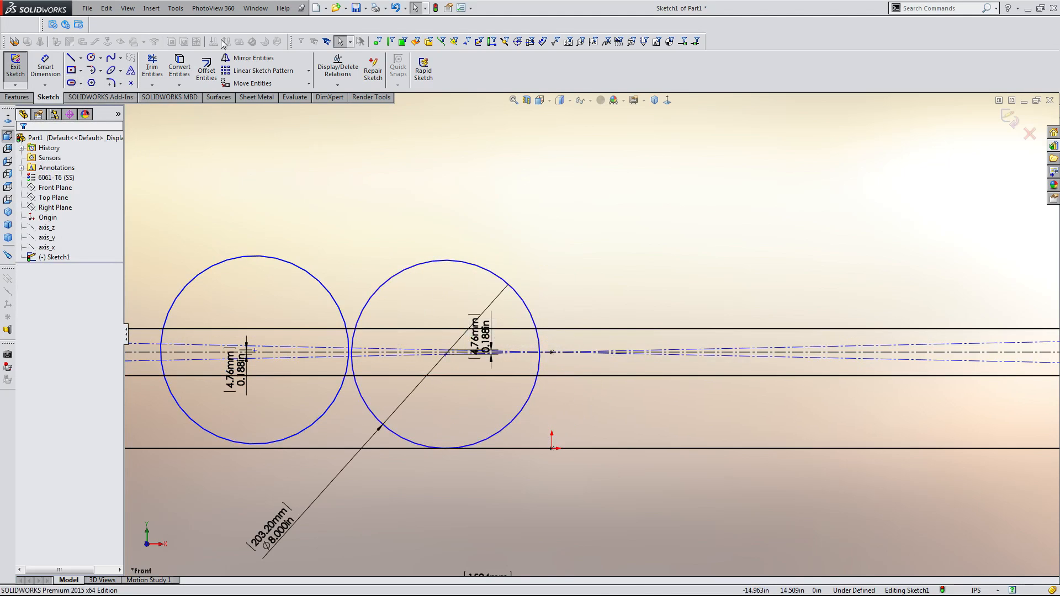
Draw a vertical centerline across the rectangle just right of the right circle.
{"action": "left_click", "coordinate": [80, 58]}
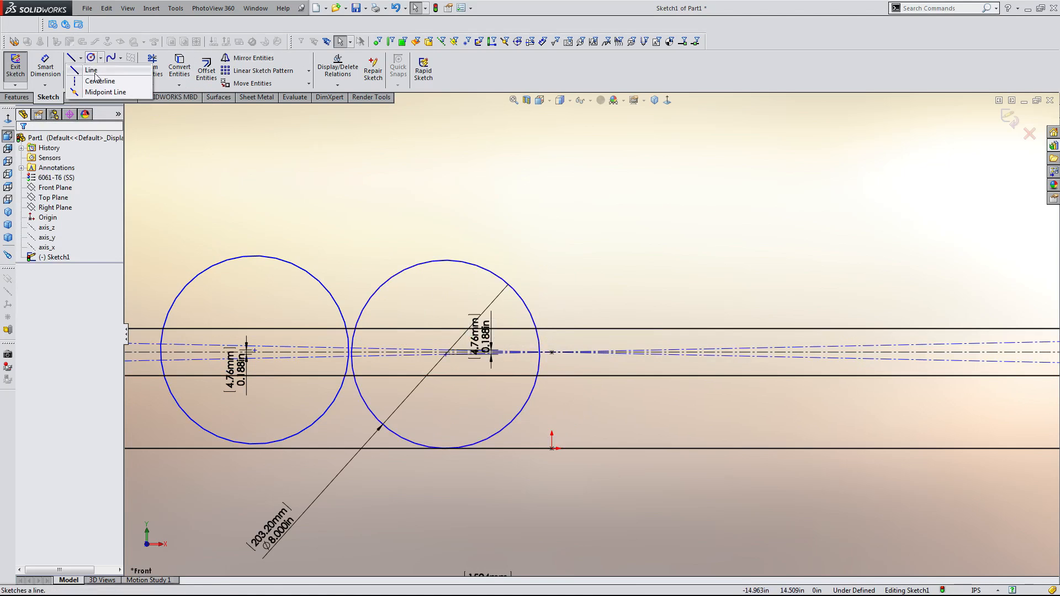
{"action": "left_click", "coordinate": [96, 78]}
{"action": "scroll", "coordinate": [546, 353], "scroll_direction": "down", "scroll_amount": 3}
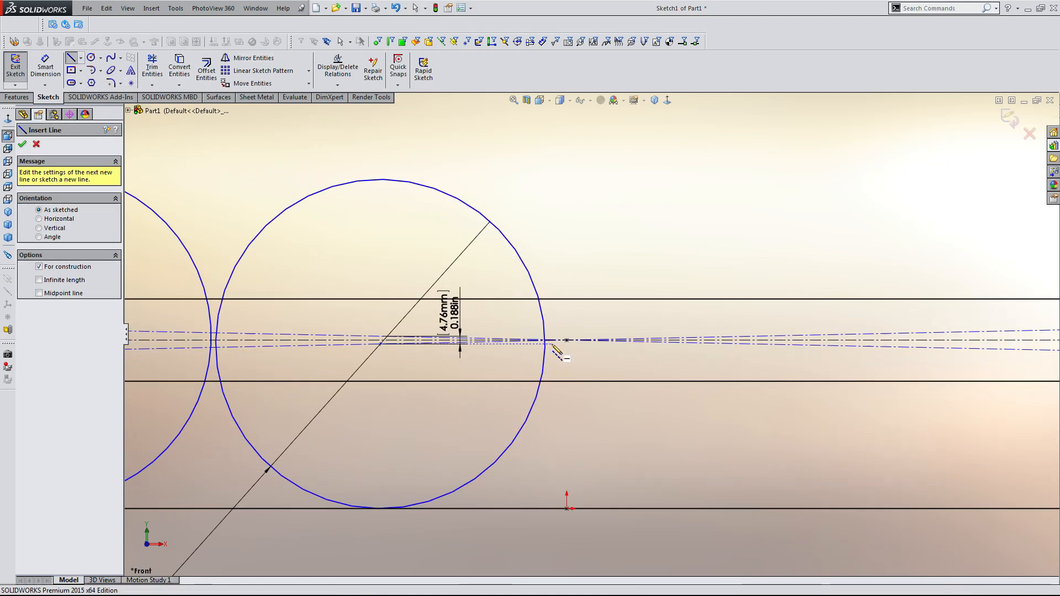
{"action": "left_click", "coordinate": [567, 299]}
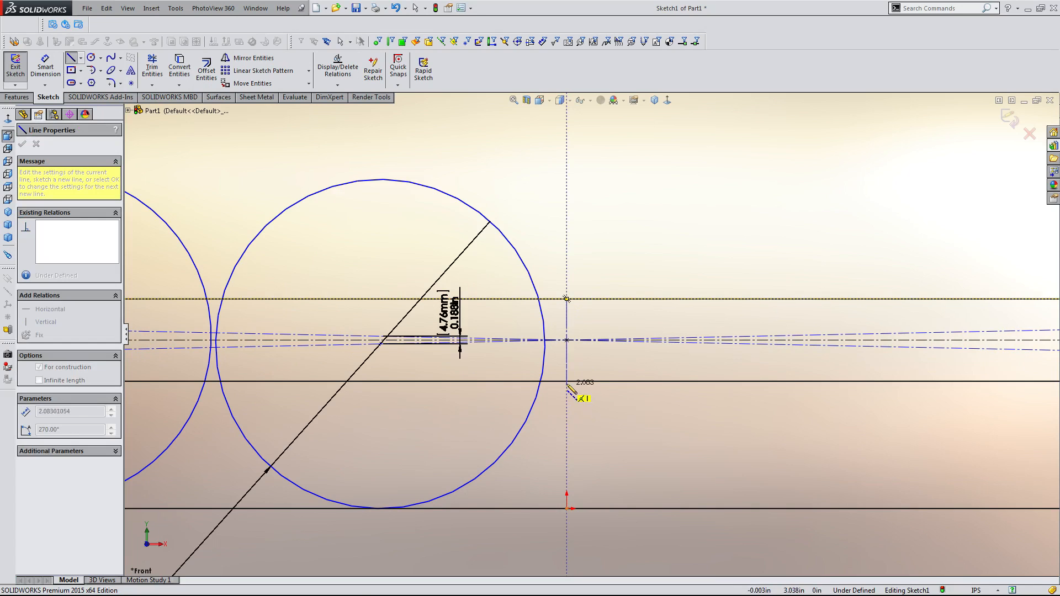
{"action": "left_click", "coordinate": [567, 382]}
{"action": "key", "text": "Escape"}
{"action": "scroll", "coordinate": [579, 386], "scroll_direction": "up", "scroll_amount": 3}
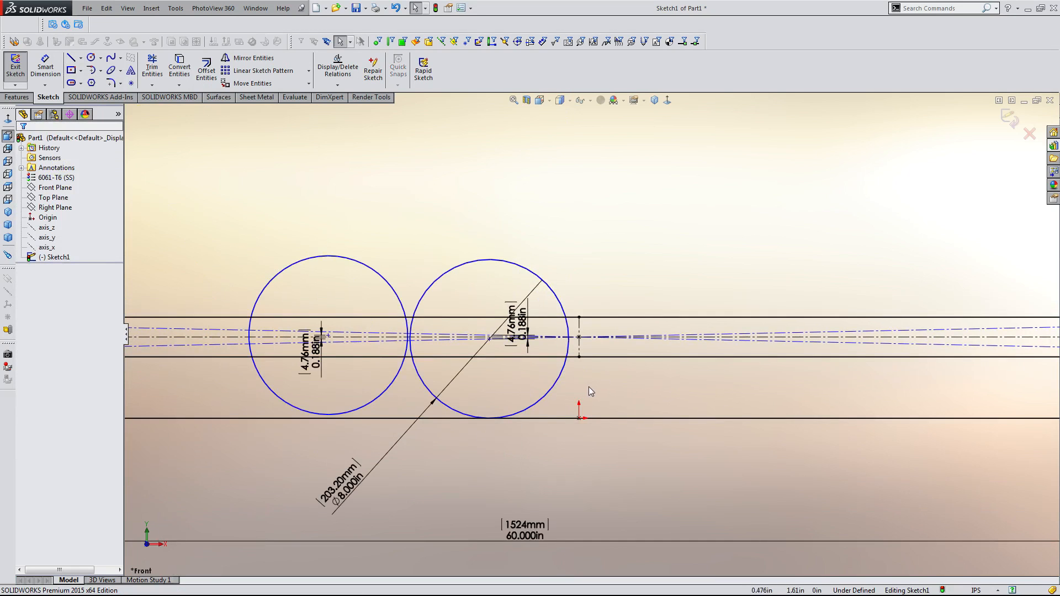
Drag the rectangle's left edge farther right to shorten it again.
{"action": "scroll", "coordinate": [589, 391], "scroll_direction": "up", "scroll_amount": 6}
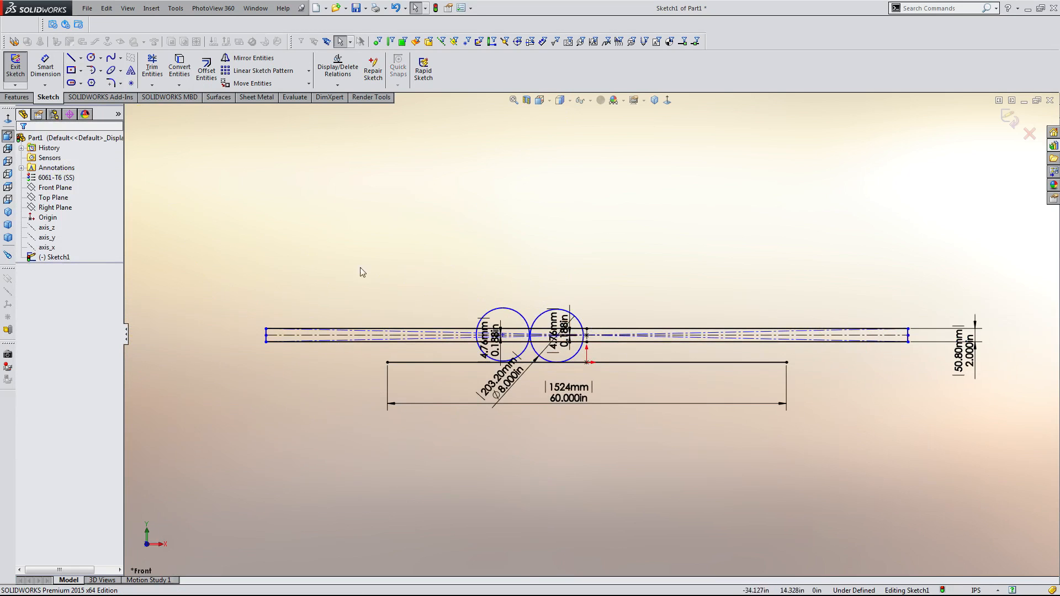
{"action": "left_click_drag", "start_coordinate": [266, 327], "coordinate": [433, 333]}
{"action": "scroll", "coordinate": [584, 354], "scroll_direction": "down", "scroll_amount": 5}
{"action": "scroll", "coordinate": [586, 355], "scroll_direction": "down", "scroll_amount": 3}
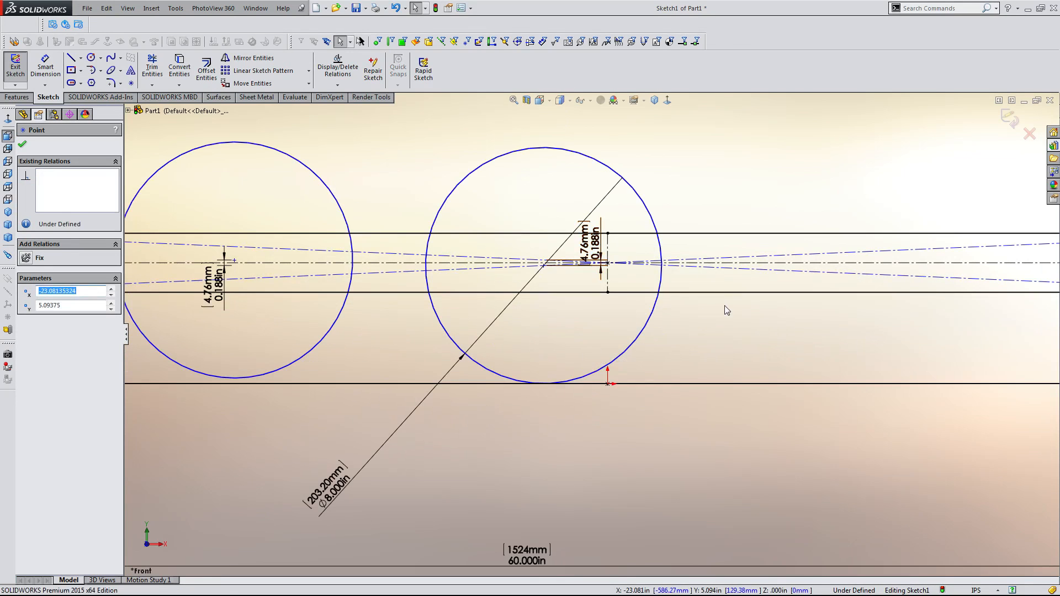
{"action": "key", "text": "Escape"}
Try to drag both circle centres leftward along the centerline, dismissing the over-definition notice.
{"action": "left_click", "coordinate": [660, 279]}
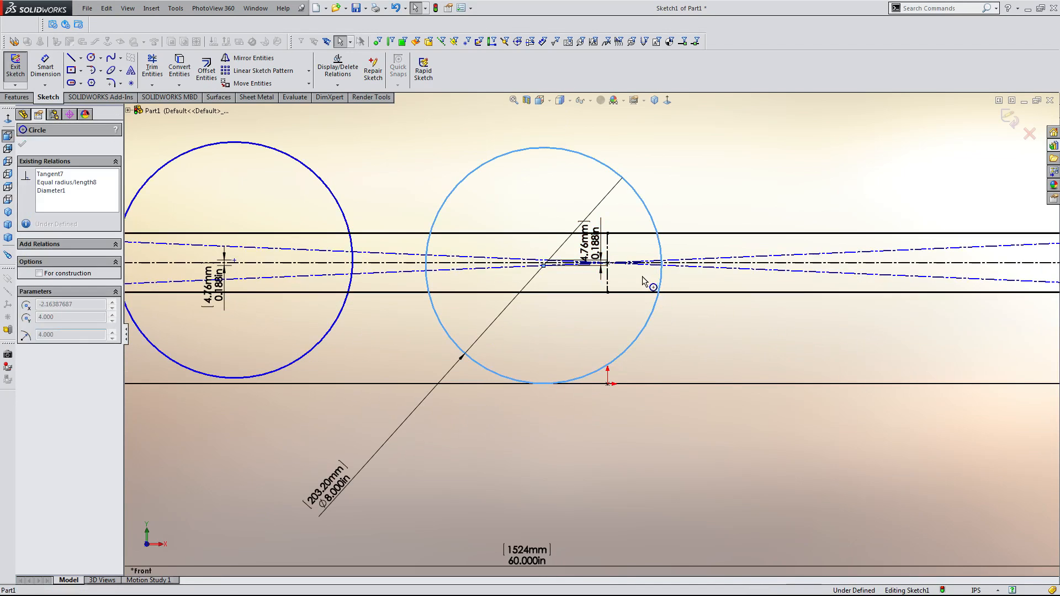
{"action": "key", "text": "Escape"}
{"action": "left_click_drag", "start_coordinate": [543, 266], "coordinate": [485, 269]}
{"action": "scroll", "coordinate": [546, 289], "scroll_direction": "up", "scroll_amount": 5}
{"action": "scroll", "coordinate": [561, 314], "scroll_direction": "down", "scroll_amount": 4}
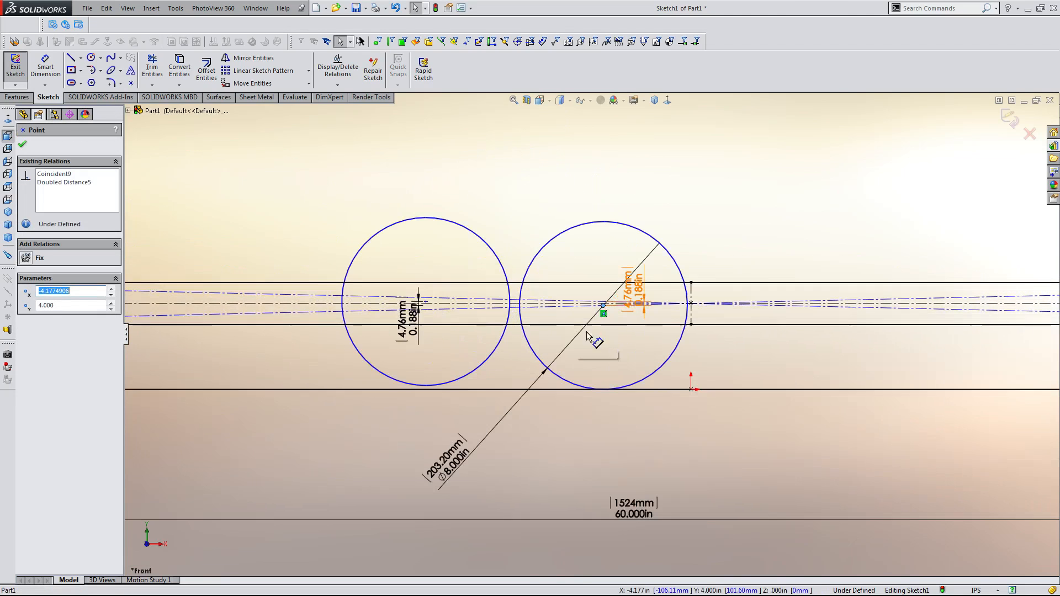
{"action": "left_click_drag", "start_coordinate": [426, 302], "coordinate": [379, 303]}
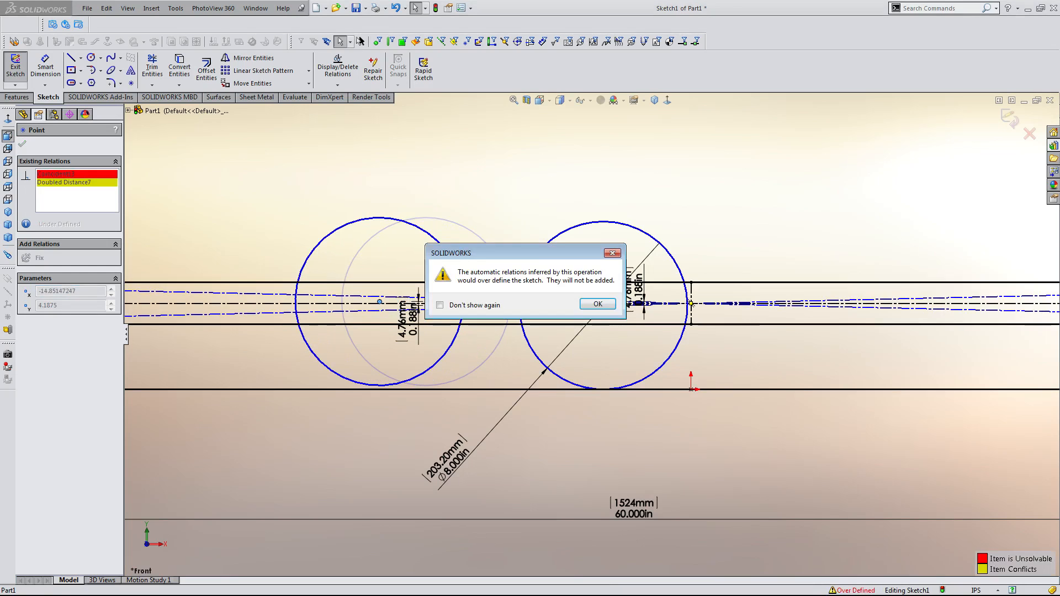
{"action": "left_click", "coordinate": [604, 304]}
Place a sketch point where the right circle meets the vertical centerline.
{"action": "scroll", "coordinate": [606, 301], "scroll_direction": "down", "scroll_amount": 7}
{"action": "left_click", "coordinate": [688, 478]}
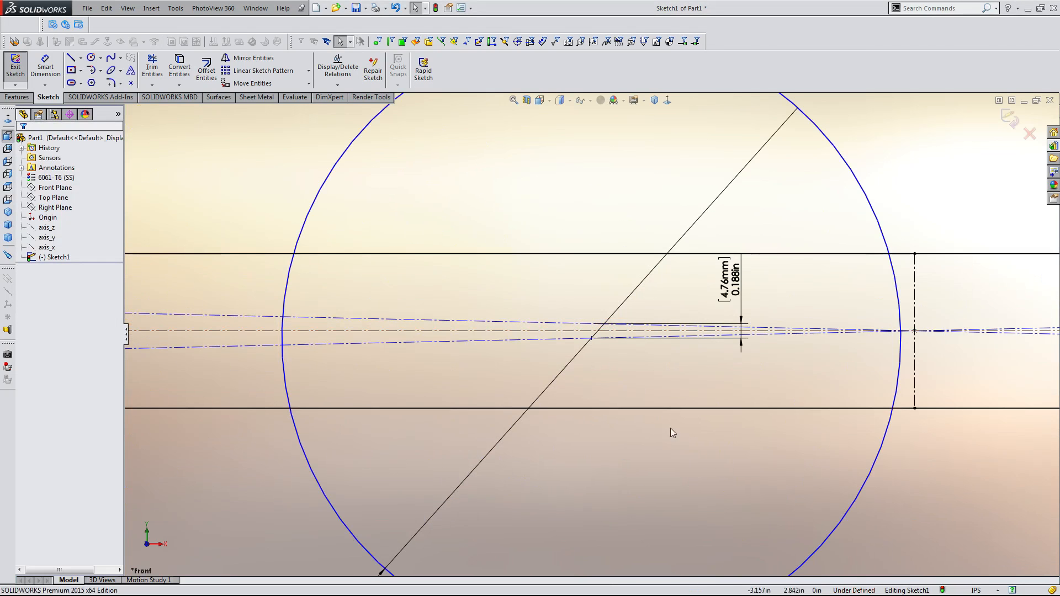
{"action": "scroll", "coordinate": [638, 360], "scroll_direction": "up", "scroll_amount": 4}
{"action": "scroll", "coordinate": [636, 357], "scroll_direction": "up", "scroll_amount": 5}
{"action": "scroll", "coordinate": [646, 356], "scroll_direction": "down", "scroll_amount": 4}
{"action": "scroll", "coordinate": [607, 310], "scroll_direction": "up", "scroll_amount": 1}
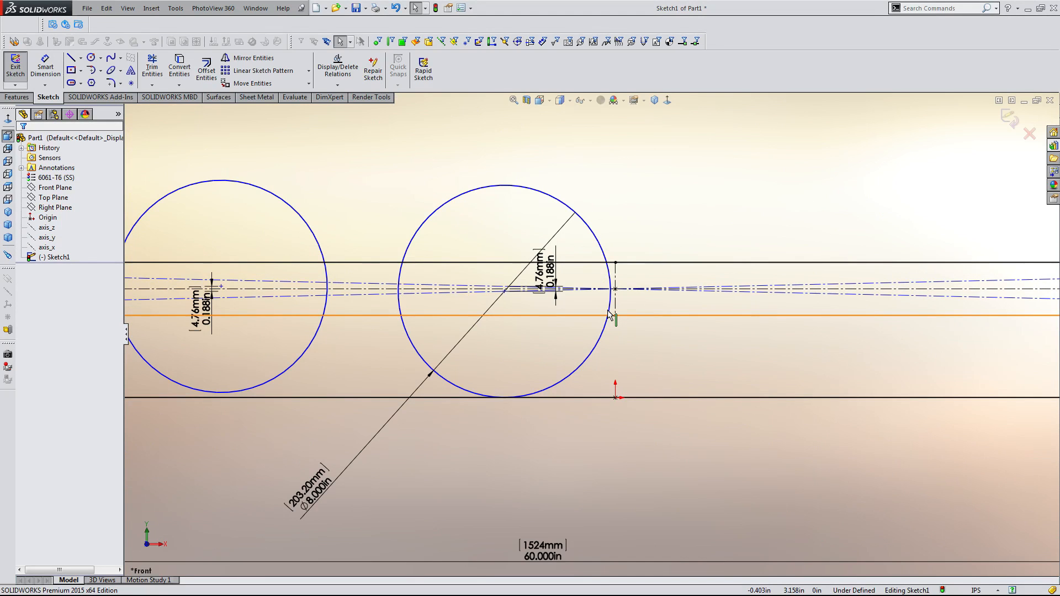
{"action": "left_click", "coordinate": [44, 65]}
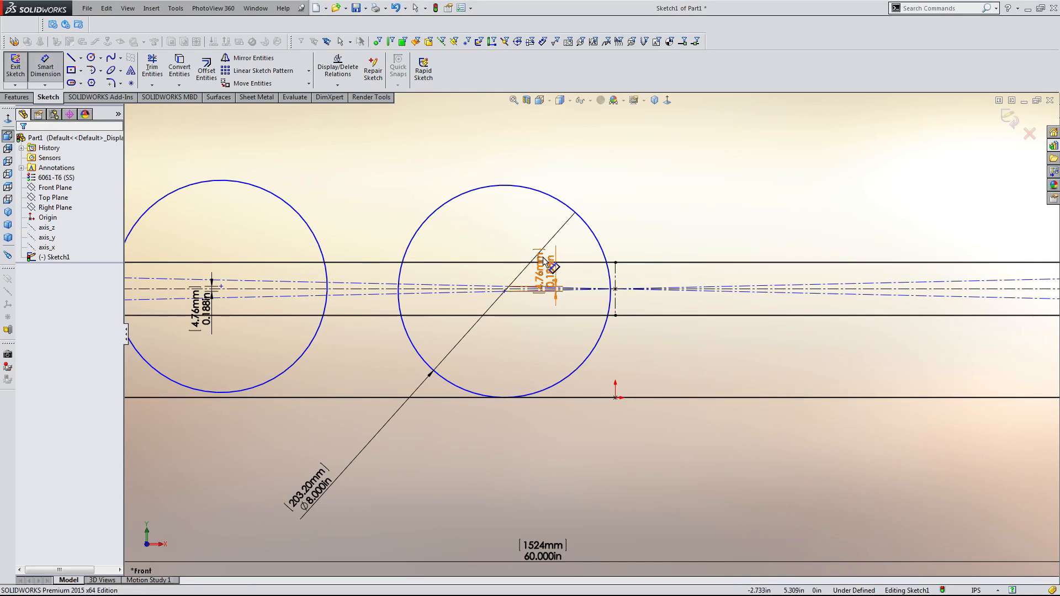
{"action": "scroll", "coordinate": [638, 301], "scroll_direction": "down", "scroll_amount": 4}
{"action": "left_click", "coordinate": [130, 83]}
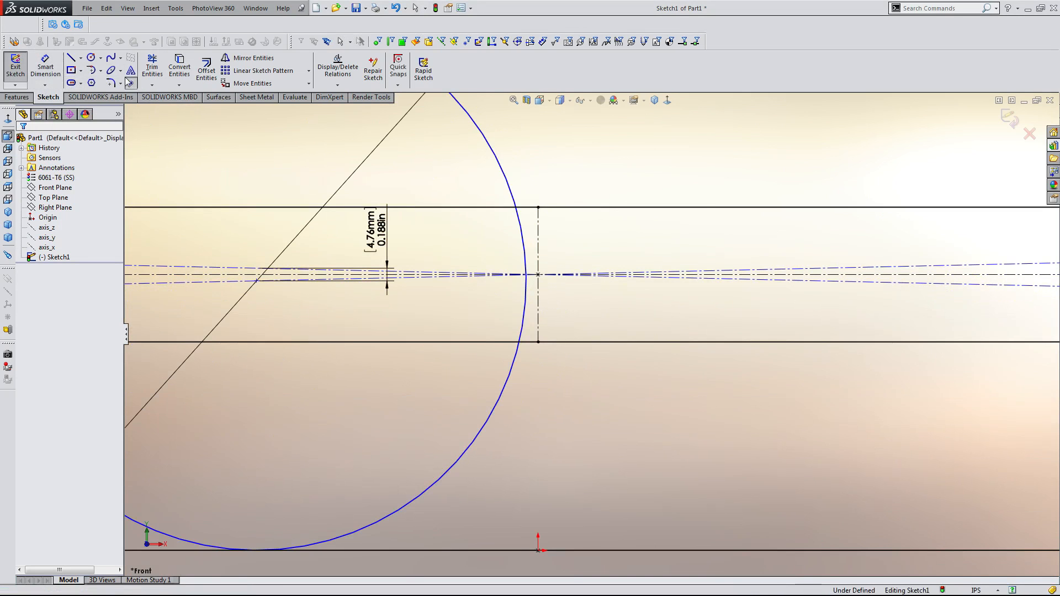
{"action": "left_click", "coordinate": [527, 280]}
{"action": "key", "text": "Escape"}
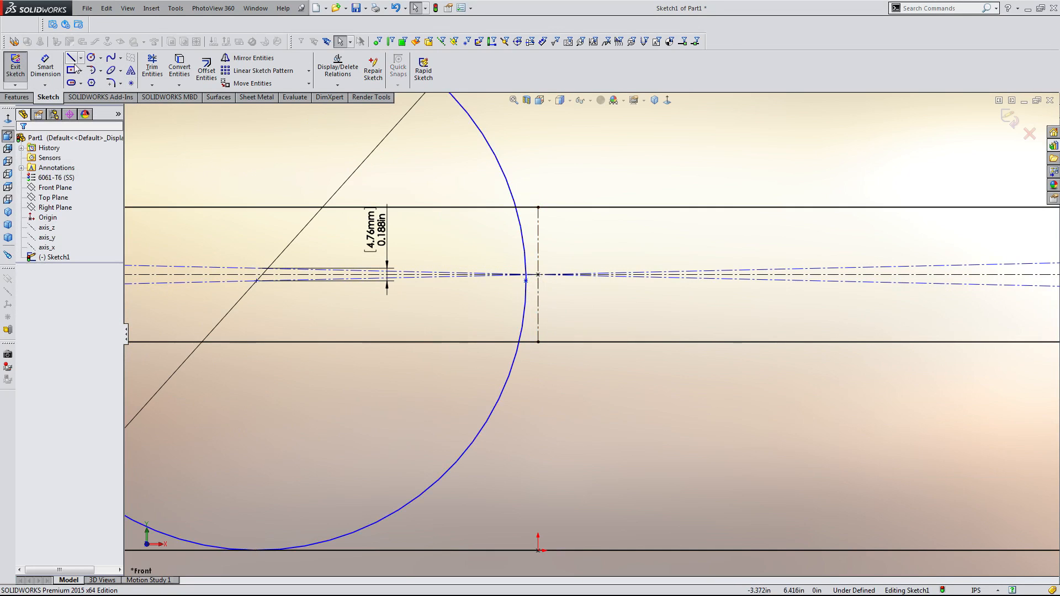
Dimension the horizontal offset between the right circle's sketch point and the vertical centerline as 0.125 in.
{"action": "left_click", "coordinate": [45, 65]}
{"action": "left_click", "coordinate": [526, 280]}
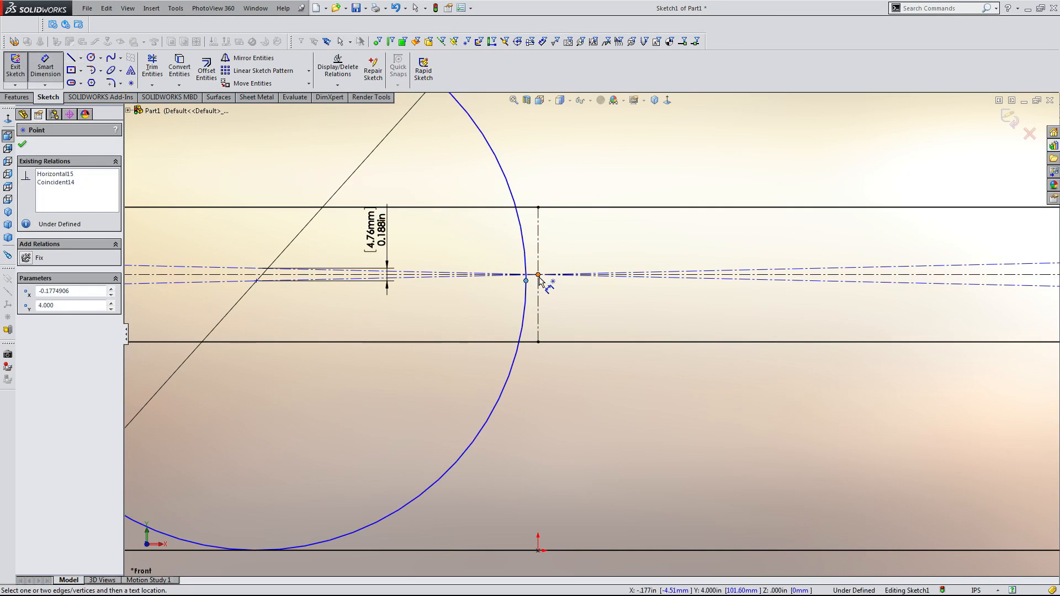
{"action": "left_click", "coordinate": [539, 275]}
{"action": "scroll", "coordinate": [552, 342], "scroll_direction": "up", "scroll_amount": 3}
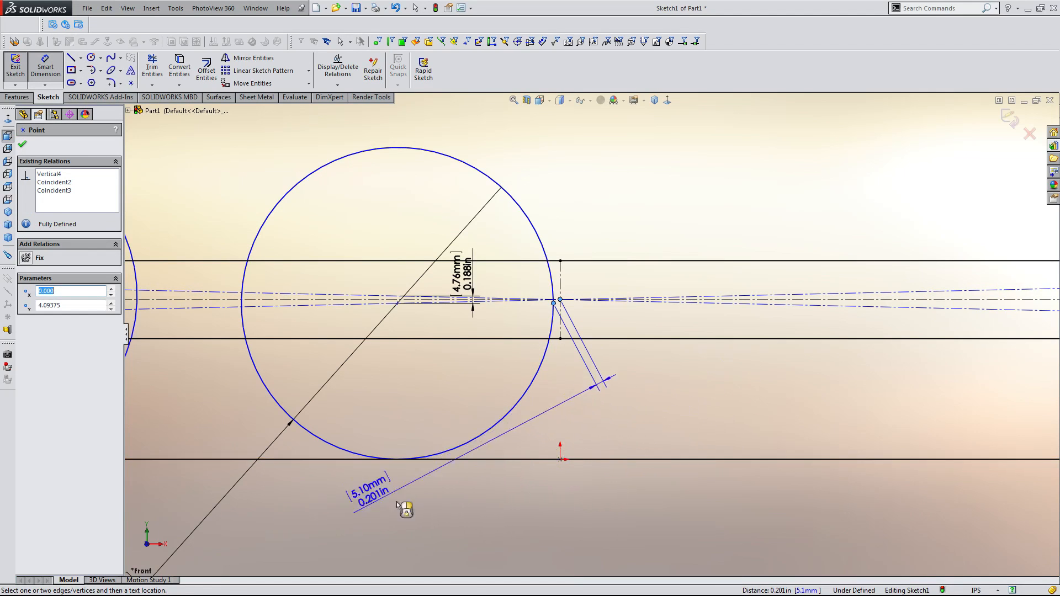
{"action": "scroll", "coordinate": [590, 334], "scroll_direction": "up", "scroll_amount": 3}
{"action": "scroll", "coordinate": [624, 274], "scroll_direction": "down", "scroll_amount": 8}
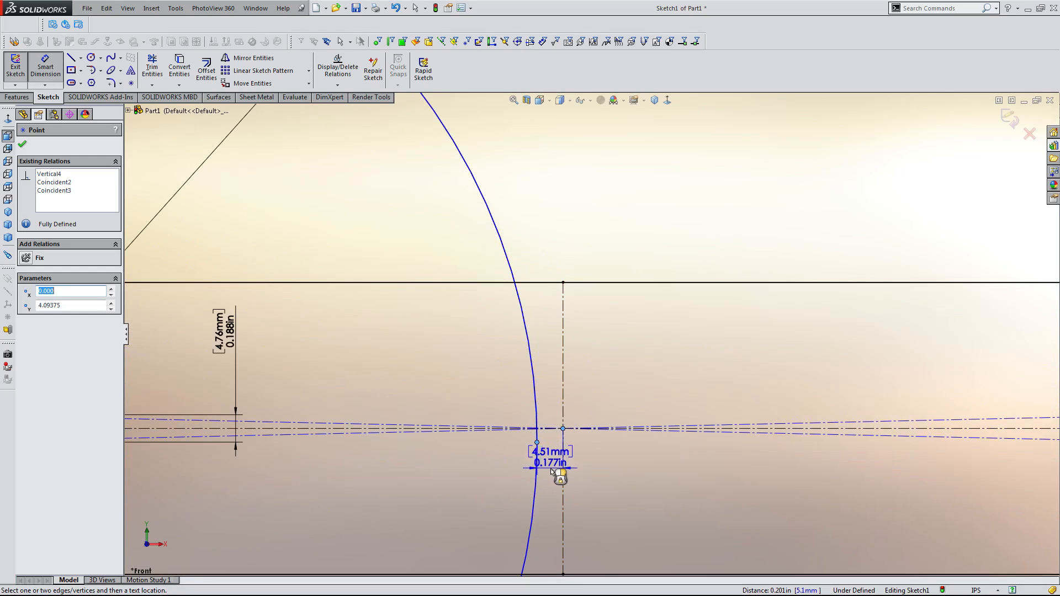
{"action": "left_click", "coordinate": [547, 500]}
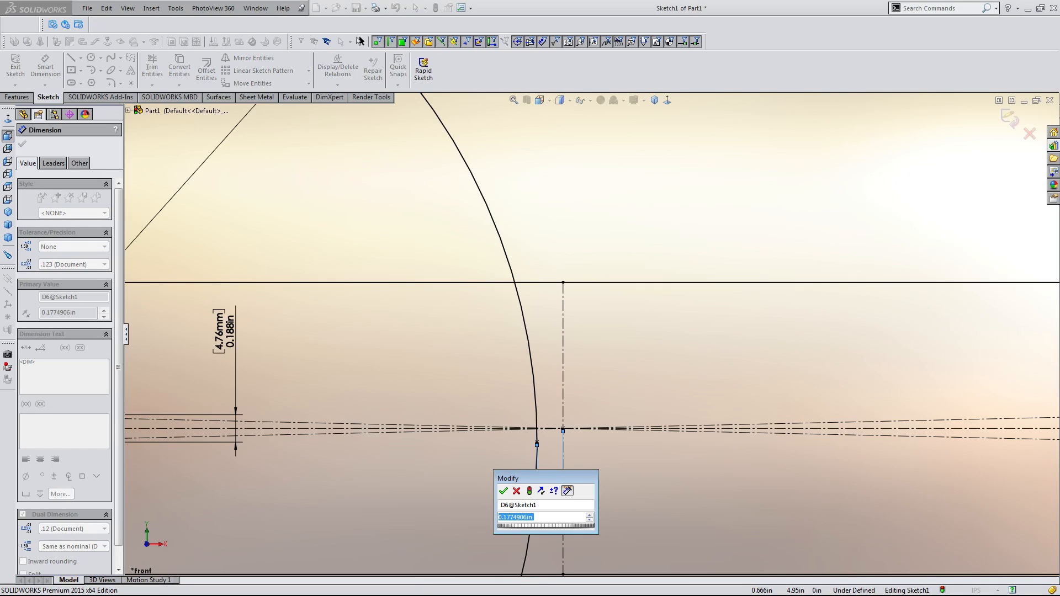
{"action": "scroll", "coordinate": [587, 346], "scroll_direction": "up", "scroll_amount": 10}
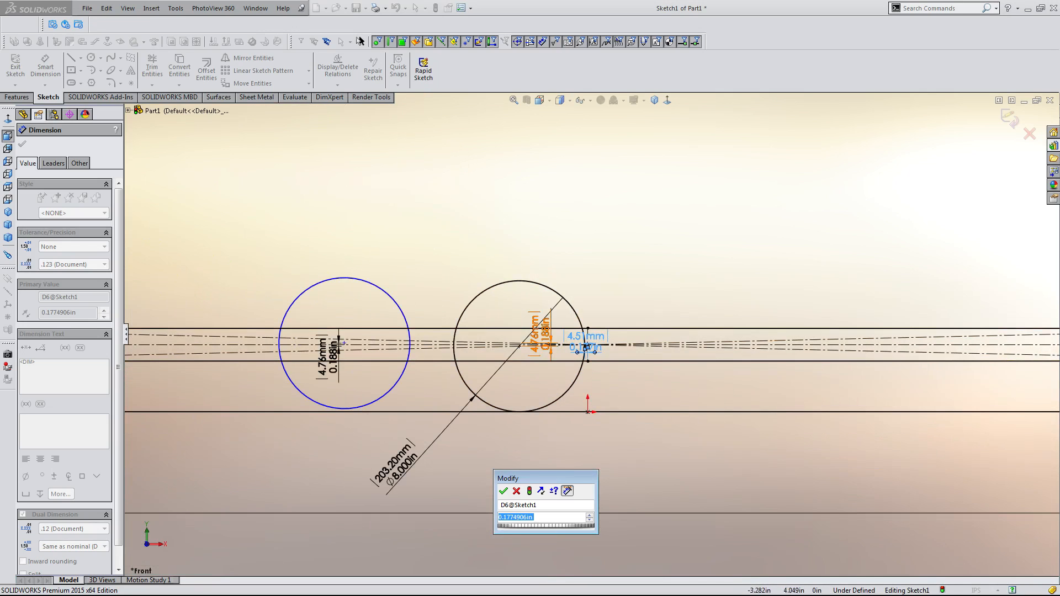
{"action": "scroll", "coordinate": [586, 348], "scroll_direction": "down", "scroll_amount": 3}
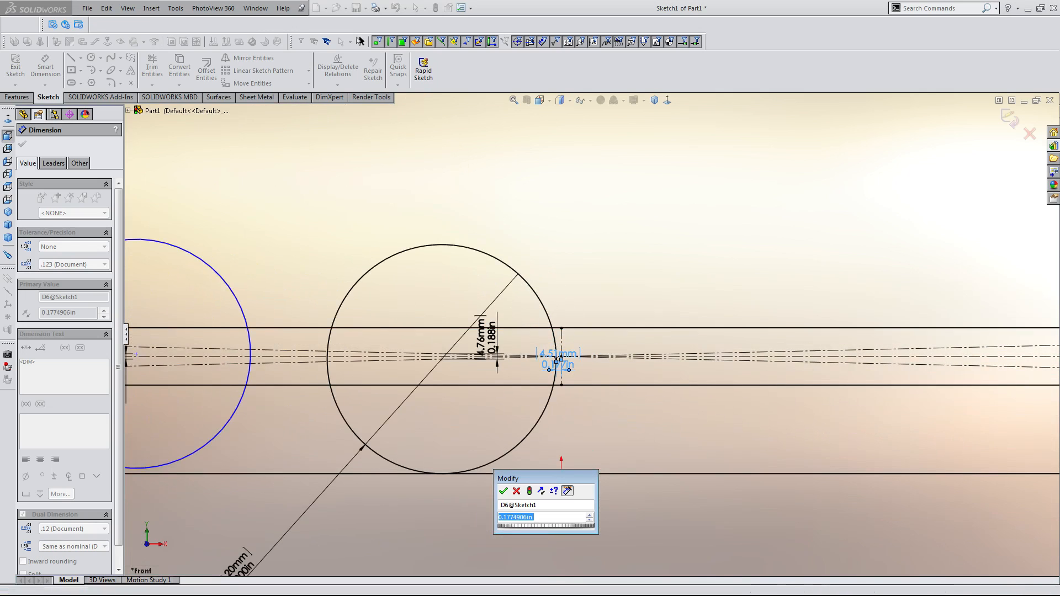
{"action": "scroll", "coordinate": [557, 359], "scroll_direction": "down", "scroll_amount": 3}
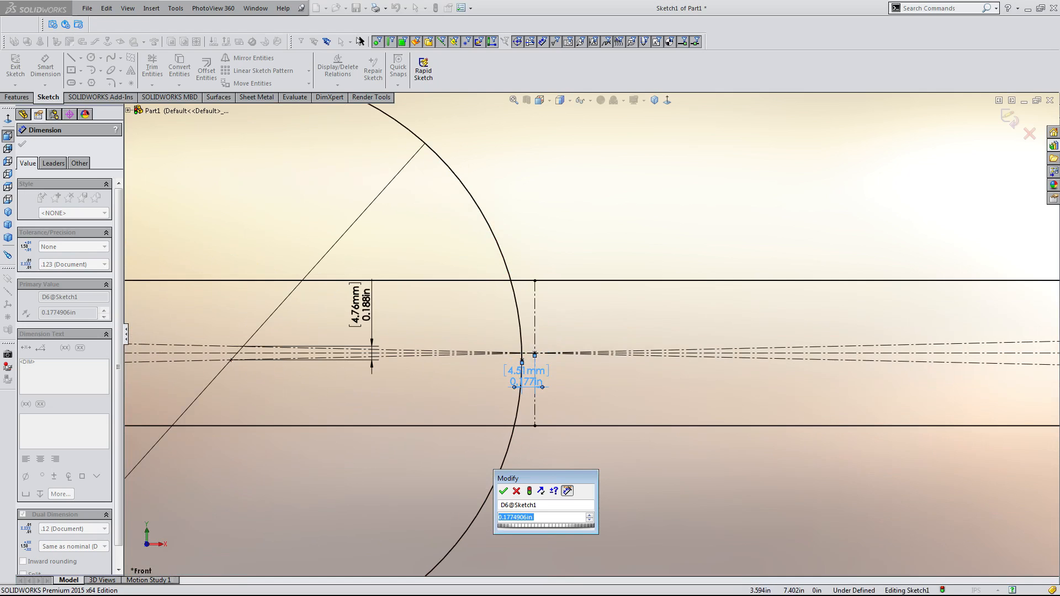
{"action": "type", "text": ".125"}
{"action": "key", "text": "Return"}
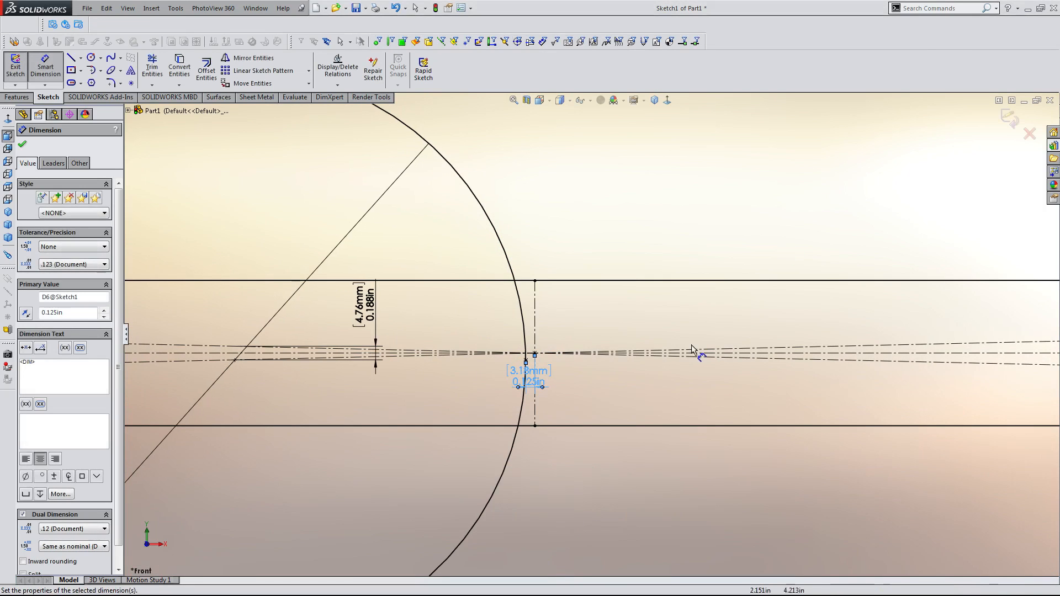
{"action": "left_click", "coordinate": [638, 234]}
{"action": "scroll", "coordinate": [626, 254], "scroll_direction": "up", "scroll_amount": 5}
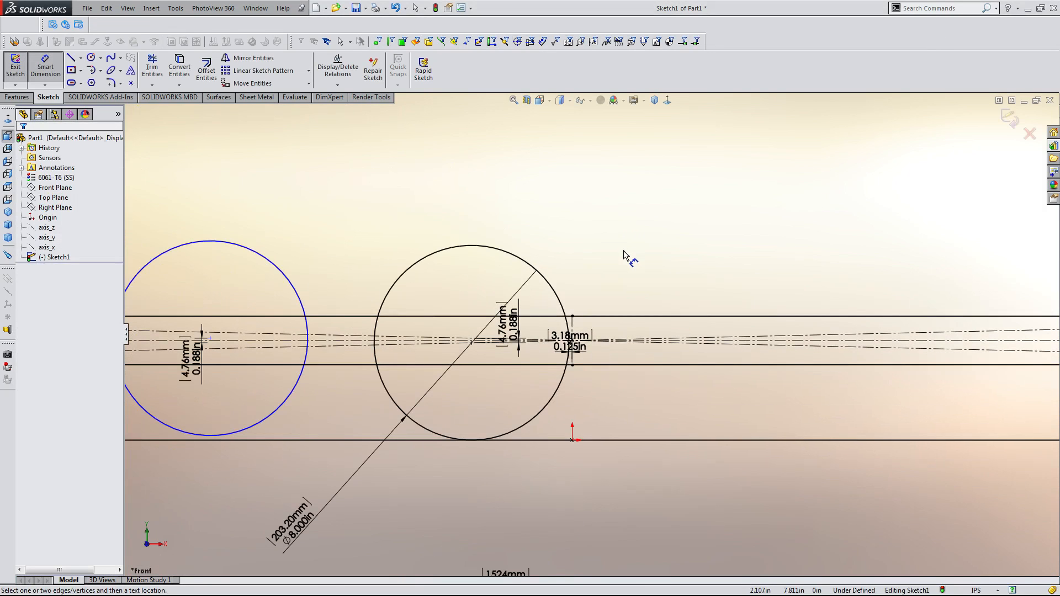
{"action": "scroll", "coordinate": [591, 277], "scroll_direction": "up", "scroll_amount": 4}
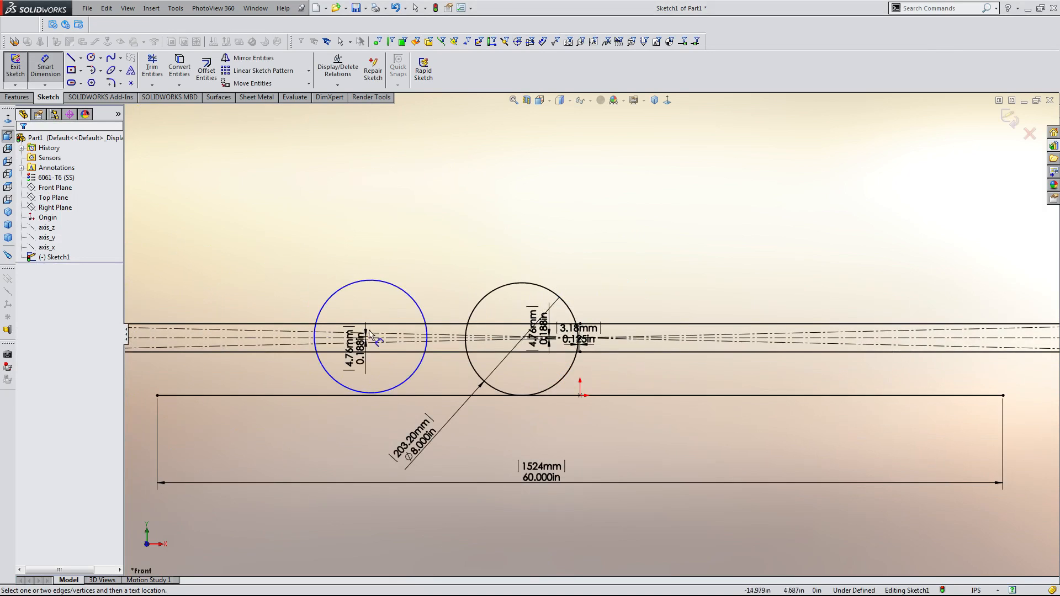
{"action": "scroll", "coordinate": [471, 341], "scroll_direction": "down", "scroll_amount": 2}
{"action": "scroll", "coordinate": [472, 341], "scroll_direction": "up", "scroll_amount": 4}
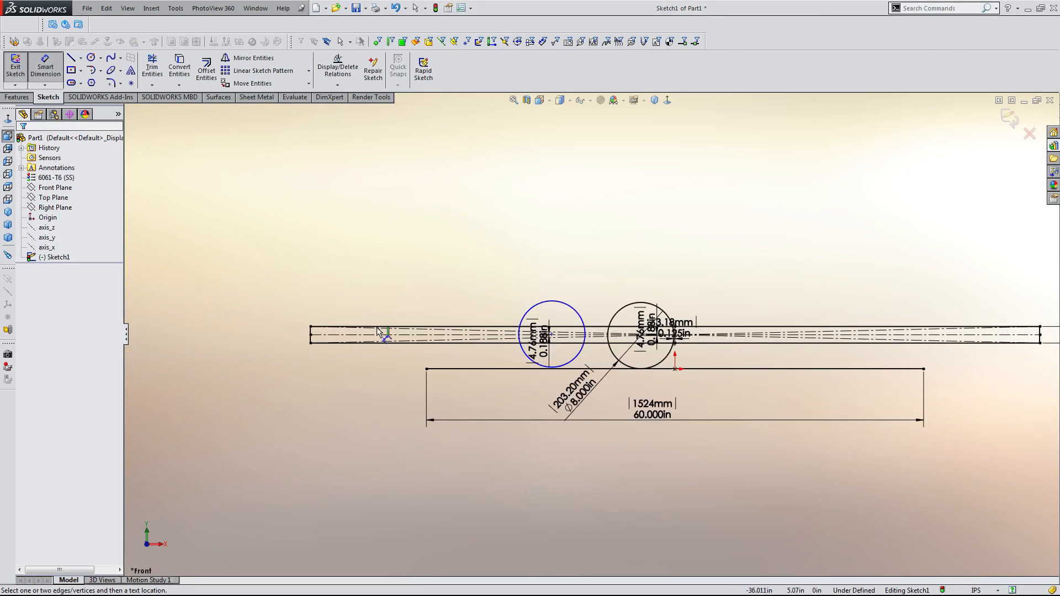
{"action": "key", "text": "Escape"}
{"action": "key", "text": "ctrl+a"}
{"action": "left_click", "coordinate": [445, 356]}
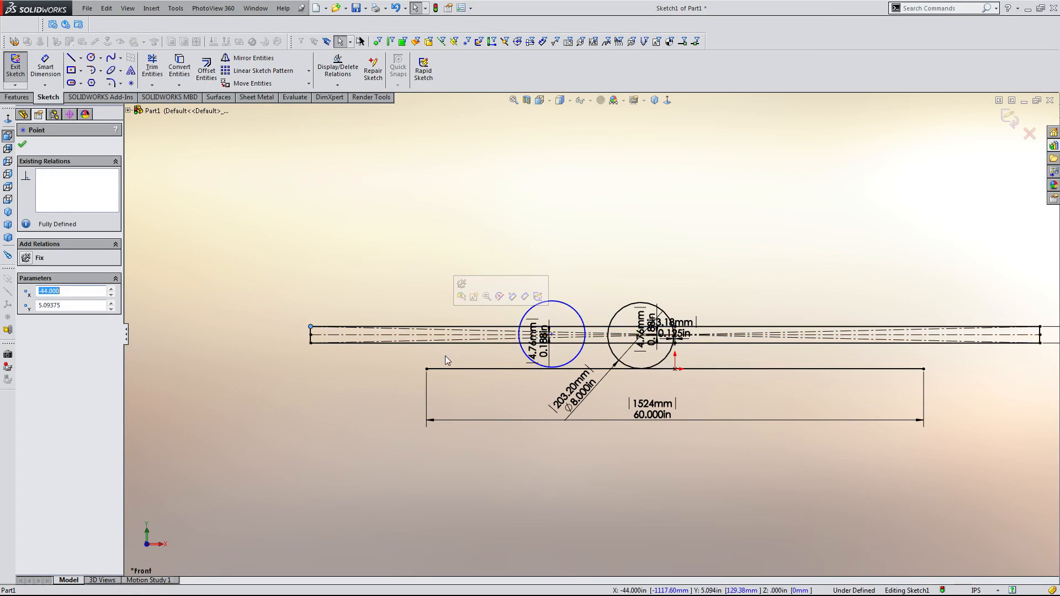
{"action": "scroll", "coordinate": [544, 340], "scroll_direction": "down", "scroll_amount": 5}
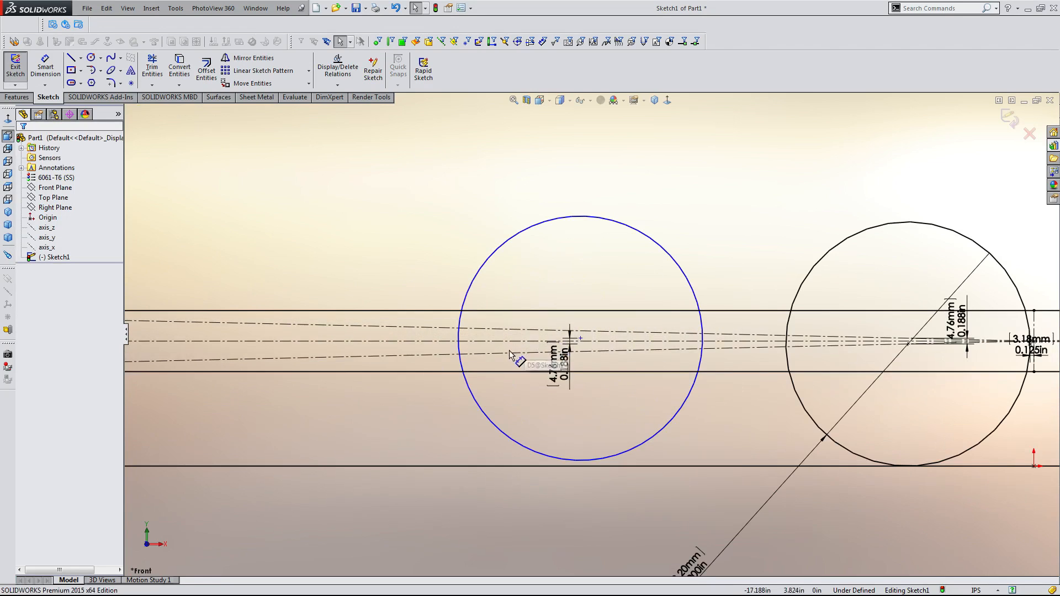
Dimension the horizontal distance between the two circle centres as 8.25 in.
{"action": "left_click", "coordinate": [582, 339]}
{"action": "left_click", "coordinate": [734, 209]}
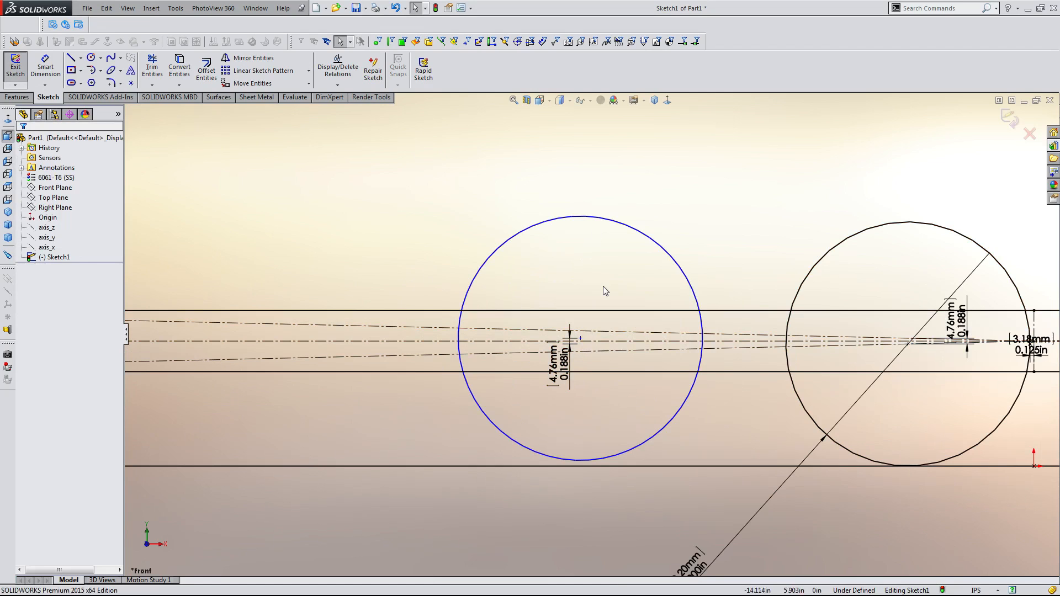
{"action": "key", "text": "d"}
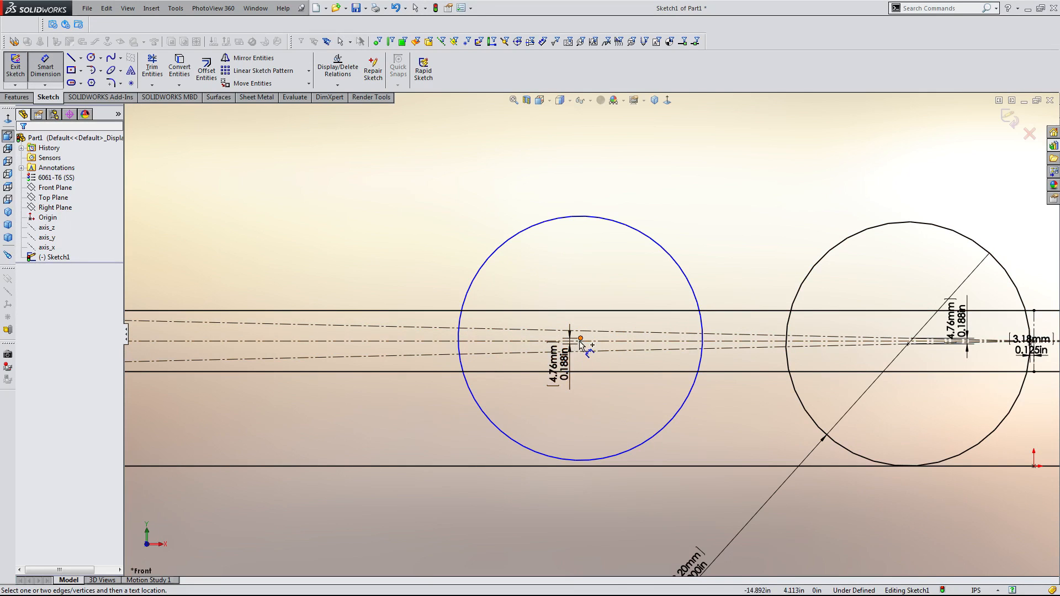
{"action": "left_click", "coordinate": [580, 338]}
{"action": "scroll", "coordinate": [897, 358], "scroll_direction": "up", "scroll_amount": 5}
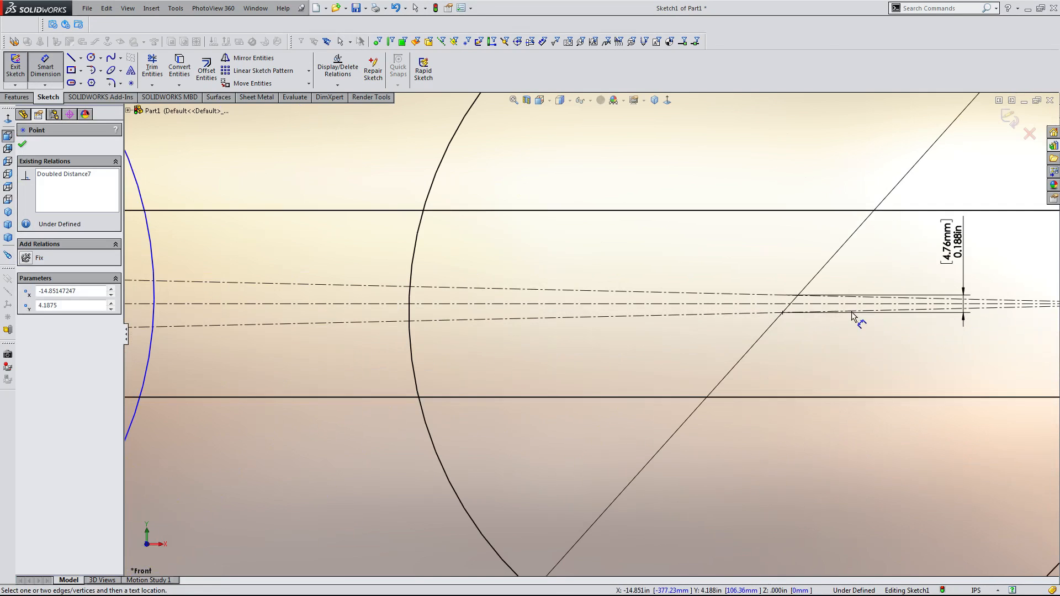
{"action": "left_click", "coordinate": [784, 311]}
{"action": "scroll", "coordinate": [701, 395], "scroll_direction": "down", "scroll_amount": 4}
{"action": "scroll", "coordinate": [477, 494], "scroll_direction": "down", "scroll_amount": 2}
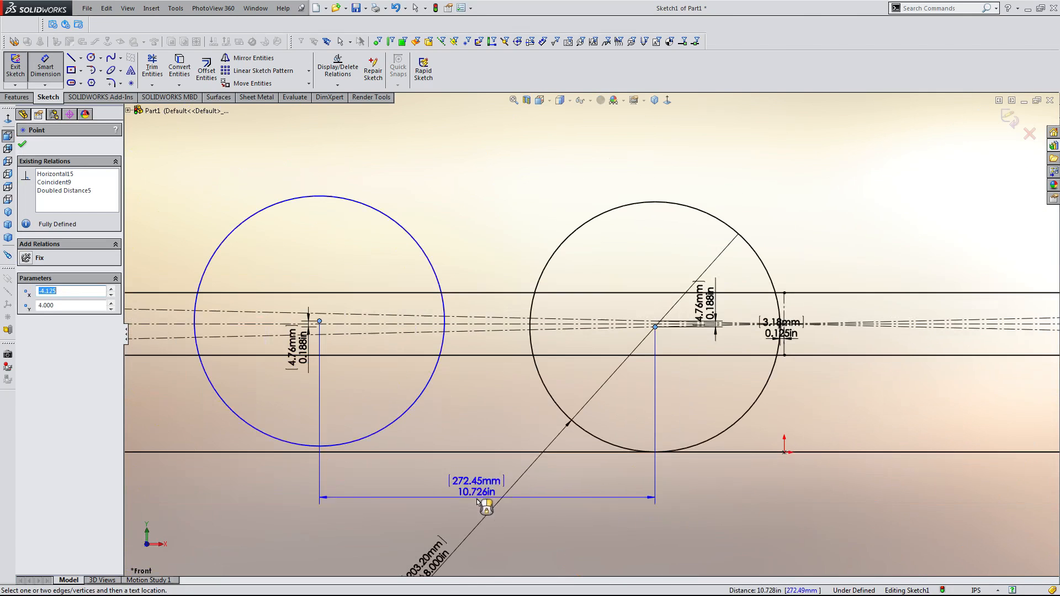
{"action": "left_click", "coordinate": [481, 504]}
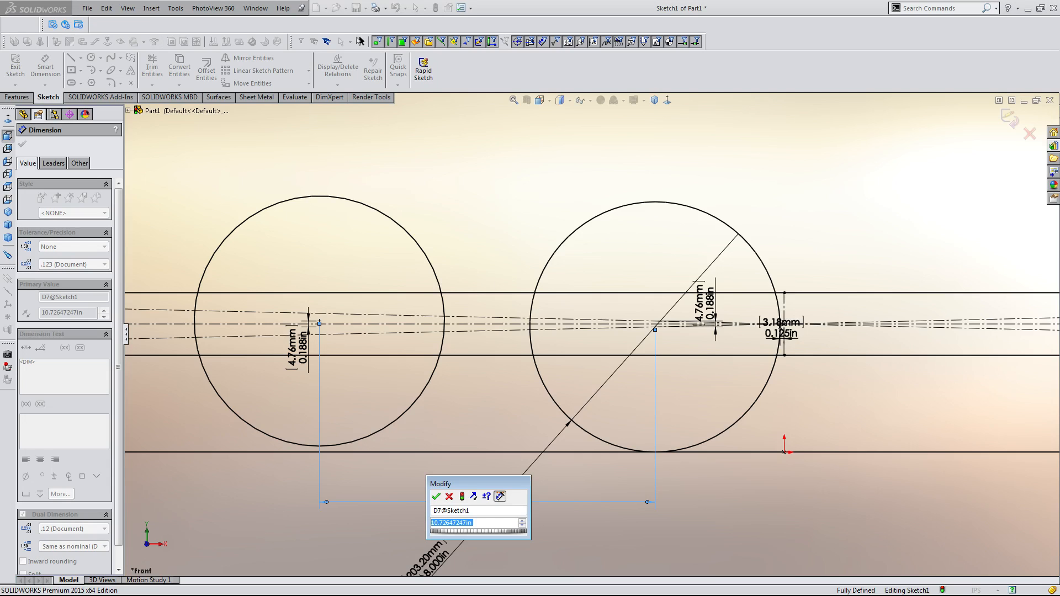
{"action": "type", "text": "8.25"}
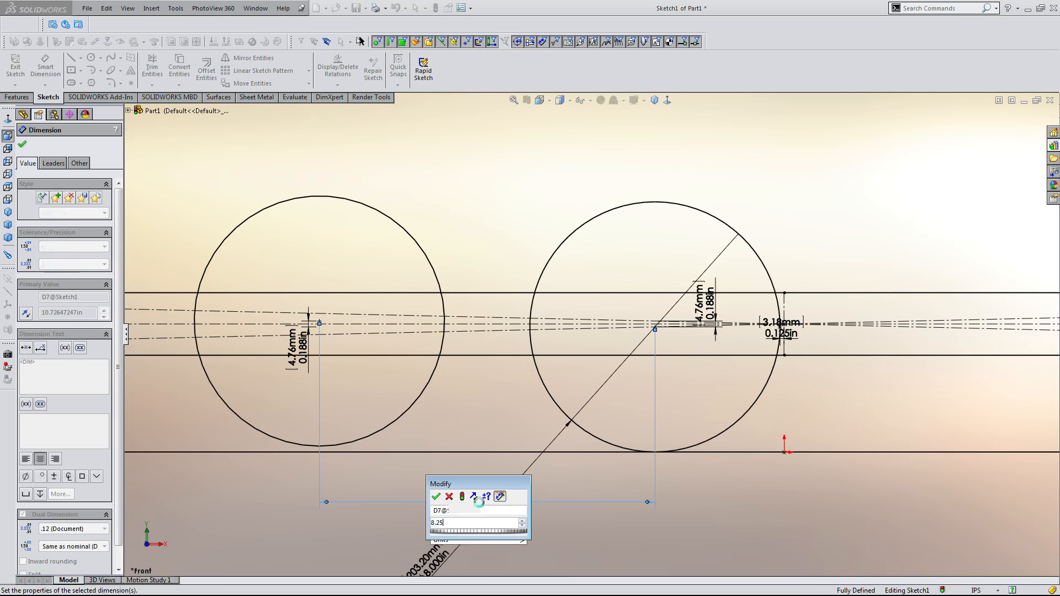
{"action": "key", "text": "Return"}
{"action": "scroll", "coordinate": [591, 335], "scroll_direction": "up", "scroll_amount": 5}
{"action": "key", "text": "Escape"}
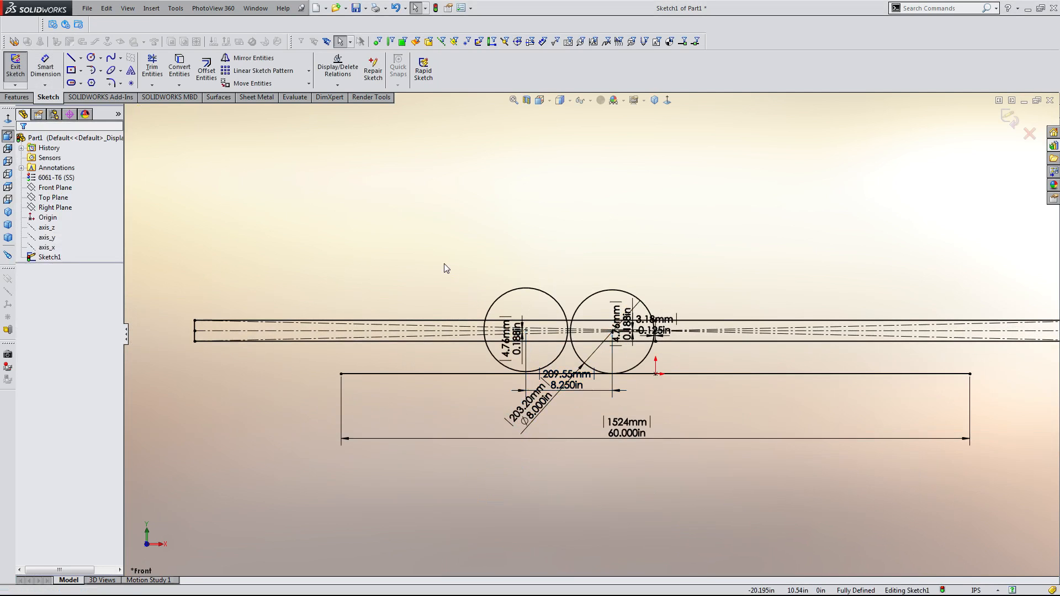
Select the left circle's centre point and delete its coincident relation.
{"action": "mouse_move", "coordinate": [195, 320]}
{"action": "left_mouse_down"}
{"action": "mouse_move", "coordinate": [312, 313]}
{"action": "mouse_move", "coordinate": [273, 280]}
{"action": "left_mouse_up"}
{"action": "scroll", "coordinate": [596, 338], "scroll_direction": "down", "scroll_amount": 8}
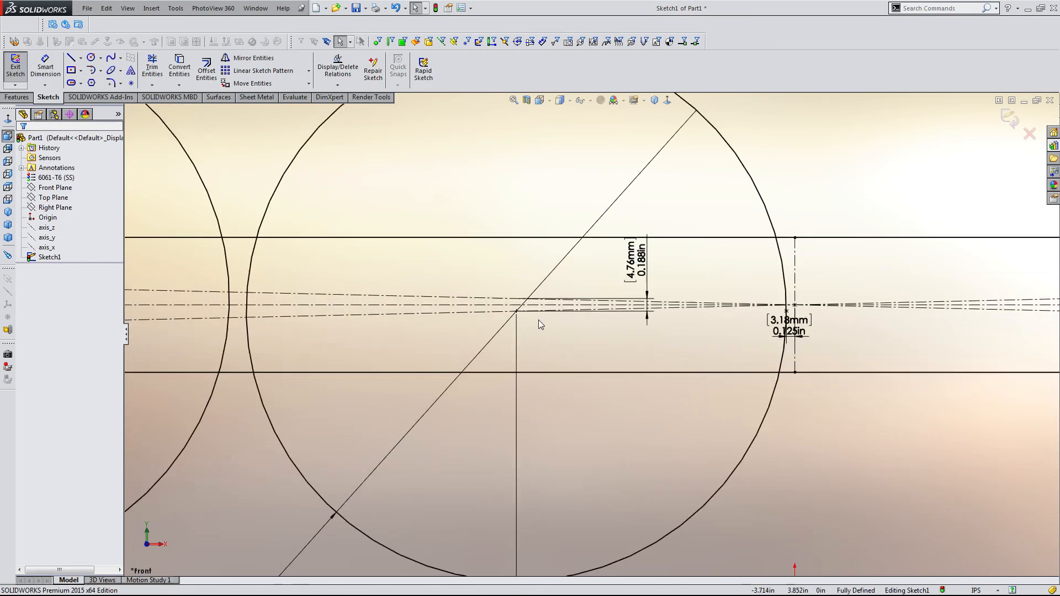
{"action": "left_click", "coordinate": [509, 306]}
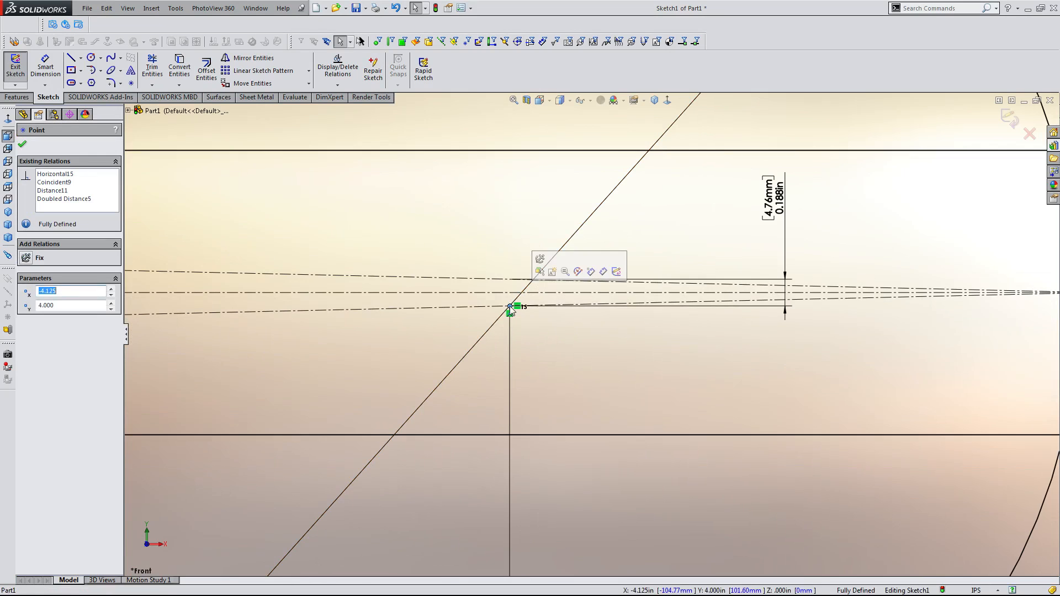
{"action": "scroll", "coordinate": [576, 344], "scroll_direction": "up", "scroll_amount": 5}
{"action": "scroll", "coordinate": [575, 345], "scroll_direction": "up", "scroll_amount": 2}
{"action": "scroll", "coordinate": [585, 337], "scroll_direction": "down", "scroll_amount": 2}
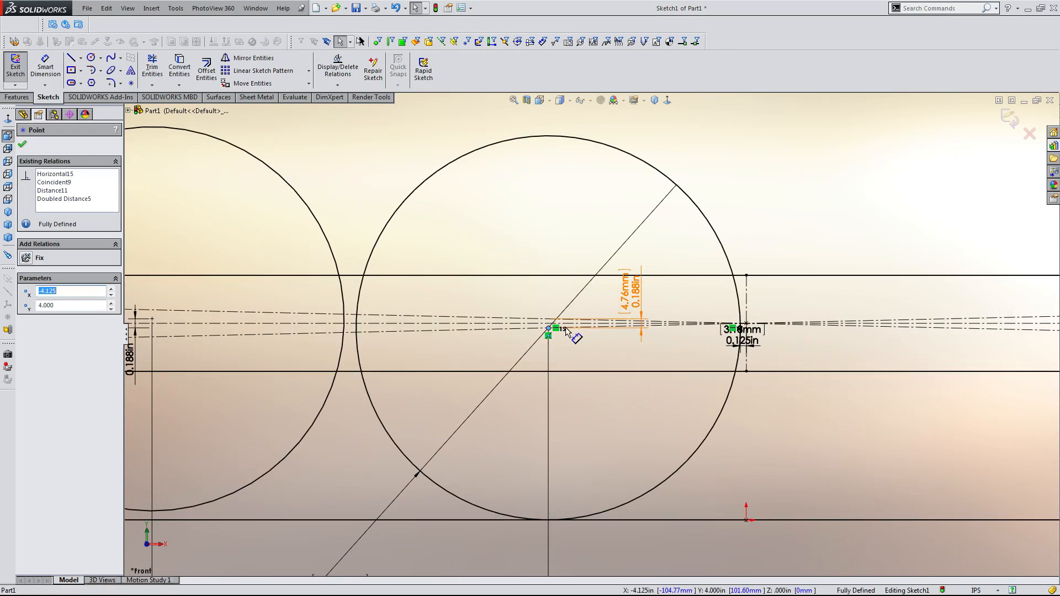
{"action": "left_click", "coordinate": [50, 175]}
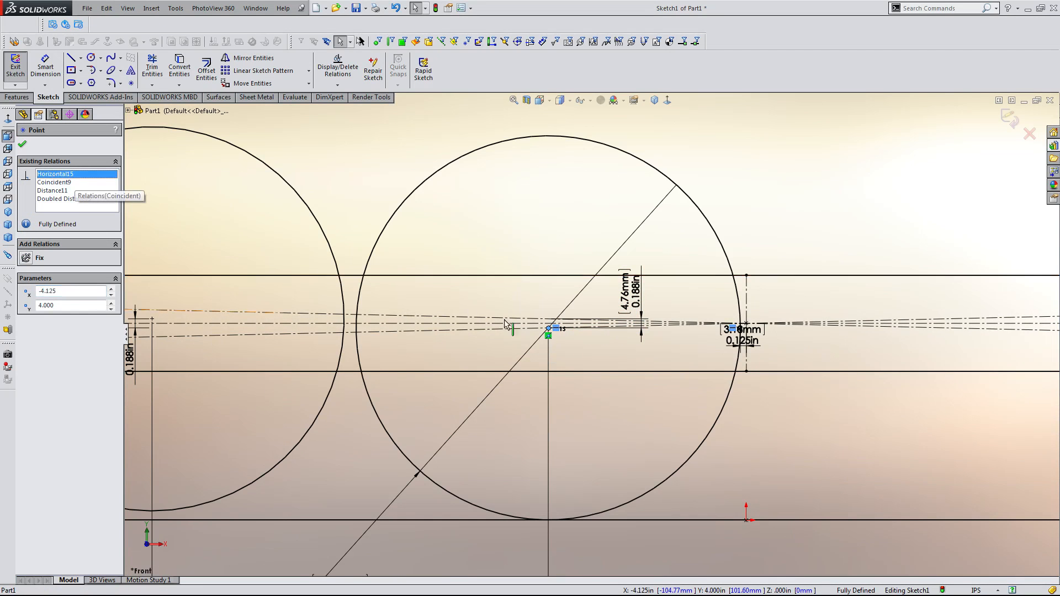
{"action": "scroll", "coordinate": [701, 389], "scroll_direction": "up", "scroll_amount": 5}
{"action": "scroll", "coordinate": [663, 381], "scroll_direction": "up", "scroll_amount": 4}
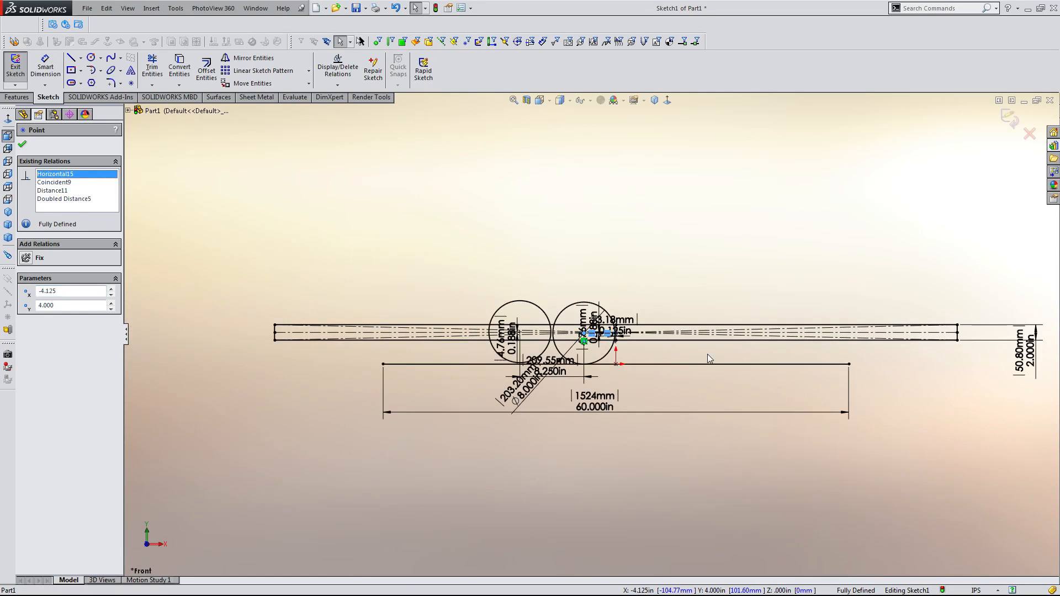
{"action": "scroll", "coordinate": [595, 327], "scroll_direction": "down", "scroll_amount": 5}
{"action": "scroll", "coordinate": [439, 315], "scroll_direction": "down", "scroll_amount": 6}
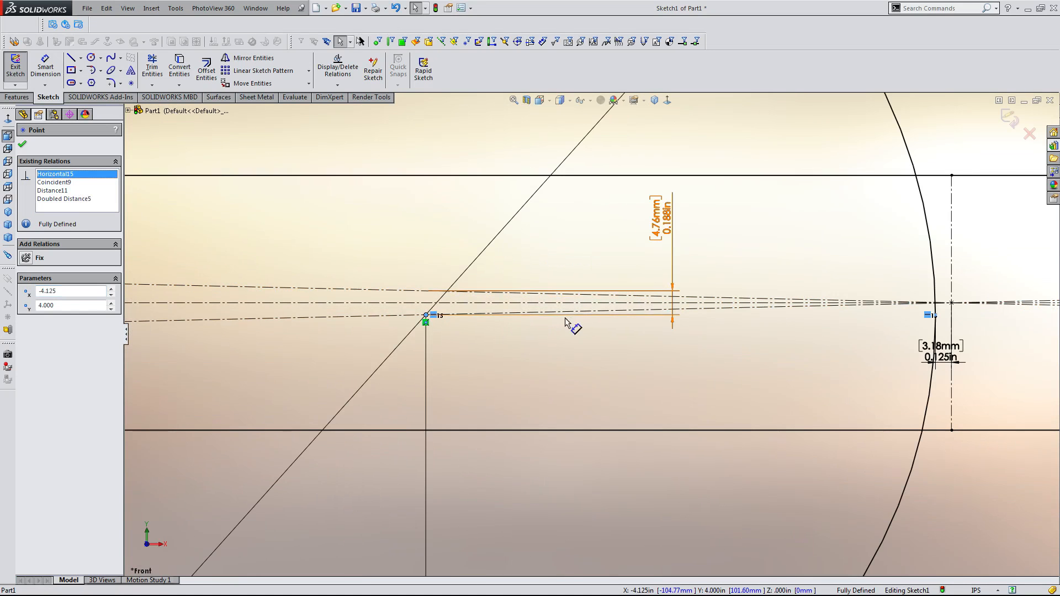
{"action": "scroll", "coordinate": [459, 325], "scroll_direction": "down", "scroll_amount": 3}
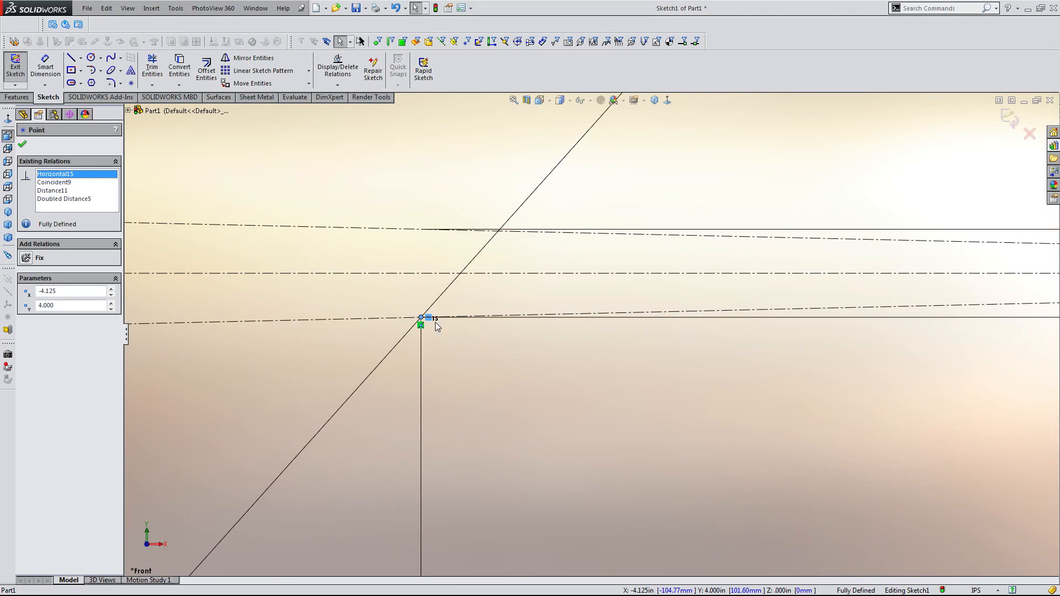
{"action": "left_click", "coordinate": [66, 183]}
{"action": "scroll", "coordinate": [610, 366], "scroll_direction": "up", "scroll_amount": 5}
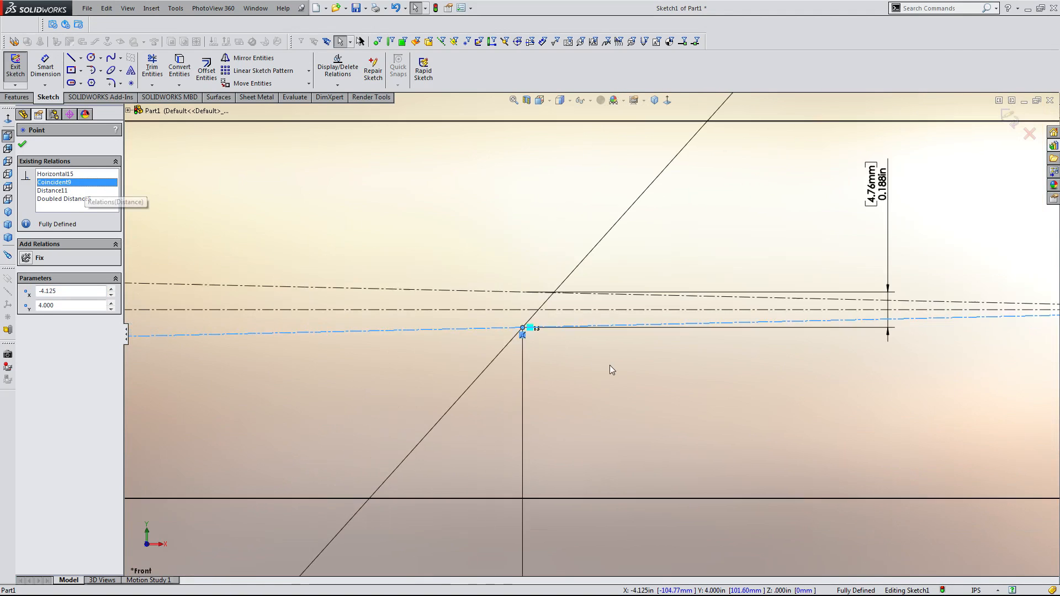
{"action": "key", "text": "Delete"}
Drag the rectangle's left edge rightward so it sits inside the left circle.
{"action": "scroll", "coordinate": [620, 367], "scroll_direction": "up", "scroll_amount": 10}
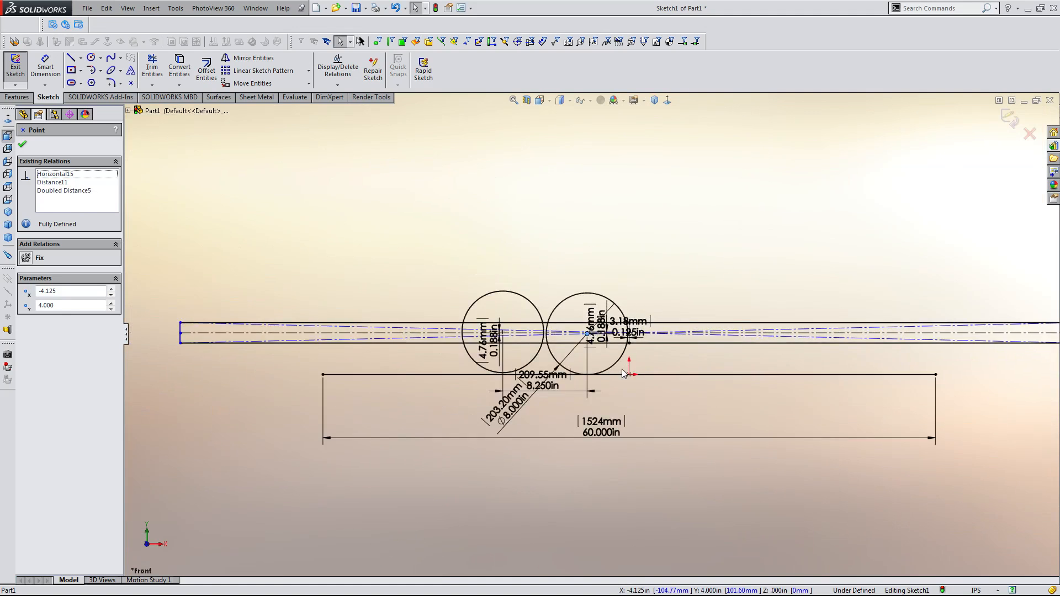
{"action": "left_click", "coordinate": [474, 284]}
{"action": "scroll", "coordinate": [305, 308], "scroll_direction": "down", "scroll_amount": 1}
{"action": "left_click_drag", "start_coordinate": [254, 334], "coordinate": [498, 326]}
Move the 0.188 in offset dimension upward above the circles.
{"action": "scroll", "coordinate": [562, 356], "scroll_direction": "down", "scroll_amount": 6}
{"action": "left_click_drag", "start_coordinate": [436, 335], "coordinate": [503, 175]}
{"action": "left_click", "coordinate": [597, 210]}
{"action": "scroll", "coordinate": [674, 251], "scroll_direction": "up", "scroll_amount": 5}
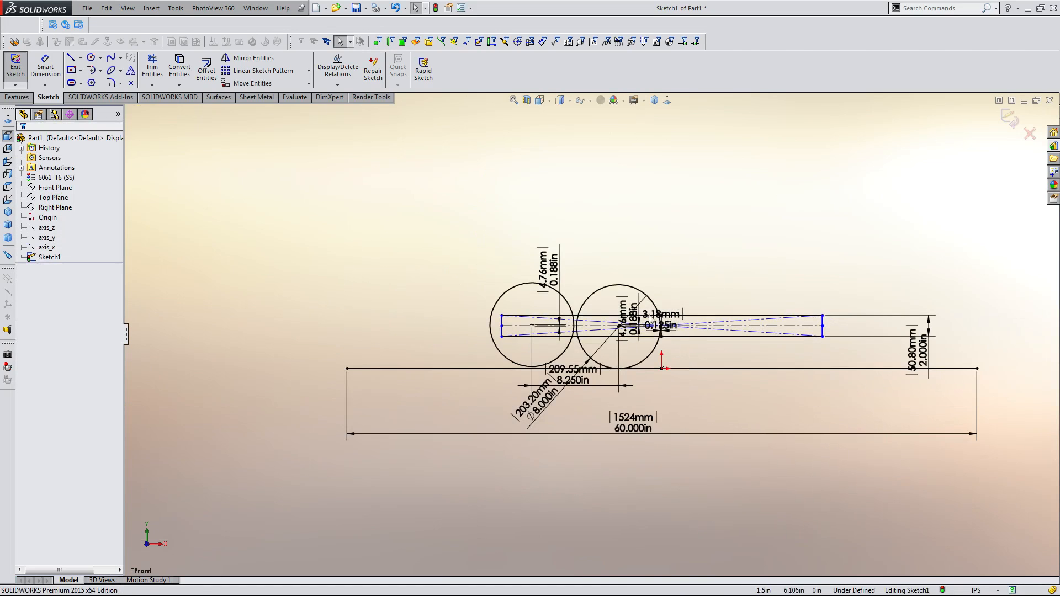
{"action": "scroll", "coordinate": [654, 325], "scroll_direction": "down", "scroll_amount": 2}
Drag the rectangle's left edge slightly left toward the left circle's outline.
{"action": "left_click", "coordinate": [726, 317]}
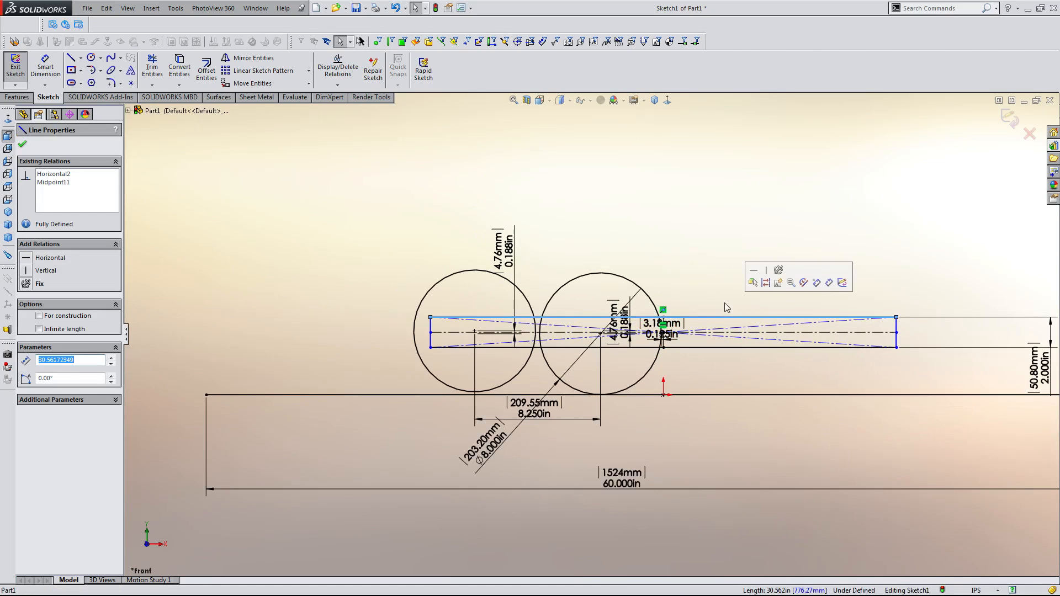
{"action": "left_click", "coordinate": [727, 297]}
{"action": "scroll", "coordinate": [607, 331], "scroll_direction": "up", "scroll_amount": 2}
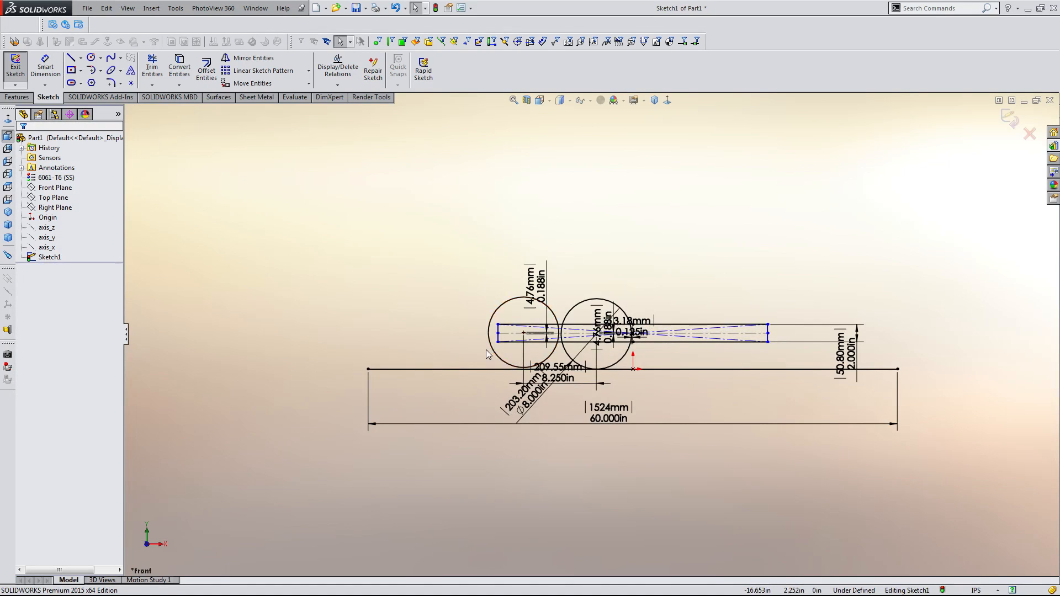
{"action": "scroll", "coordinate": [486, 350], "scroll_direction": "down", "scroll_amount": 2}
{"action": "scroll", "coordinate": [518, 335], "scroll_direction": "down", "scroll_amount": 3}
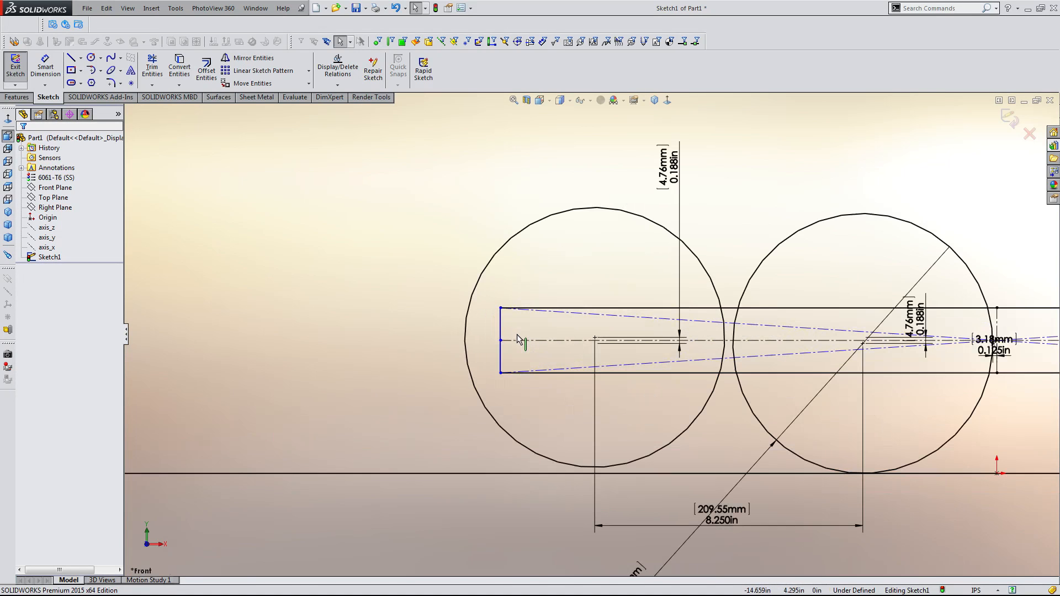
{"action": "left_click_drag", "start_coordinate": [501, 316], "coordinate": [479, 319]}
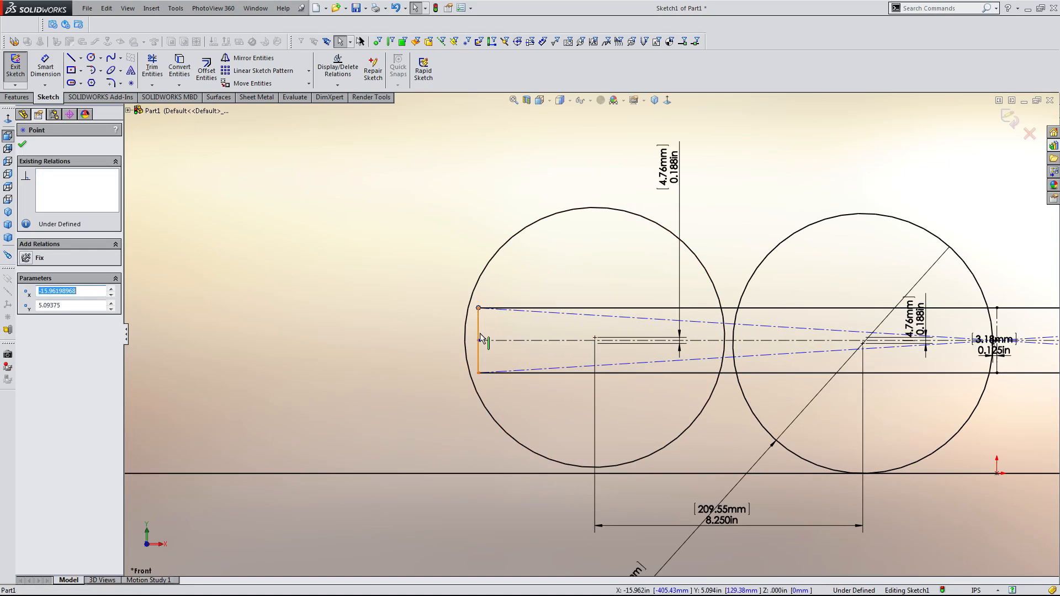
{"action": "left_click", "coordinate": [390, 343]}
{"action": "scroll", "coordinate": [421, 341], "scroll_direction": "up", "scroll_amount": 5}
{"action": "scroll", "coordinate": [859, 336], "scroll_direction": "up", "scroll_amount": 3}
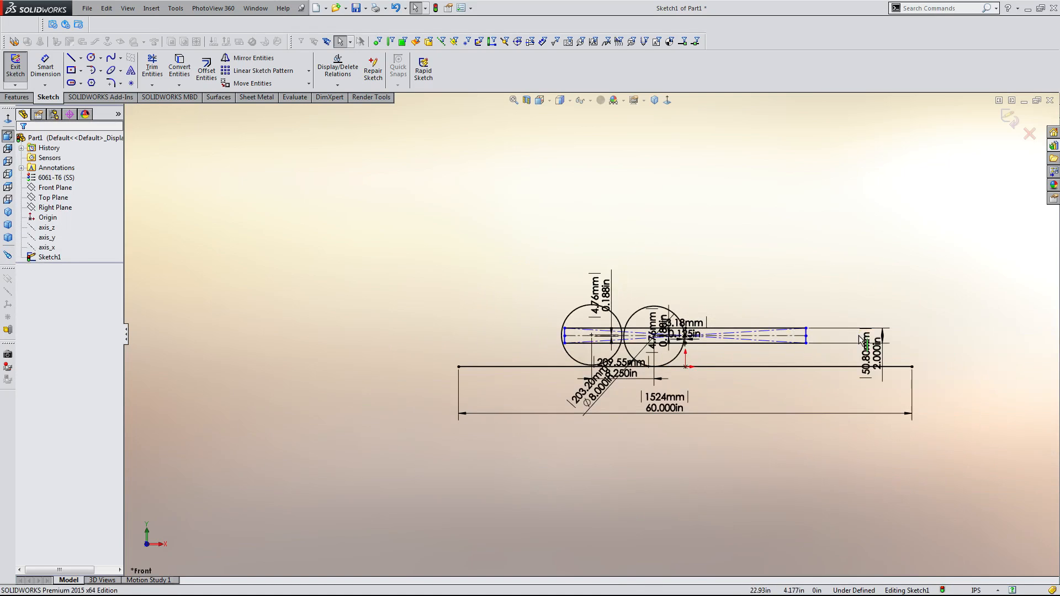
{"action": "scroll", "coordinate": [704, 295], "scroll_direction": "down", "scroll_amount": 2}
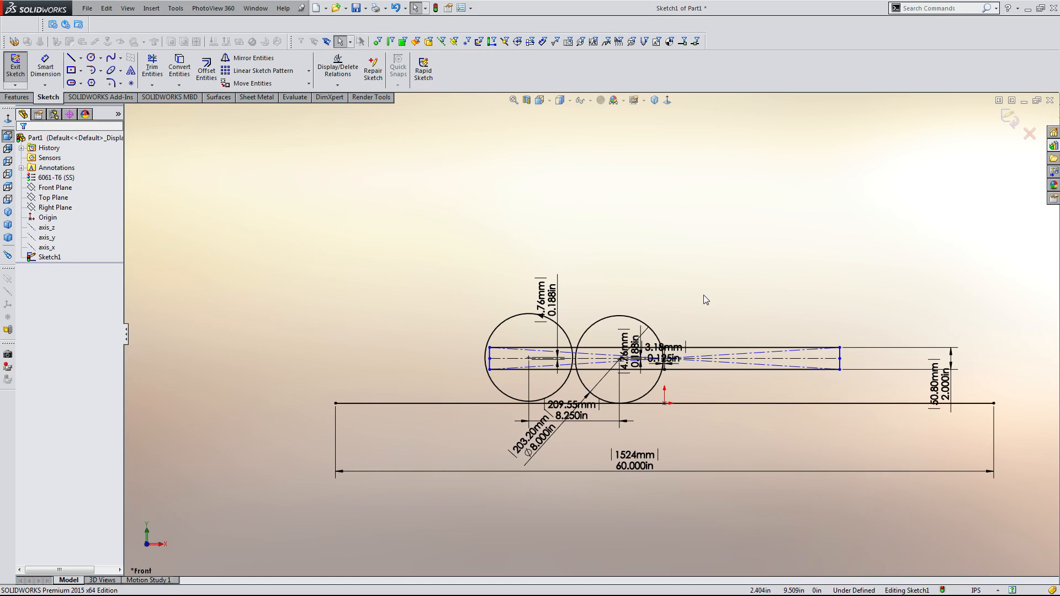
Dimension the length of the rectangle's top edge as 30 in.
{"action": "scroll", "coordinate": [569, 381], "scroll_direction": "down", "scroll_amount": 3}
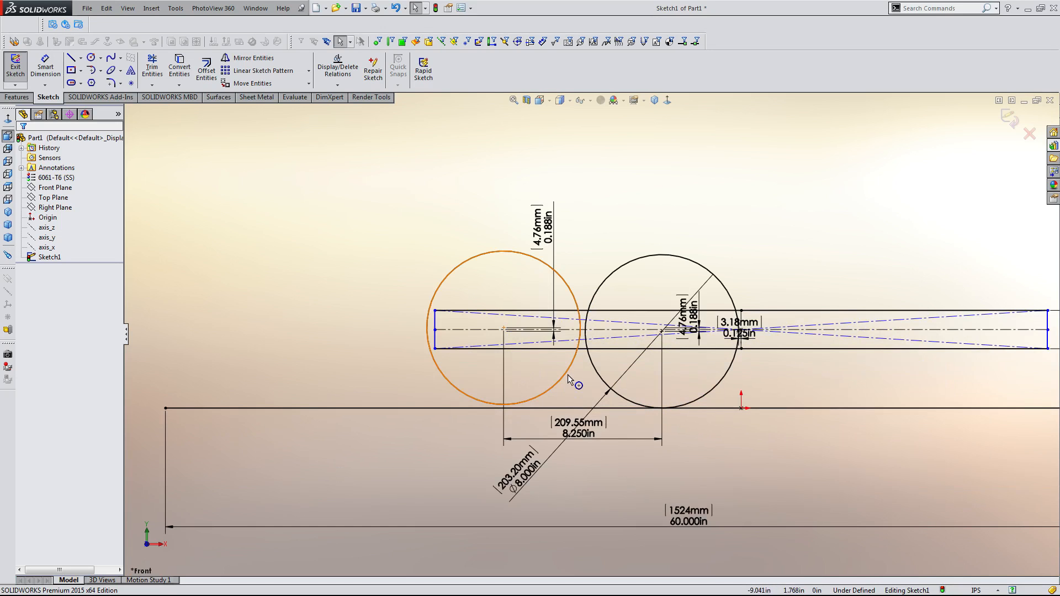
{"action": "scroll", "coordinate": [567, 374], "scroll_direction": "down", "scroll_amount": 2}
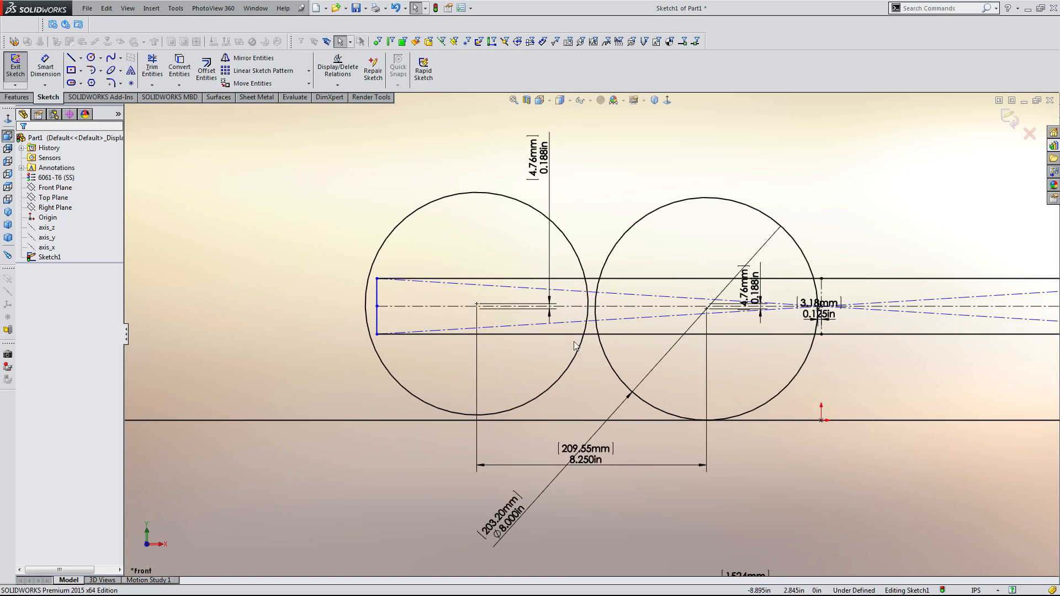
{"action": "left_click", "coordinate": [491, 279]}
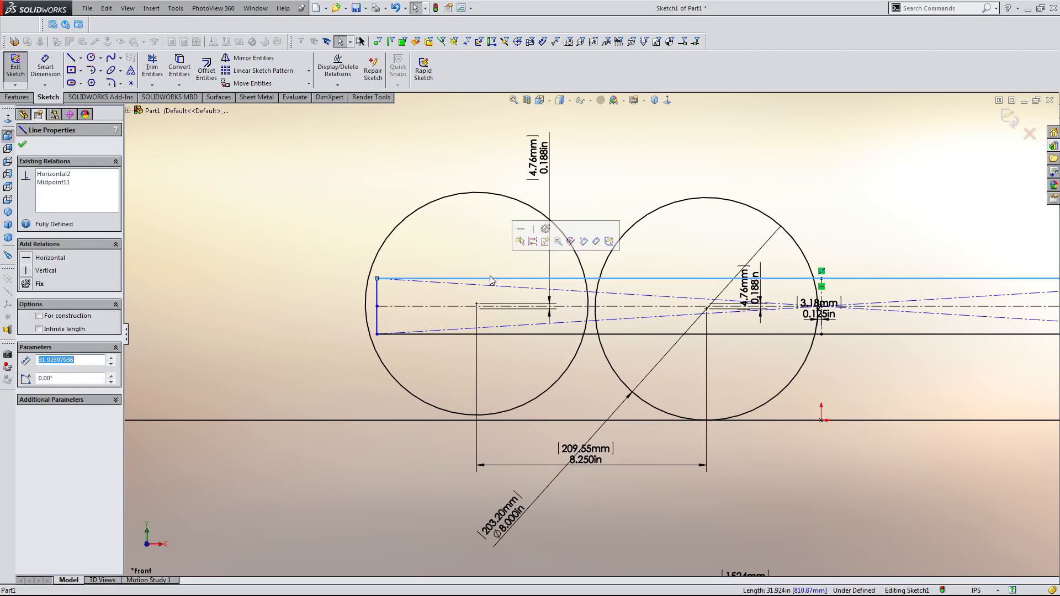
{"action": "left_click", "coordinate": [480, 270]}
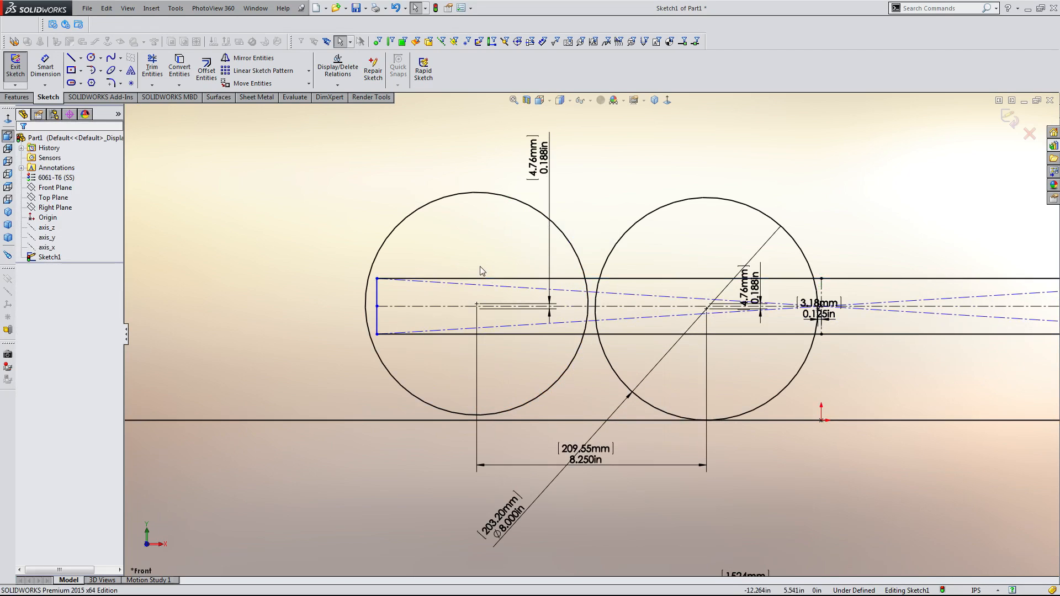
{"action": "scroll", "coordinate": [482, 269], "scroll_direction": "up", "scroll_amount": 4}
{"action": "middle_click_drag", "start_coordinate": [837, 315], "coordinate": [739, 330], "text": "ctrl"}
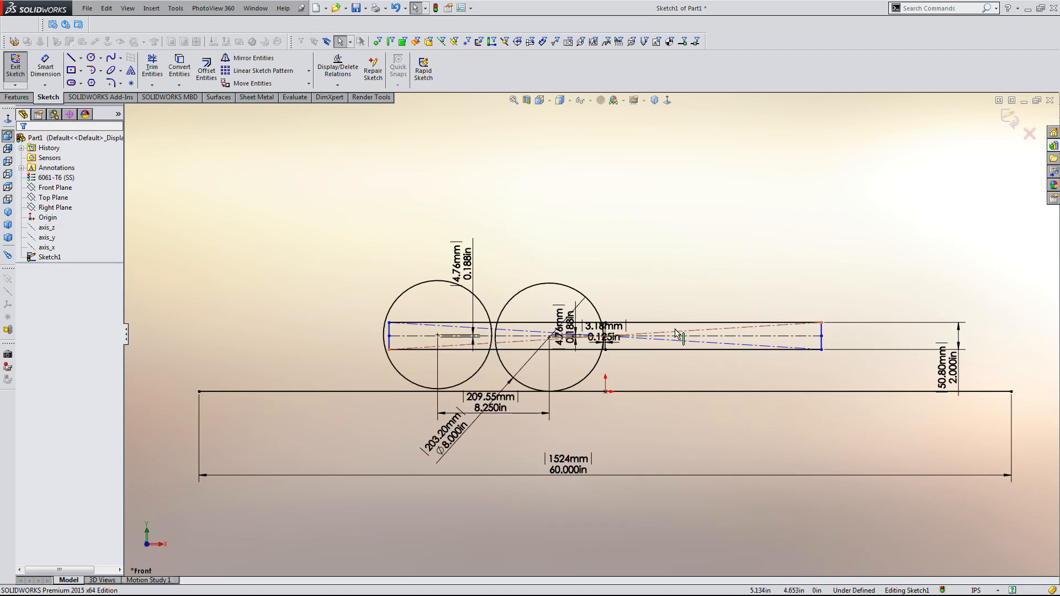
{"action": "right_click_drag", "start_coordinate": [638, 339], "coordinate": [654, 317]}
{"action": "left_click", "coordinate": [653, 324]}
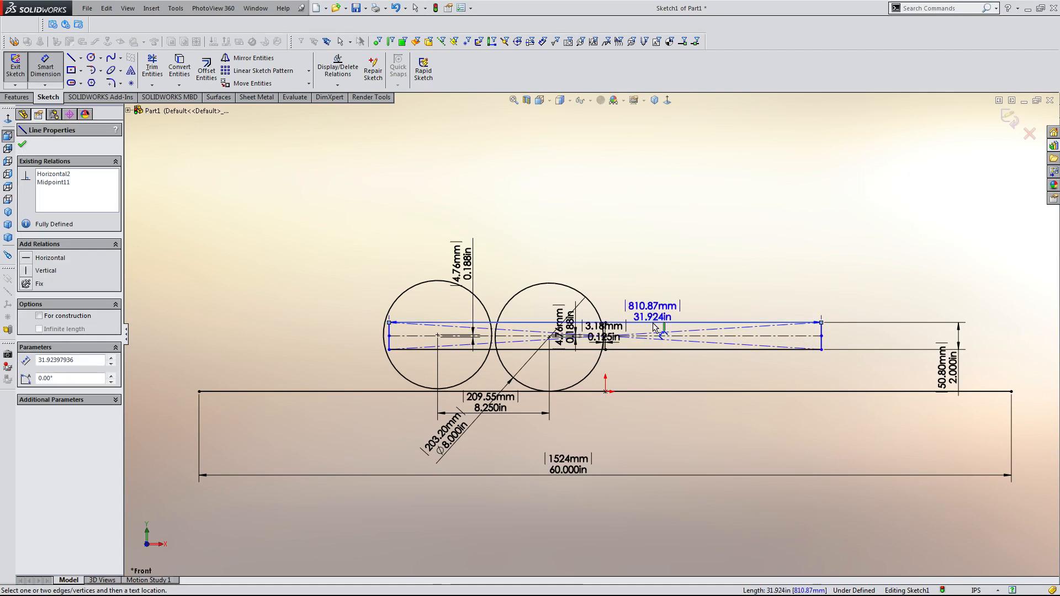
{"action": "left_click", "coordinate": [588, 209]}
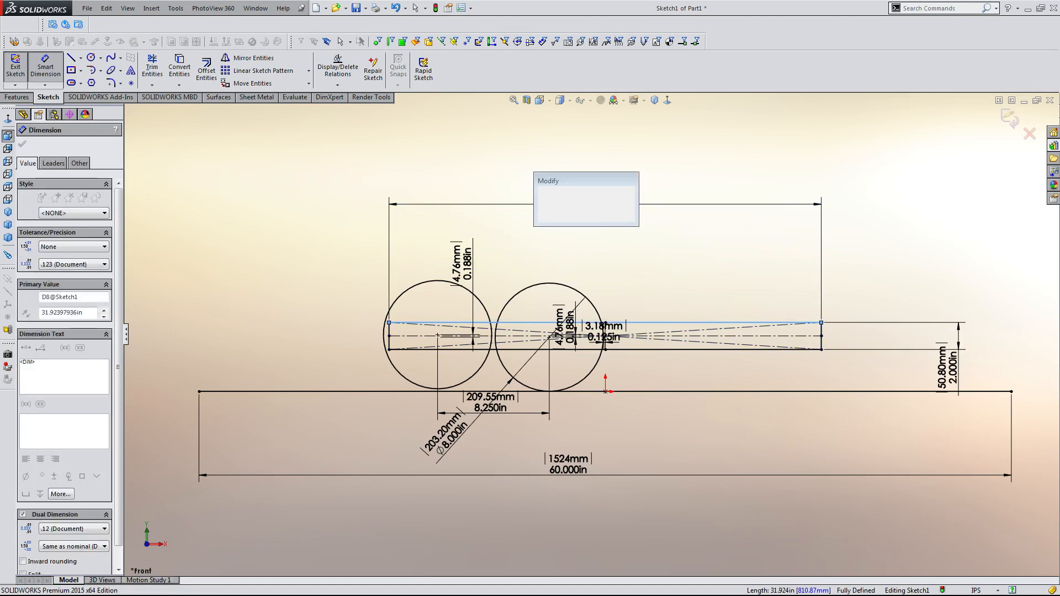
{"action": "type", "text": "30"}
{"action": "key", "text": "Return"}
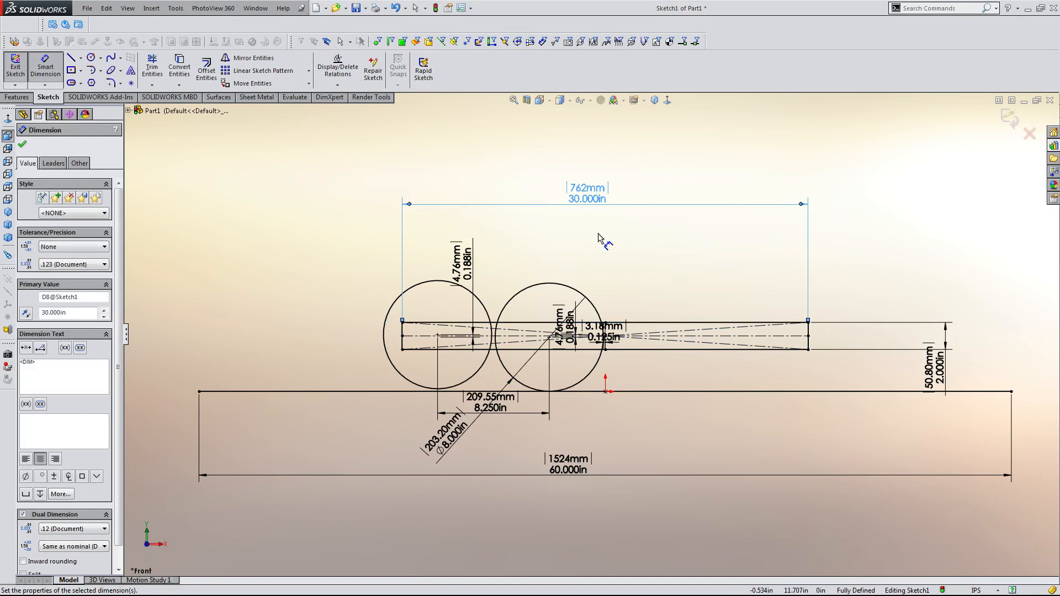
{"action": "key", "text": "Escape"}
Mirror both circles about the vertical centerline through the origin.
{"action": "scroll", "coordinate": [605, 259], "scroll_direction": "down", "scroll_amount": 1}
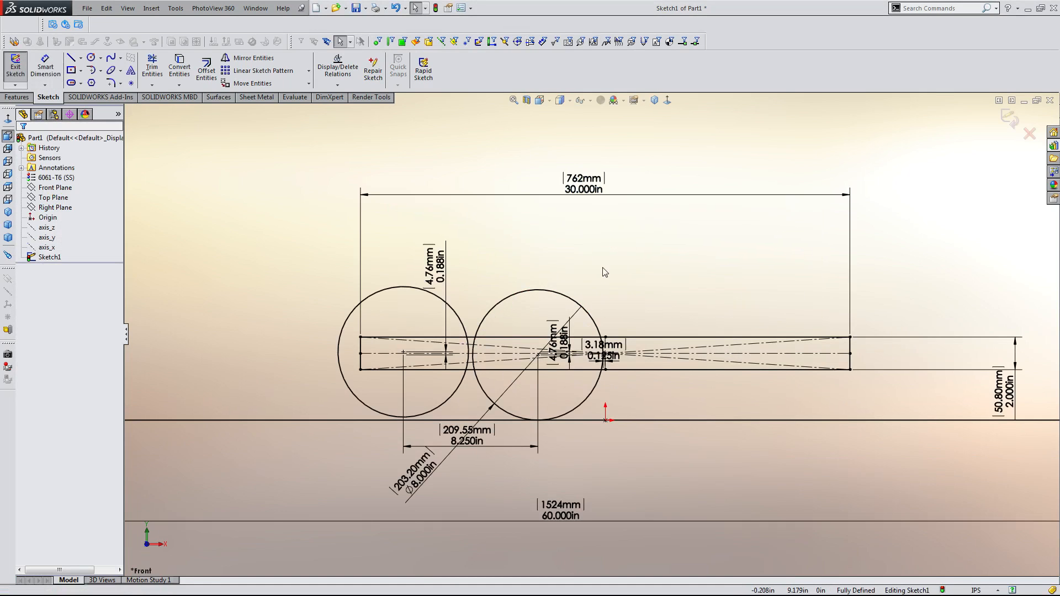
{"action": "scroll", "coordinate": [531, 453], "scroll_direction": "down", "scroll_amount": 1}
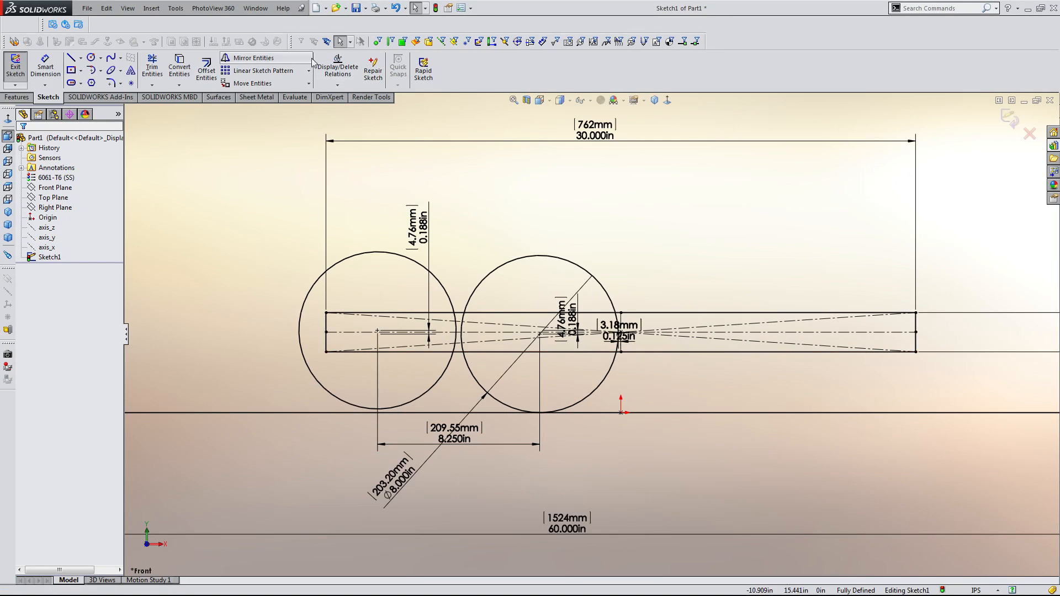
{"action": "left_click", "coordinate": [284, 59]}
{"action": "left_click", "coordinate": [384, 253]}
{"action": "left_click", "coordinate": [558, 258]}
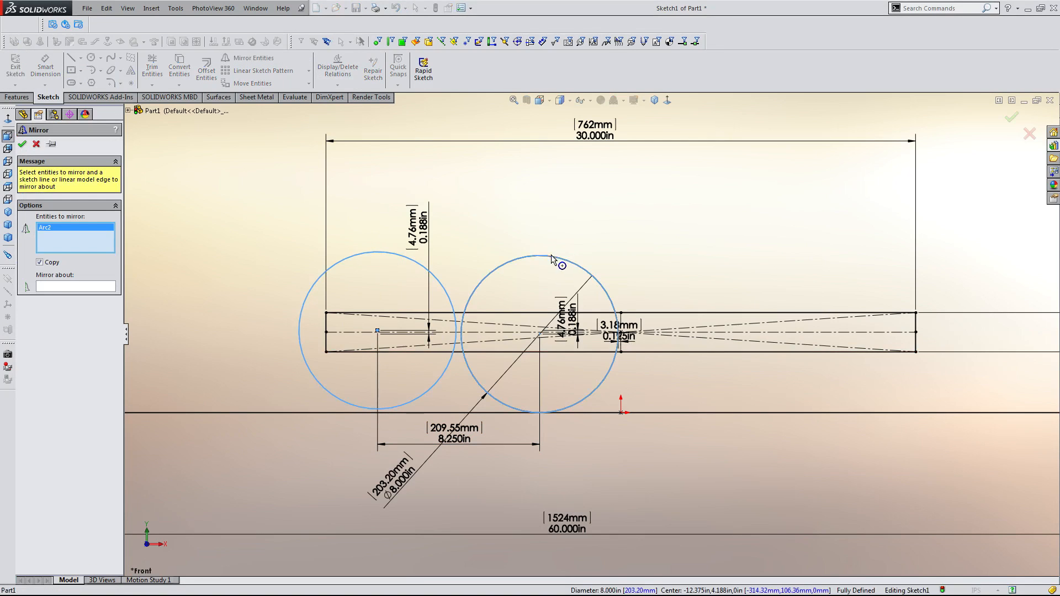
{"action": "left_click", "coordinate": [90, 287]}
{"action": "scroll", "coordinate": [630, 358], "scroll_direction": "down", "scroll_amount": 6}
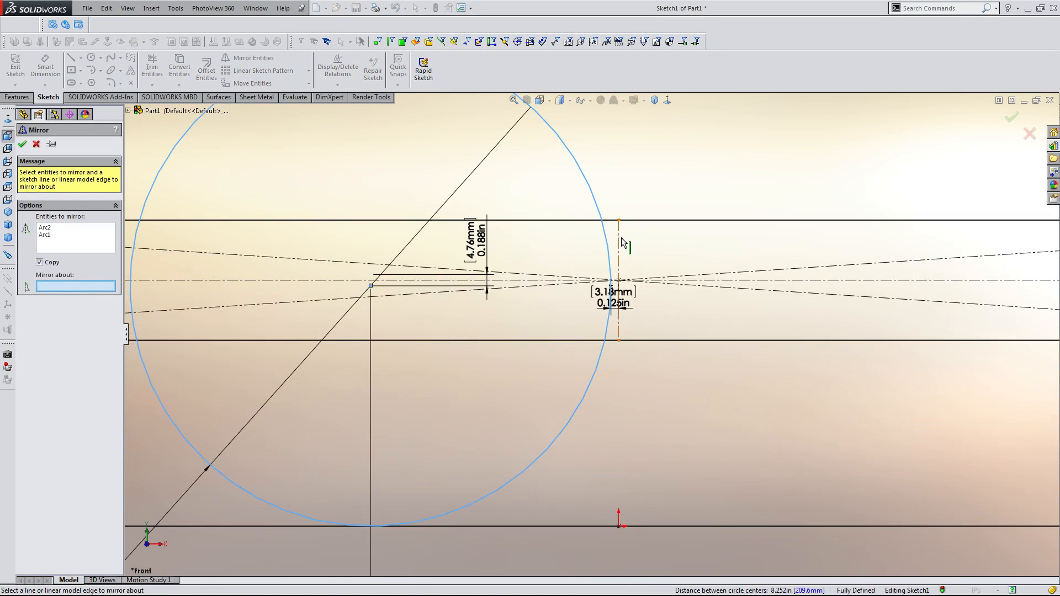
{"action": "left_click", "coordinate": [621, 238]}
{"action": "right_click", "coordinate": [621, 238]}
{"action": "scroll", "coordinate": [639, 270], "scroll_direction": "up", "scroll_amount": 4}
{"action": "scroll", "coordinate": [640, 274], "scroll_direction": "up", "scroll_amount": 4}
{"action": "scroll", "coordinate": [555, 309], "scroll_direction": "down", "scroll_amount": 7}
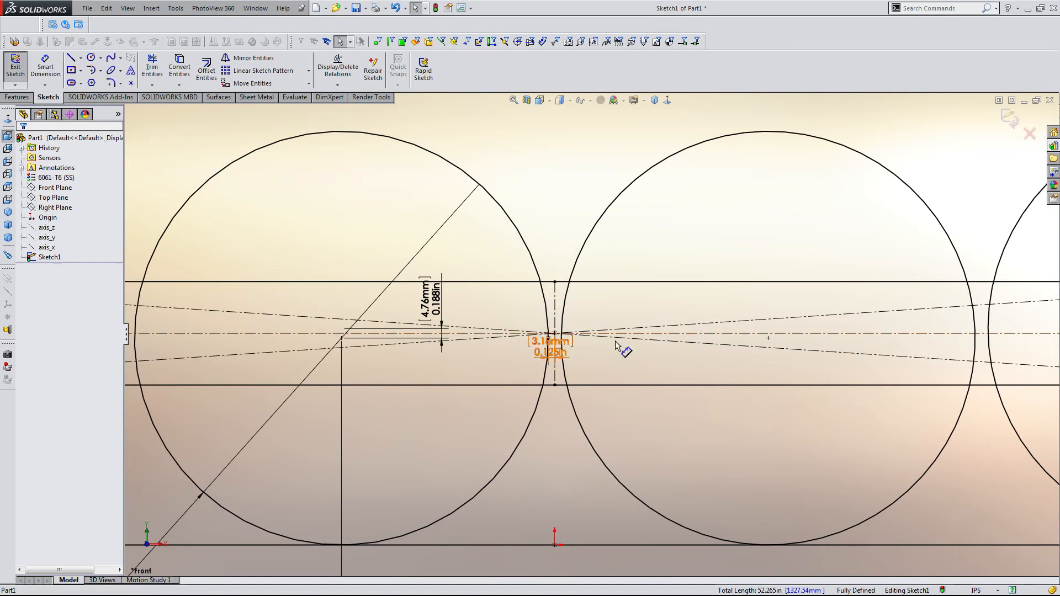
{"action": "scroll", "coordinate": [565, 359], "scroll_direction": "up", "scroll_amount": 3}
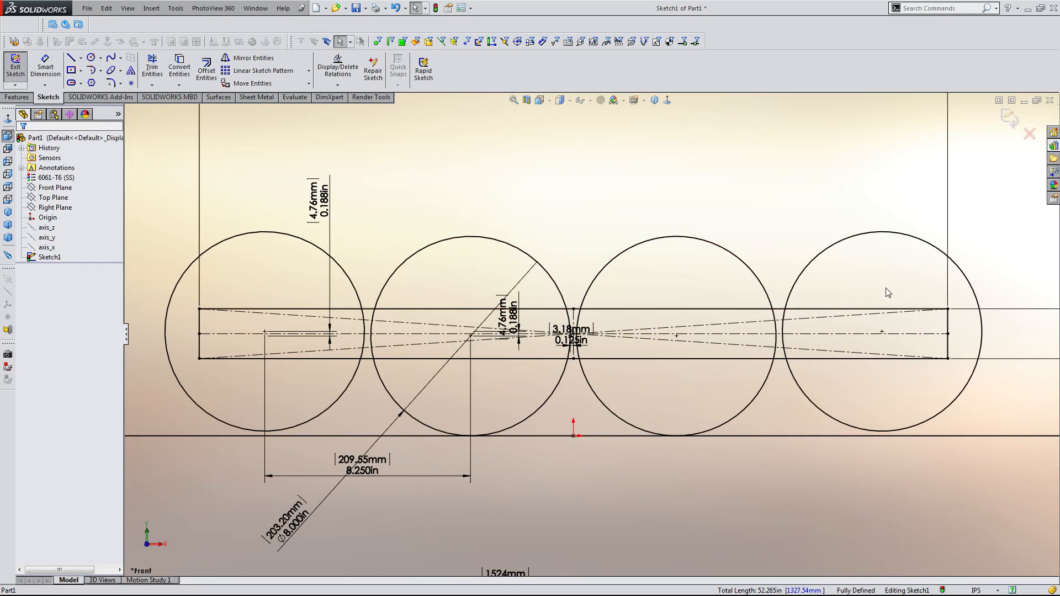
{"action": "key", "text": "f"}
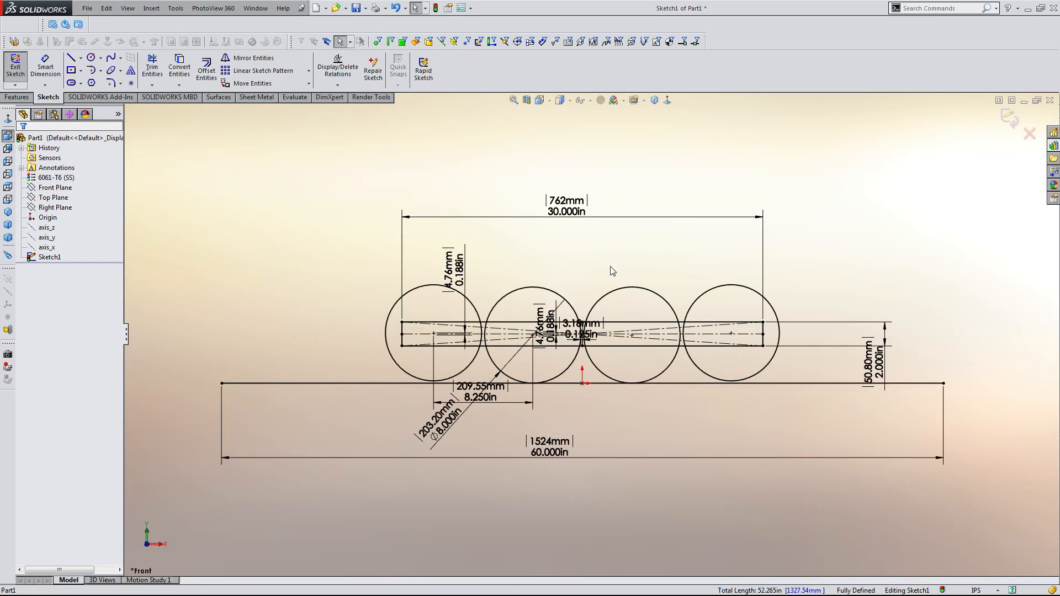
Reposition the gap dimension between the middle circles below the rectangle and set it to 0.1875 in.
{"action": "scroll", "coordinate": [613, 270], "scroll_direction": "down", "scroll_amount": 3}
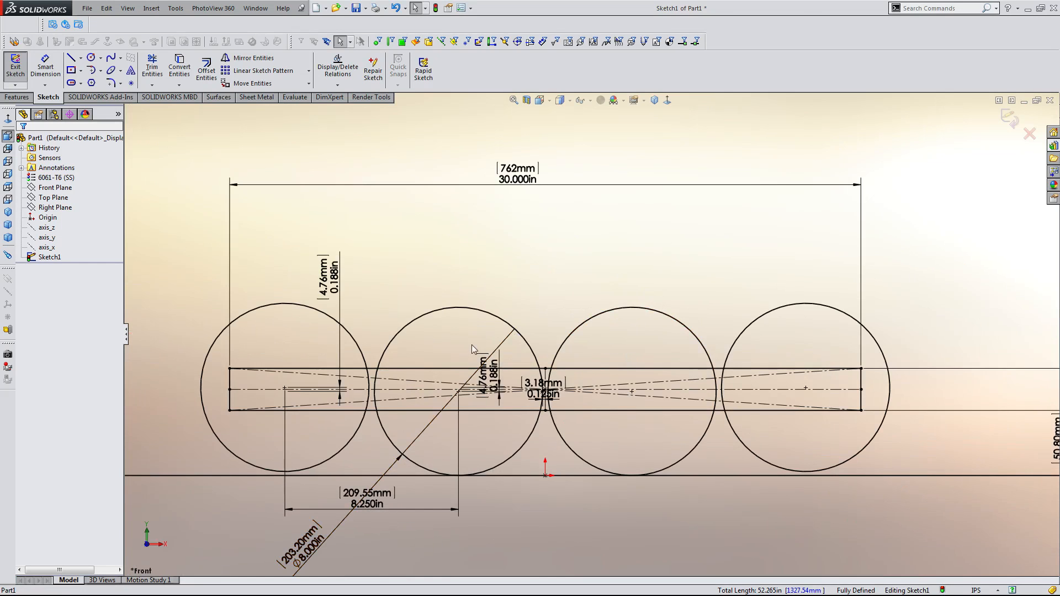
{"action": "scroll", "coordinate": [531, 396], "scroll_direction": "down", "scroll_amount": 3}
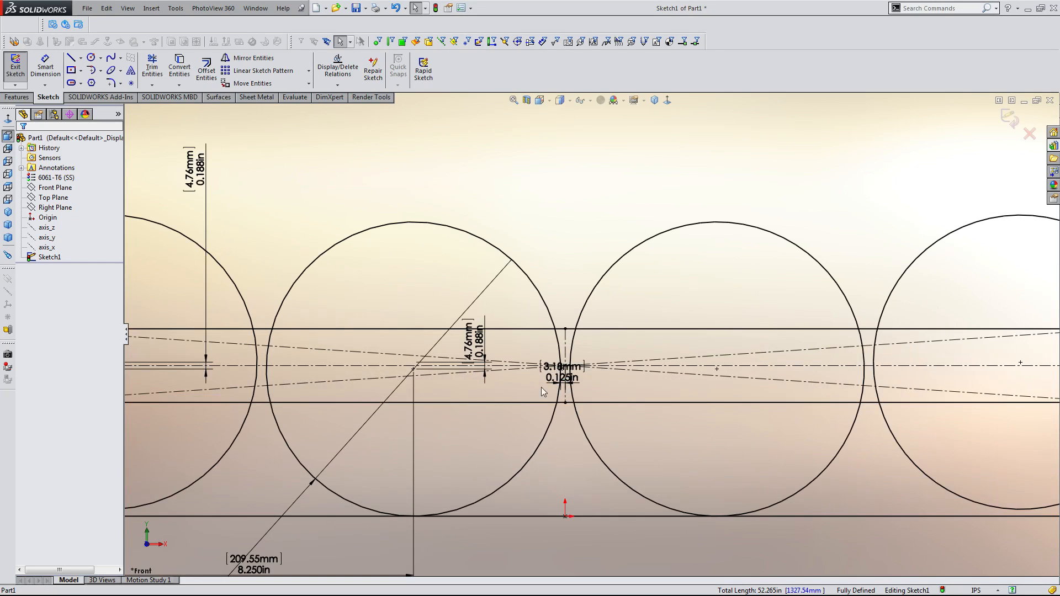
{"action": "key", "text": "f"}
{"action": "scroll", "coordinate": [543, 384], "scroll_direction": "down", "scroll_amount": 4}
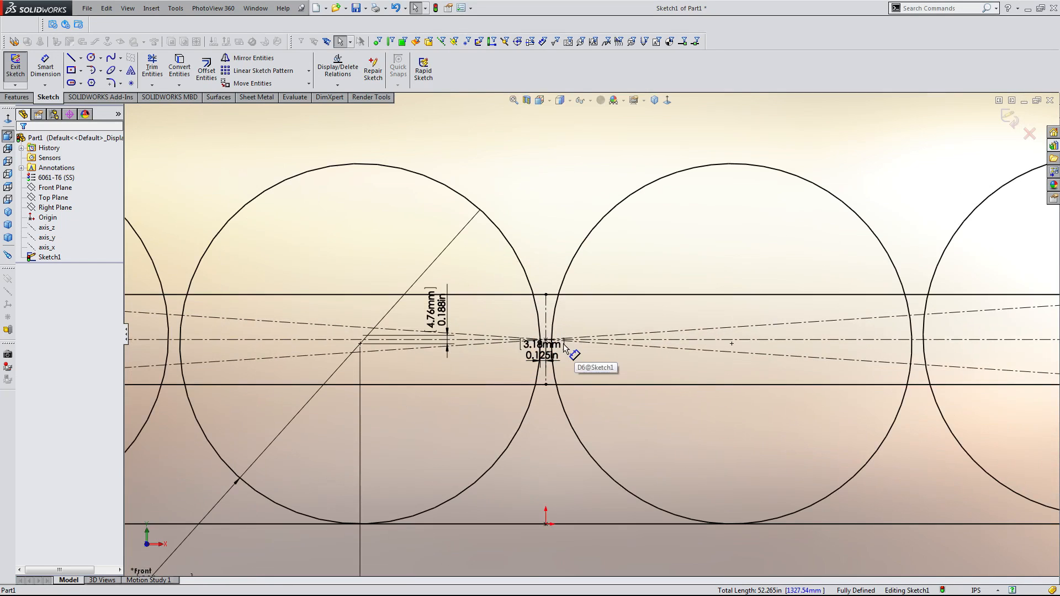
{"action": "scroll", "coordinate": [563, 345], "scroll_direction": "down", "scroll_amount": 2}
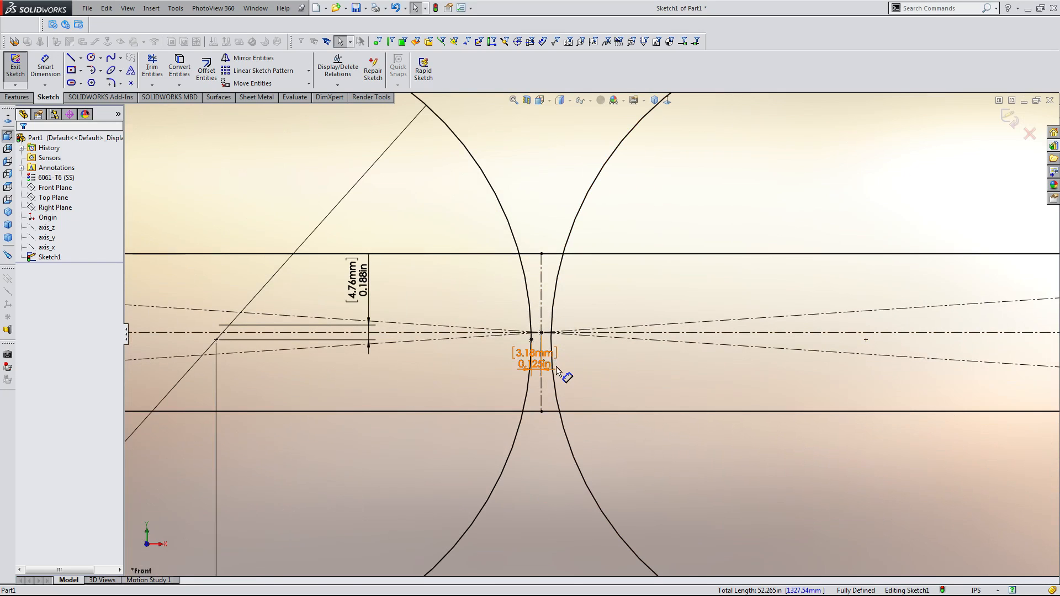
{"action": "left_click_drag", "start_coordinate": [556, 368], "coordinate": [470, 383]}
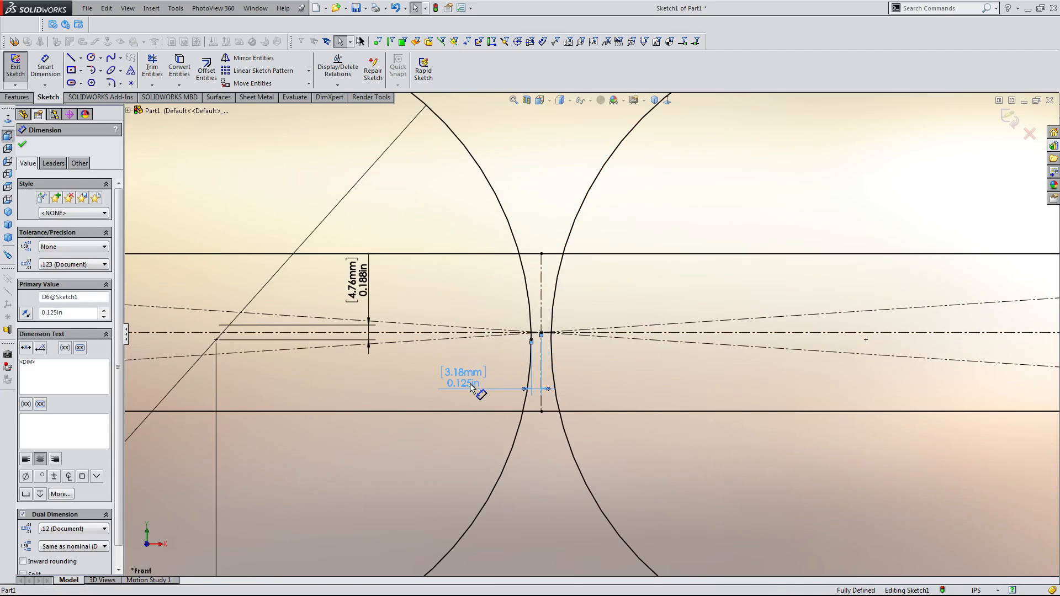
{"action": "double_click", "coordinate": [469, 383]}
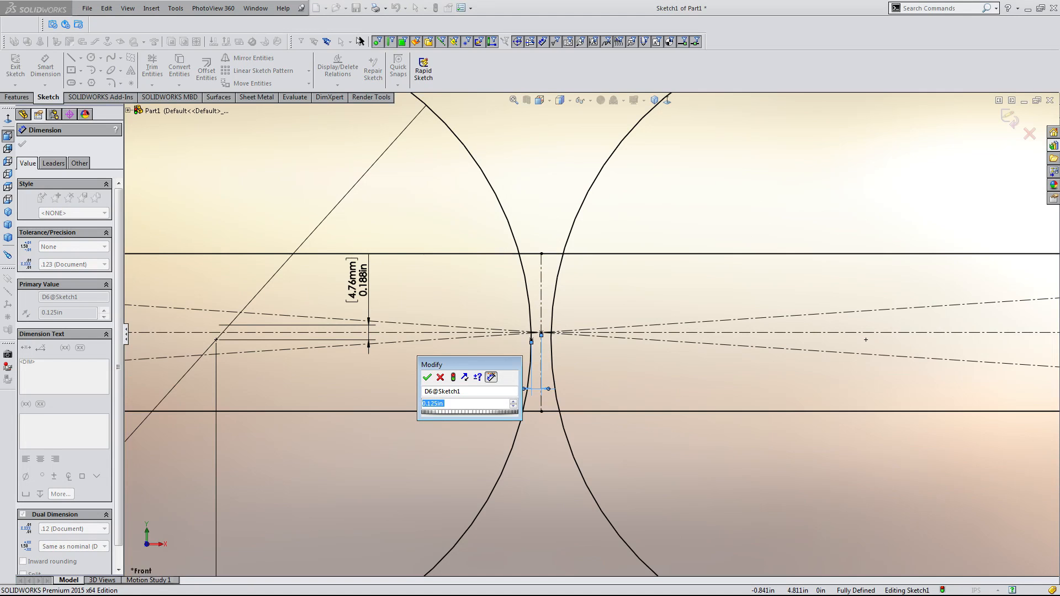
{"action": "type", "text": "0.1875"}
{"action": "key", "text": "Return"}
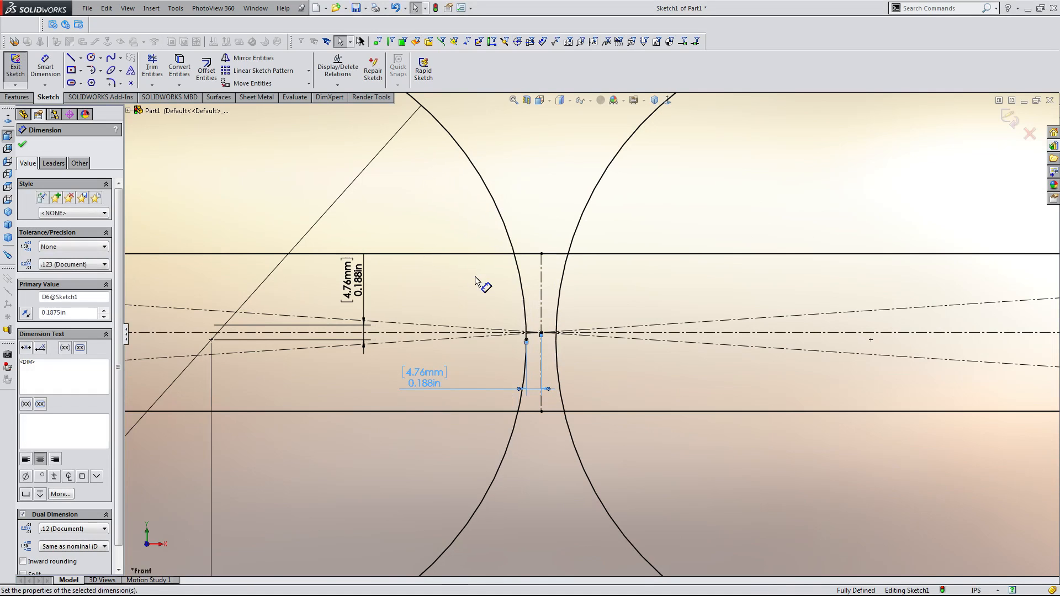
Set the spacing between the first two circle centres to 8.375 in.
{"action": "scroll", "coordinate": [477, 280], "scroll_direction": "up", "scroll_amount": 4}
{"action": "left_click", "coordinate": [577, 212]}
{"action": "scroll", "coordinate": [574, 214], "scroll_direction": "up", "scroll_amount": 4}
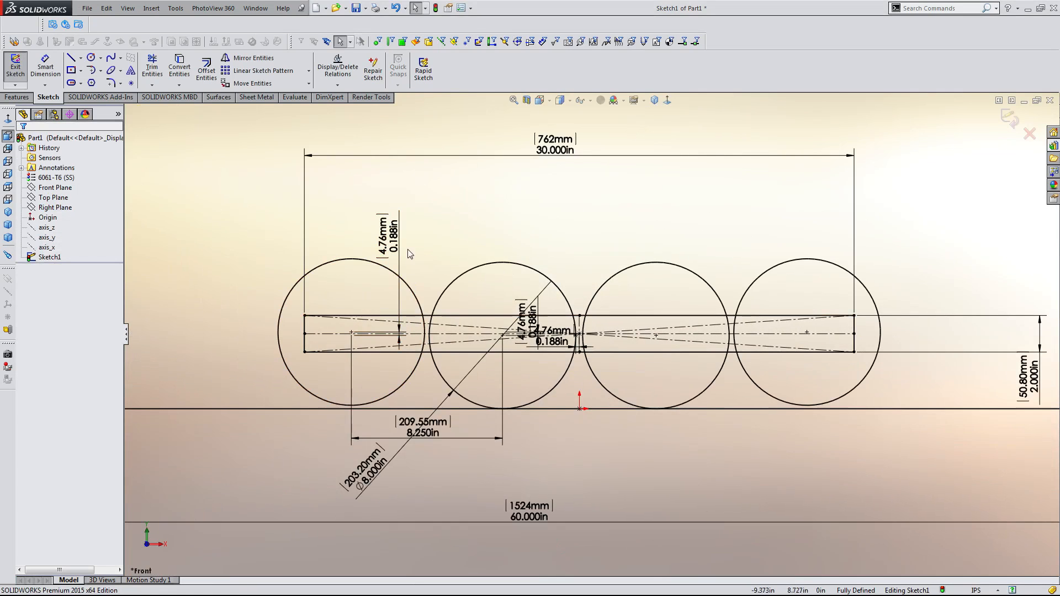
{"action": "double_click", "coordinate": [427, 440]}
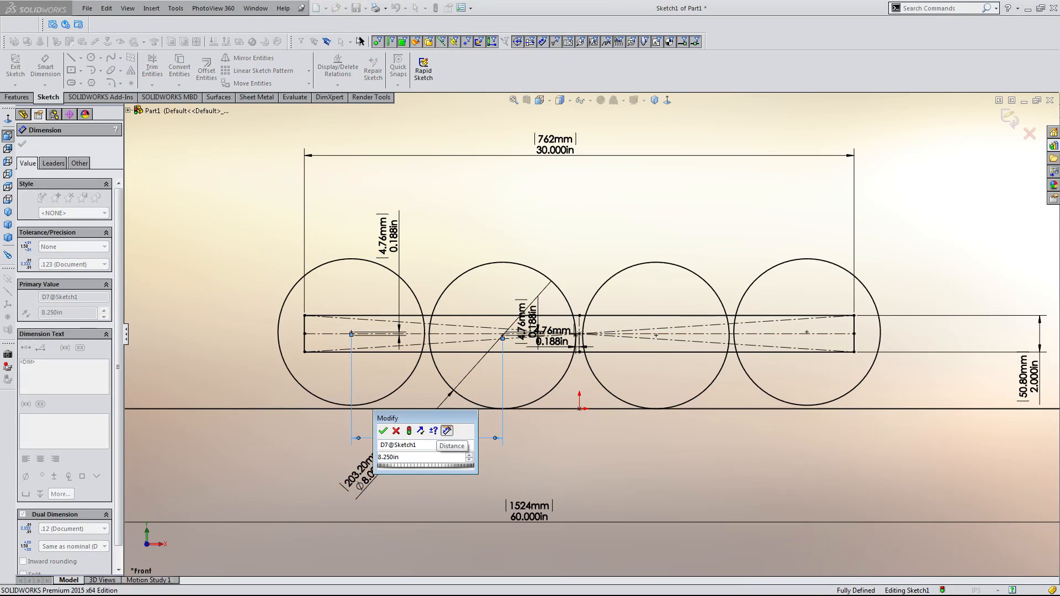
{"action": "left_click", "coordinate": [387, 457]}
{"action": "key", "text": "BackSpace"}
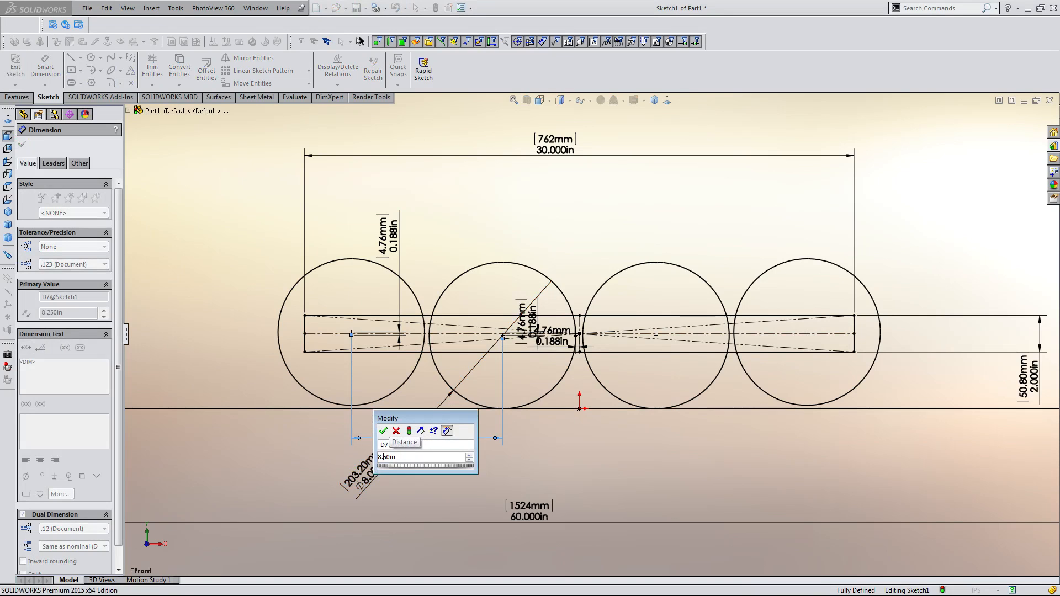
{"action": "type", "text": "37"}
{"action": "key", "text": "Return"}
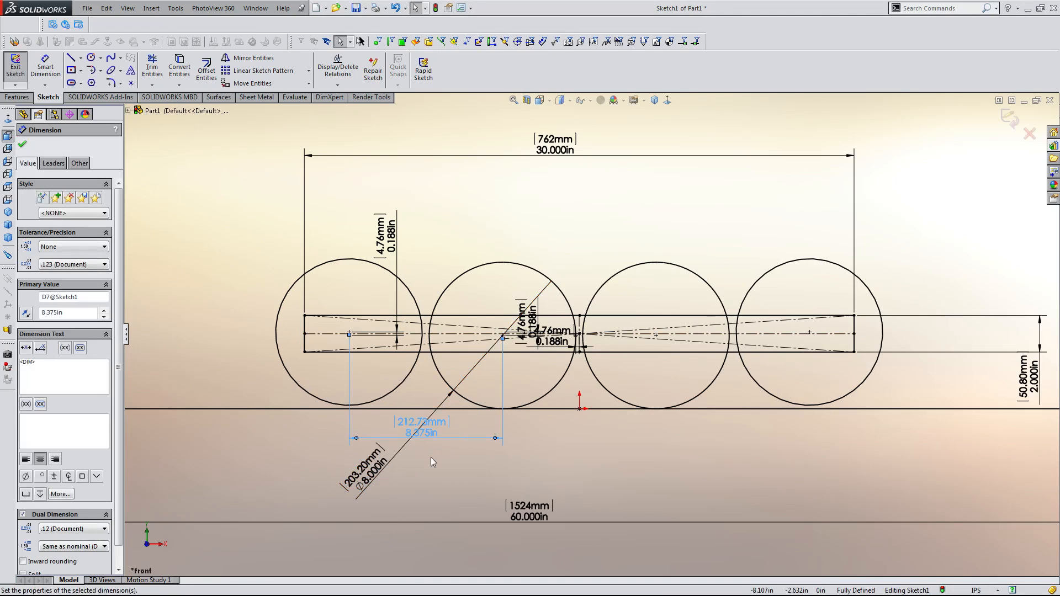
{"action": "left_click", "coordinate": [467, 498]}
{"action": "key", "text": "f"}
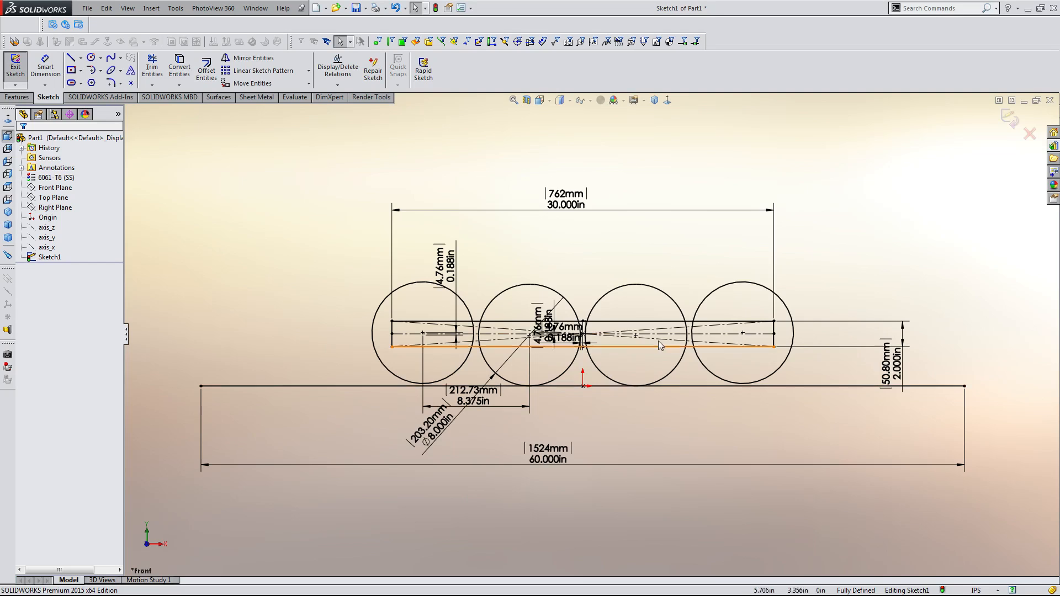
Inspect the circle gaps and dimensions across the whole sketch.
{"action": "scroll", "coordinate": [663, 339], "scroll_direction": "up", "scroll_amount": 1}
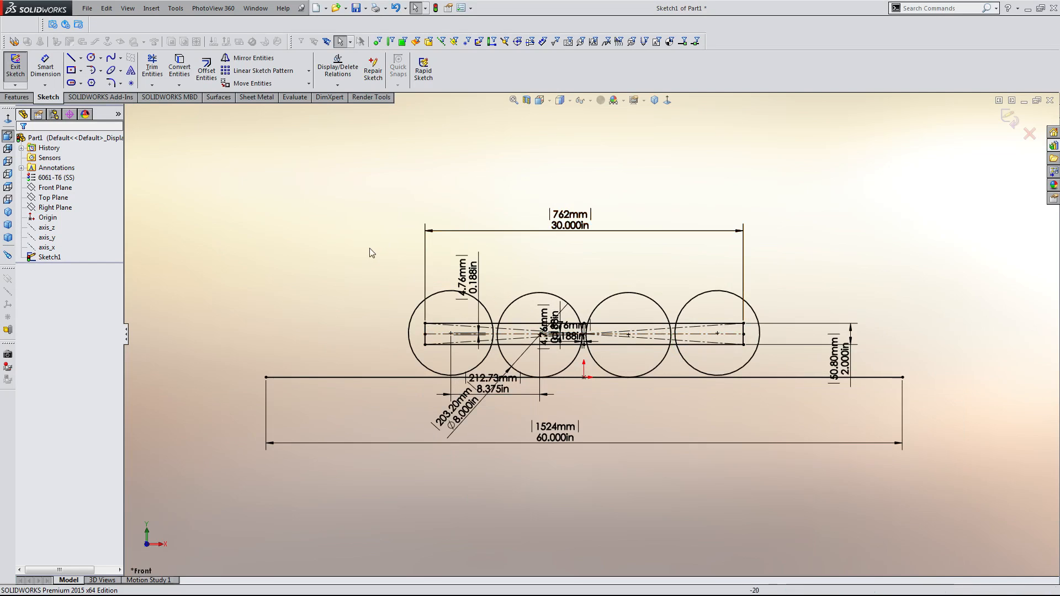
{"action": "scroll", "coordinate": [602, 325], "scroll_direction": "down", "scroll_amount": 3}
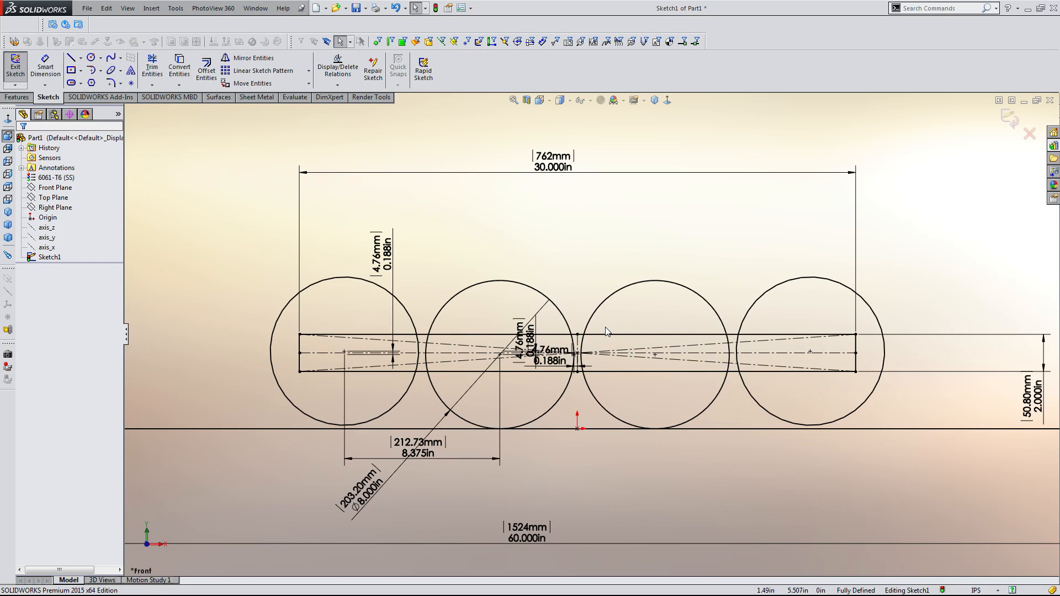
{"action": "scroll", "coordinate": [607, 342], "scroll_direction": "up", "scroll_amount": 3}
{"action": "scroll", "coordinate": [612, 359], "scroll_direction": "down", "scroll_amount": 8}
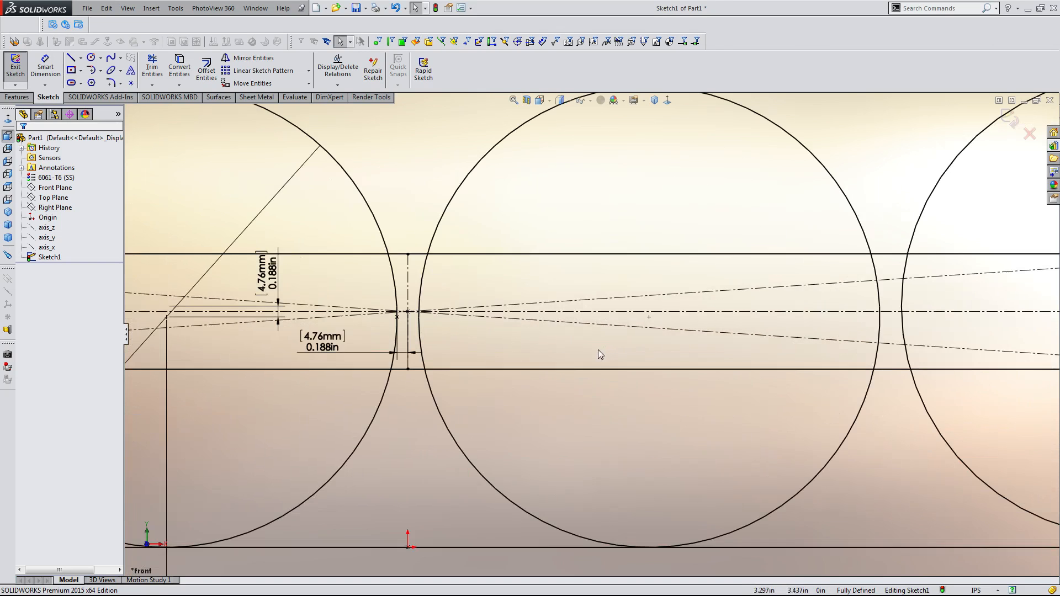
{"action": "scroll", "coordinate": [558, 377], "scroll_direction": "up", "scroll_amount": 5}
{"action": "scroll", "coordinate": [555, 354], "scroll_direction": "down", "scroll_amount": 3}
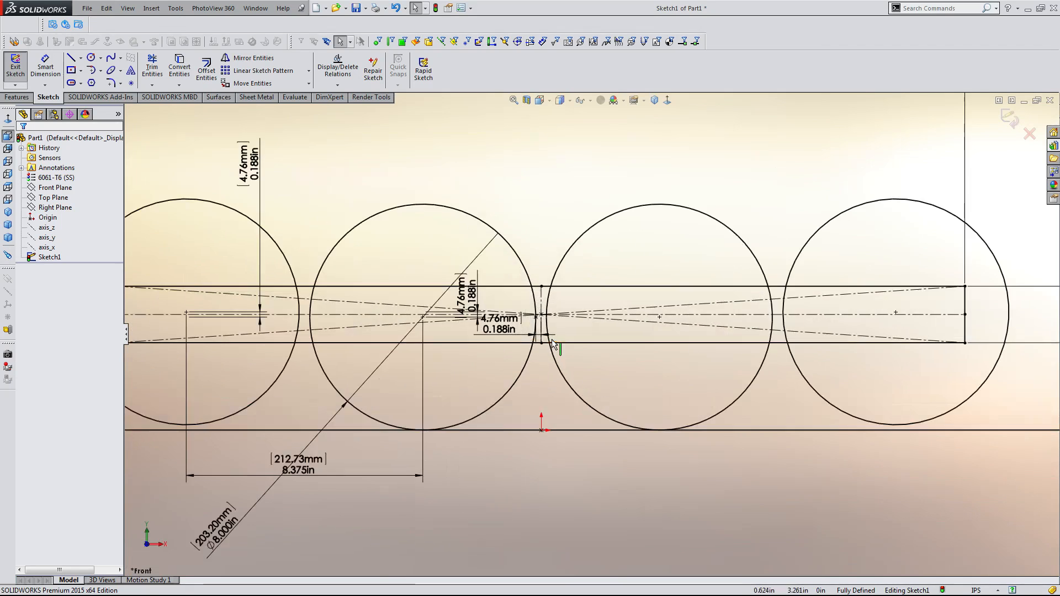
{"action": "scroll", "coordinate": [552, 343], "scroll_direction": "down", "scroll_amount": 2}
{"action": "scroll", "coordinate": [569, 310], "scroll_direction": "up", "scroll_amount": 3}
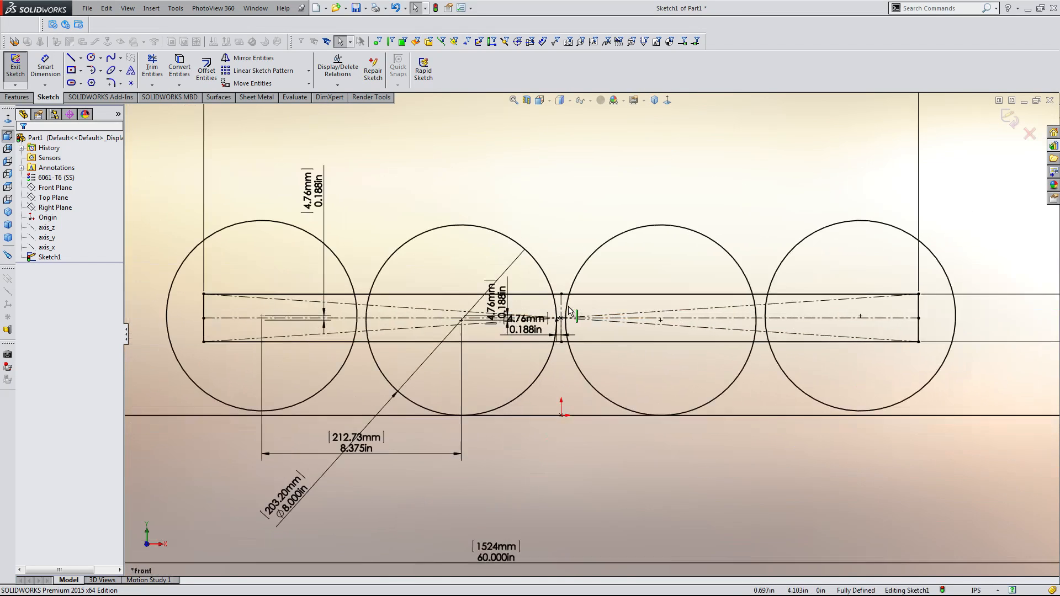
{"action": "scroll", "coordinate": [570, 309], "scroll_direction": "up", "scroll_amount": 3}
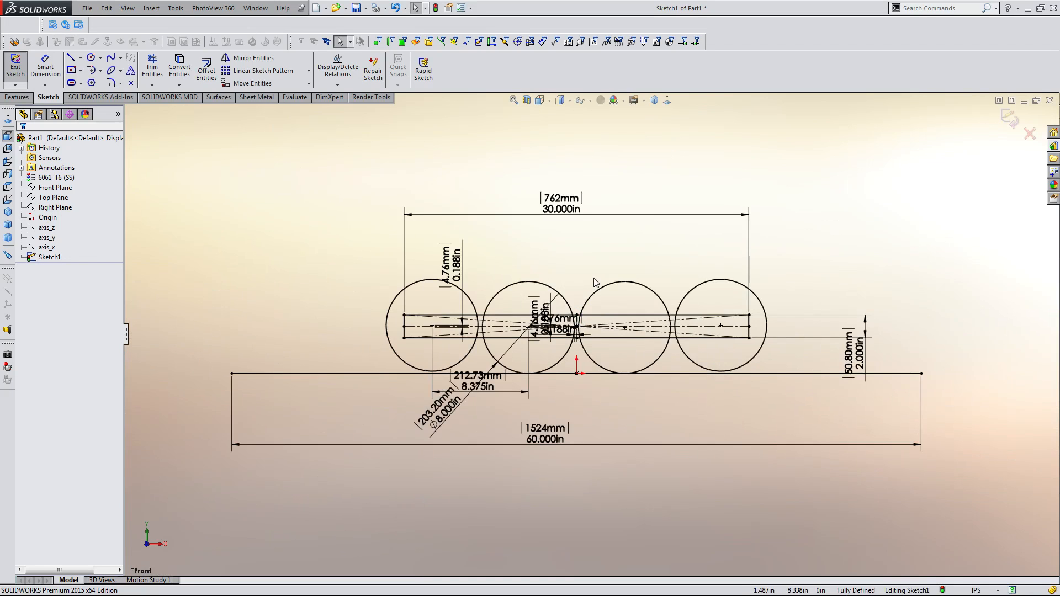
{"action": "scroll", "coordinate": [585, 298], "scroll_direction": "up", "scroll_amount": 1}
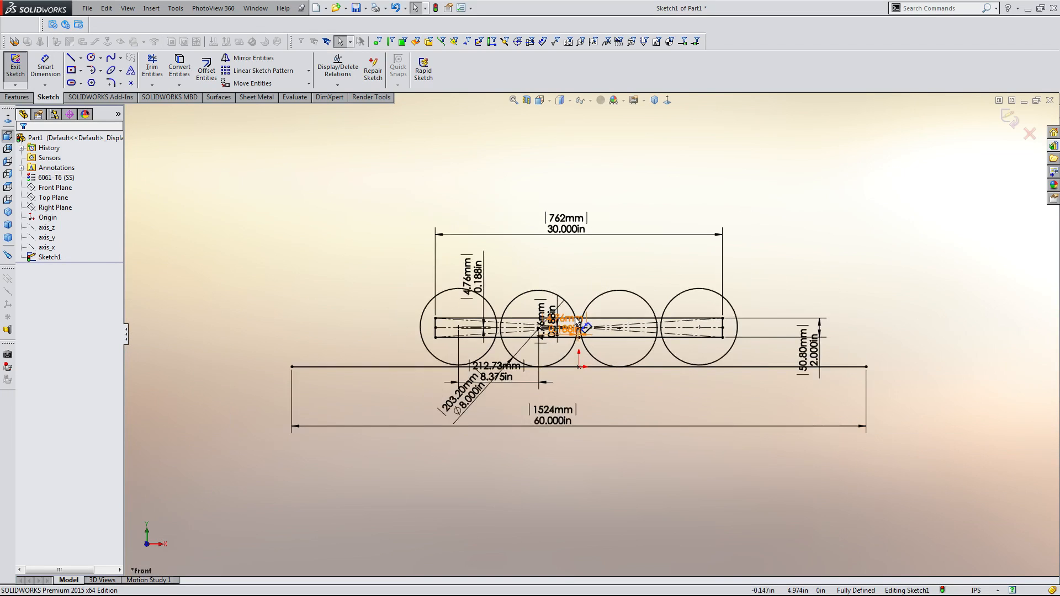
{"action": "scroll", "coordinate": [572, 317], "scroll_direction": "down", "scroll_amount": 3}
{"action": "scroll", "coordinate": [519, 319], "scroll_direction": "up", "scroll_amount": 3}
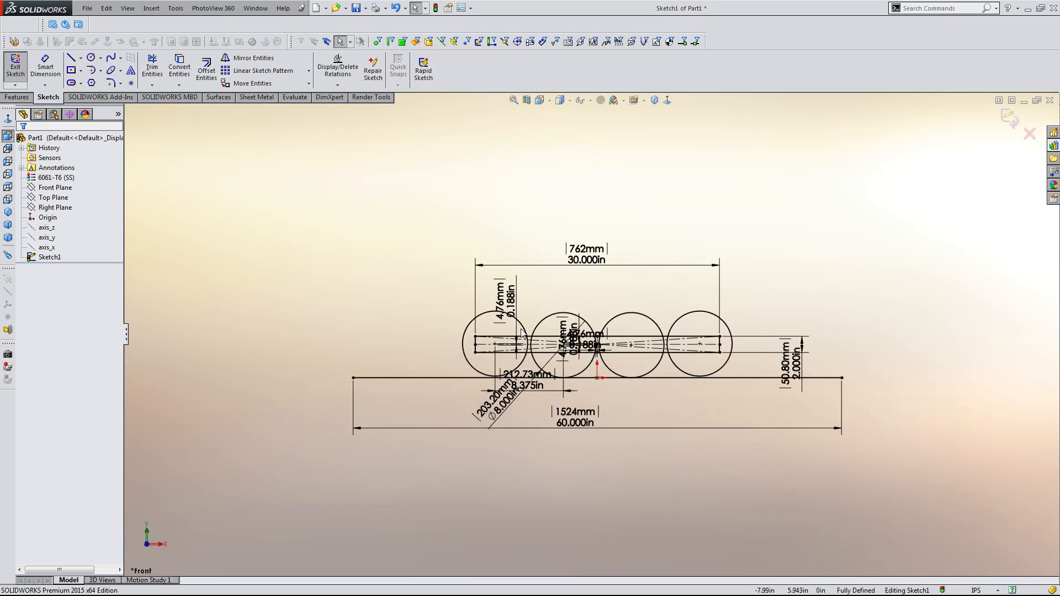
Set the base line's length to 100 in.
{"action": "scroll", "coordinate": [541, 340], "scroll_direction": "down", "scroll_amount": 5}
{"action": "scroll", "coordinate": [537, 349], "scroll_direction": "up", "scroll_amount": 4}
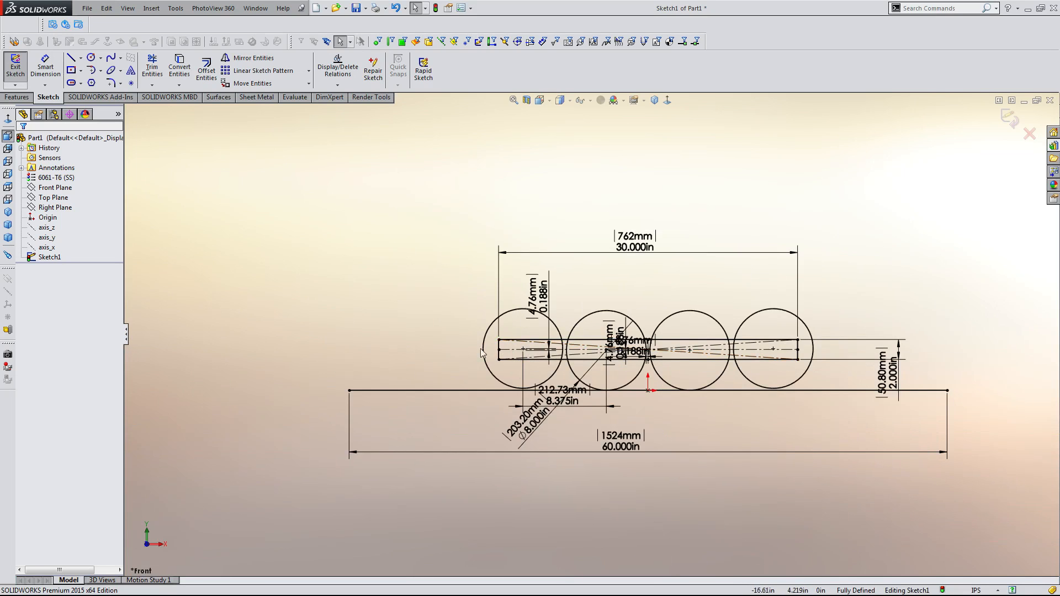
{"action": "scroll", "coordinate": [471, 347], "scroll_direction": "down", "scroll_amount": 3}
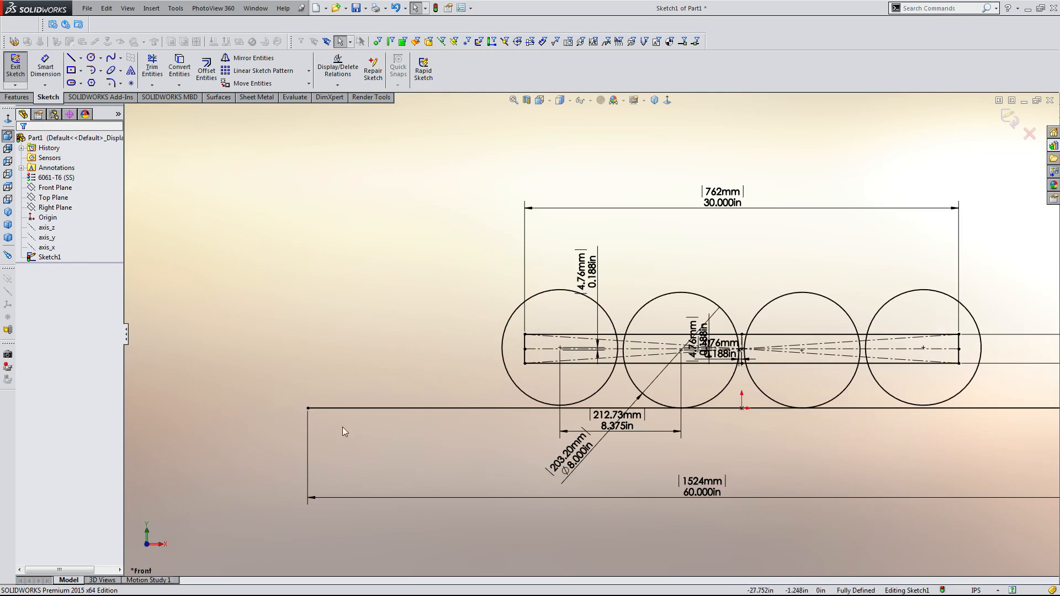
{"action": "scroll", "coordinate": [591, 387], "scroll_direction": "up", "scroll_amount": 2}
{"action": "double_click", "coordinate": [655, 423]}
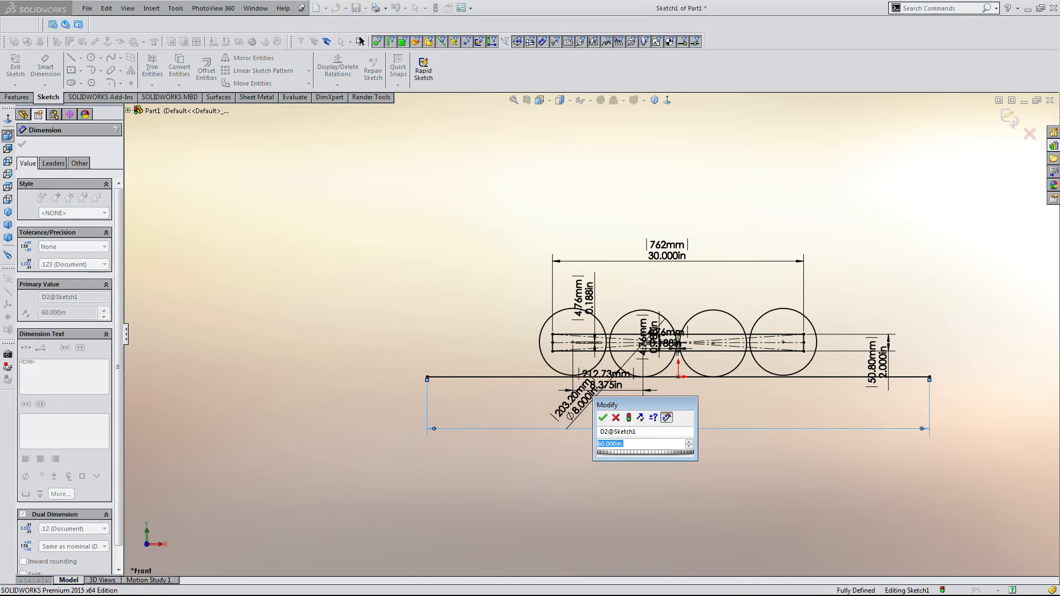
{"action": "type", "text": "72"}
{"action": "key", "text": "BackSpace"}
{"action": "key", "text": "BackSpace"}
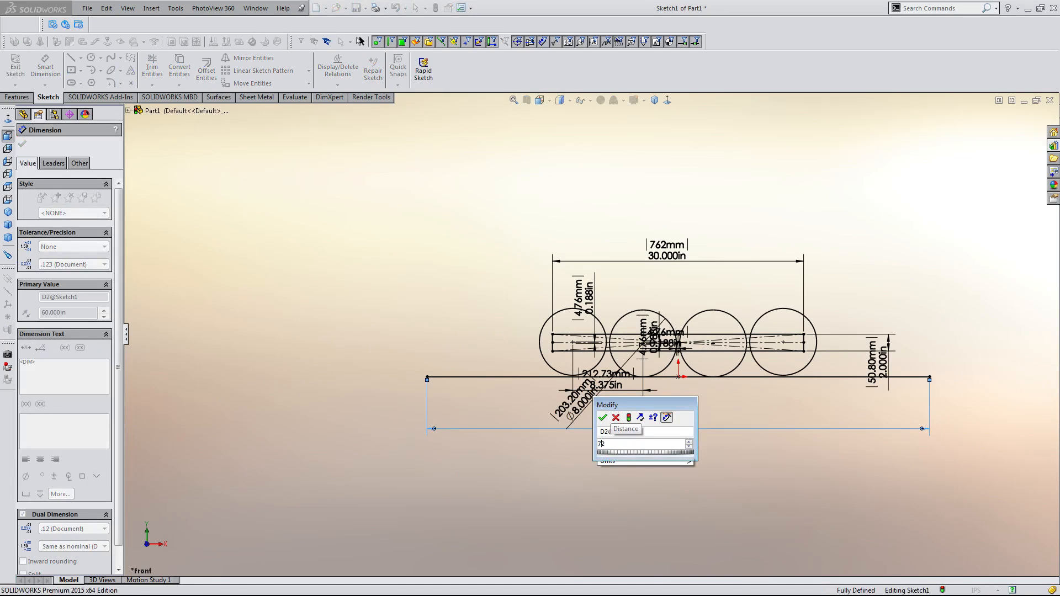
{"action": "type", "text": "100"}
{"action": "key", "text": "Return"}
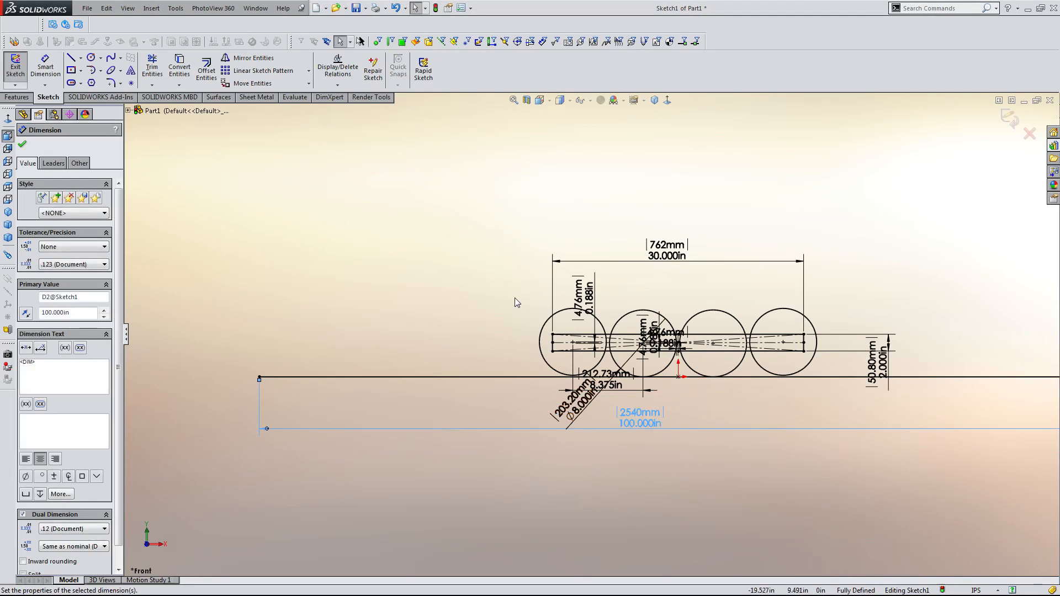
Sketch a circle of about 2.6 in radius on the base line, left of the rectangle.
{"action": "left_click", "coordinate": [514, 297]}
{"action": "right_click_drag", "start_coordinate": [490, 299], "coordinate": [373, 325]}
{"action": "left_click_drag", "start_coordinate": [341, 355], "coordinate": [350, 375]}
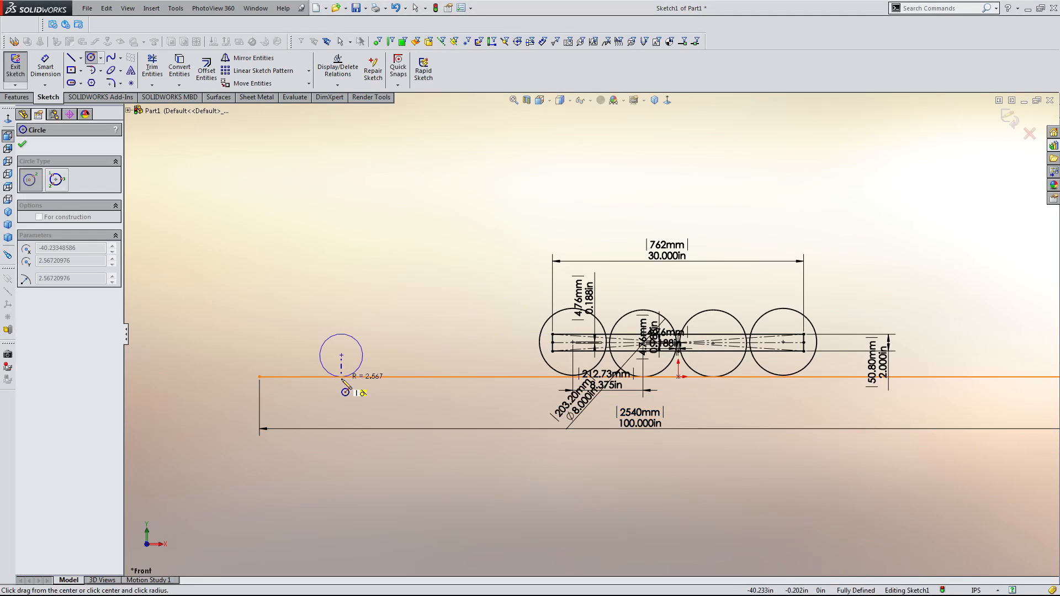
{"action": "key", "text": "Escape"}
Dimension the new circle's diameter as 8 in and move it closer to the rectangle.
{"action": "key", "text": "d"}
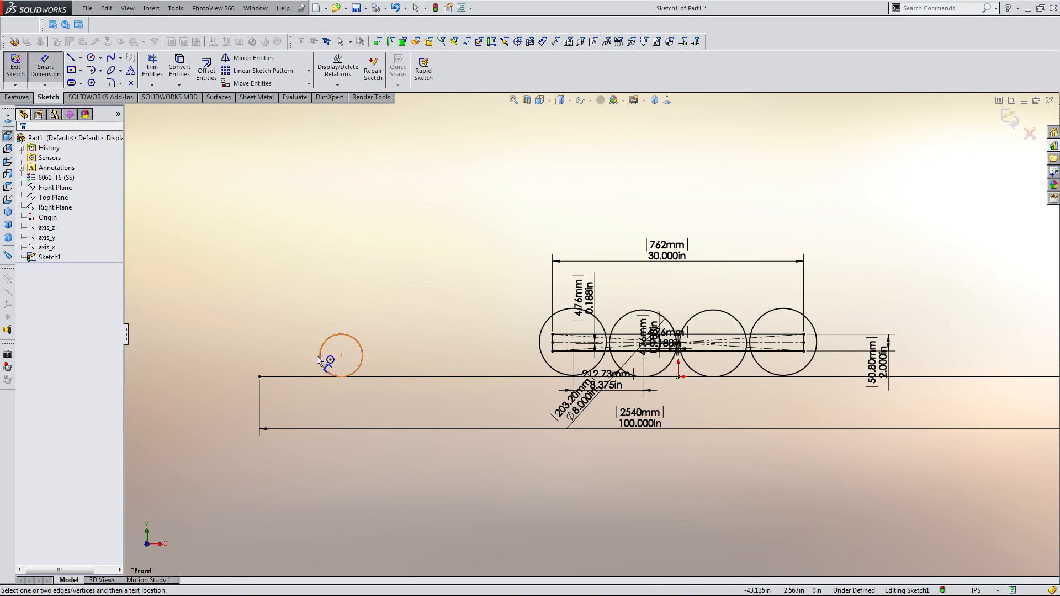
{"action": "left_click", "coordinate": [320, 360]}
{"action": "left_click", "coordinate": [192, 429]}
{"action": "type", "text": "8"}
{"action": "key", "text": "Return"}
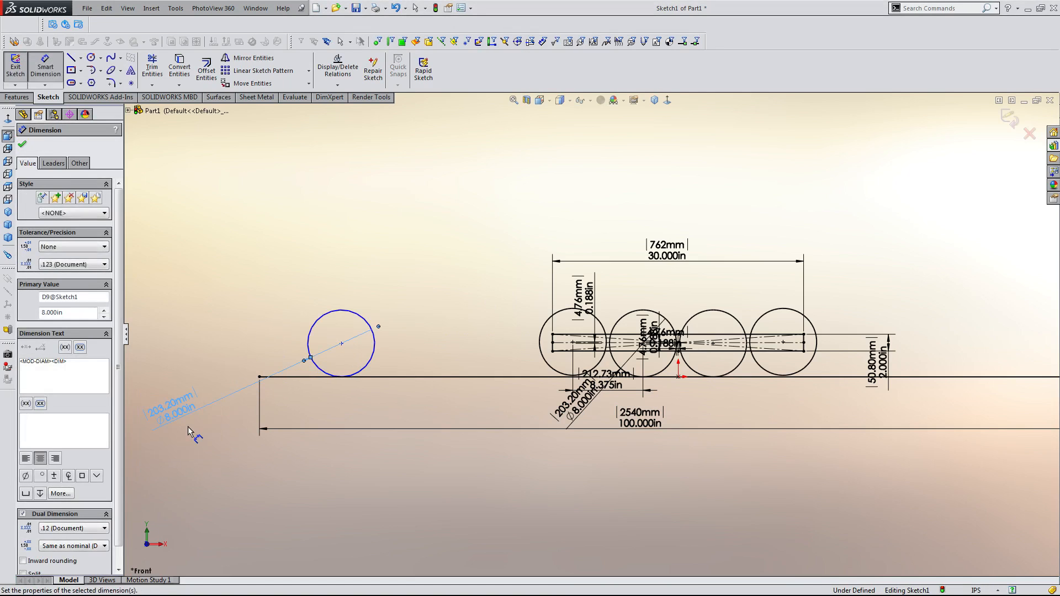
{"action": "key", "text": "Escape"}
{"action": "left_click_drag", "start_coordinate": [343, 344], "coordinate": [464, 358]}
{"action": "key", "text": "Escape"}
Place sketch points on the outer quadrants of the leftmost and rightmost circles.
{"action": "scroll", "coordinate": [544, 307], "scroll_direction": "down", "scroll_amount": 6}
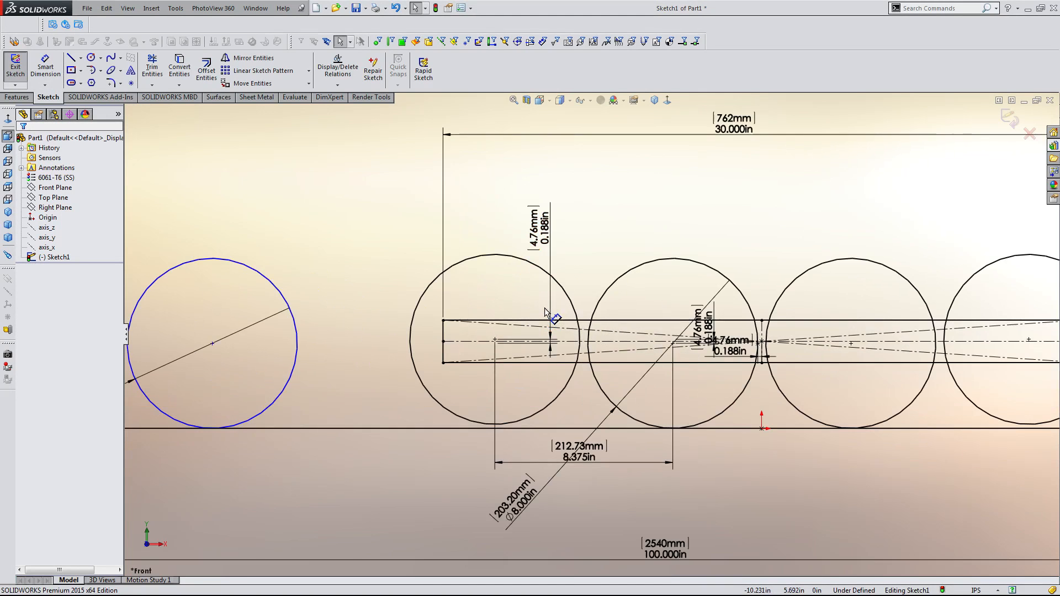
{"action": "scroll", "coordinate": [543, 307], "scroll_direction": "down", "scroll_amount": 3}
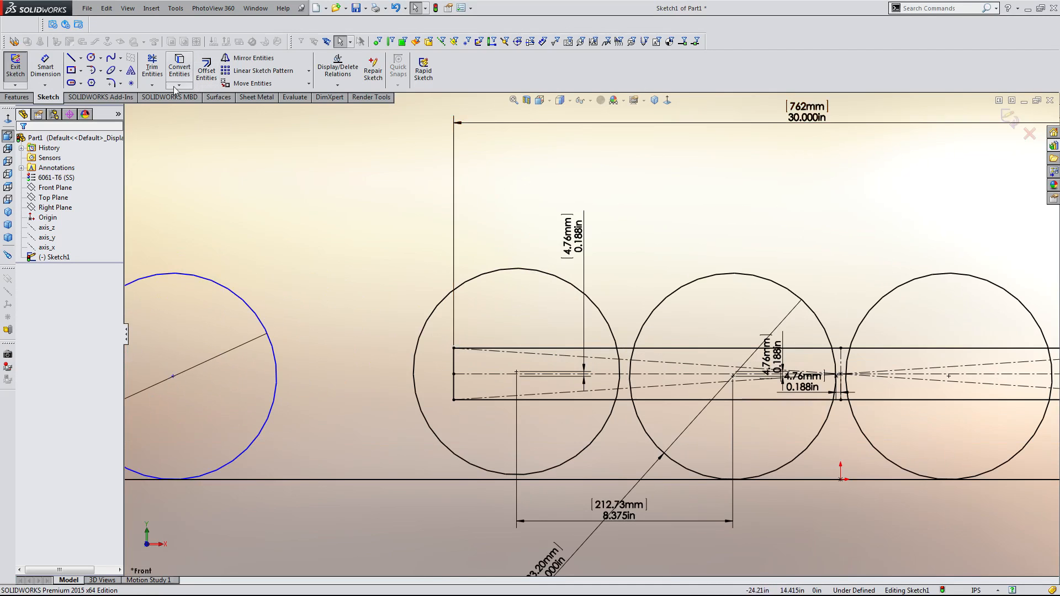
{"action": "left_click", "coordinate": [131, 84]}
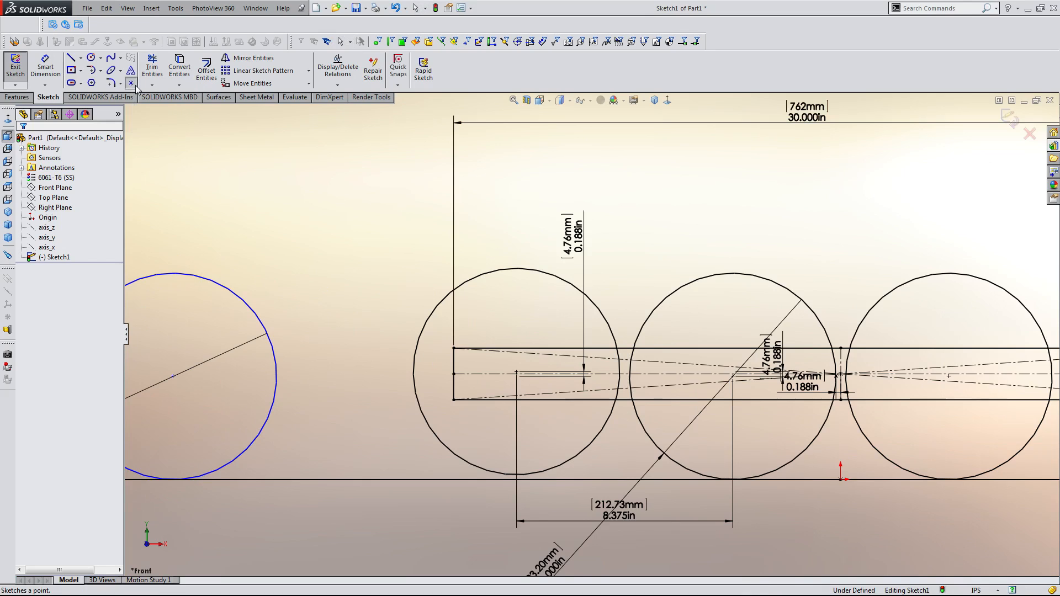
{"action": "left_click", "coordinate": [413, 373]}
{"action": "scroll", "coordinate": [591, 333], "scroll_direction": "up", "scroll_amount": 3}
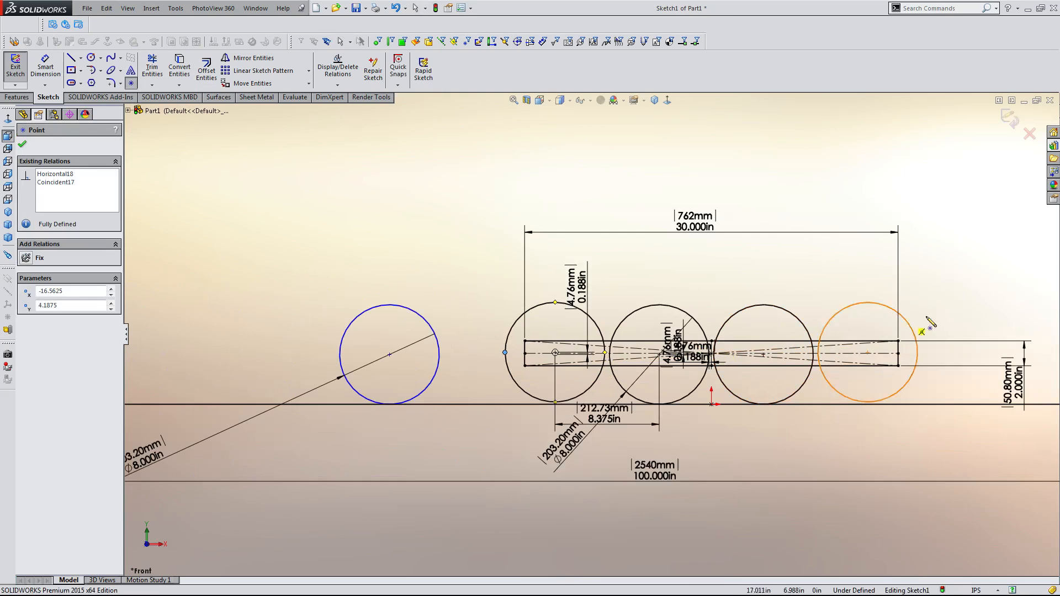
{"action": "left_click", "coordinate": [918, 353]}
{"action": "key", "text": "Escape"}
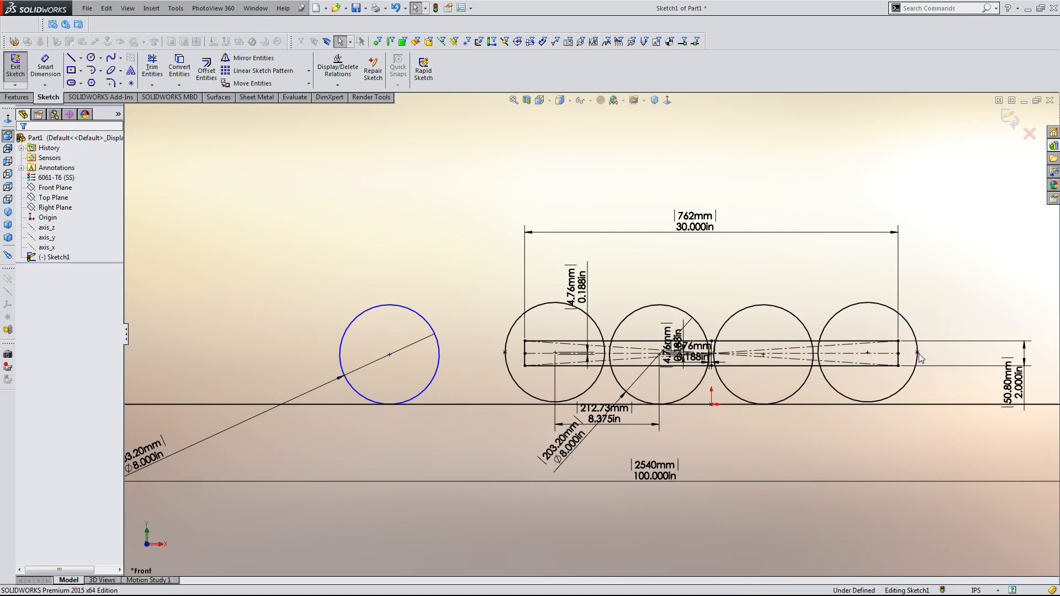
Check the distance between the two outer quadrant points with Smart Dimension without placing it.
{"action": "key", "text": "d"}
{"action": "left_click", "coordinate": [506, 353]}
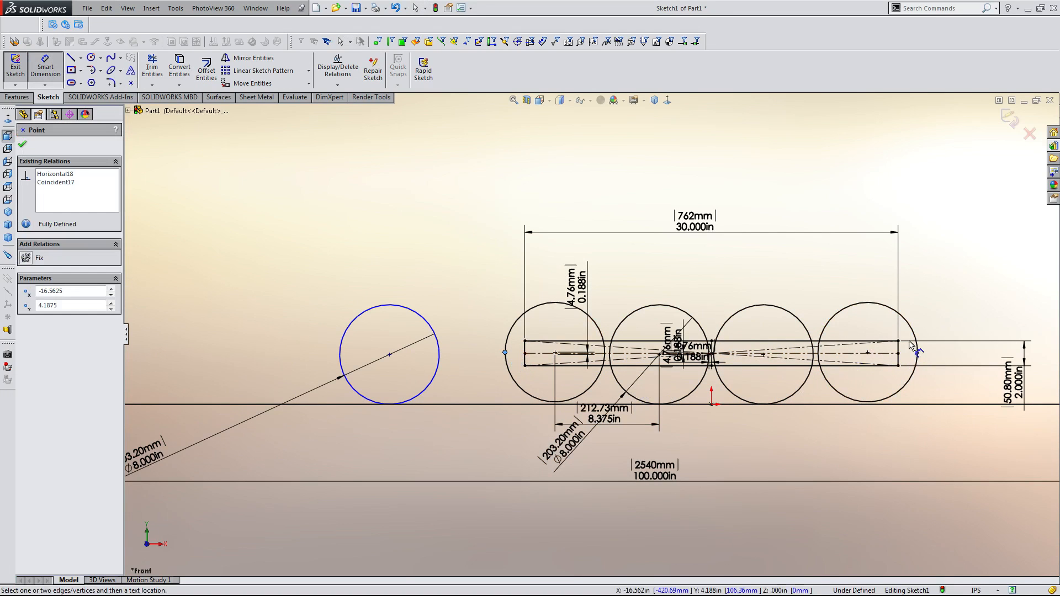
{"action": "left_click", "coordinate": [918, 353]}
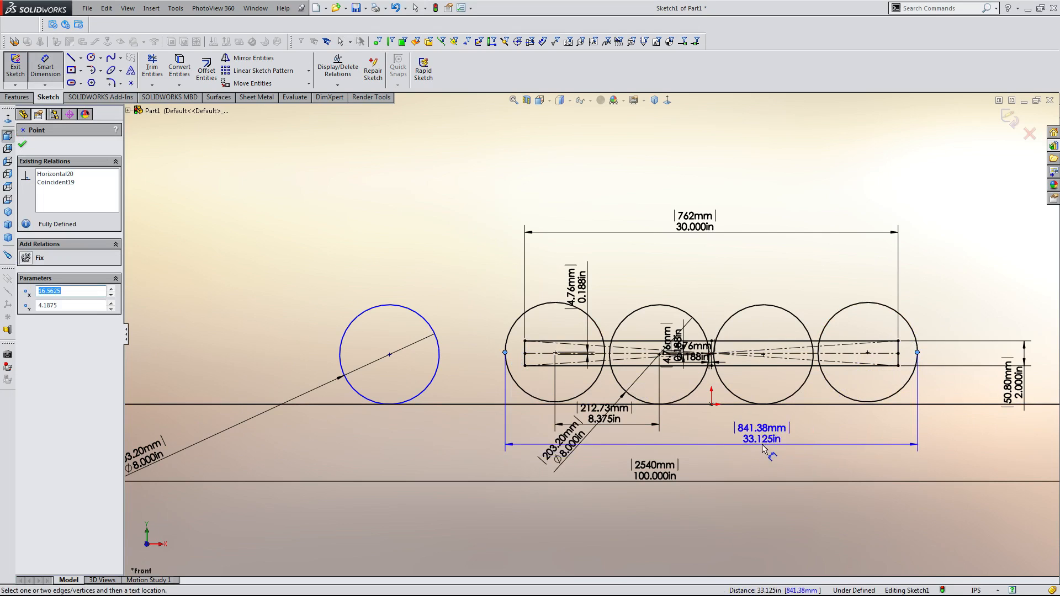
{"action": "scroll", "coordinate": [788, 469], "scroll_direction": "down", "scroll_amount": 3}
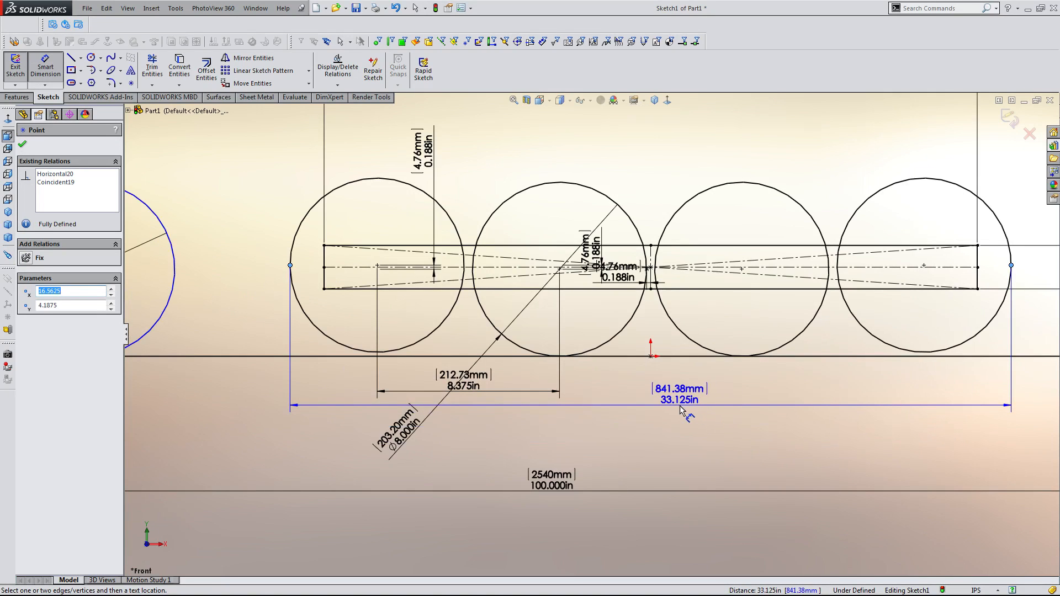
{"action": "key", "text": "Escape"}
{"action": "scroll", "coordinate": [680, 406], "scroll_direction": "up", "scroll_amount": 5}
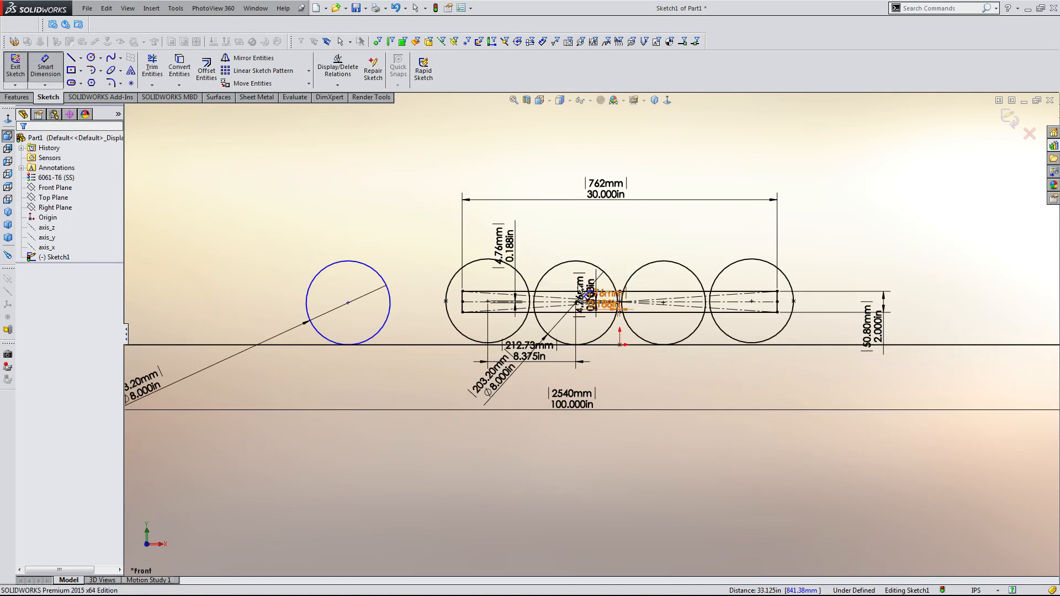
Draw a horizontal midpoint line above the rectangle and make it a construction line.
{"action": "scroll", "coordinate": [548, 206], "scroll_direction": "down", "scroll_amount": 3}
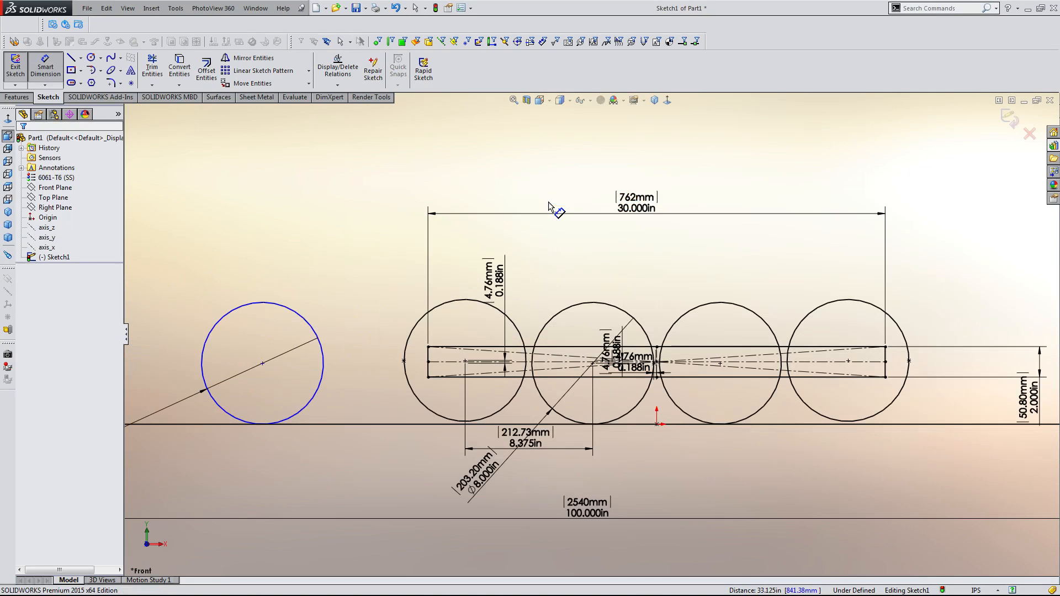
{"action": "left_click", "coordinate": [81, 58]}
{"action": "left_click", "coordinate": [98, 92]}
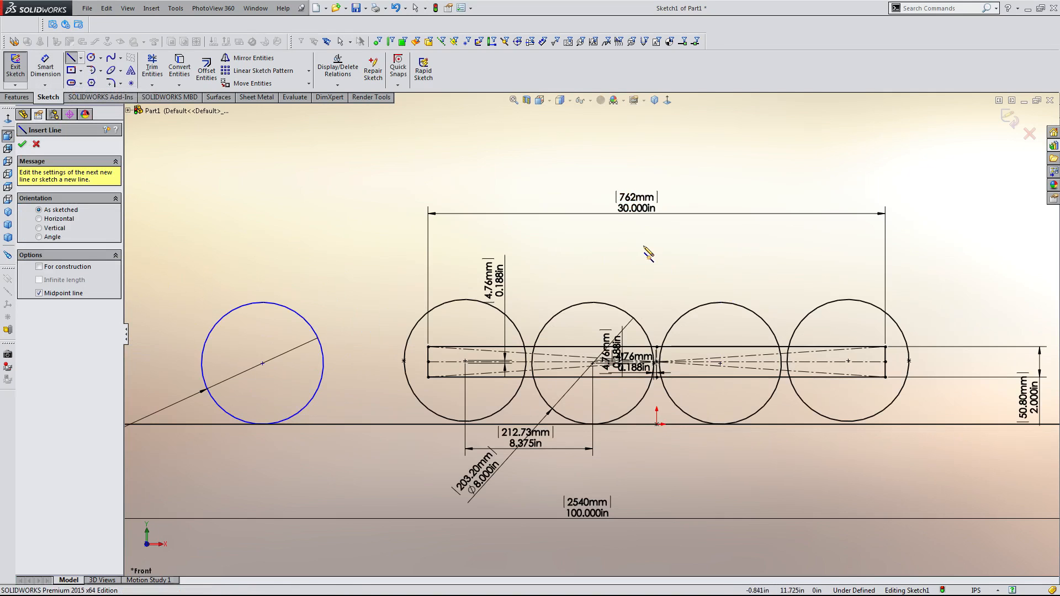
{"action": "left_click_drag", "start_coordinate": [657, 246], "coordinate": [806, 246]}
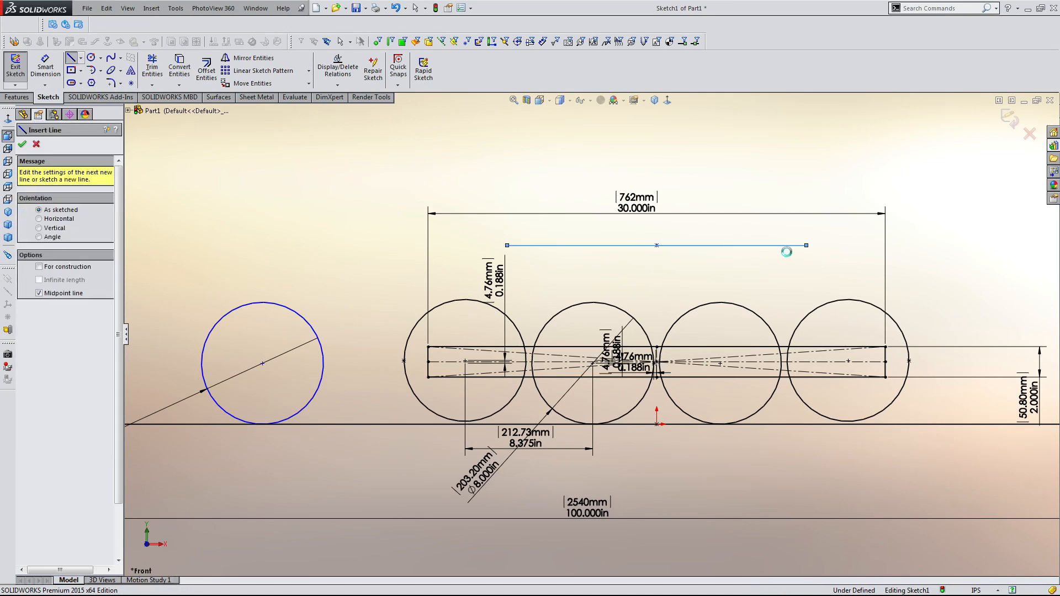
{"action": "key", "text": "Escape"}
{"action": "left_click", "coordinate": [781, 246]}
{"action": "left_click", "coordinate": [810, 215]}
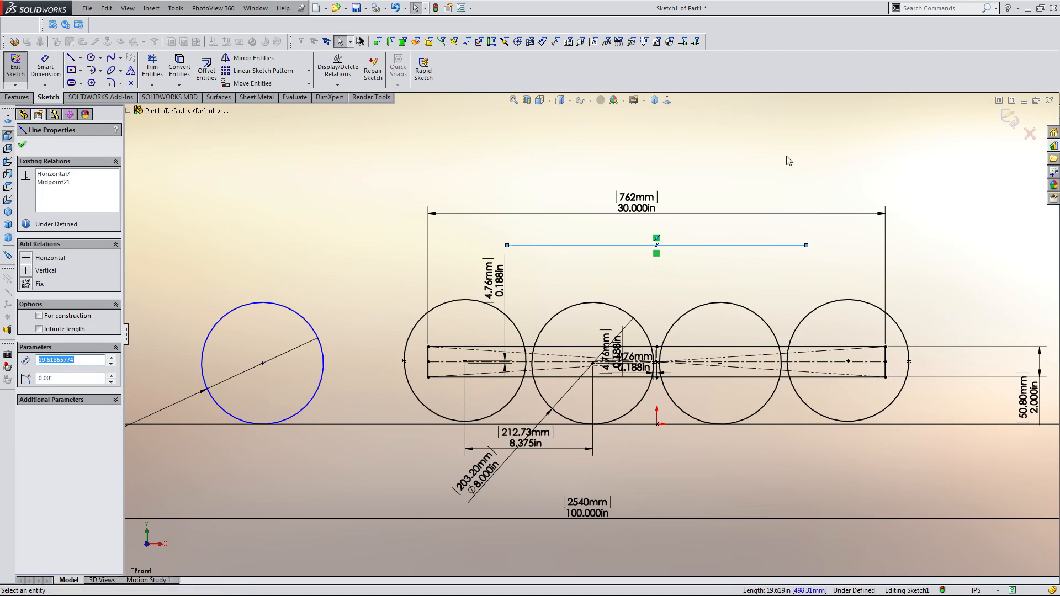
Constrain the construction line's midpoint vertically to the point between the two middle circles.
{"action": "left_click", "coordinate": [657, 246]}
{"action": "scroll", "coordinate": [652, 386], "scroll_direction": "down", "scroll_amount": 2}
{"action": "scroll", "coordinate": [648, 385], "scroll_direction": "down", "scroll_amount": 3}
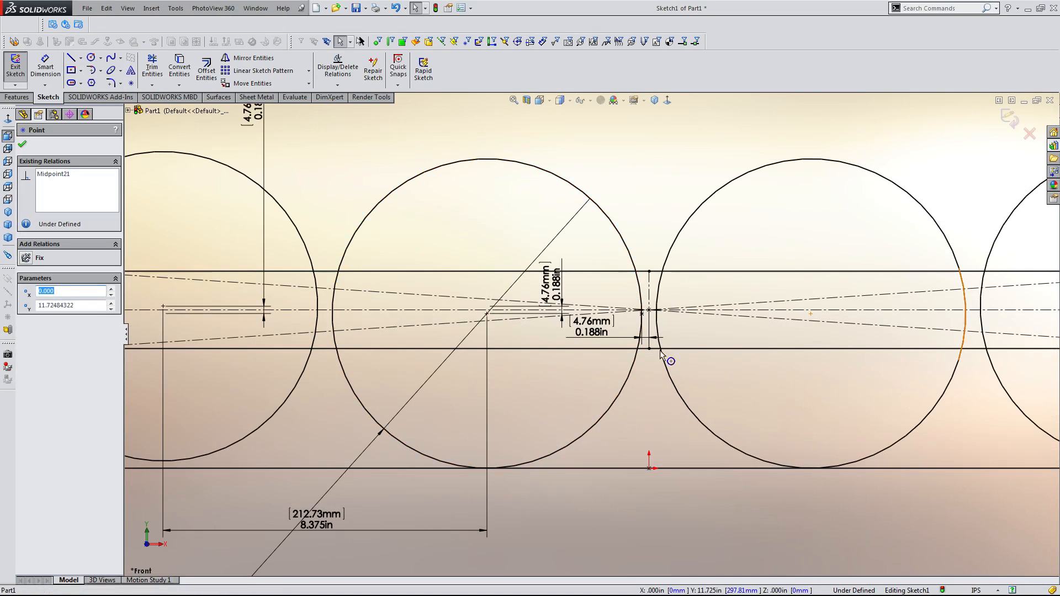
{"action": "left_click", "coordinate": [650, 310], "text": "ctrl"}
{"action": "left_click", "coordinate": [692, 263]}
{"action": "left_click", "coordinate": [669, 204]}
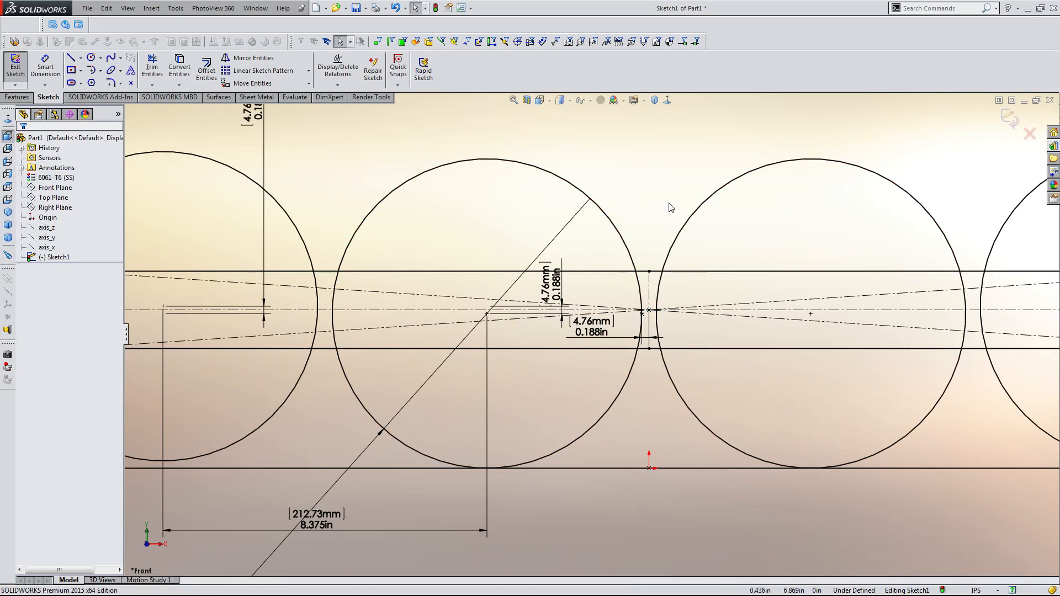
Dimension the construction line's length as 30.5 in.
{"action": "scroll", "coordinate": [671, 208], "scroll_direction": "up", "scroll_amount": 6}
{"action": "key", "text": "d"}
{"action": "left_click", "coordinate": [644, 253]}
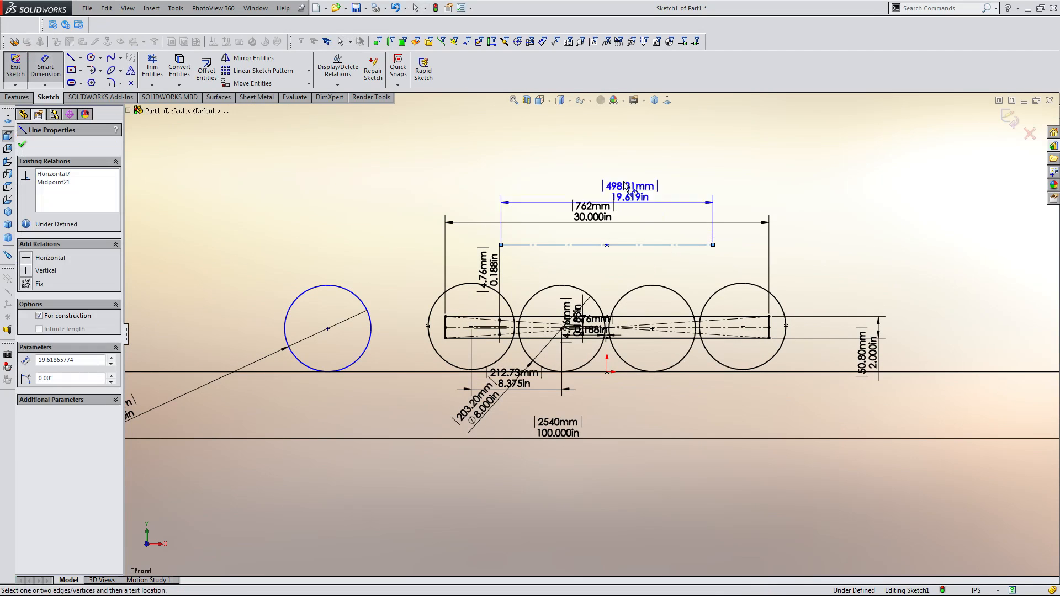
{"action": "left_click", "coordinate": [605, 148]}
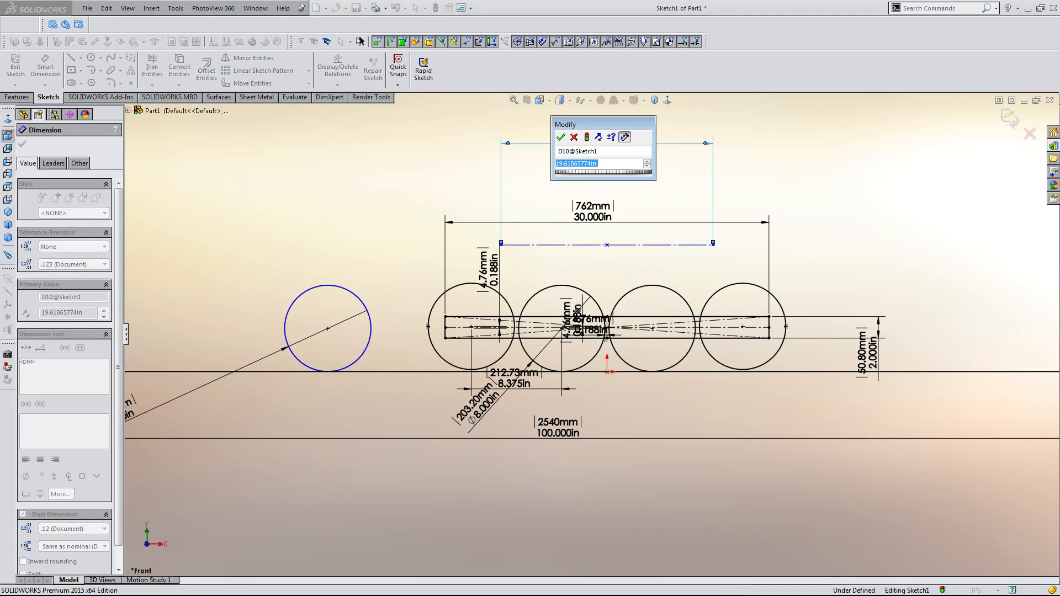
{"action": "type", "text": "30.5"}
{"action": "key", "text": "Return"}
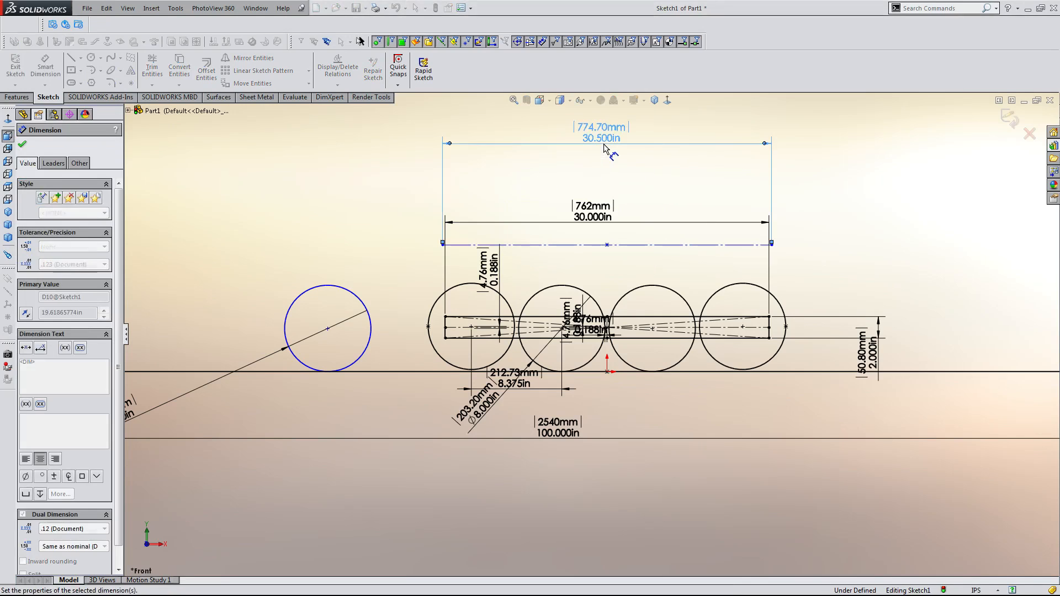
{"action": "key", "text": "Escape"}
Check the distance between the two outer quadrant points again without placing a dimension.
{"action": "scroll", "coordinate": [482, 291], "scroll_direction": "down", "scroll_amount": 2}
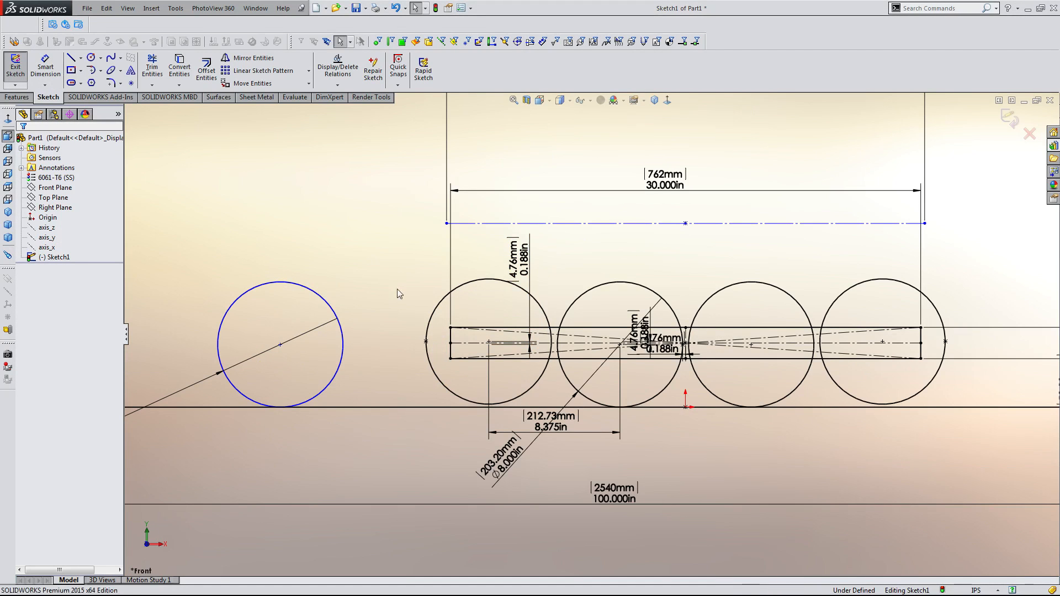
{"action": "key", "text": "d"}
{"action": "left_click", "coordinate": [426, 342]}
{"action": "left_click", "coordinate": [945, 342]}
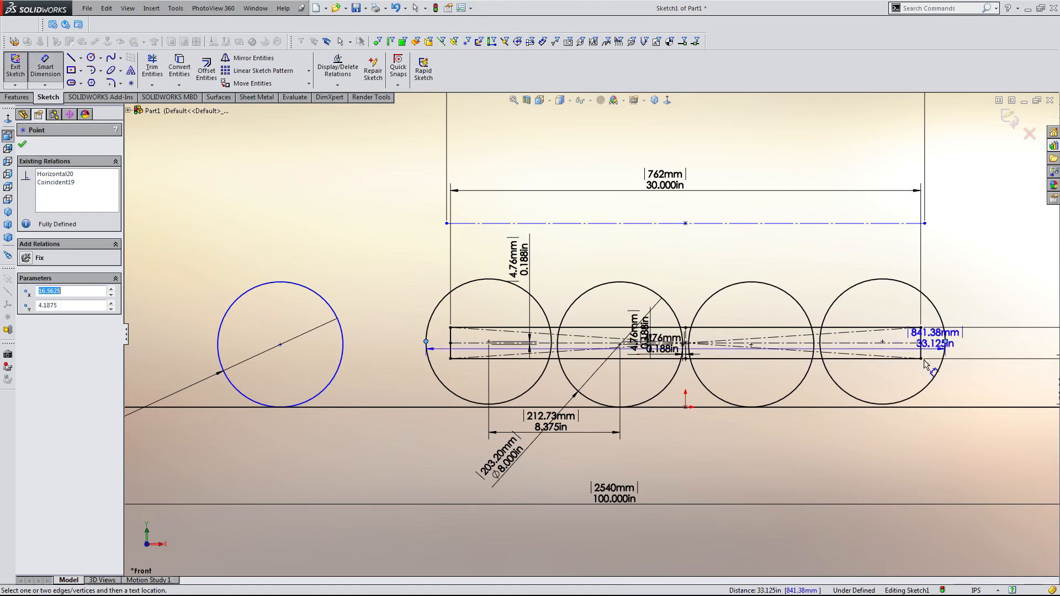
{"action": "key", "text": "Escape"}
Try setting the rectangle's length to 33.5 in, then undo that change.
{"action": "left_click", "coordinate": [676, 182]}
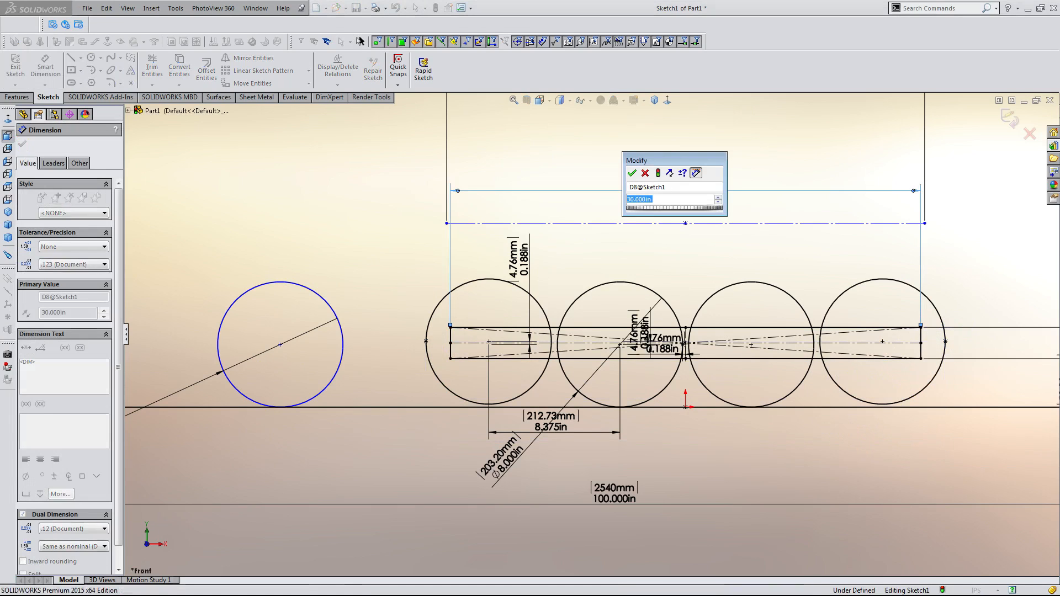
{"action": "type", "text": "33.5"}
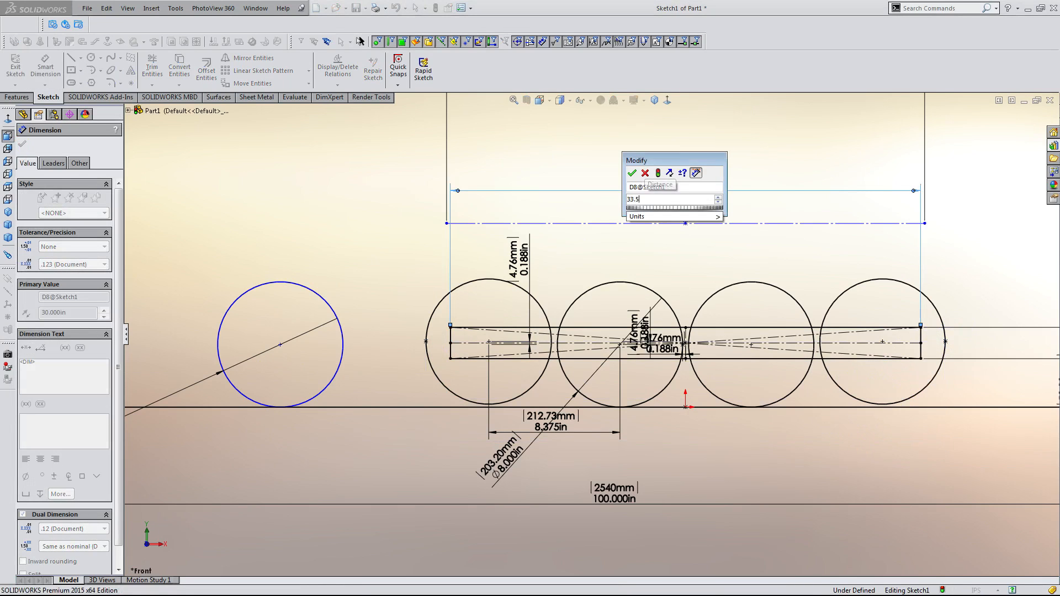
{"action": "key", "text": "Return"}
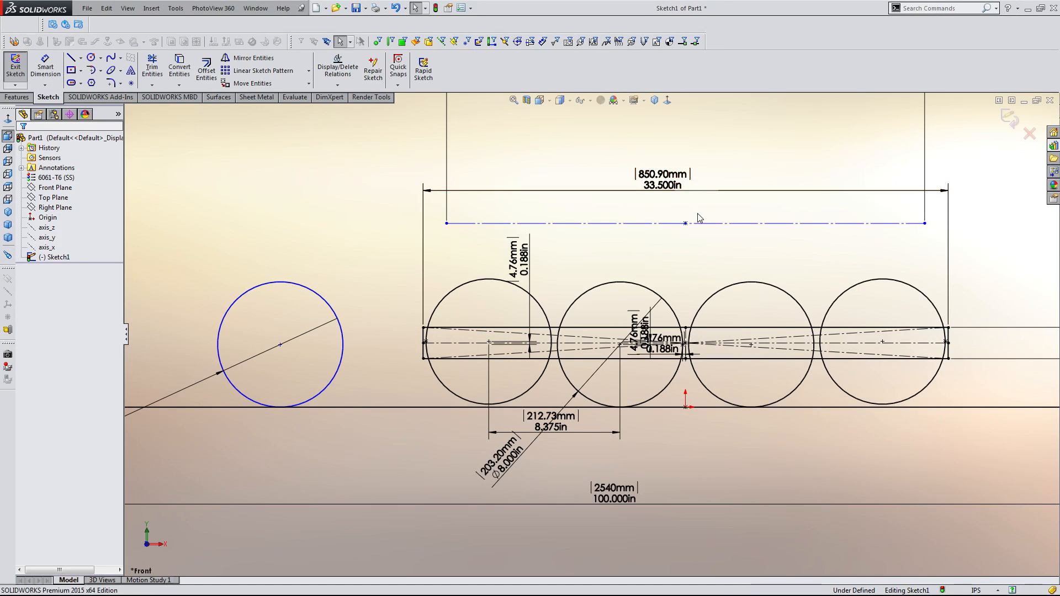
{"action": "scroll", "coordinate": [688, 220], "scroll_direction": "up", "scroll_amount": 4}
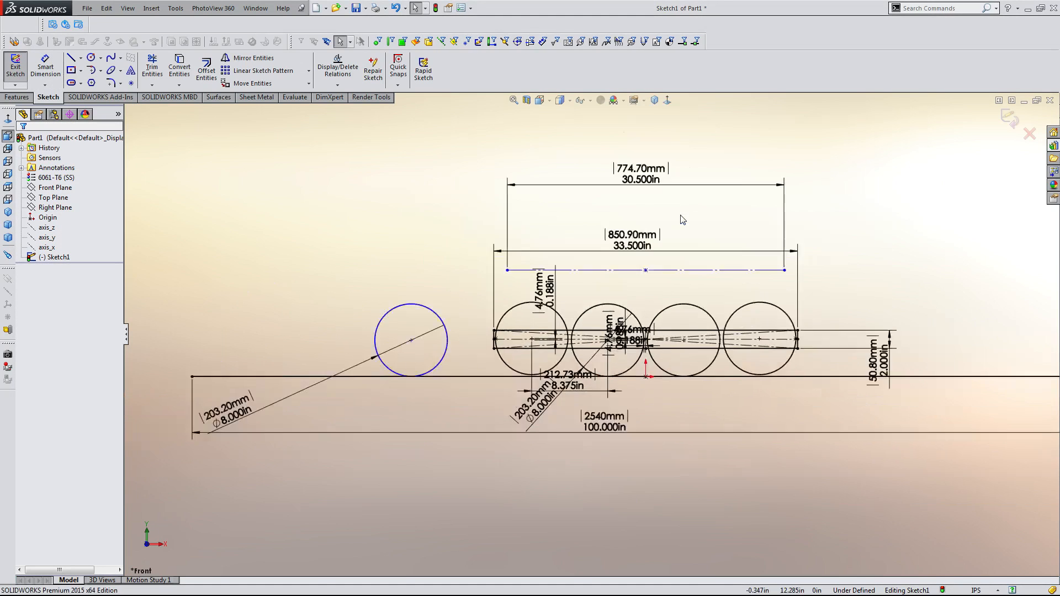
{"action": "scroll", "coordinate": [621, 271], "scroll_direction": "down", "scroll_amount": 1}
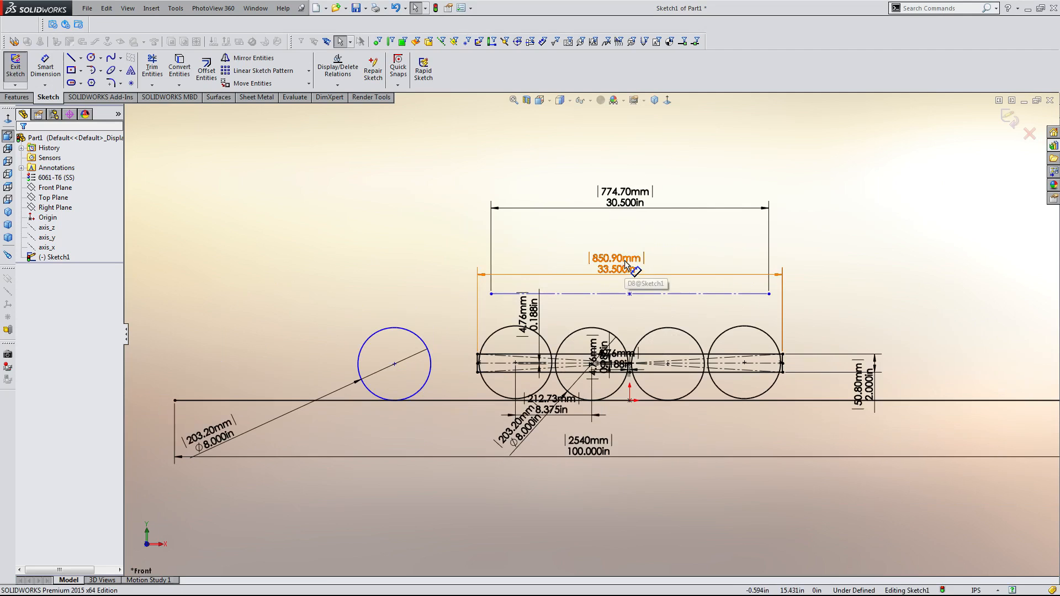
{"action": "key", "text": "ctrl+z"}
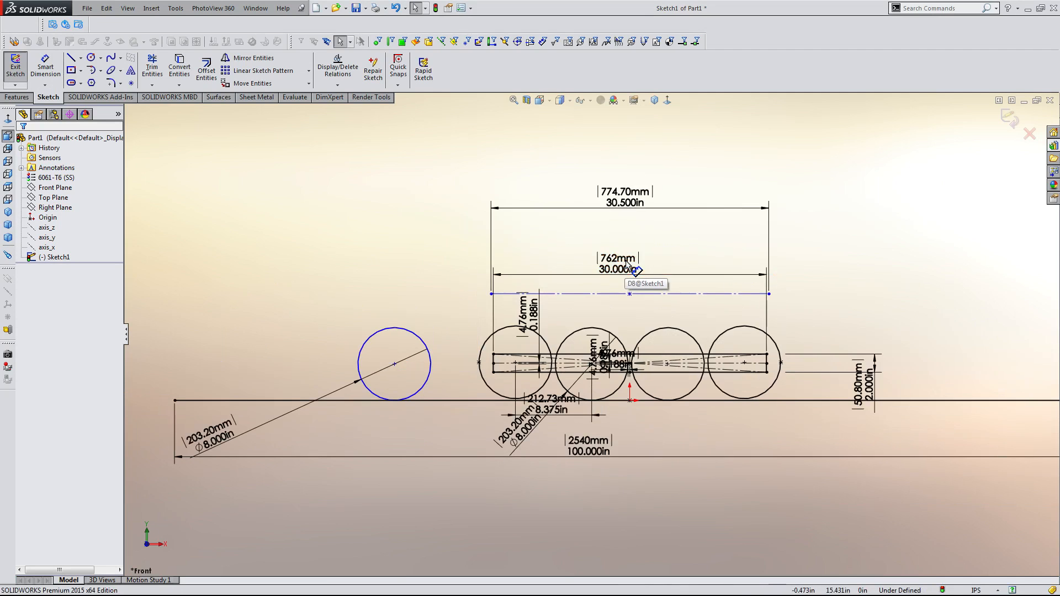
Set the construction line's length dimension to 33.5 in.
{"action": "double_click", "coordinate": [627, 197]}
{"action": "type", "text": "33.25"}
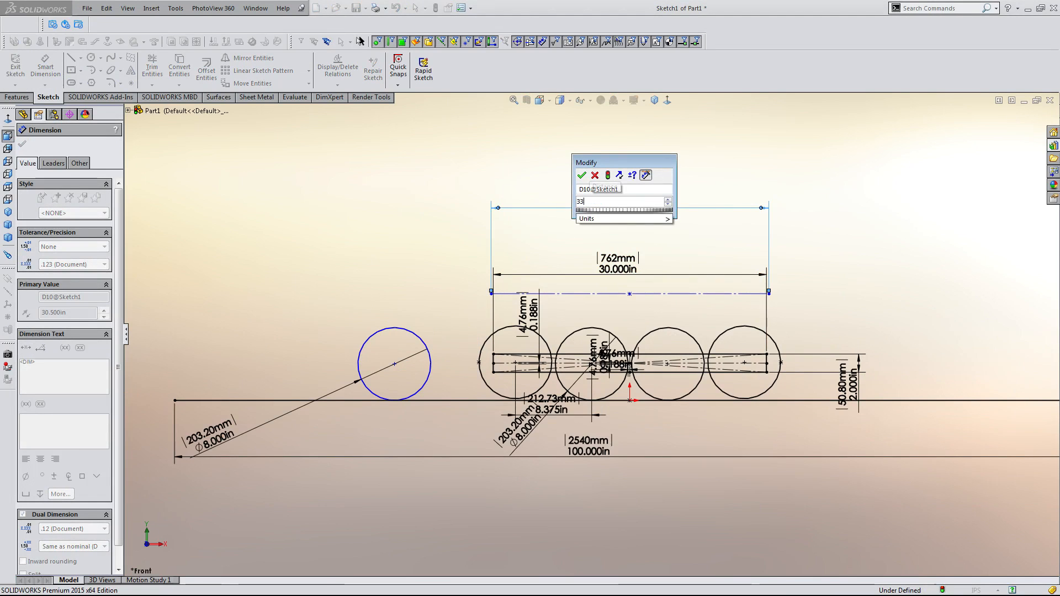
{"action": "key", "text": "BackSpace"}
{"action": "key", "text": "BackSpace"}
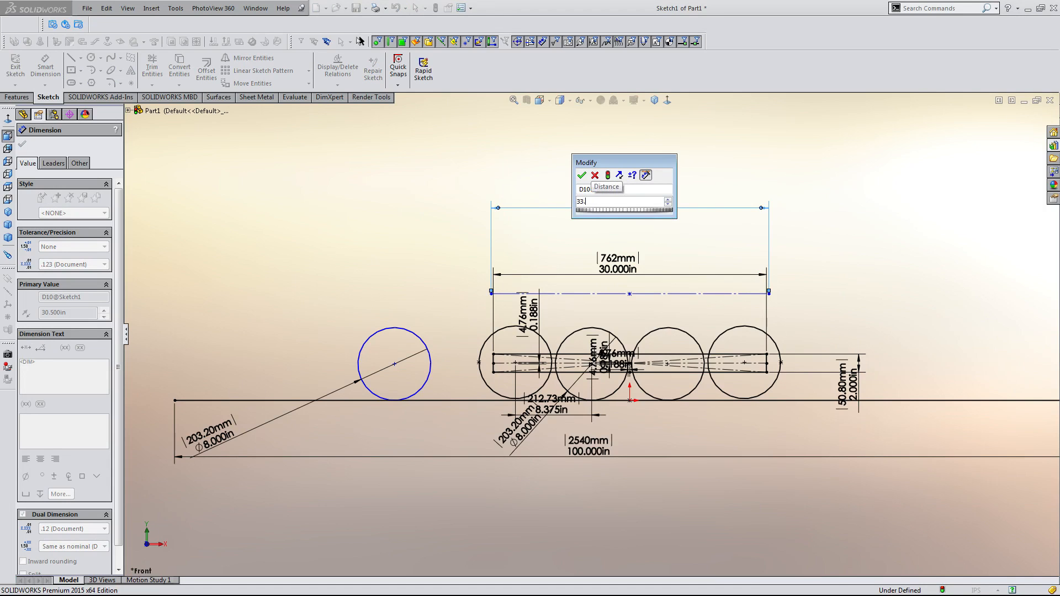
{"action": "type", "text": "5"}
{"action": "key", "text": "Return"}
{"action": "key", "text": "Escape"}
Dimension the vertical distance between the construction line and the base line as 14 in.
{"action": "scroll", "coordinate": [602, 301], "scroll_direction": "down", "scroll_amount": 3}
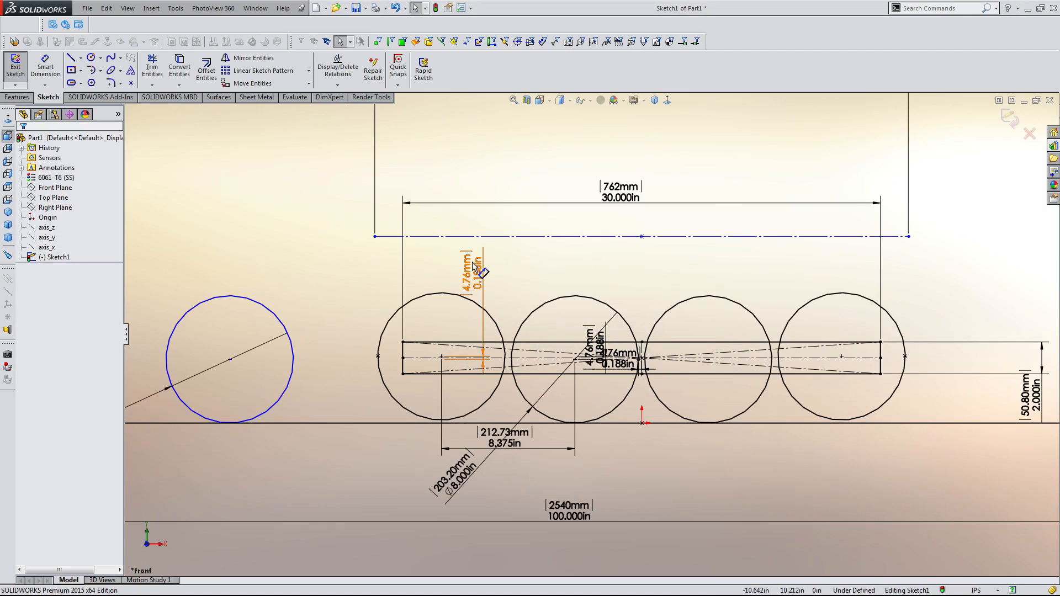
{"action": "scroll", "coordinate": [437, 282], "scroll_direction": "down", "scroll_amount": 2}
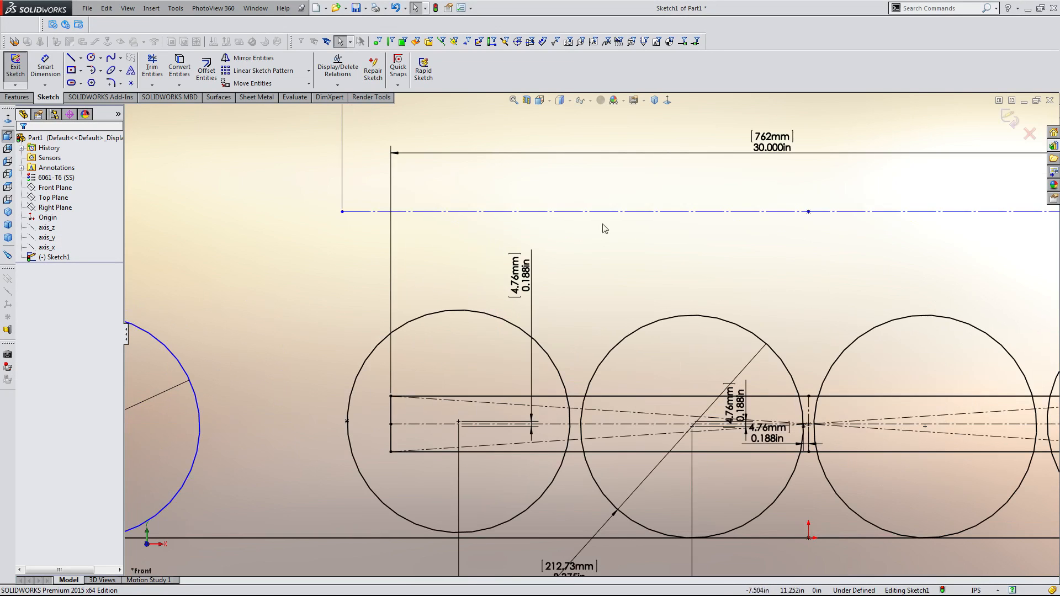
{"action": "left_click", "coordinate": [619, 216]}
{"action": "key", "text": "Escape"}
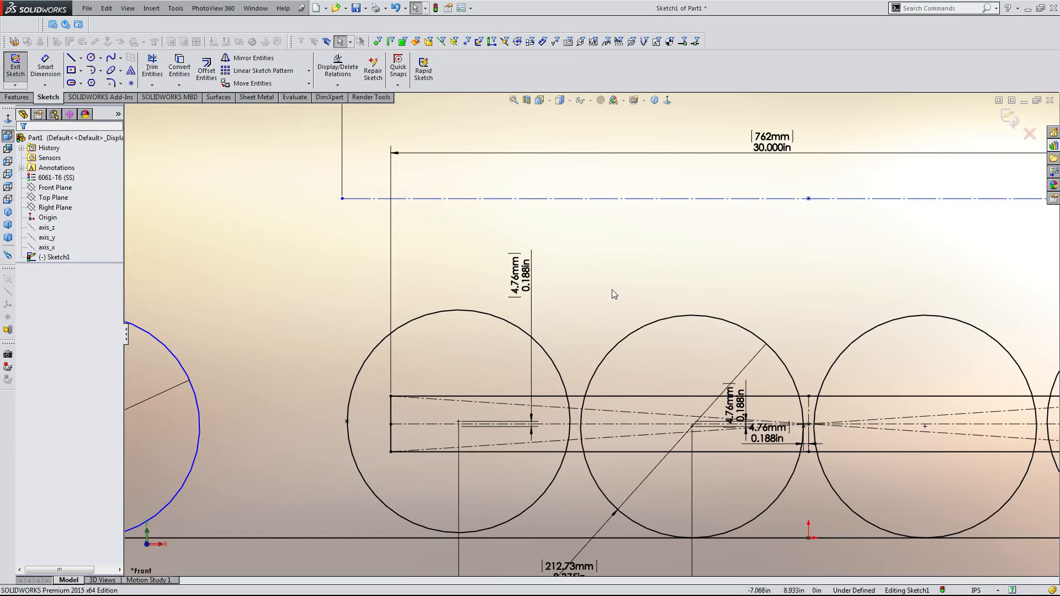
{"action": "scroll", "coordinate": [612, 289], "scroll_direction": "up", "scroll_amount": 2}
{"action": "scroll", "coordinate": [615, 292], "scroll_direction": "up", "scroll_amount": 3}
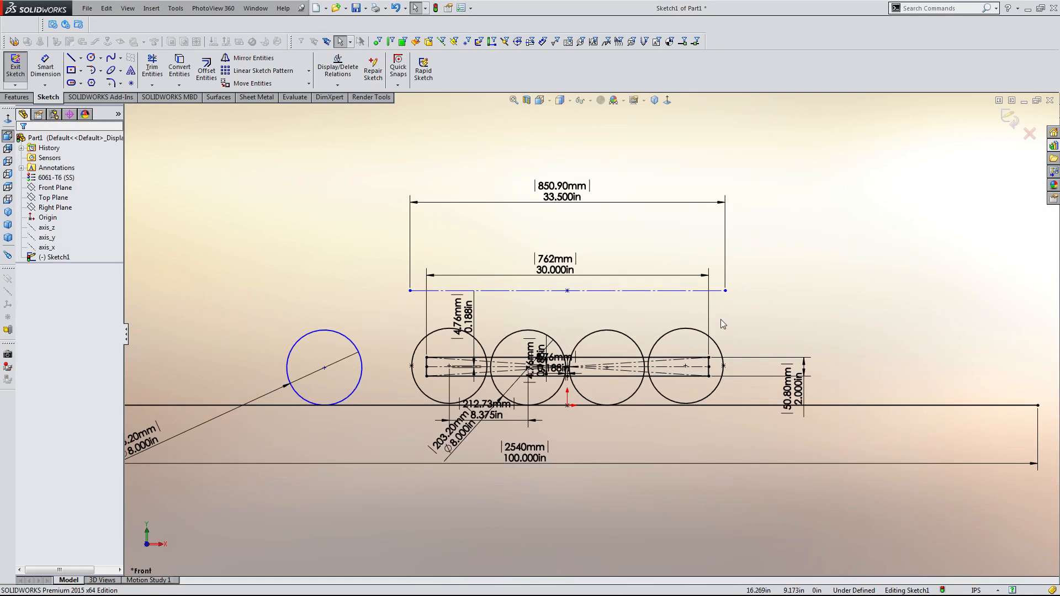
{"action": "key", "text": "d"}
{"action": "scroll", "coordinate": [571, 307], "scroll_direction": "up", "scroll_amount": 3}
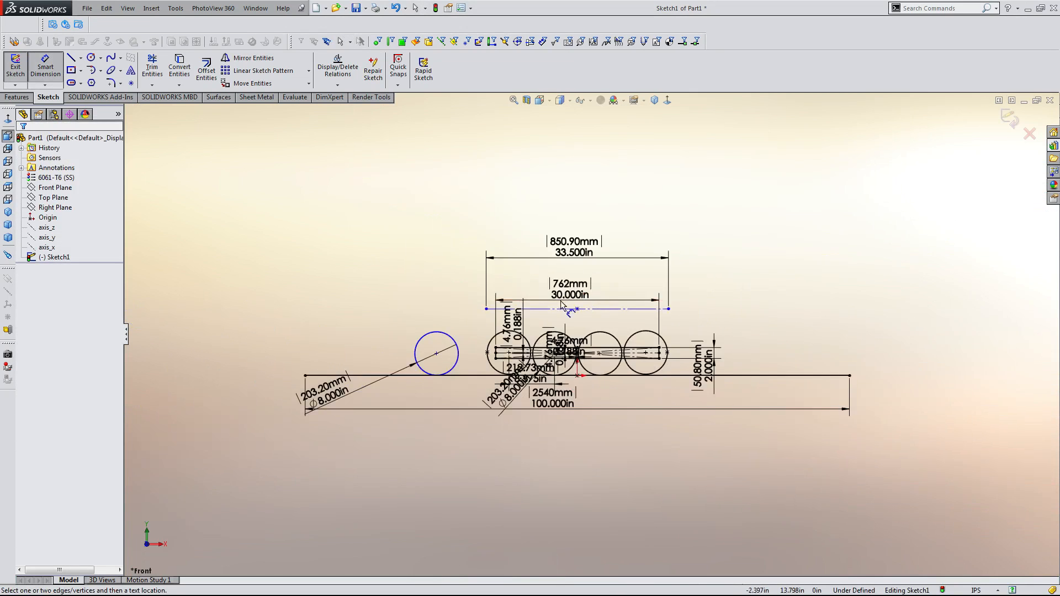
{"action": "scroll", "coordinate": [559, 317], "scroll_direction": "down", "scroll_amount": 4}
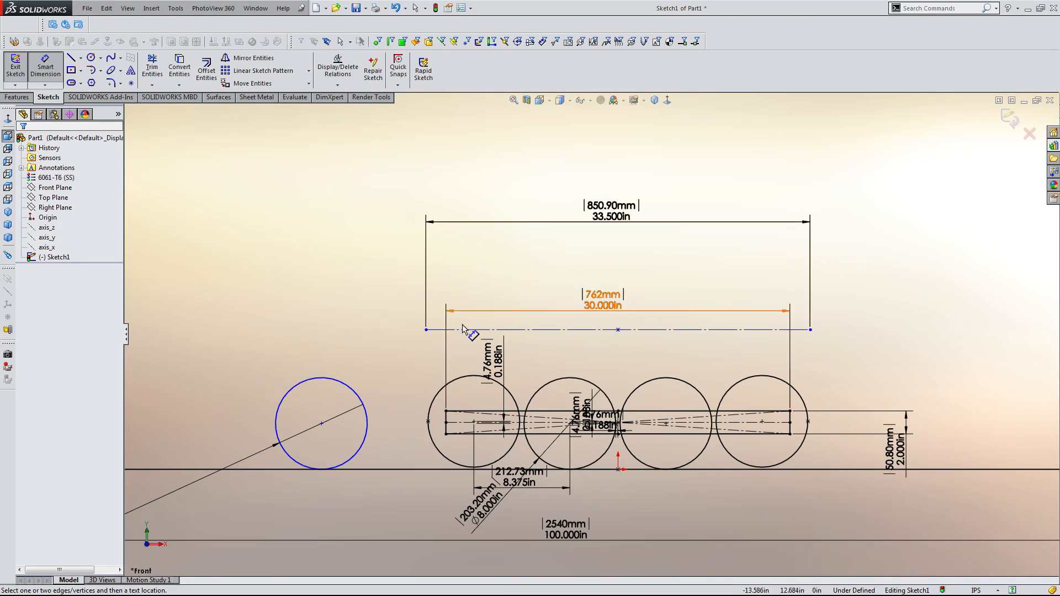
{"action": "scroll", "coordinate": [475, 334], "scroll_direction": "down", "scroll_amount": 3}
{"action": "scroll", "coordinate": [633, 349], "scroll_direction": "up", "scroll_amount": 3}
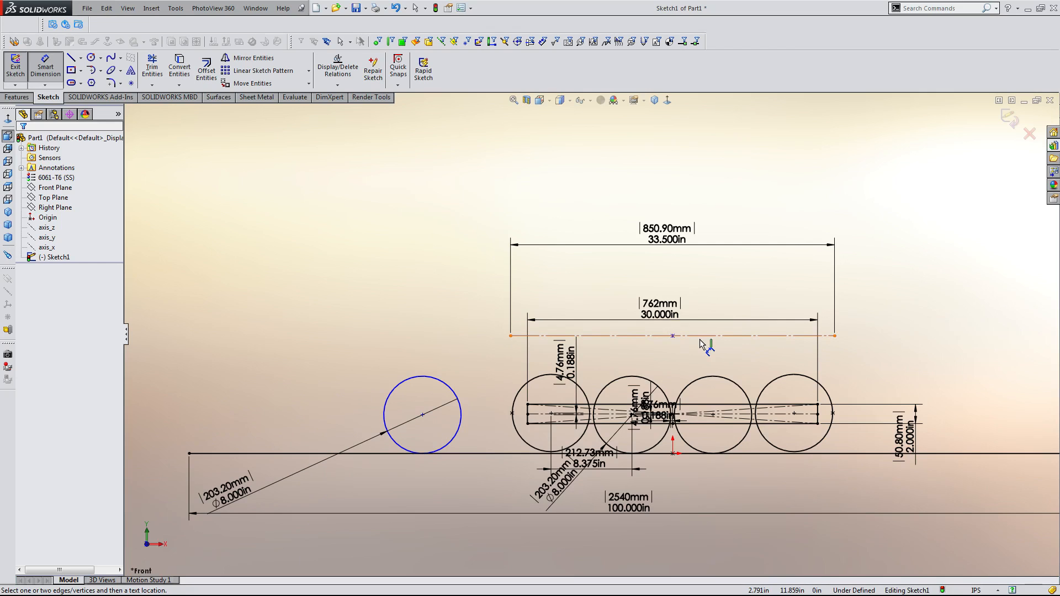
{"action": "left_click", "coordinate": [700, 337]}
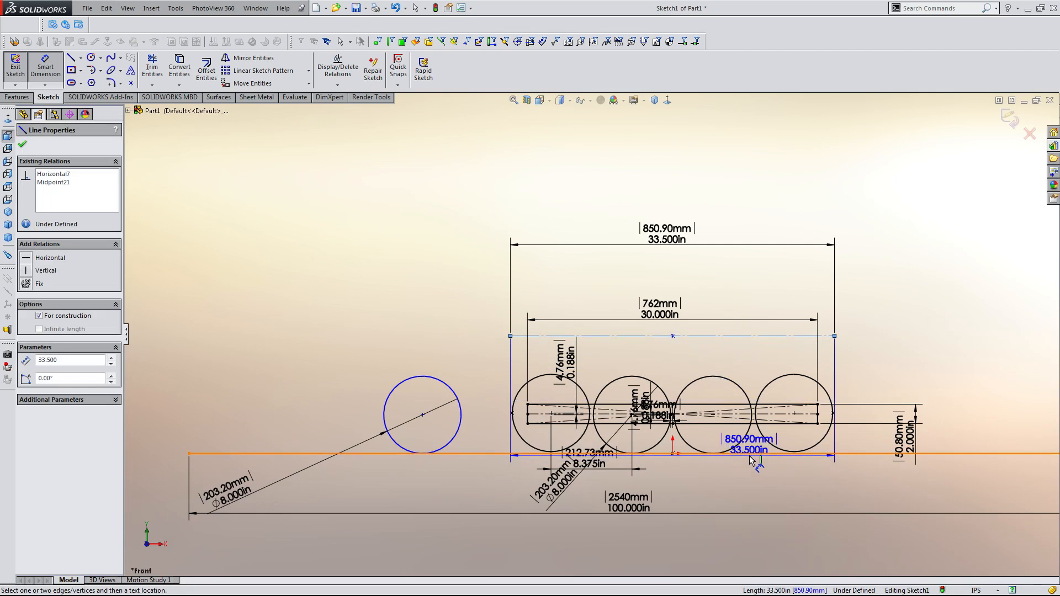
{"action": "left_click", "coordinate": [757, 454]}
{"action": "left_click", "coordinate": [1011, 366]}
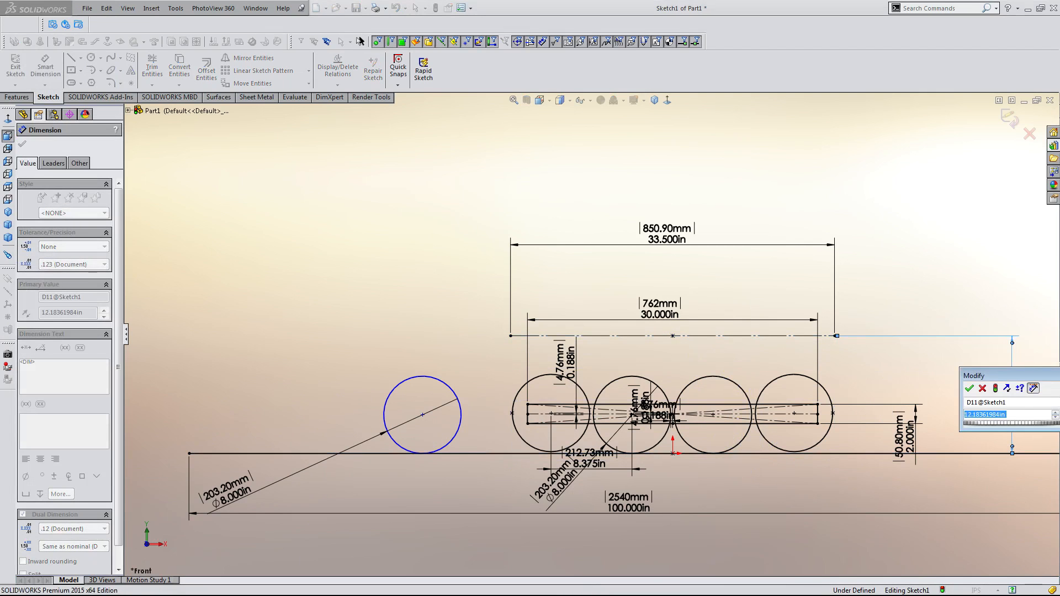
{"action": "type", "text": "14"}
{"action": "key", "text": "Return"}
{"action": "key", "text": "Escape"}
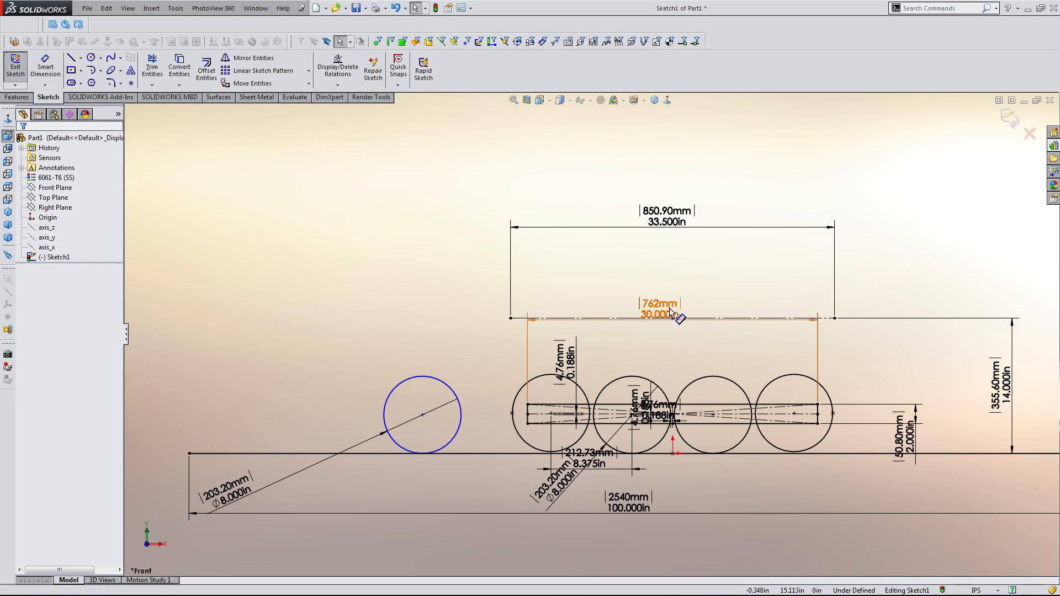
Move the 30 in dimension below the sketch and the 33.5 in dimension higher above the construction line.
{"action": "left_click_drag", "start_coordinate": [670, 312], "coordinate": [670, 522]}
{"action": "left_click_drag", "start_coordinate": [677, 222], "coordinate": [675, 116]}
{"action": "left_click", "coordinate": [669, 215]}
Drag the free 8 in circle's centre back and forth to test its unconstrained position.
{"action": "scroll", "coordinate": [490, 489], "scroll_direction": "up", "scroll_amount": 2}
{"action": "scroll", "coordinate": [458, 444], "scroll_direction": "down", "scroll_amount": 3}
{"action": "scroll", "coordinate": [563, 332], "scroll_direction": "up", "scroll_amount": 3}
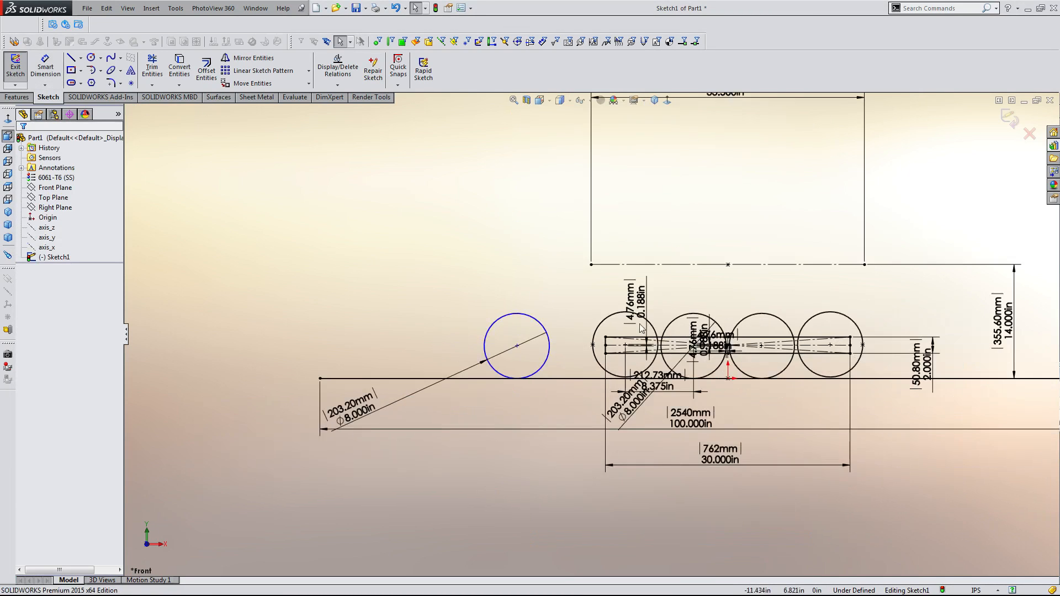
{"action": "scroll", "coordinate": [657, 307], "scroll_direction": "down", "scroll_amount": 4}
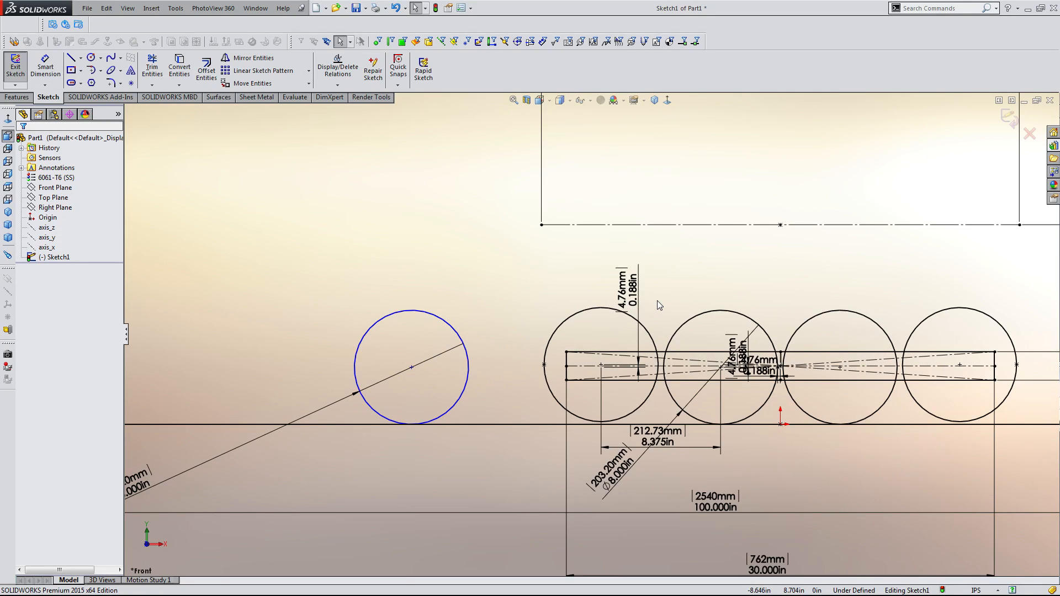
{"action": "scroll", "coordinate": [747, 311], "scroll_direction": "up", "scroll_amount": 2}
{"action": "scroll", "coordinate": [747, 310], "scroll_direction": "down", "scroll_amount": 2}
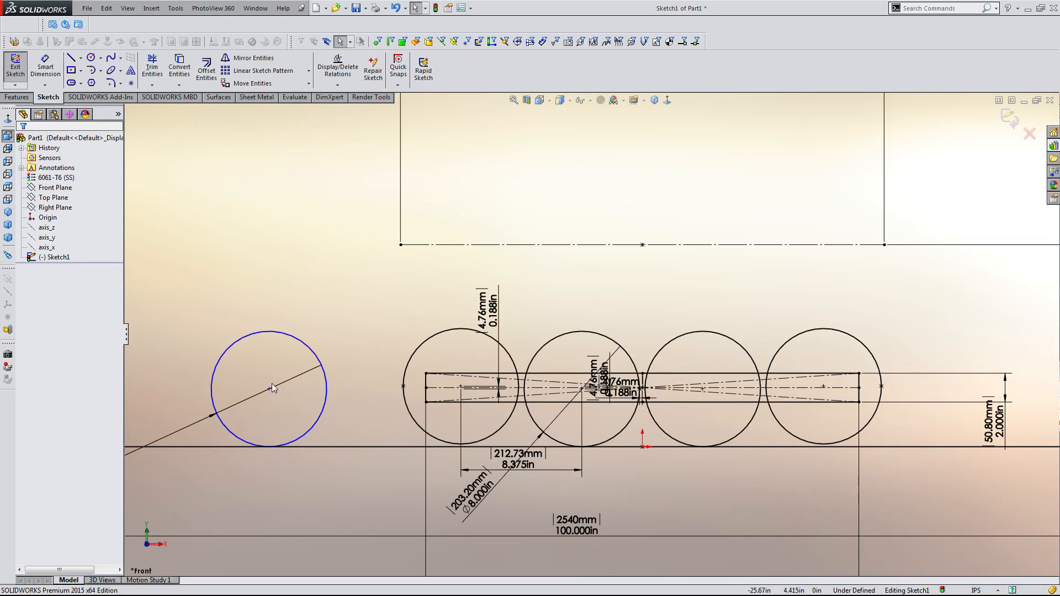
{"action": "left_click_drag", "start_coordinate": [270, 390], "coordinate": [314, 389]}
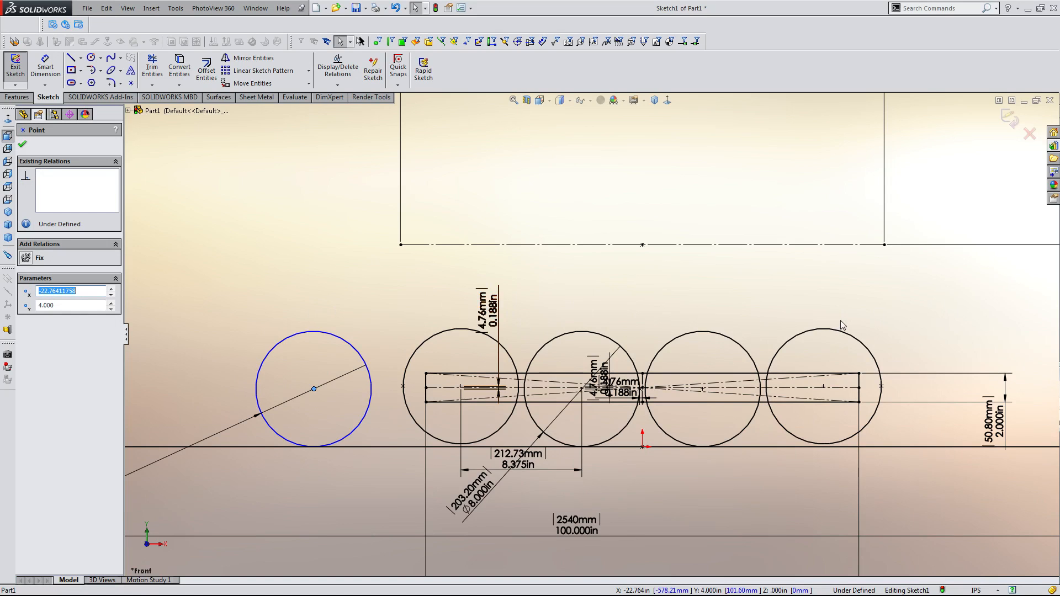
{"action": "scroll", "coordinate": [632, 338], "scroll_direction": "up", "scroll_amount": 2}
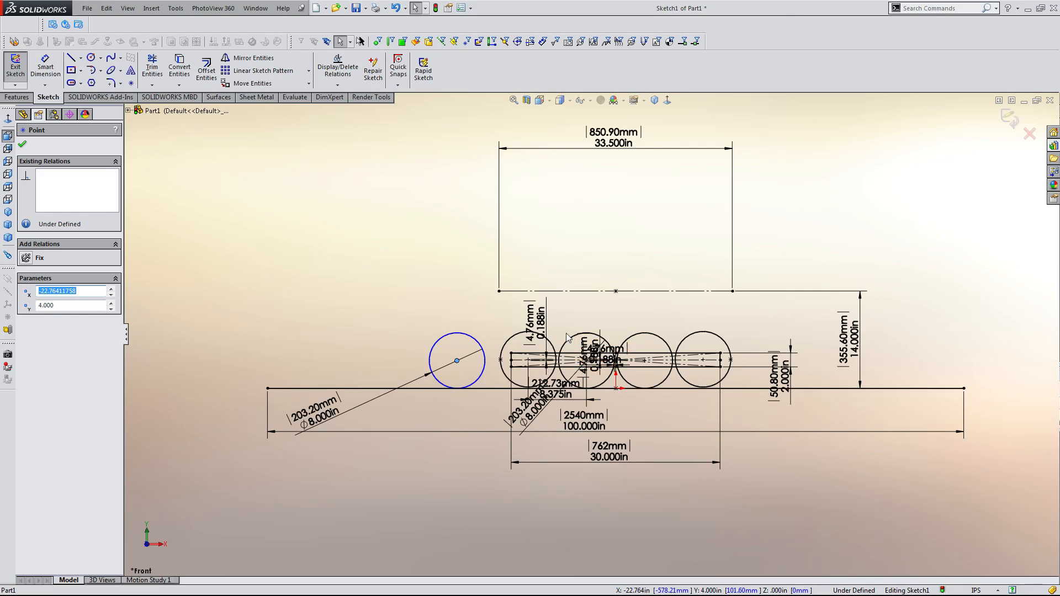
{"action": "scroll", "coordinate": [566, 337], "scroll_direction": "down", "scroll_amount": 3}
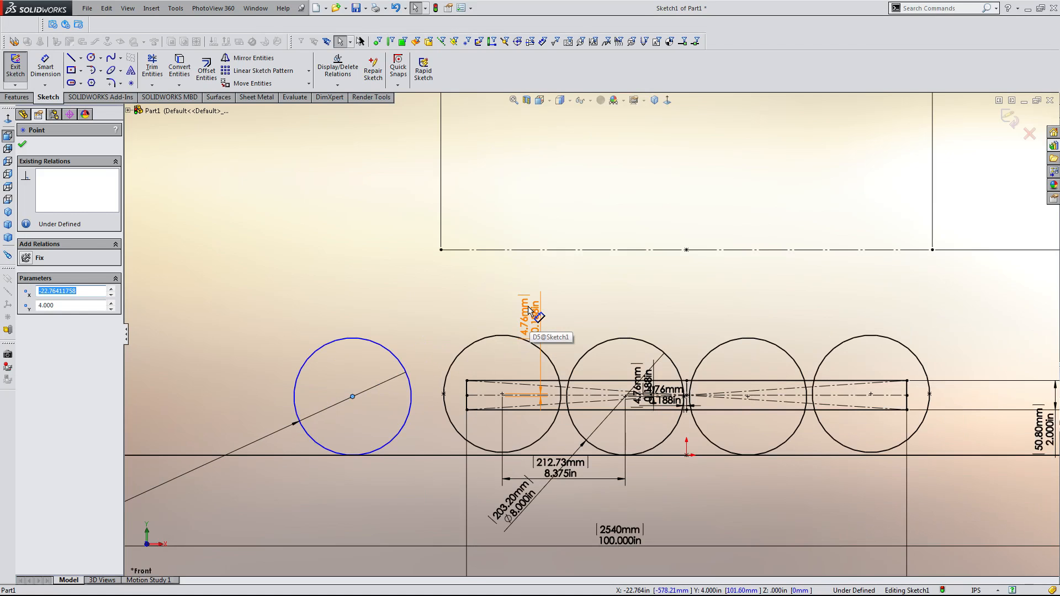
{"action": "scroll", "coordinate": [528, 307], "scroll_direction": "down", "scroll_amount": 1}
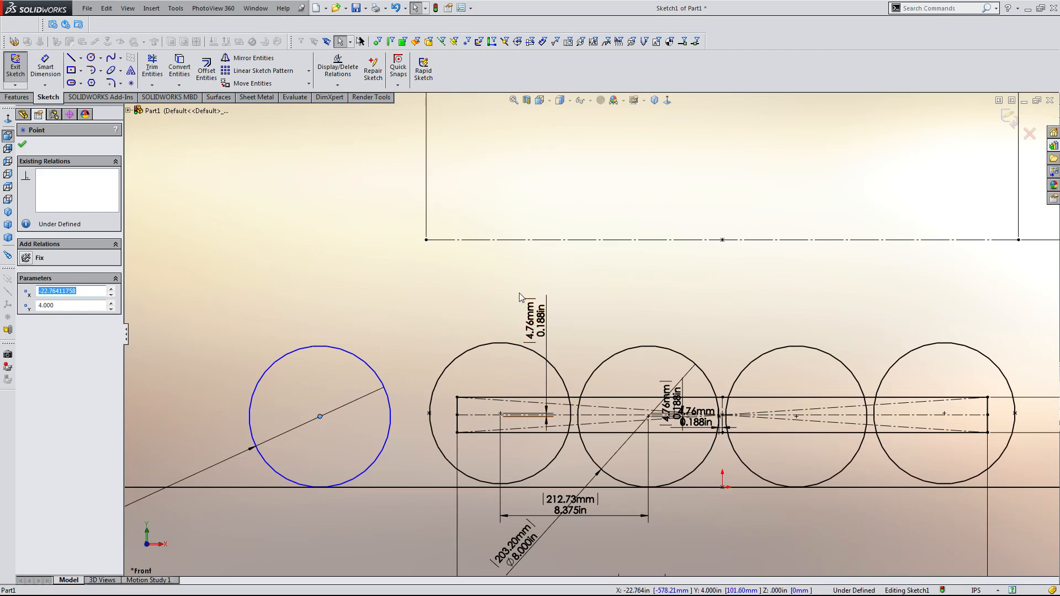
{"action": "scroll", "coordinate": [475, 334], "scroll_direction": "up", "scroll_amount": 4}
{"action": "left_click", "coordinate": [442, 303]}
{"action": "scroll", "coordinate": [440, 350], "scroll_direction": "down", "scroll_amount": 2}
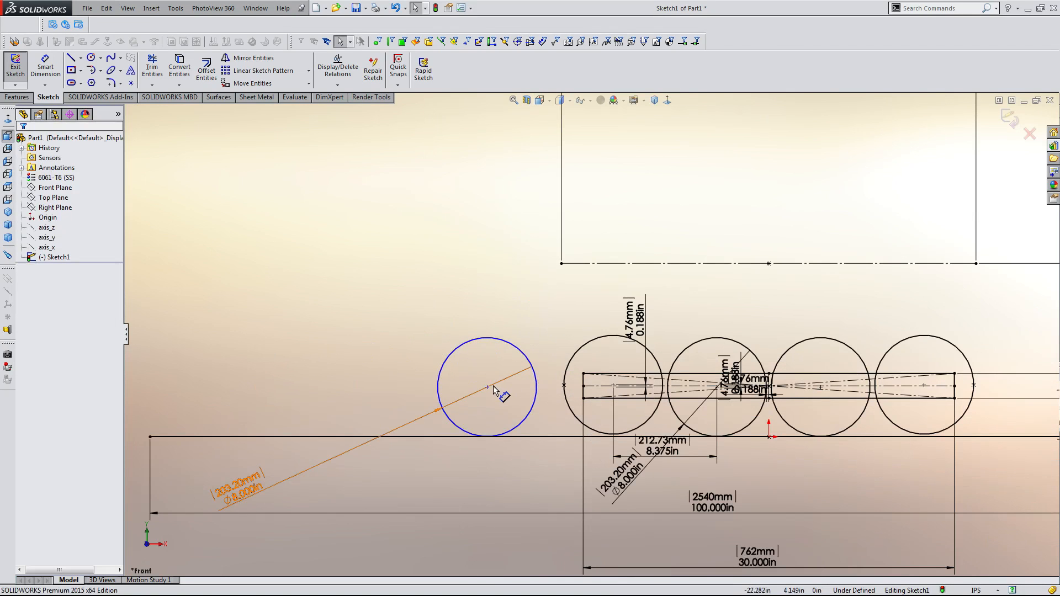
{"action": "mouse_move", "coordinate": [488, 387]}
{"action": "left_mouse_down"}
{"action": "mouse_move", "coordinate": [303, 291]}
{"action": "mouse_move", "coordinate": [314, 385]}
{"action": "left_mouse_up"}
{"action": "left_click", "coordinate": [538, 362]}
Move the free 8 in circle to the right, closer to the row of four circles.
{"action": "scroll", "coordinate": [544, 348], "scroll_direction": "up", "scroll_amount": 2}
{"action": "scroll", "coordinate": [635, 348], "scroll_direction": "down", "scroll_amount": 1}
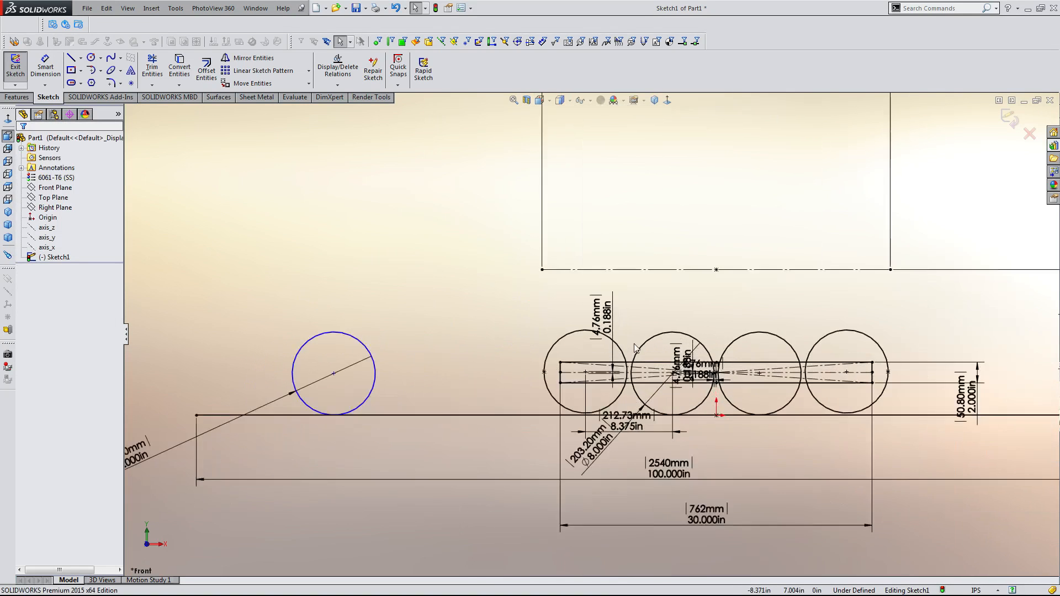
{"action": "scroll", "coordinate": [635, 348], "scroll_direction": "down", "scroll_amount": 4}
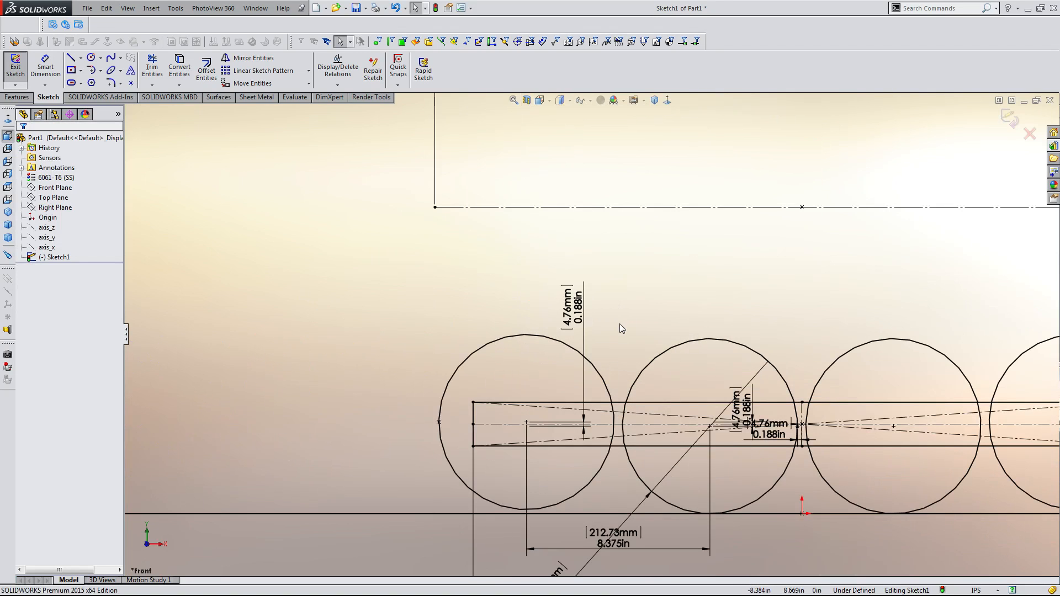
{"action": "scroll", "coordinate": [620, 324], "scroll_direction": "up", "scroll_amount": 3}
{"action": "scroll", "coordinate": [622, 313], "scroll_direction": "down", "scroll_amount": 1}
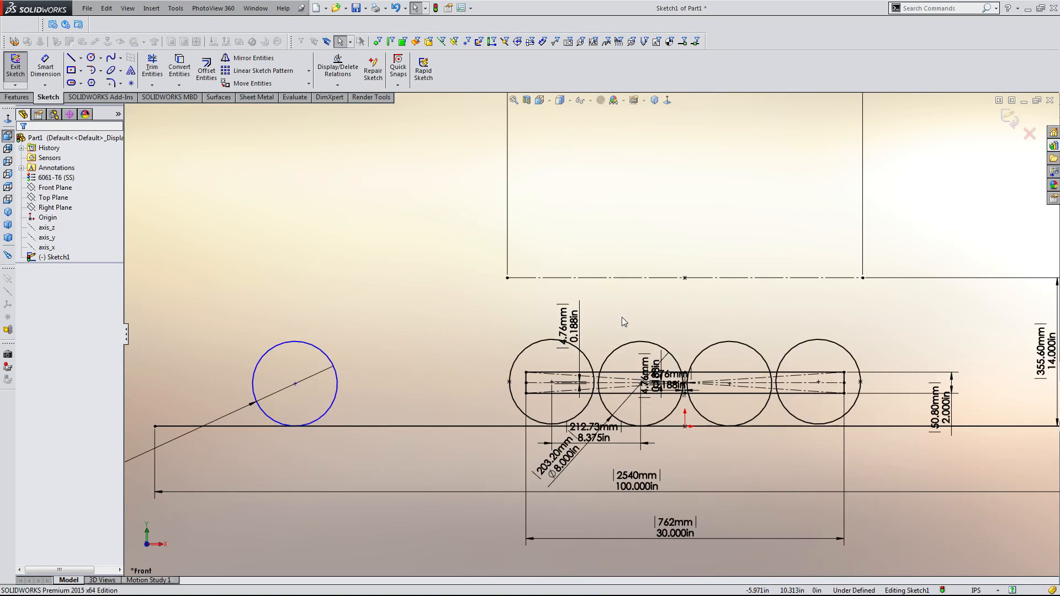
{"action": "scroll", "coordinate": [620, 318], "scroll_direction": "down", "scroll_amount": 1}
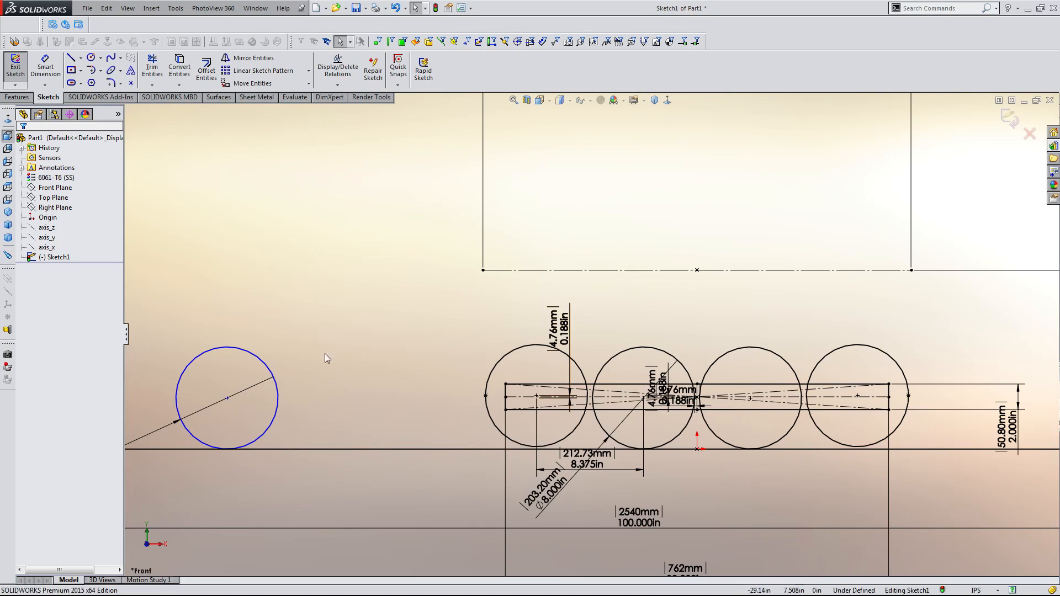
{"action": "left_click_drag", "start_coordinate": [227, 398], "coordinate": [336, 399]}
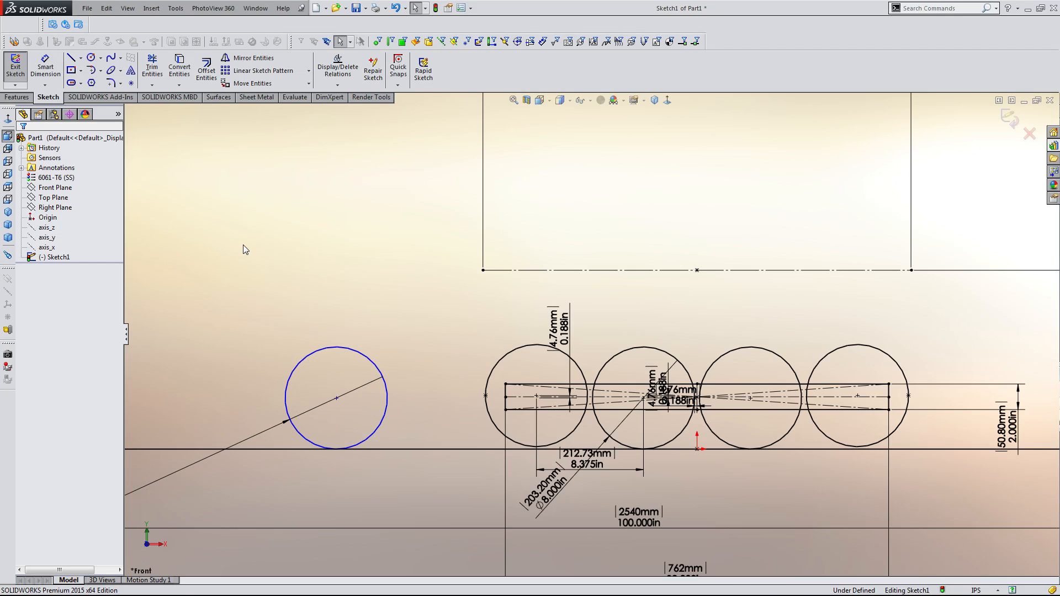
Move the free circle's diameter dimension above and to the left of the circle.
{"action": "scroll", "coordinate": [294, 270], "scroll_direction": "up", "scroll_amount": 4}
{"action": "scroll", "coordinate": [352, 357], "scroll_direction": "down", "scroll_amount": 2}
{"action": "mouse_move", "coordinate": [308, 424]}
{"action": "left_mouse_down"}
{"action": "mouse_move", "coordinate": [362, 289]}
{"action": "mouse_move", "coordinate": [352, 288]}
{"action": "left_mouse_up"}
{"action": "left_click", "coordinate": [332, 314]}
{"action": "scroll", "coordinate": [592, 334], "scroll_direction": "up", "scroll_amount": 2}
{"action": "scroll", "coordinate": [707, 331], "scroll_direction": "down", "scroll_amount": 3}
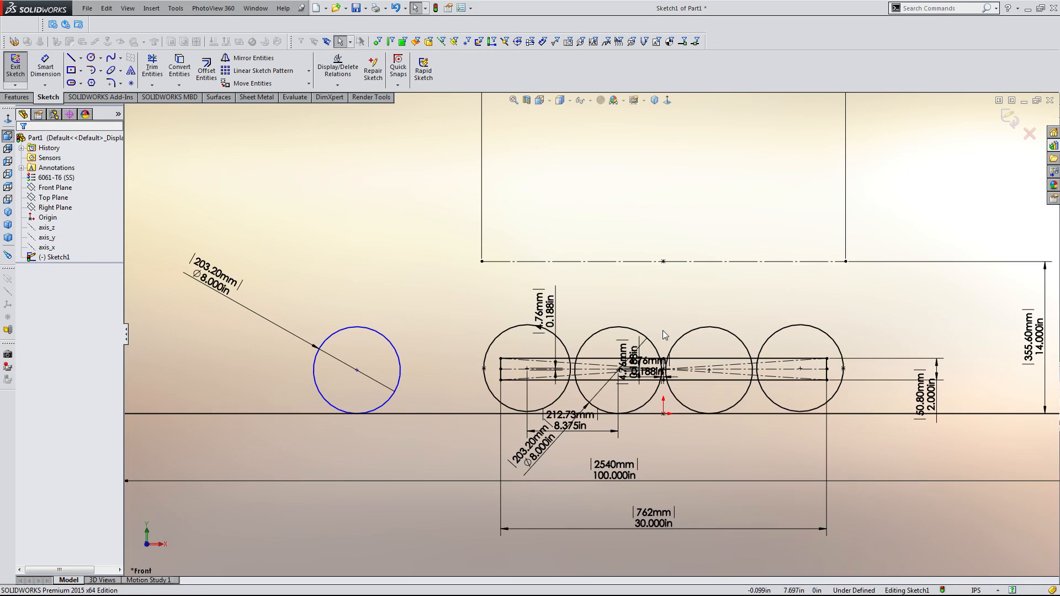
{"action": "scroll", "coordinate": [532, 361], "scroll_direction": "down", "scroll_amount": 4}
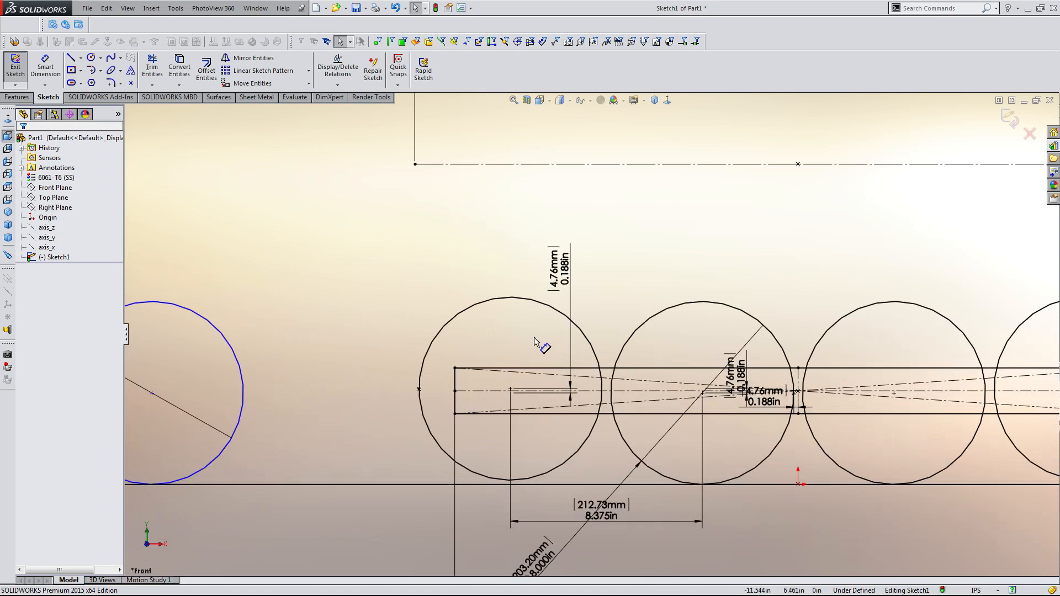
{"action": "scroll", "coordinate": [486, 349], "scroll_direction": "up", "scroll_amount": 1}
{"action": "scroll", "coordinate": [526, 293], "scroll_direction": "down", "scroll_amount": 1}
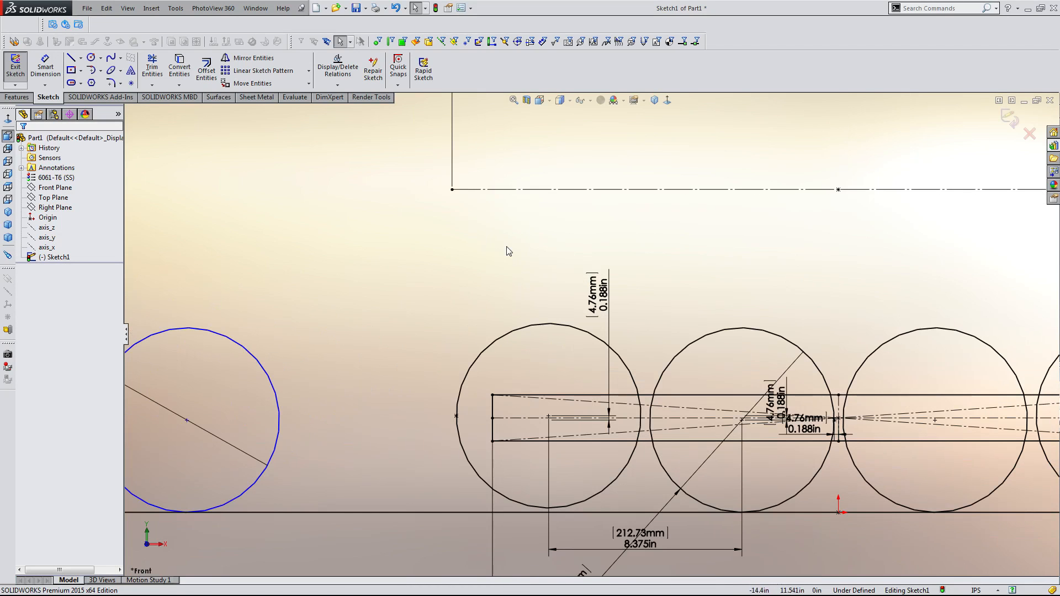
{"action": "left_click", "coordinate": [73, 57]}
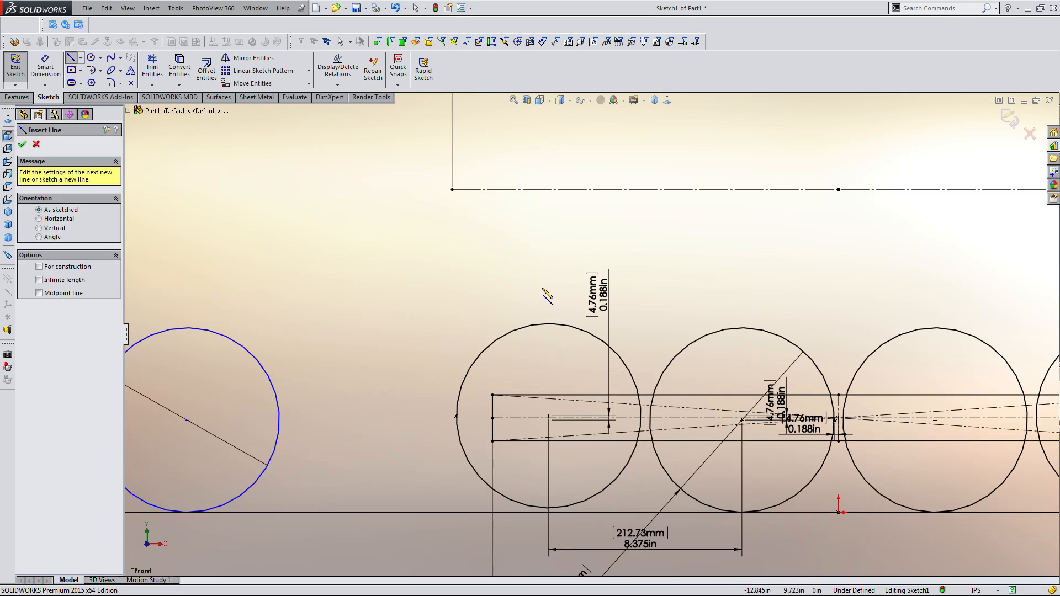
{"action": "scroll", "coordinate": [547, 291], "scroll_direction": "up", "scroll_amount": 2}
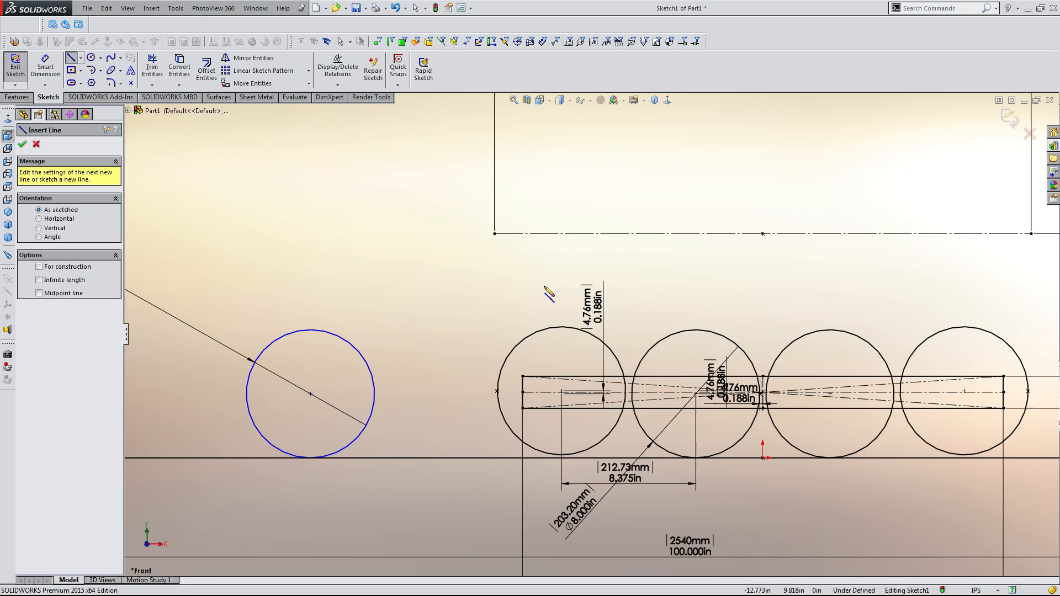
{"action": "scroll", "coordinate": [550, 295], "scroll_direction": "up", "scroll_amount": 4}
{"action": "scroll", "coordinate": [622, 329], "scroll_direction": "down", "scroll_amount": 4}
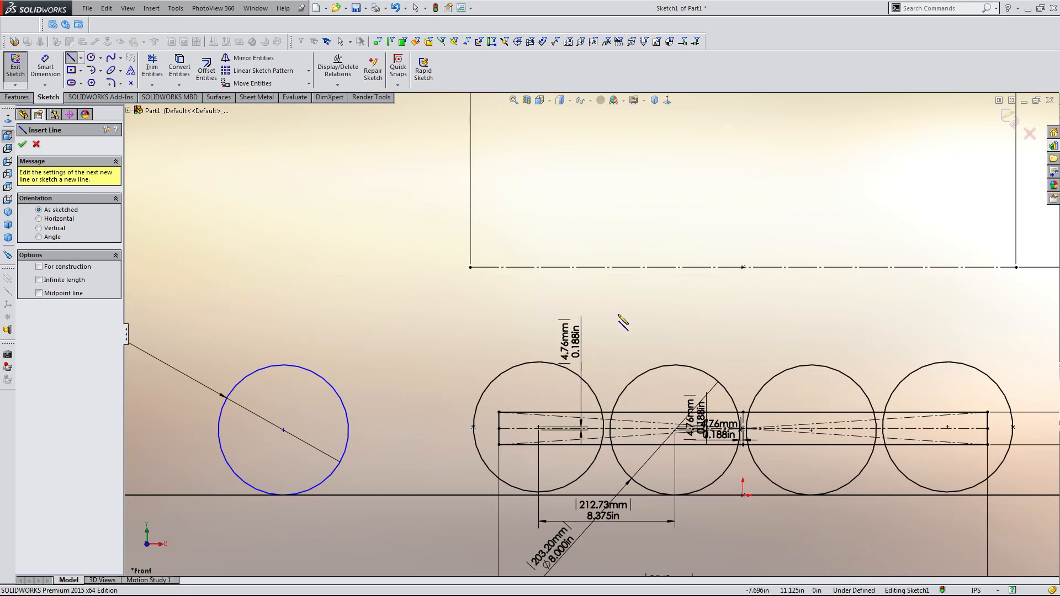
{"action": "key", "text": "Escape"}
Draw a small circle above and to the right of the free 8 in circle.
{"action": "scroll", "coordinate": [614, 326], "scroll_direction": "up", "scroll_amount": 3}
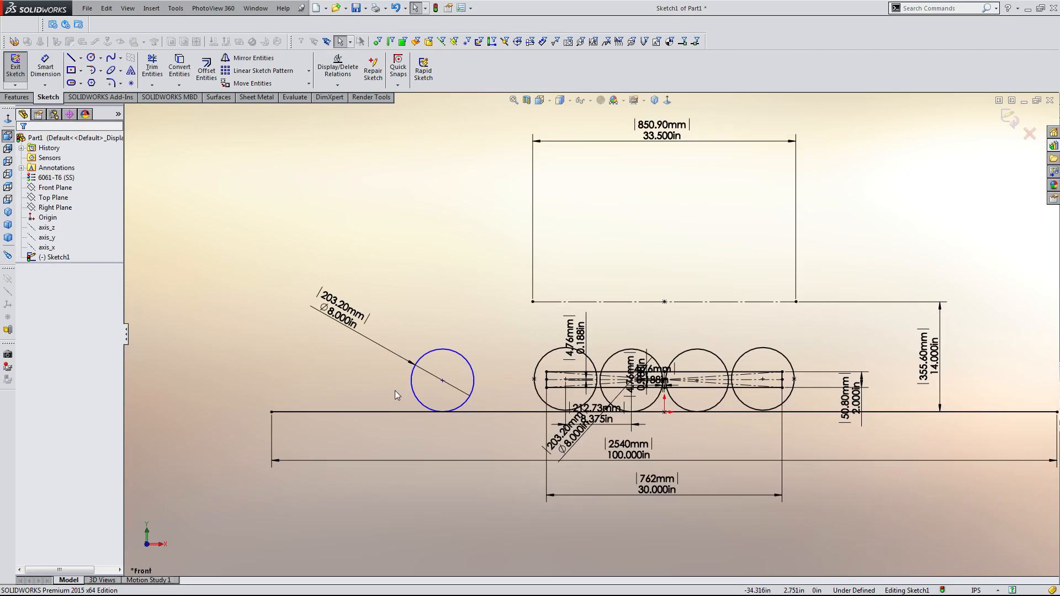
{"action": "scroll", "coordinate": [491, 337], "scroll_direction": "down", "scroll_amount": 2}
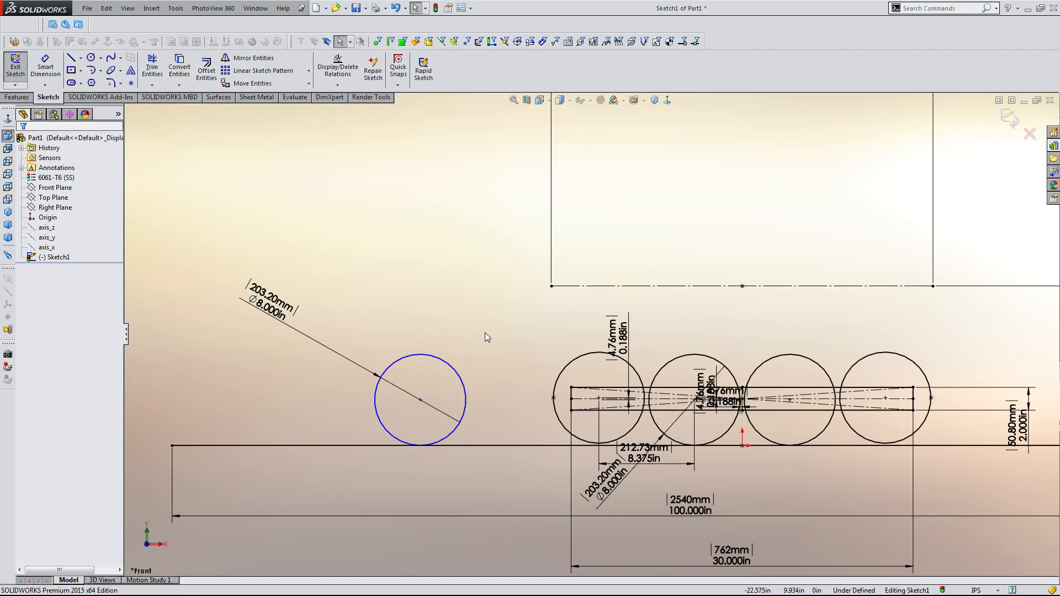
{"action": "scroll", "coordinate": [502, 333], "scroll_direction": "down", "scroll_amount": 2}
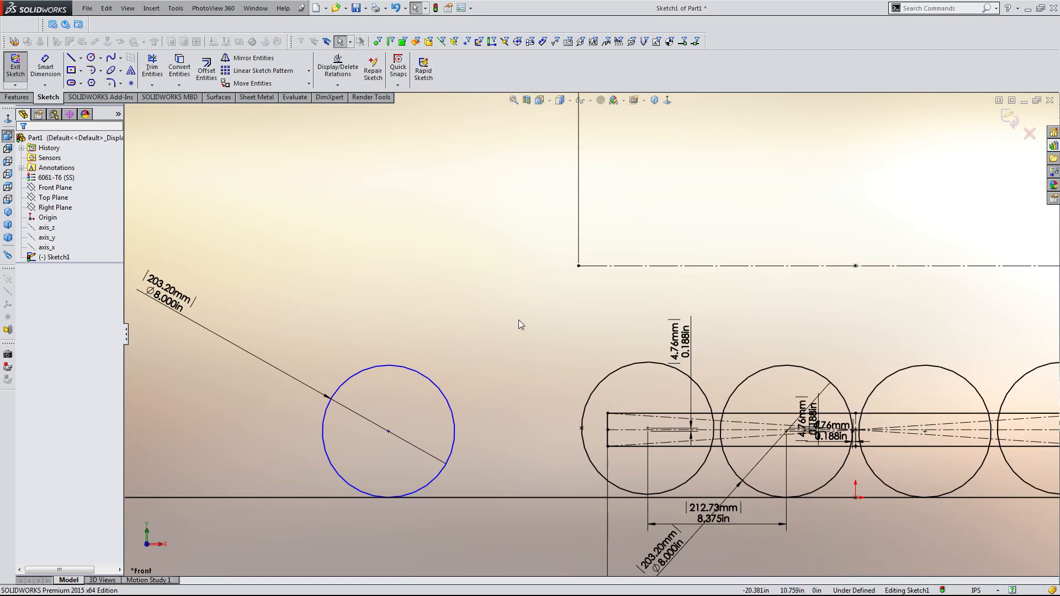
{"action": "key", "text": "c"}
{"action": "left_click", "coordinate": [495, 304]}
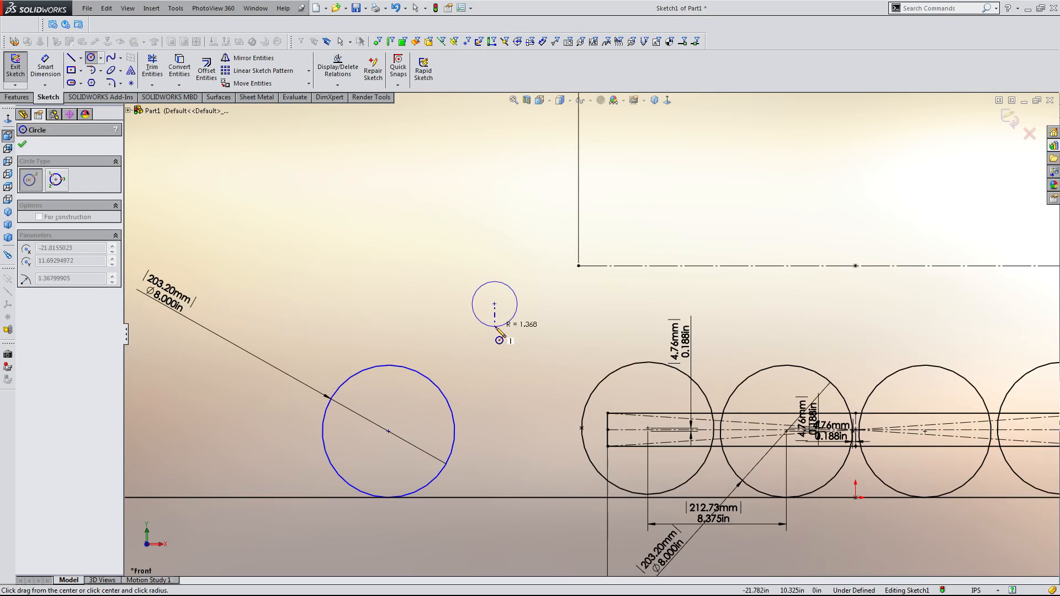
{"action": "left_click", "coordinate": [496, 329]}
{"action": "key", "text": "Escape"}
{"action": "key", "text": "Escape"}
Dimension the small circle's diameter as 4 in.
{"action": "key", "text": "d"}
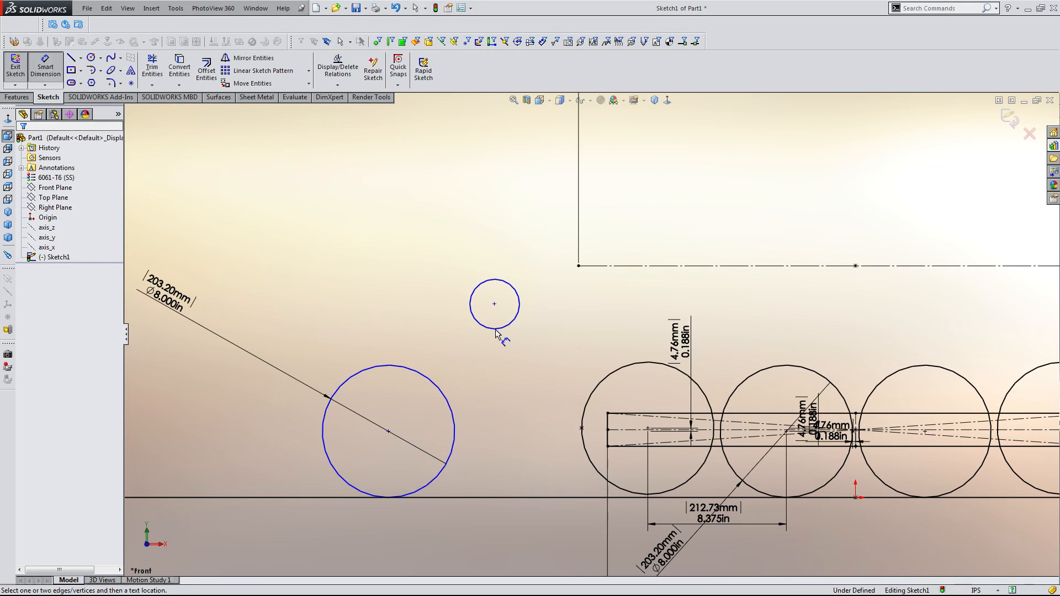
{"action": "left_click", "coordinate": [497, 329]}
{"action": "left_click", "coordinate": [365, 205]}
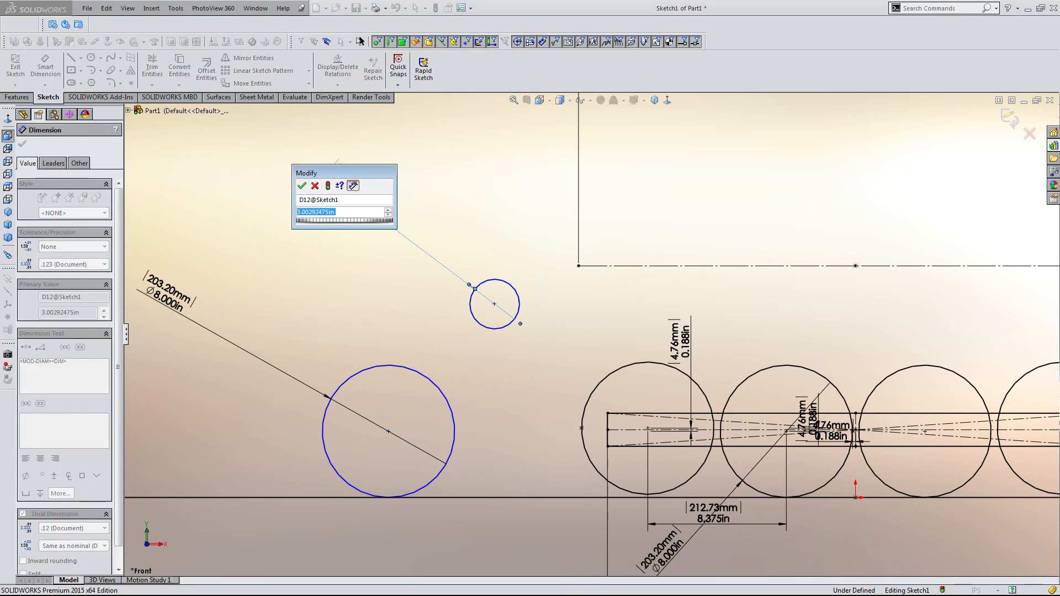
{"action": "type", "text": "4"}
{"action": "key", "text": "Return"}
{"action": "key", "text": "Escape"}
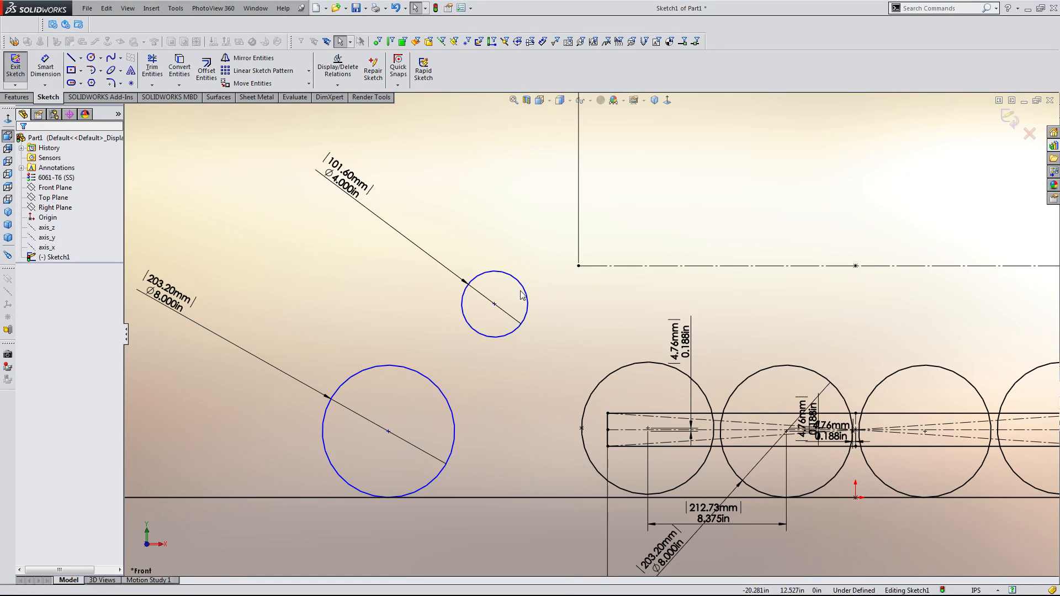
Reposition the 4 in circle up and to the left, and slide the 8 in circle to the right.
{"action": "scroll", "coordinate": [521, 309], "scroll_direction": "down", "scroll_amount": 3}
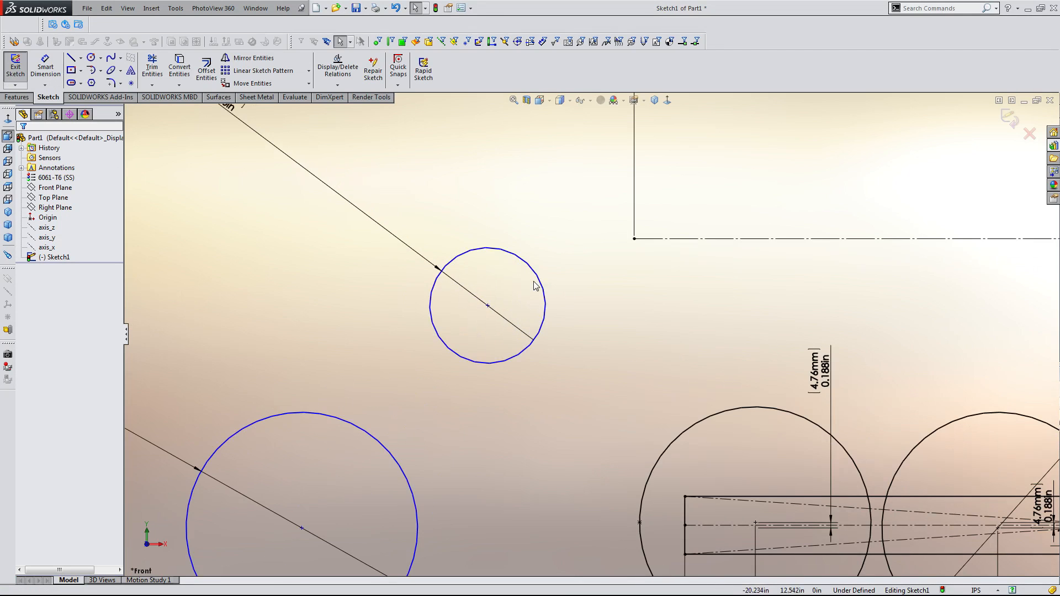
{"action": "scroll", "coordinate": [571, 372], "scroll_direction": "up", "scroll_amount": 3}
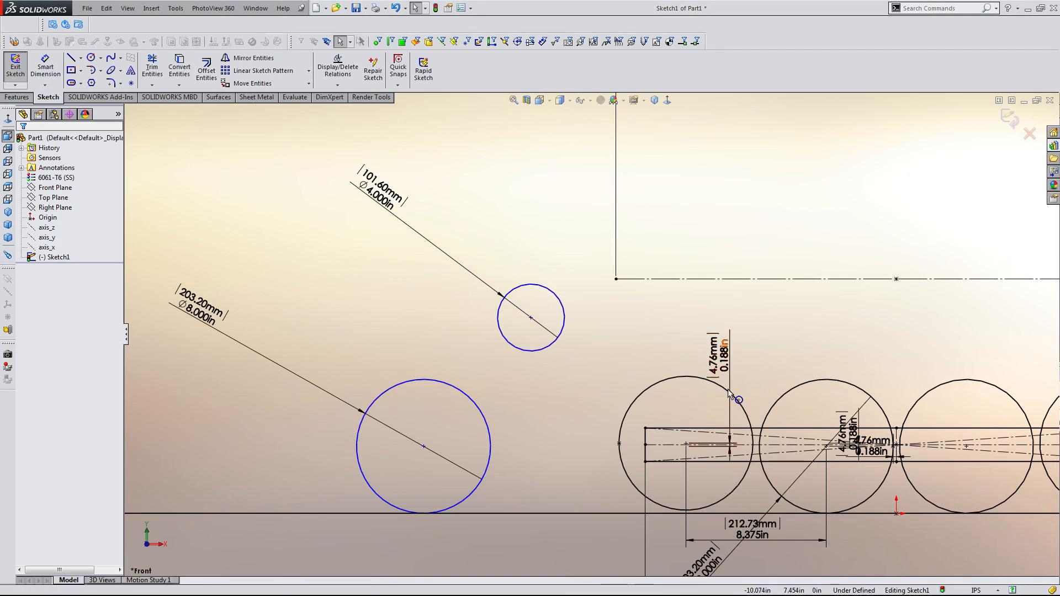
{"action": "scroll", "coordinate": [723, 387], "scroll_direction": "down", "scroll_amount": 2}
{"action": "scroll", "coordinate": [718, 400], "scroll_direction": "up", "scroll_amount": 4}
{"action": "scroll", "coordinate": [586, 329], "scroll_direction": "up", "scroll_amount": 3}
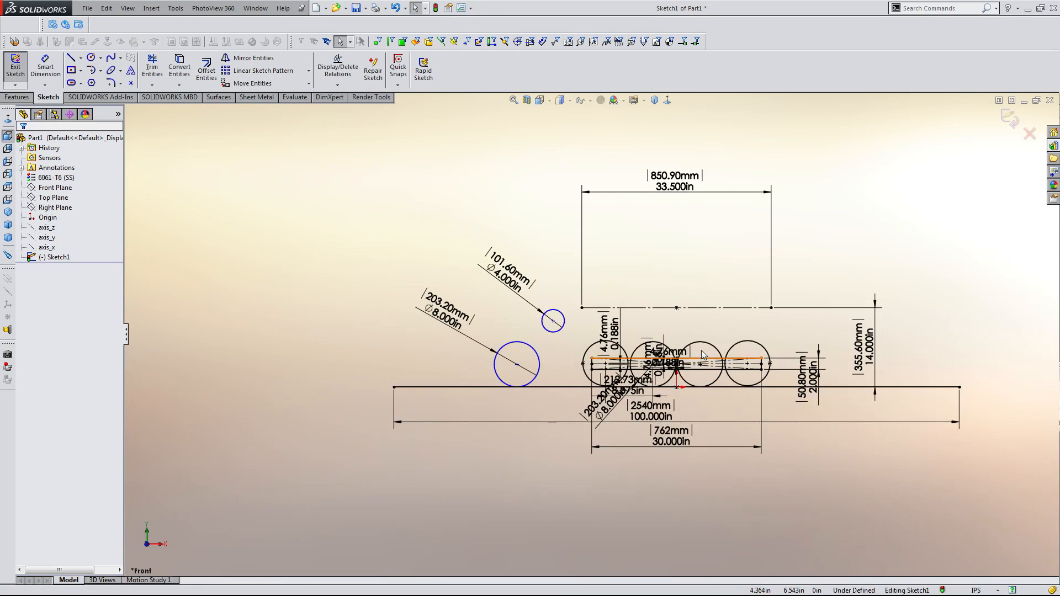
{"action": "scroll", "coordinate": [718, 354], "scroll_direction": "down", "scroll_amount": 4}
{"action": "left_click_drag", "start_coordinate": [293, 274], "coordinate": [310, 295]}
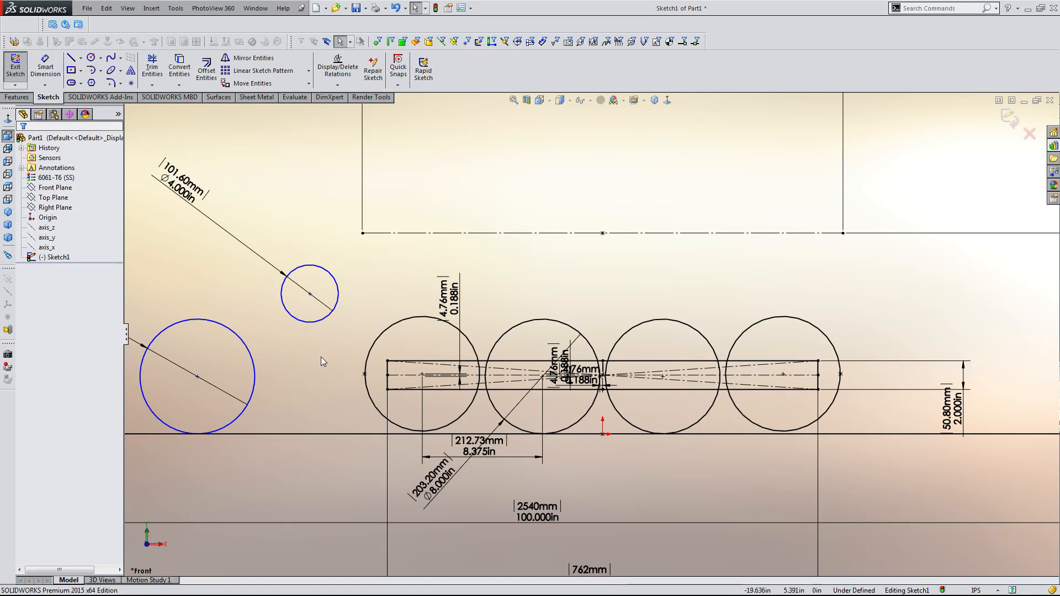
{"action": "scroll", "coordinate": [568, 320], "scroll_direction": "up", "scroll_amount": 3}
{"action": "scroll", "coordinate": [371, 272], "scroll_direction": "down", "scroll_amount": 3}
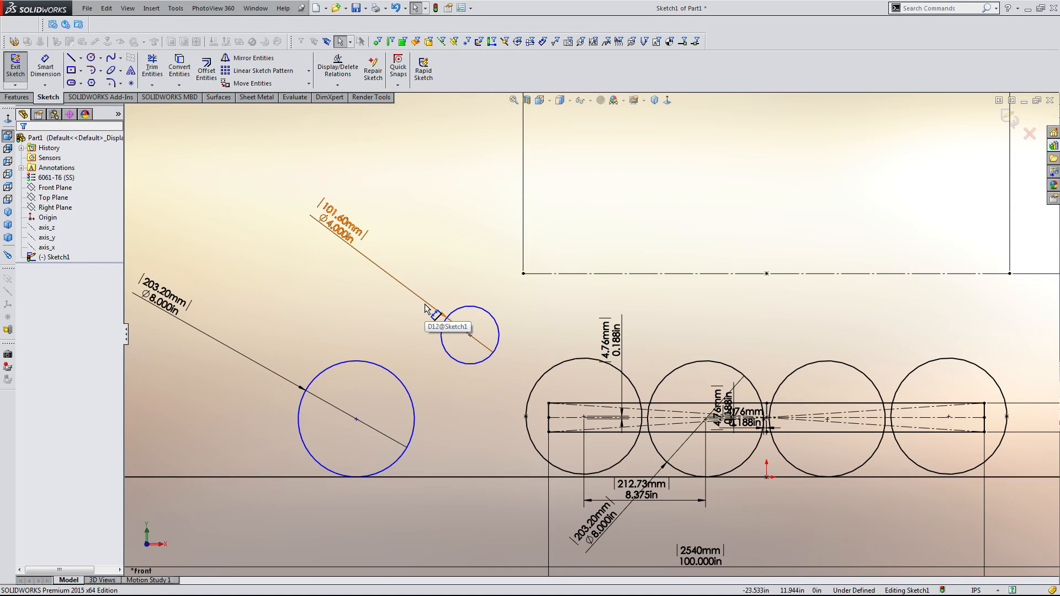
{"action": "scroll", "coordinate": [665, 442], "scroll_direction": "down", "scroll_amount": 5}
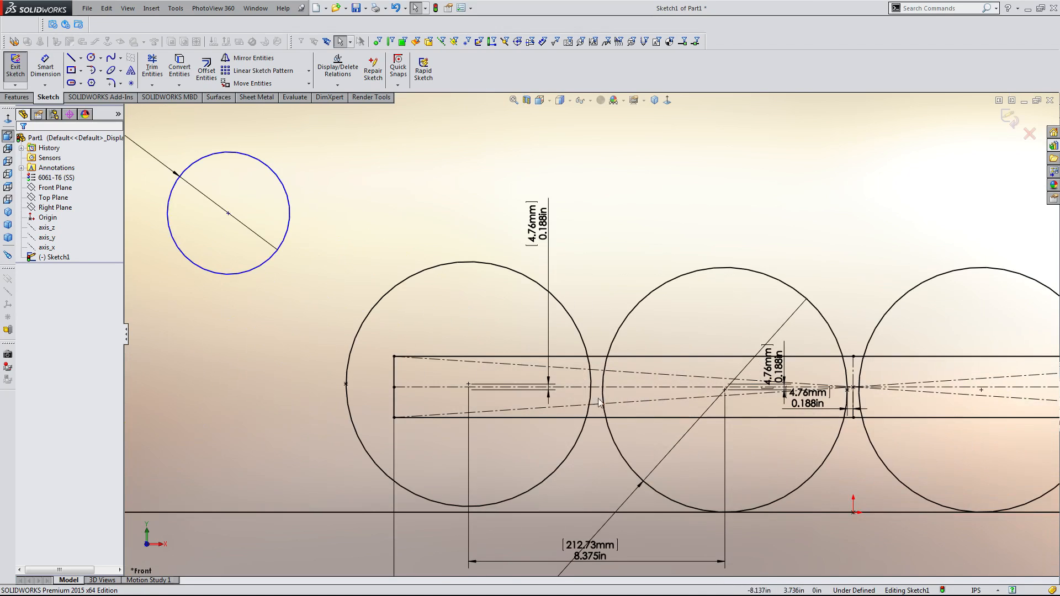
{"action": "scroll", "coordinate": [534, 403], "scroll_direction": "up", "scroll_amount": 4}
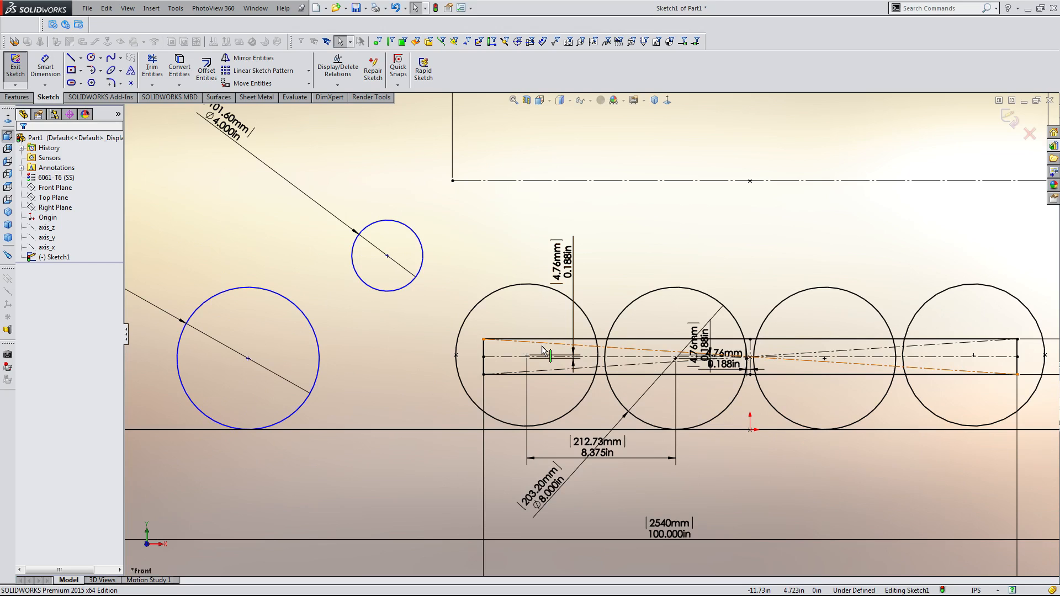
{"action": "scroll", "coordinate": [387, 308], "scroll_direction": "down", "scroll_amount": 2}
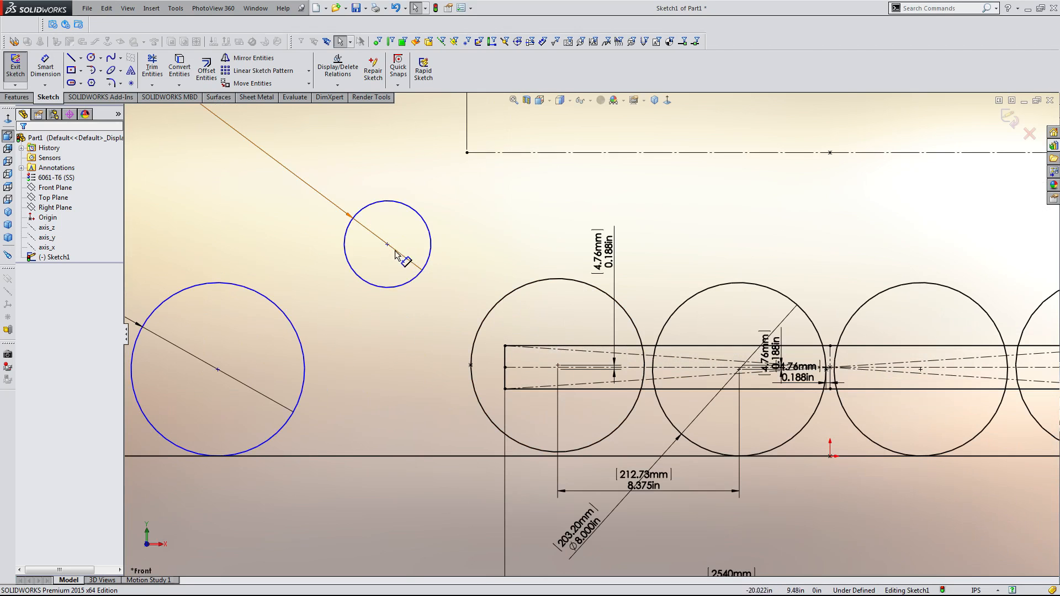
{"action": "left_click_drag", "start_coordinate": [387, 245], "coordinate": [357, 217]}
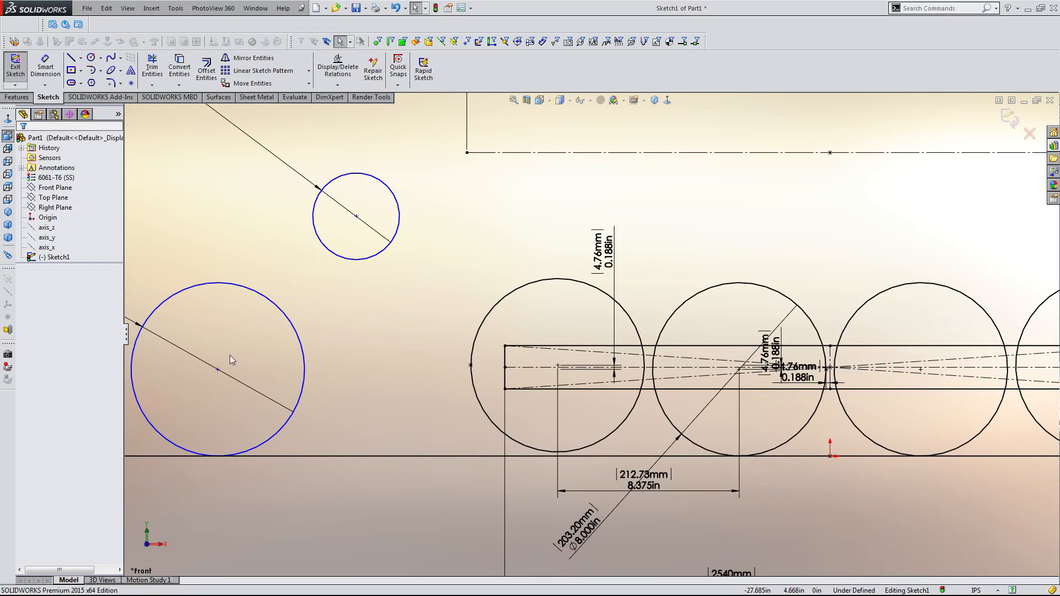
{"action": "left_click_drag", "start_coordinate": [218, 372], "coordinate": [341, 372]}
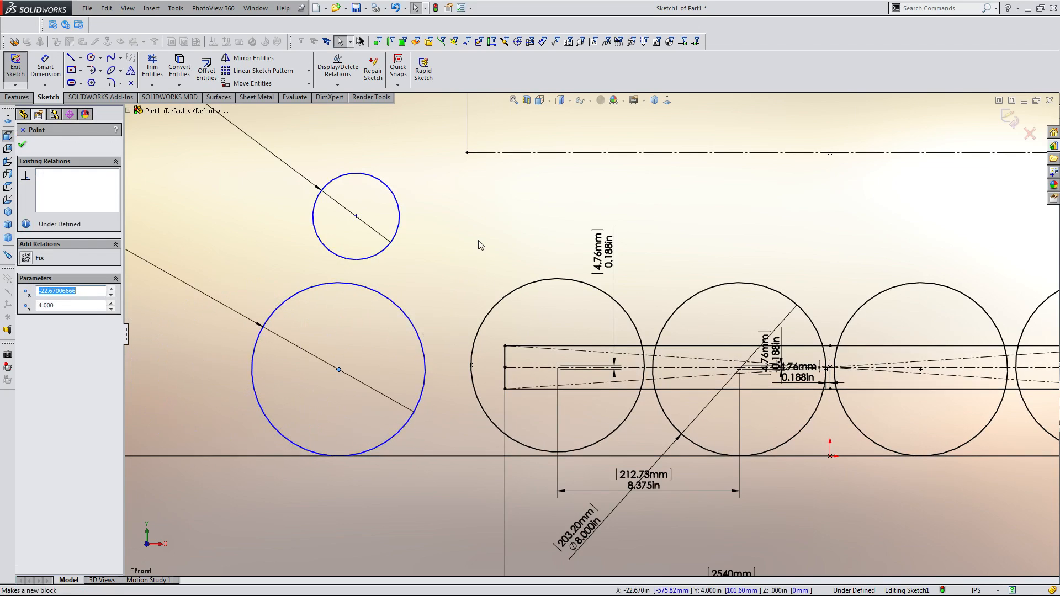
{"action": "scroll", "coordinate": [464, 256], "scroll_direction": "up", "scroll_amount": 2}
{"action": "scroll", "coordinate": [464, 253], "scroll_direction": "up", "scroll_amount": 1}
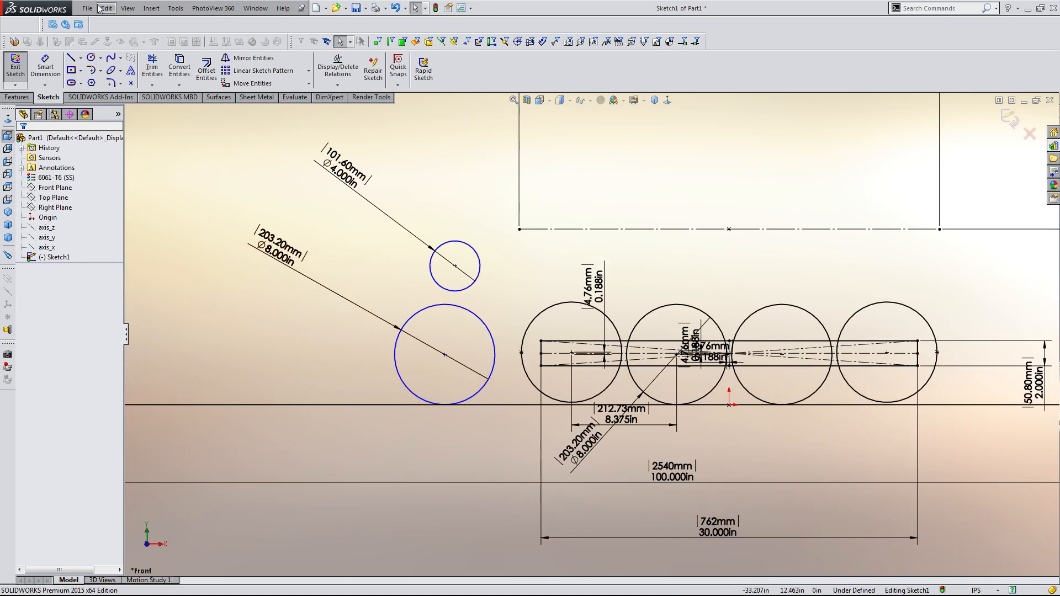
{"action": "left_click", "coordinate": [80, 57]}
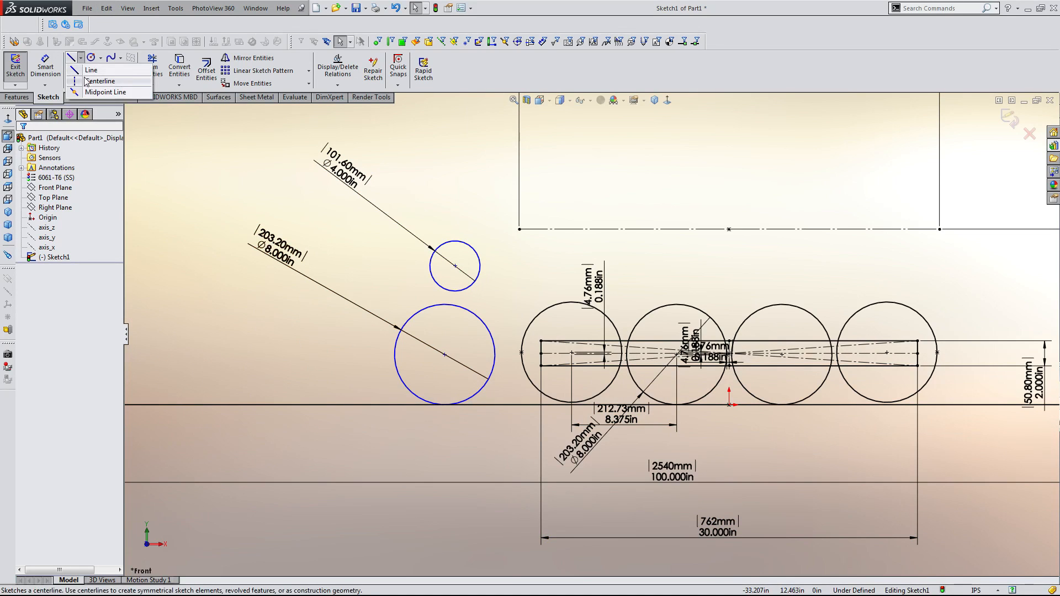
{"action": "left_click", "coordinate": [172, 220]}
Move the 8 in circle back to the left and the 4 in circle down and left beside it.
{"action": "scroll", "coordinate": [558, 313], "scroll_direction": "up", "scroll_amount": 2}
{"action": "scroll", "coordinate": [702, 304], "scroll_direction": "down", "scroll_amount": 2}
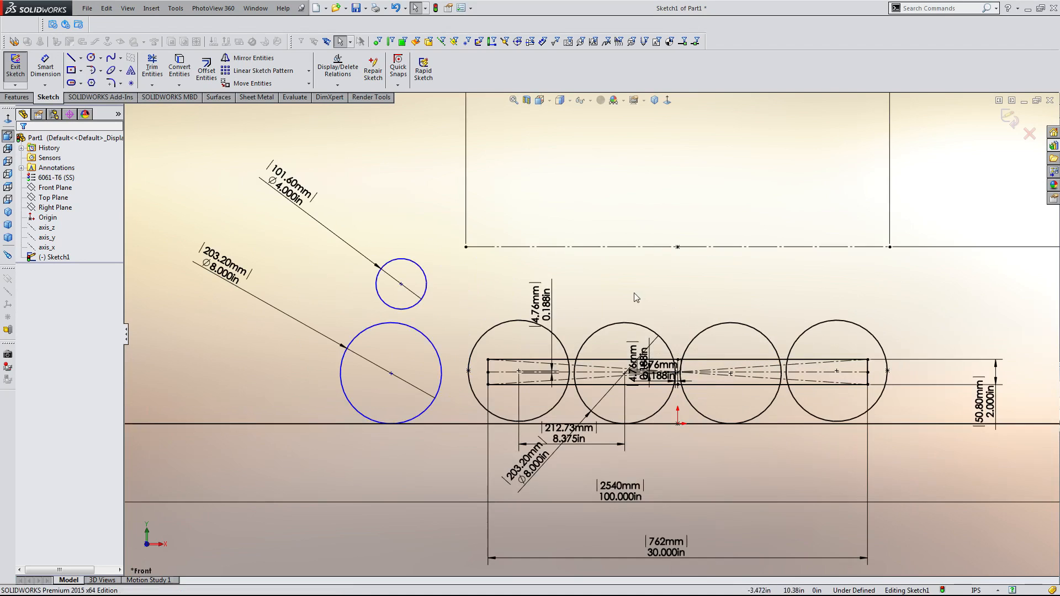
{"action": "left_click_drag", "start_coordinate": [391, 375], "coordinate": [325, 389]}
{"action": "mouse_move", "coordinate": [401, 284]}
{"action": "left_mouse_down"}
{"action": "mouse_move", "coordinate": [349, 291]}
{"action": "mouse_move", "coordinate": [374, 305]}
{"action": "left_mouse_up"}
{"action": "scroll", "coordinate": [511, 343], "scroll_direction": "down", "scroll_amount": 1}
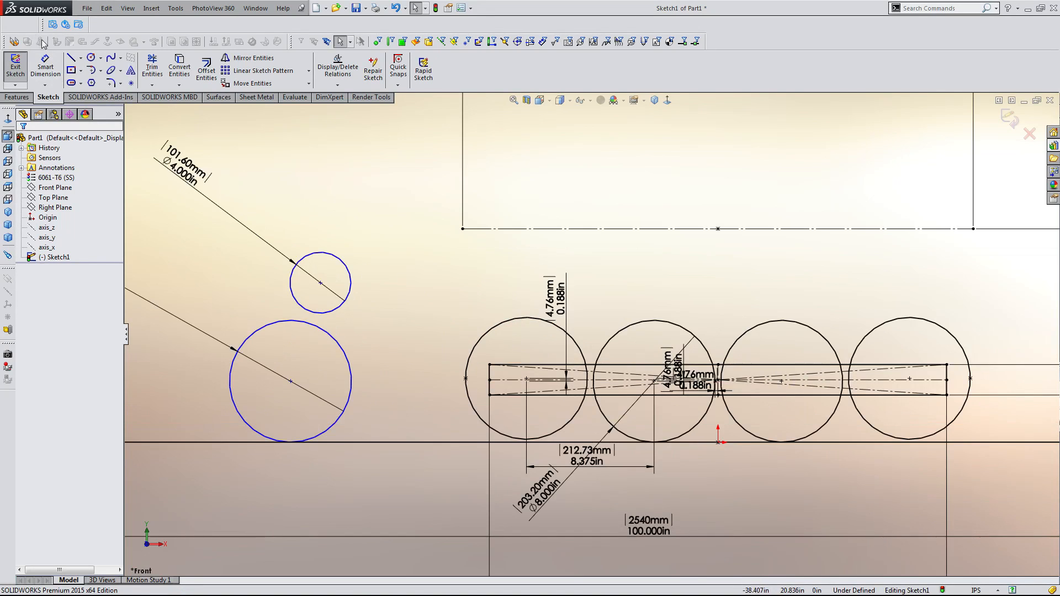
Draw a closed four-line rectangle about 1.8 in wide and 4 in tall between the 8 in circle and the row of circles.
{"action": "left_click", "coordinate": [72, 58]}
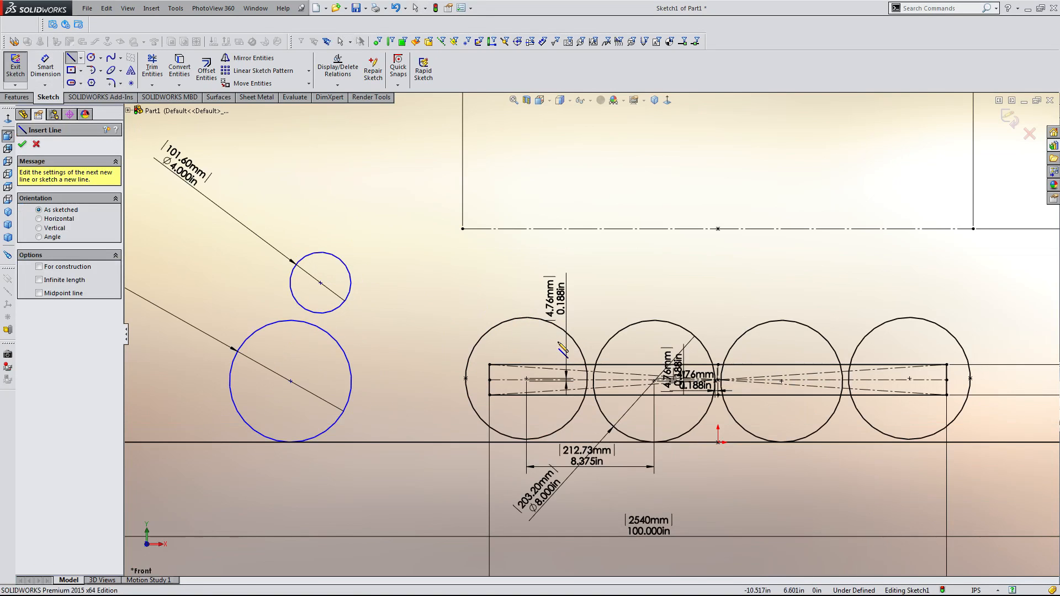
{"action": "scroll", "coordinate": [558, 348], "scroll_direction": "down", "scroll_amount": 1}
{"action": "scroll", "coordinate": [547, 356], "scroll_direction": "down", "scroll_amount": 1}
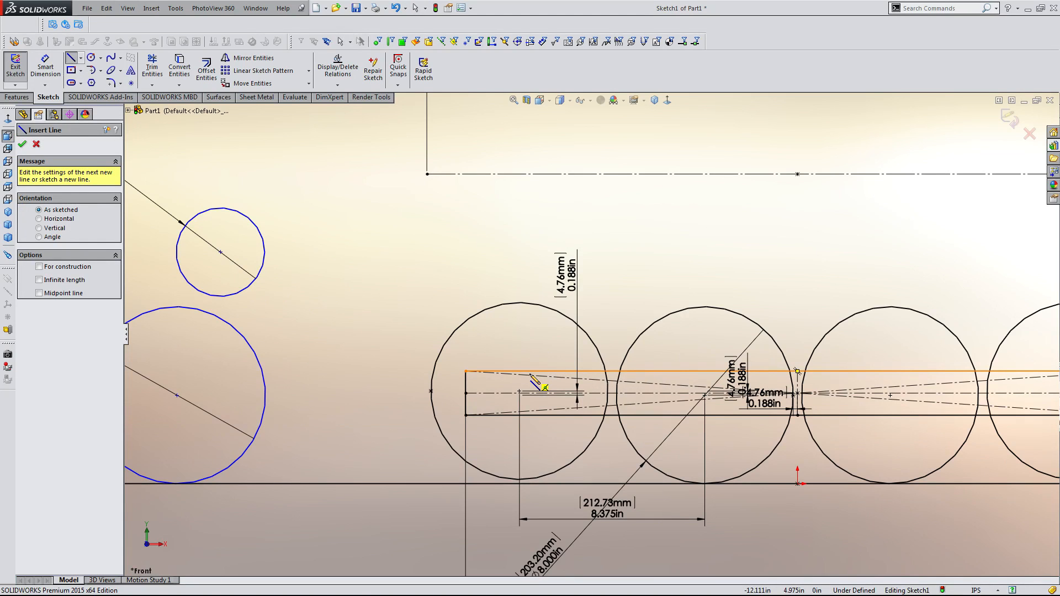
{"action": "scroll", "coordinate": [531, 377], "scroll_direction": "up", "scroll_amount": 1}
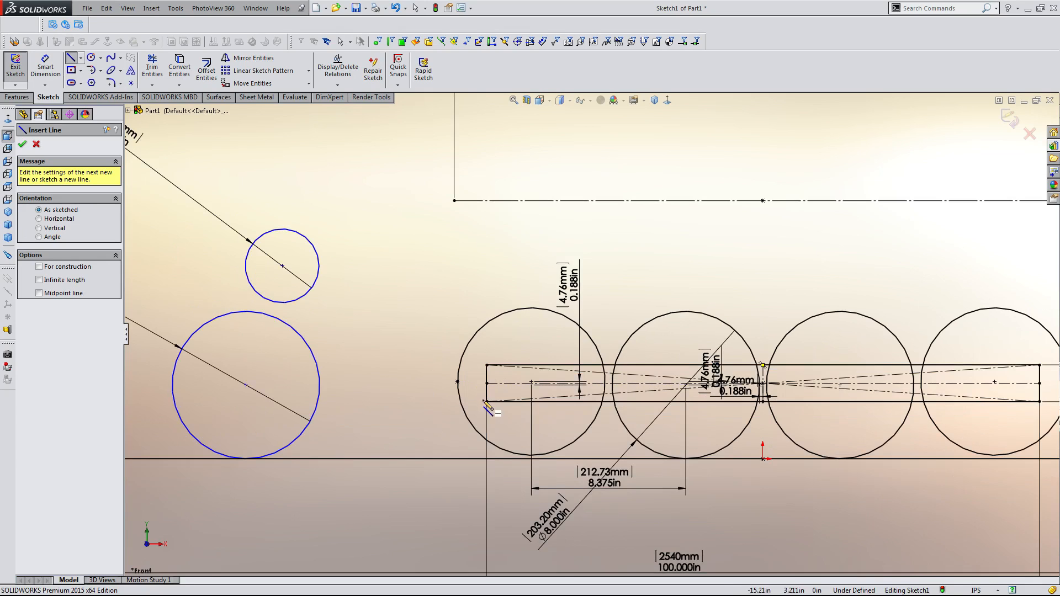
{"action": "left_click", "coordinate": [376, 319]}
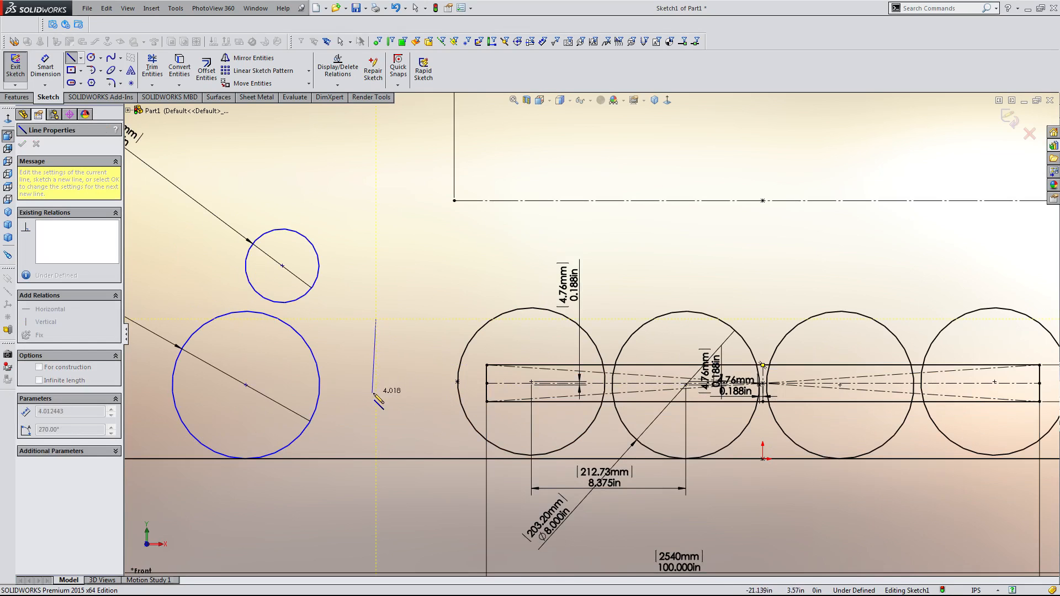
{"action": "left_click", "coordinate": [376, 393]}
{"action": "left_click", "coordinate": [410, 393]}
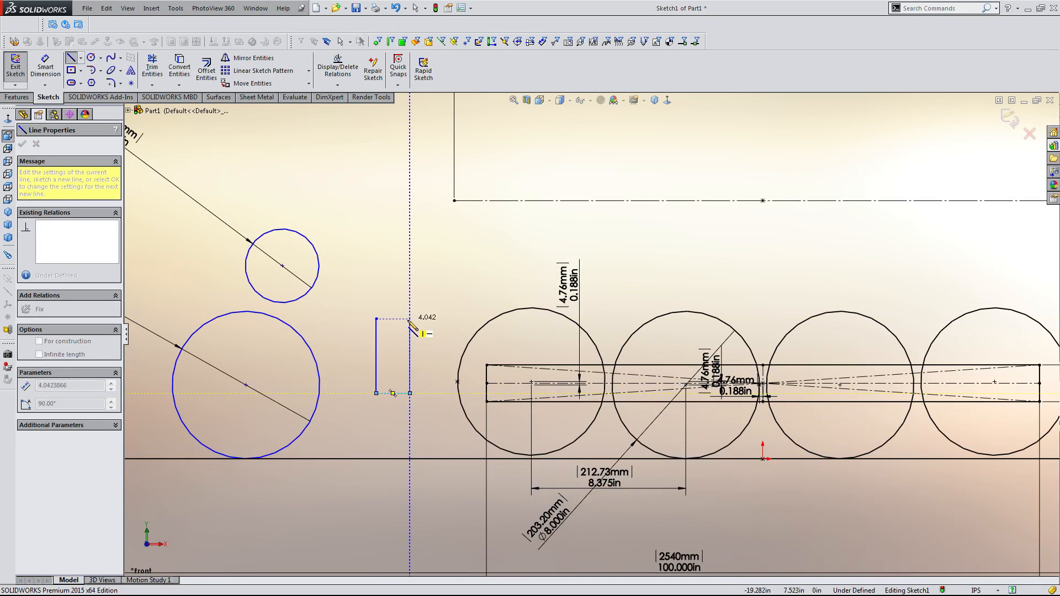
{"action": "left_click", "coordinate": [410, 318]}
{"action": "left_click", "coordinate": [377, 319]}
{"action": "key", "text": "Escape"}
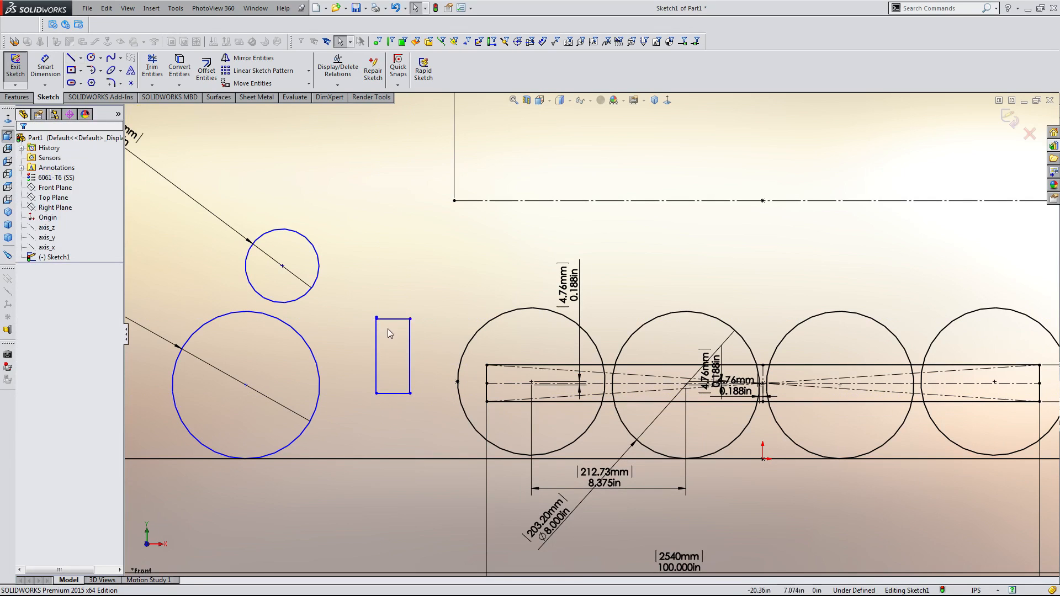
Dimension the new rectangle's width as 3.25 in and its height as 5 in.
{"action": "key", "text": "d"}
{"action": "left_click", "coordinate": [397, 394]}
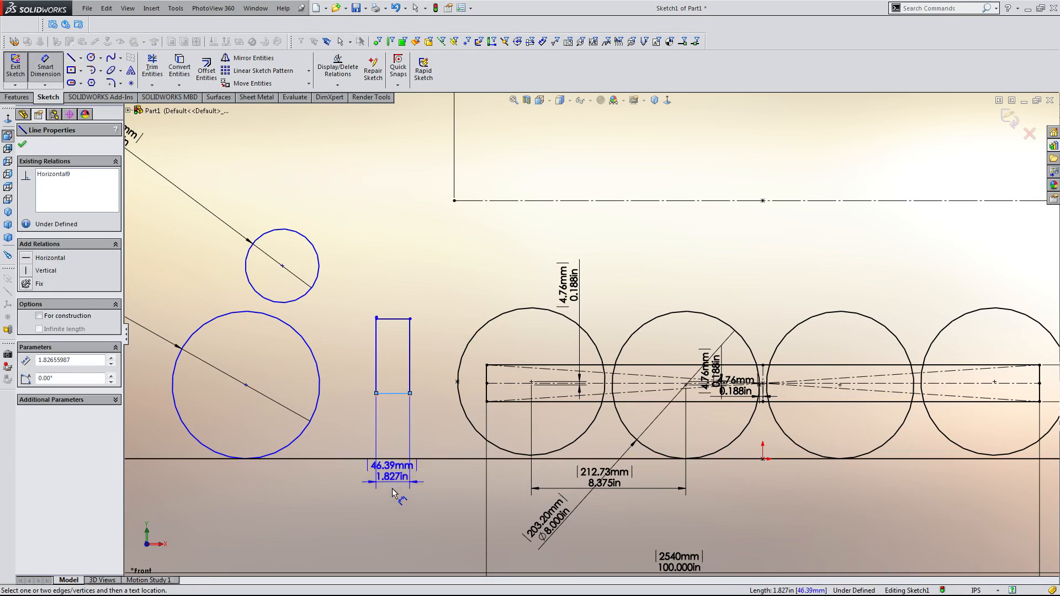
{"action": "left_click", "coordinate": [390, 486]}
{"action": "type", "text": "3.25"}
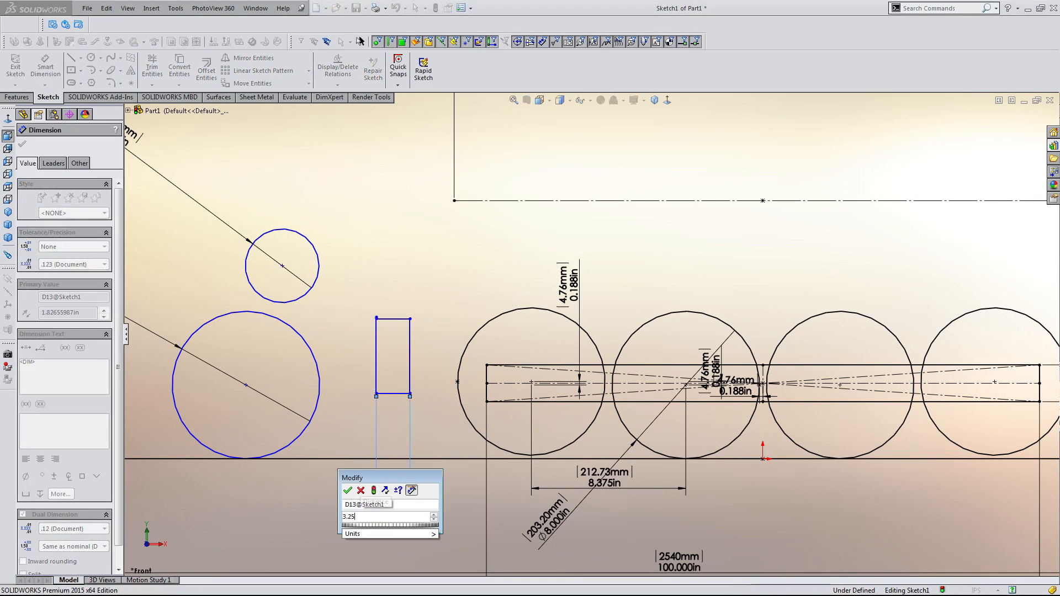
{"action": "key", "text": "Return"}
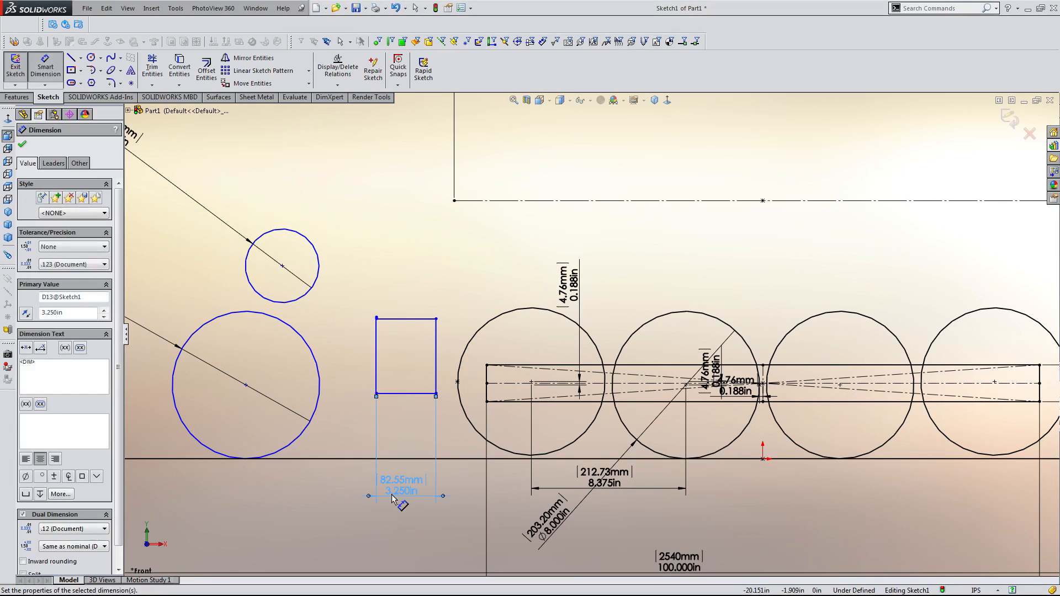
{"action": "left_click", "coordinate": [376, 380]}
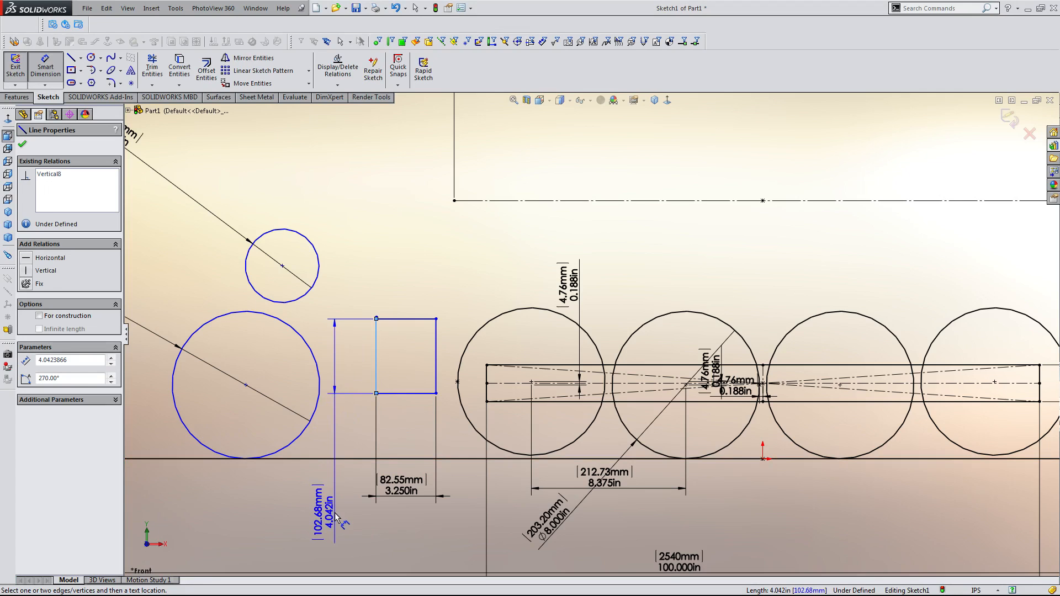
{"action": "left_click", "coordinate": [336, 518]}
{"action": "type", "text": "5"}
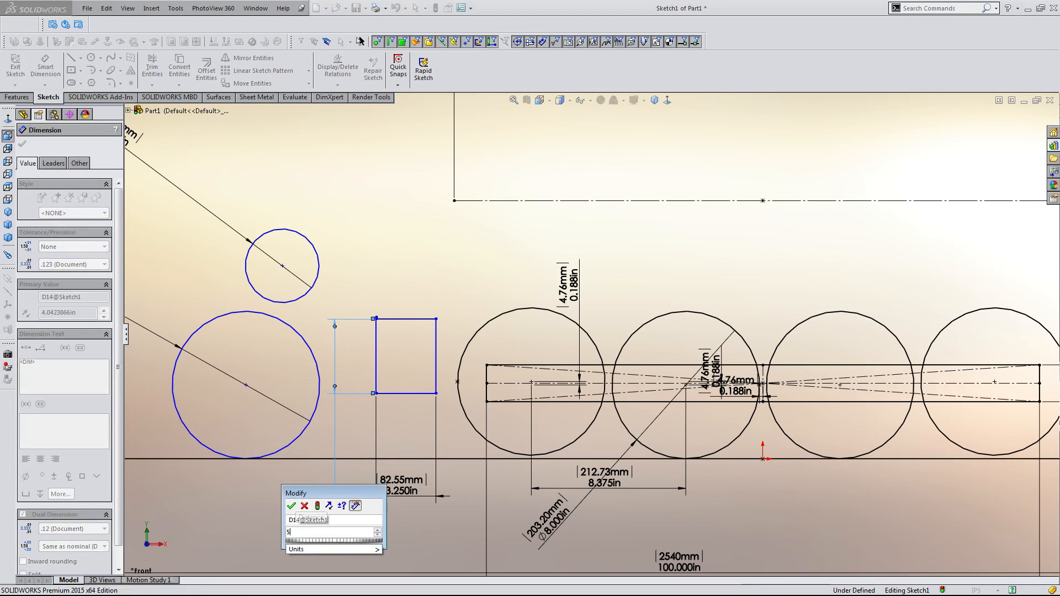
{"action": "key", "text": "Return"}
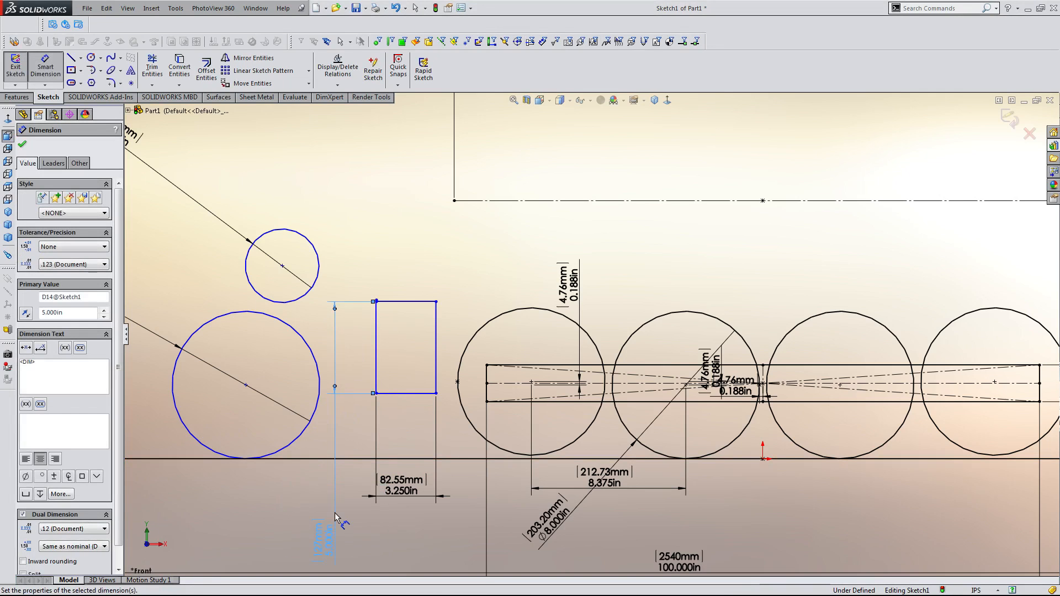
{"action": "key", "text": "Escape"}
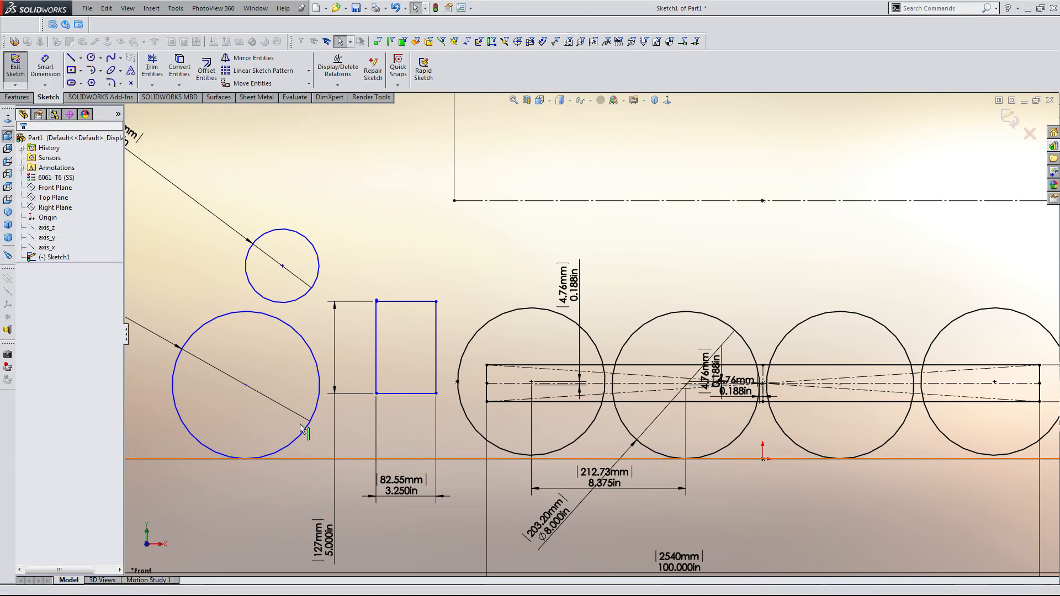
Fillet the new rectangle's two left corners with a 1.25 in radius.
{"action": "left_click", "coordinate": [113, 85]}
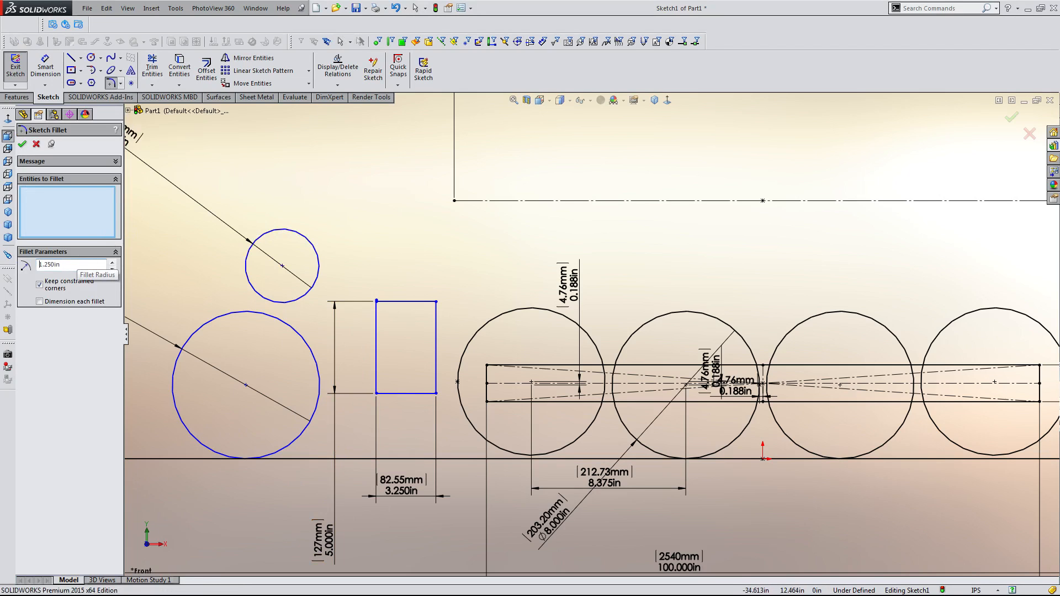
{"action": "scroll", "coordinate": [386, 298], "scroll_direction": "down", "scroll_amount": 5}
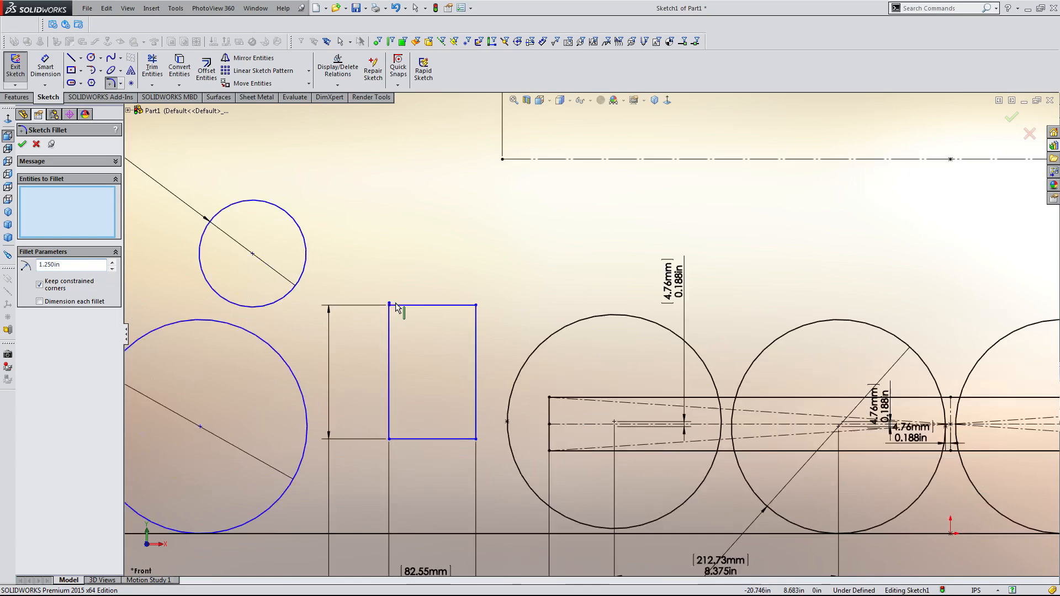
{"action": "left_click", "coordinate": [459, 316]}
{"action": "scroll", "coordinate": [444, 359], "scroll_direction": "up", "scroll_amount": 3}
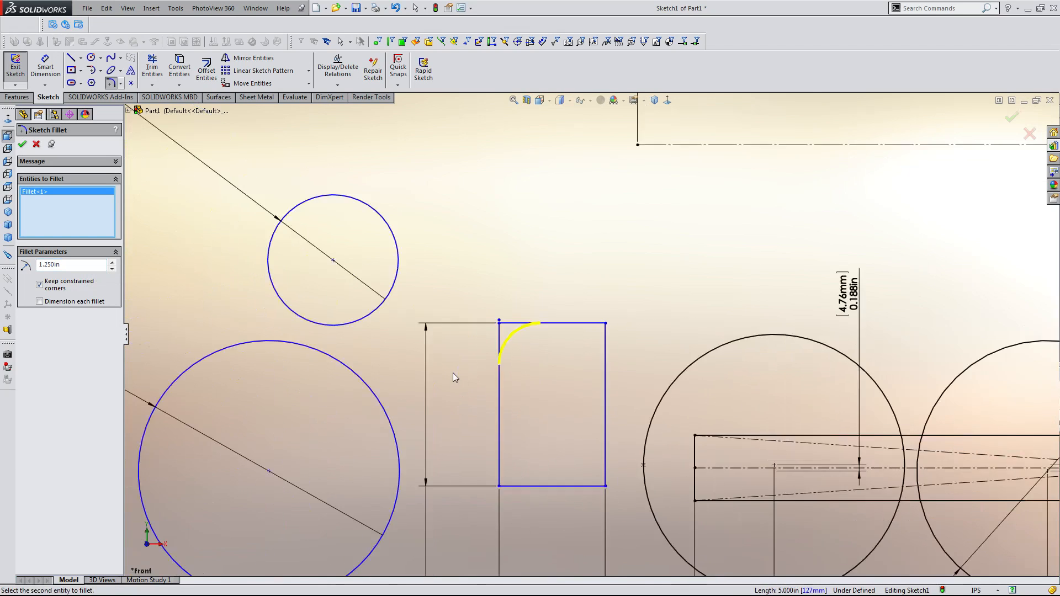
{"action": "left_click", "coordinate": [517, 416]}
{"action": "left_click", "coordinate": [542, 461]}
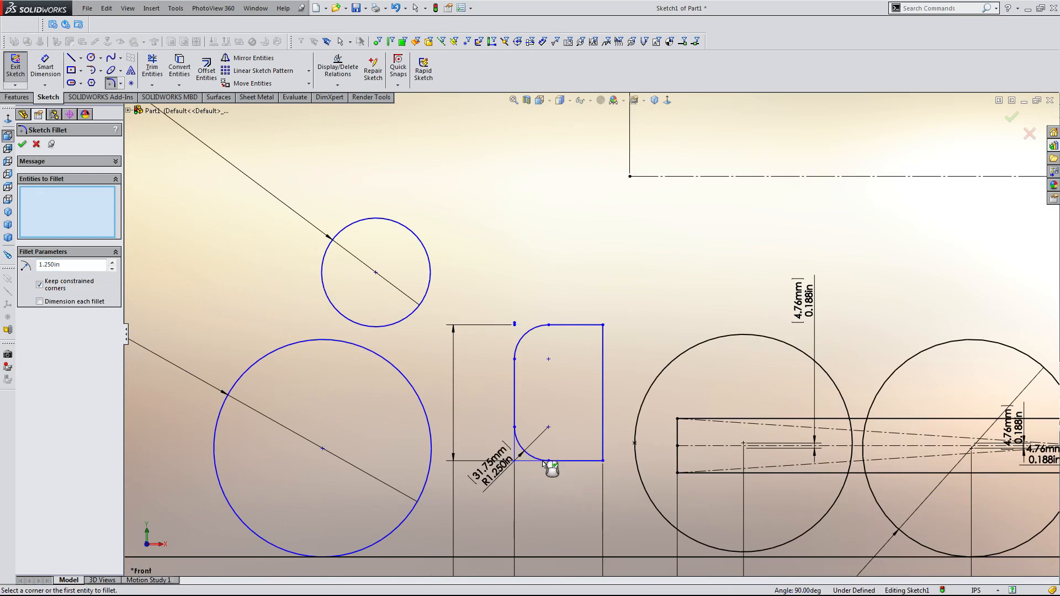
{"action": "scroll", "coordinate": [535, 354], "scroll_direction": "down", "scroll_amount": 2}
{"action": "scroll", "coordinate": [522, 331], "scroll_direction": "down", "scroll_amount": 3}
{"action": "key", "text": "Escape"}
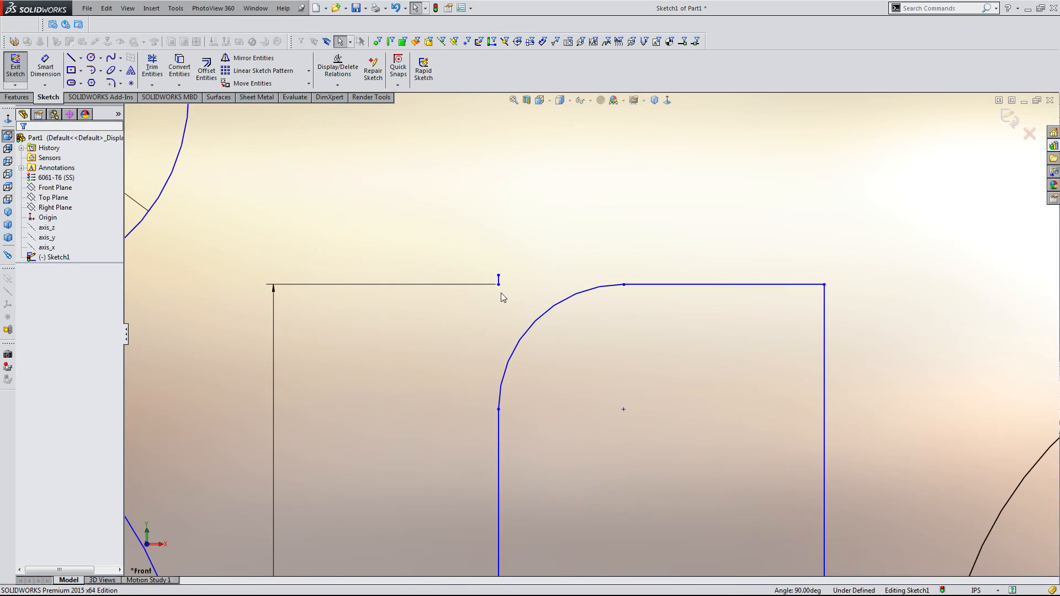
Delete the leftover stub point above the rectangle's upper fillet.
{"action": "left_click", "coordinate": [500, 287]}
{"action": "scroll", "coordinate": [501, 288], "scroll_direction": "down", "scroll_amount": 3}
{"action": "left_click", "coordinate": [526, 286]}
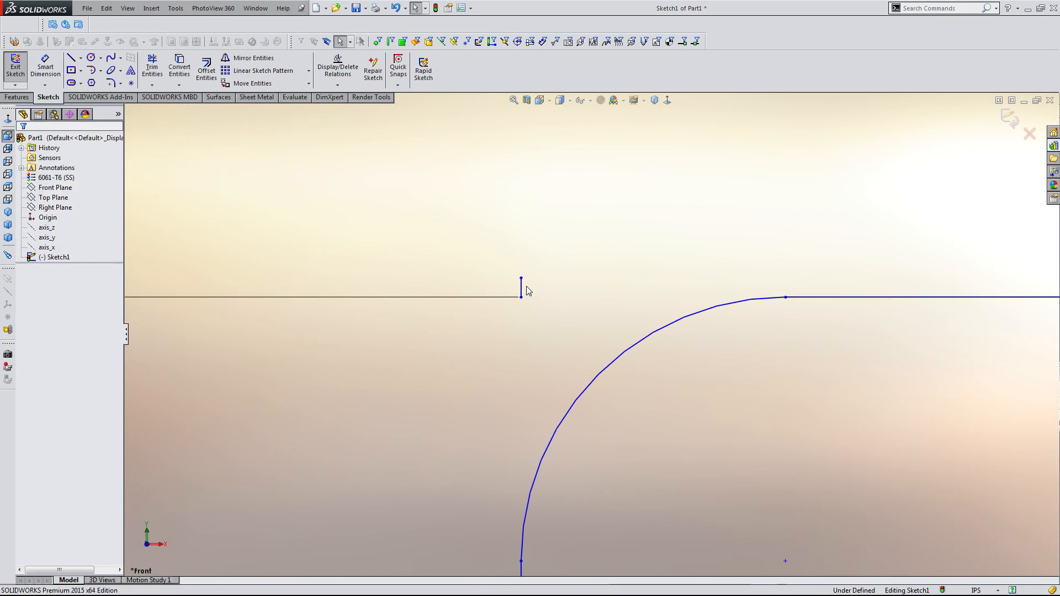
{"action": "left_click", "coordinate": [523, 286]}
{"action": "key", "text": "Delete"}
{"action": "left_click", "coordinate": [489, 312]}
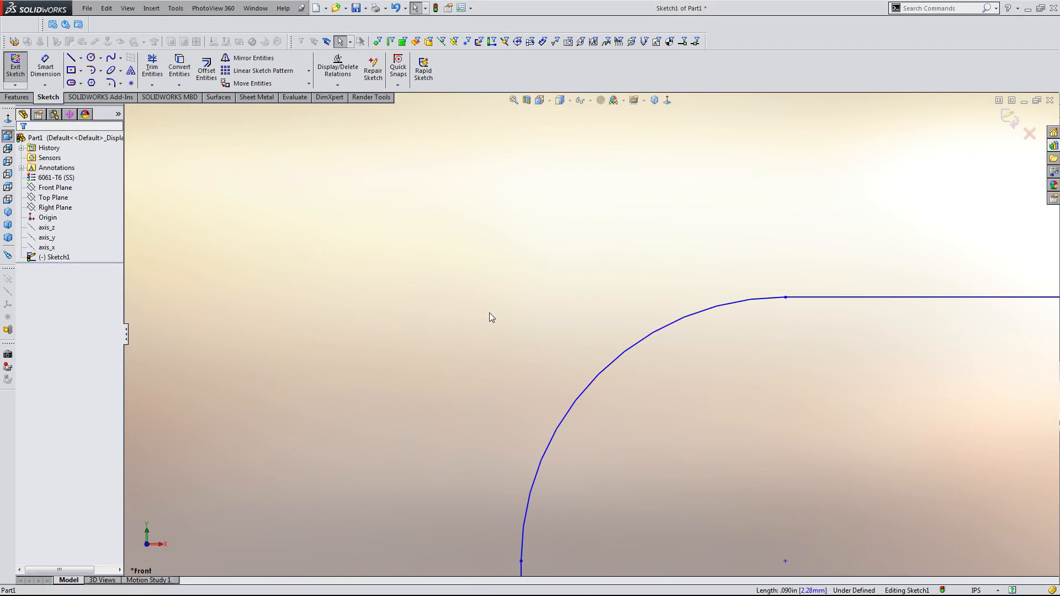
Dimension the filleted rectangle's height between its top and bottom edges as 5 in.
{"action": "scroll", "coordinate": [531, 334], "scroll_direction": "up", "scroll_amount": 4}
{"action": "scroll", "coordinate": [638, 381], "scroll_direction": "up", "scroll_amount": 7}
{"action": "key", "text": "d"}
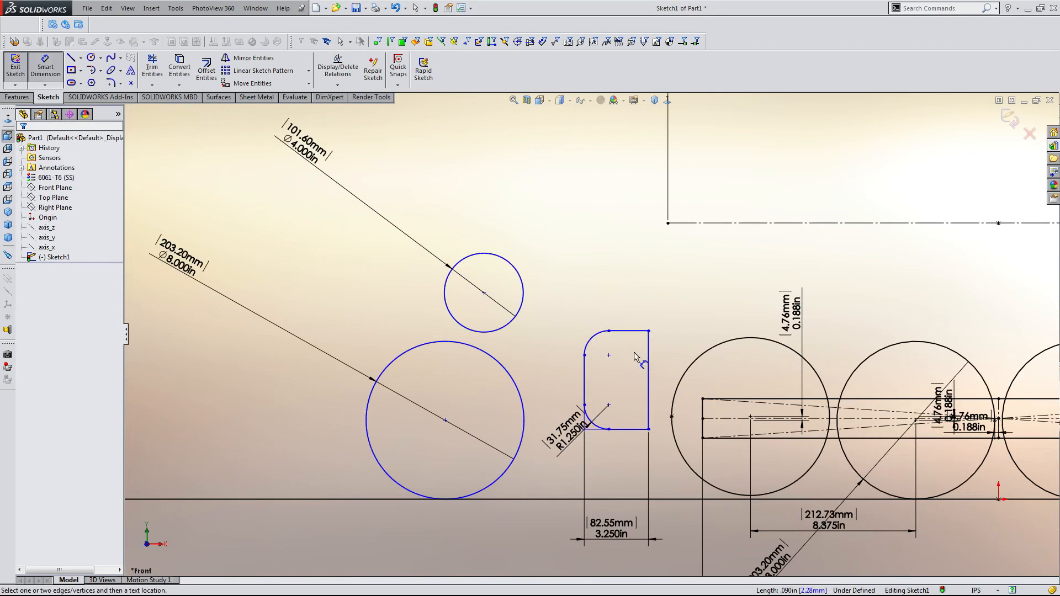
{"action": "left_click", "coordinate": [627, 332]}
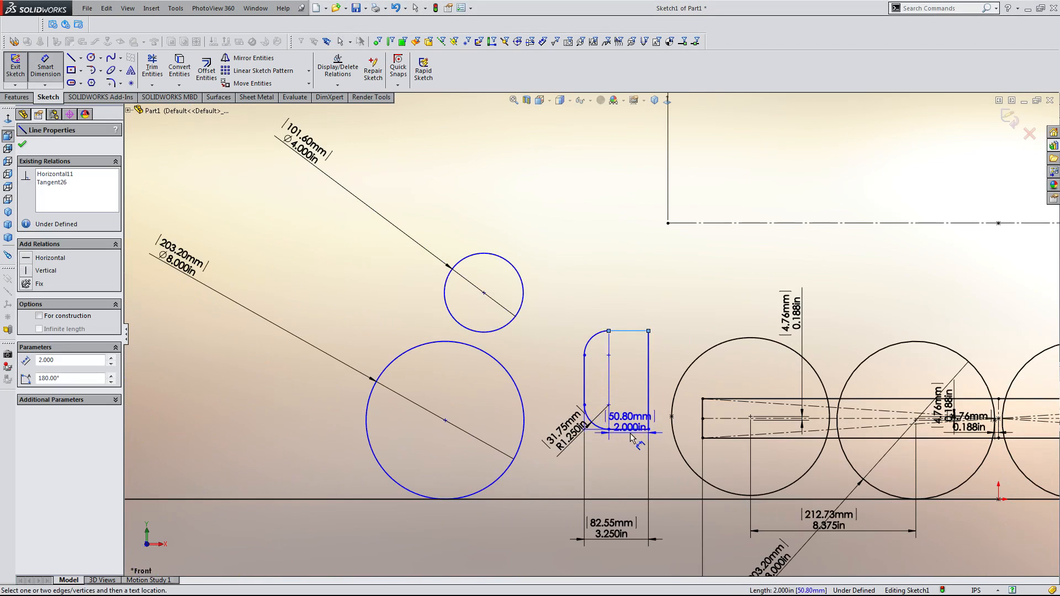
{"action": "left_click", "coordinate": [634, 429]}
{"action": "left_click", "coordinate": [634, 393]}
{"action": "key", "text": "Return"}
{"action": "key", "text": "Escape"}
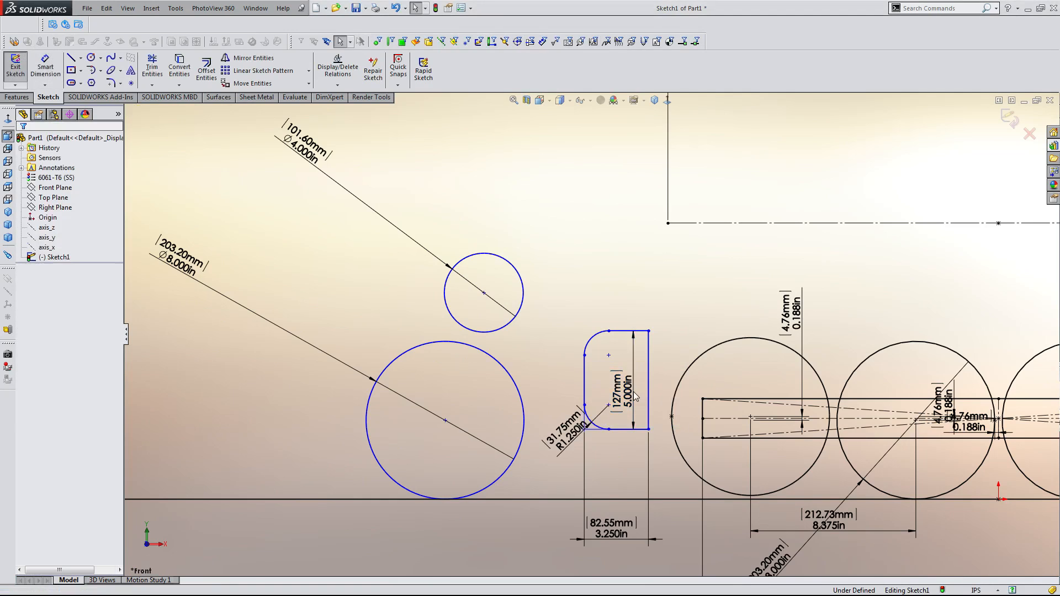
Reposition the rectangle's 5 in height dimension up above the rectangle.
{"action": "scroll", "coordinate": [649, 389], "scroll_direction": "up", "scroll_amount": 2}
{"action": "scroll", "coordinate": [670, 384], "scroll_direction": "down", "scroll_amount": 2}
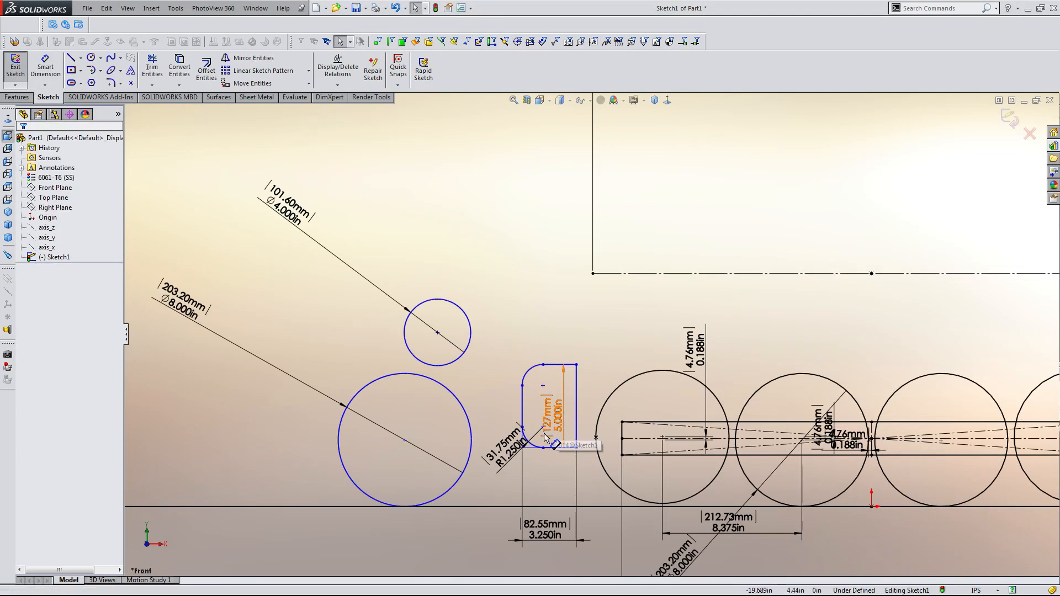
{"action": "left_click_drag", "start_coordinate": [544, 447], "coordinate": [498, 167]}
{"action": "left_click", "coordinate": [568, 408]}
Add a vertical relation between the rectangle's lower-right corner and the left end of the upper construction line.
{"action": "scroll", "coordinate": [568, 408], "scroll_direction": "up", "scroll_amount": 1}
{"action": "scroll", "coordinate": [626, 331], "scroll_direction": "up", "scroll_amount": 1}
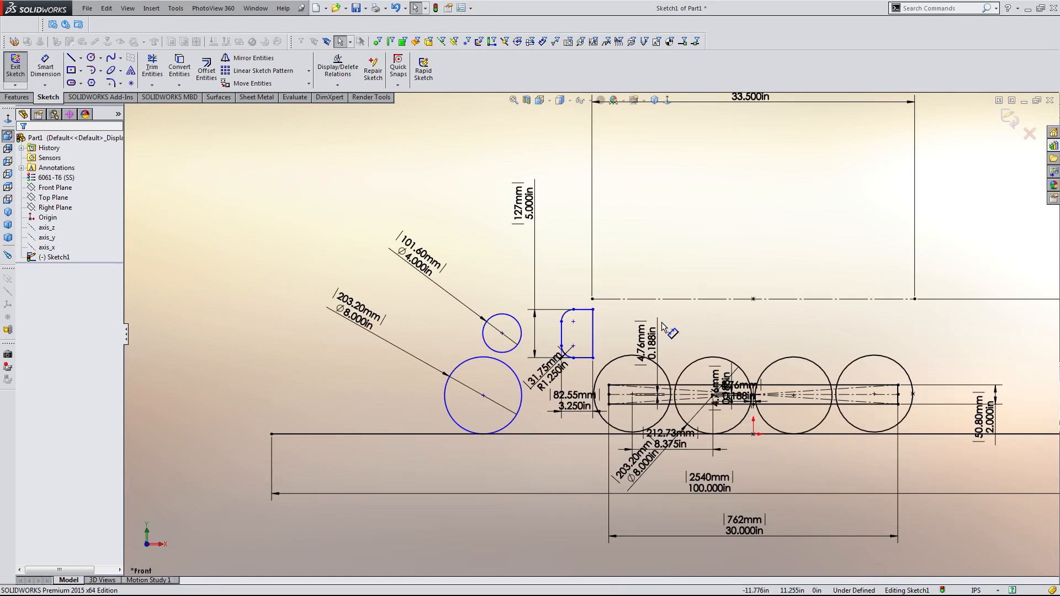
{"action": "scroll", "coordinate": [666, 334], "scroll_direction": "down", "scroll_amount": 1}
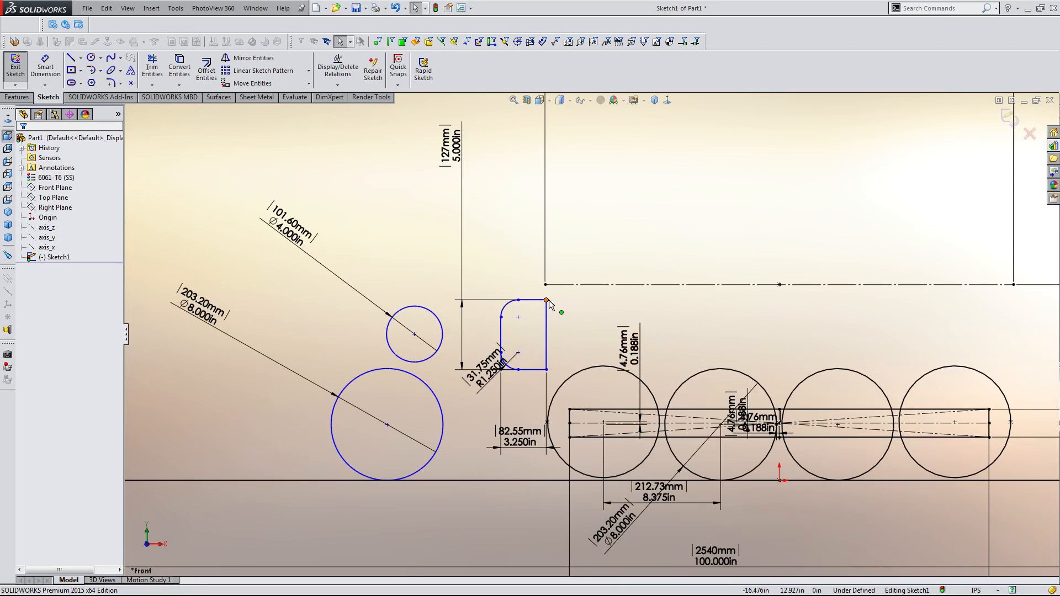
{"action": "scroll", "coordinate": [609, 311], "scroll_direction": "up", "scroll_amount": 3}
{"action": "scroll", "coordinate": [684, 325], "scroll_direction": "down", "scroll_amount": 3}
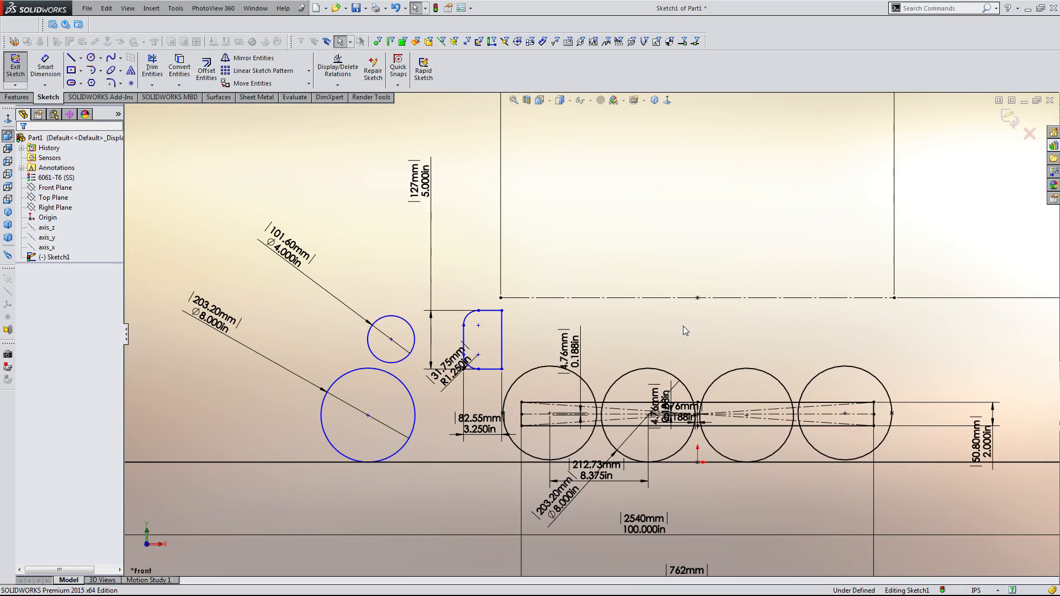
{"action": "scroll", "coordinate": [683, 326], "scroll_direction": "up", "scroll_amount": 3}
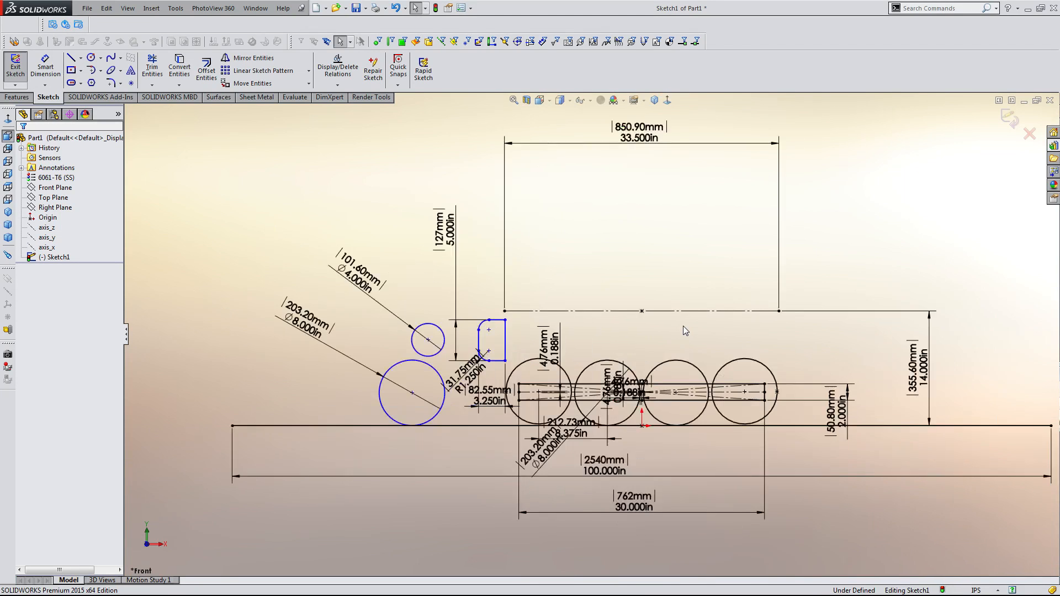
{"action": "scroll", "coordinate": [684, 326], "scroll_direction": "down", "scroll_amount": 3}
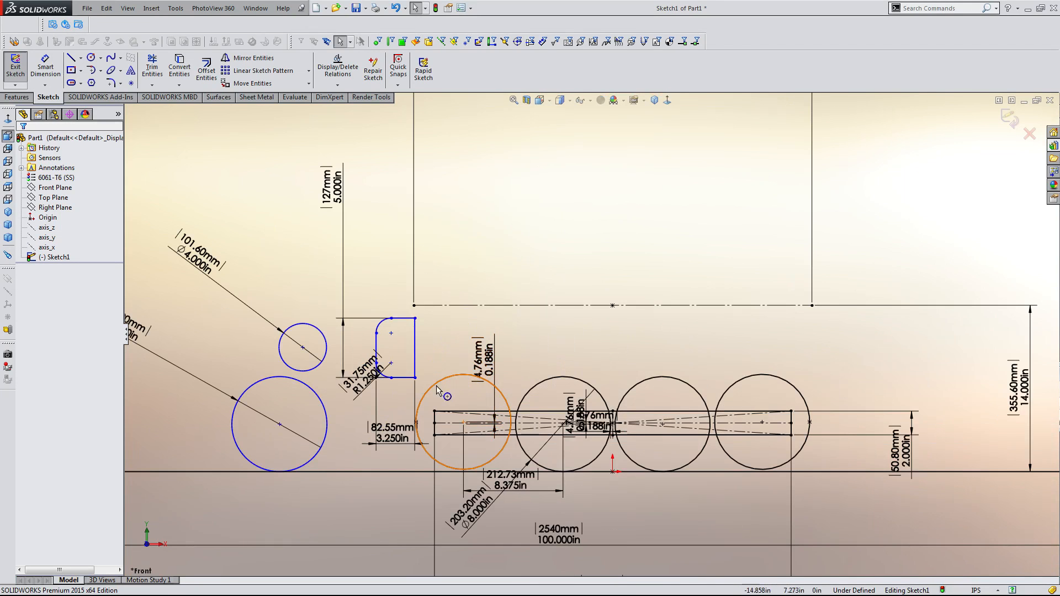
{"action": "left_click_drag", "start_coordinate": [414, 379], "coordinate": [406, 376]}
{"action": "left_click", "coordinate": [414, 305], "text": "ctrl"}
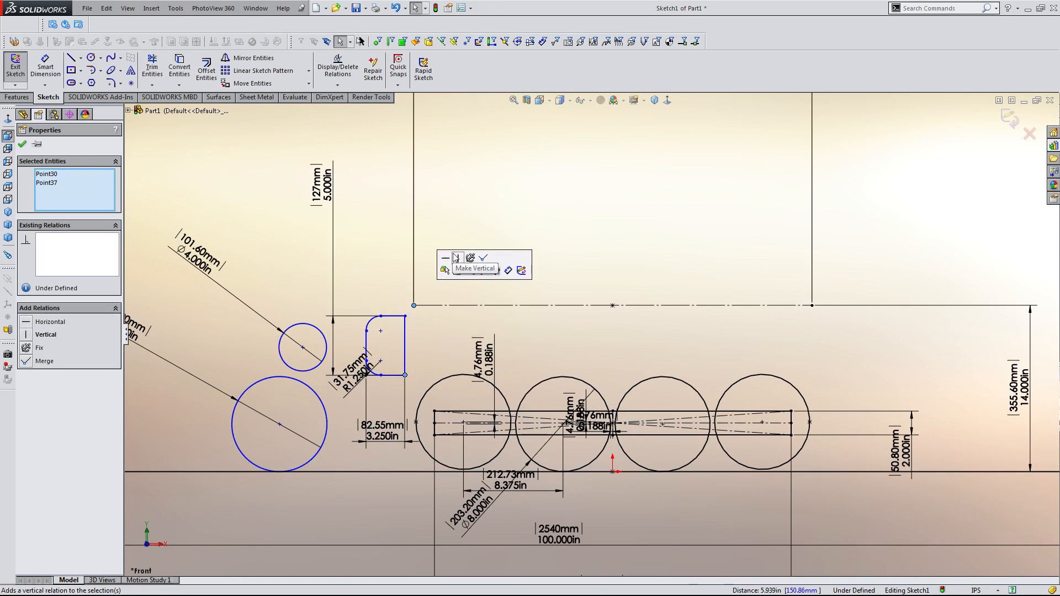
{"action": "left_click", "coordinate": [459, 259]}
{"action": "left_click", "coordinate": [487, 254]}
{"action": "mouse_move", "coordinate": [414, 376]}
{"action": "left_mouse_down"}
{"action": "mouse_move", "coordinate": [414, 390]}
{"action": "mouse_move", "coordinate": [414, 381]}
{"action": "left_mouse_up"}
{"action": "left_click", "coordinate": [438, 369]}
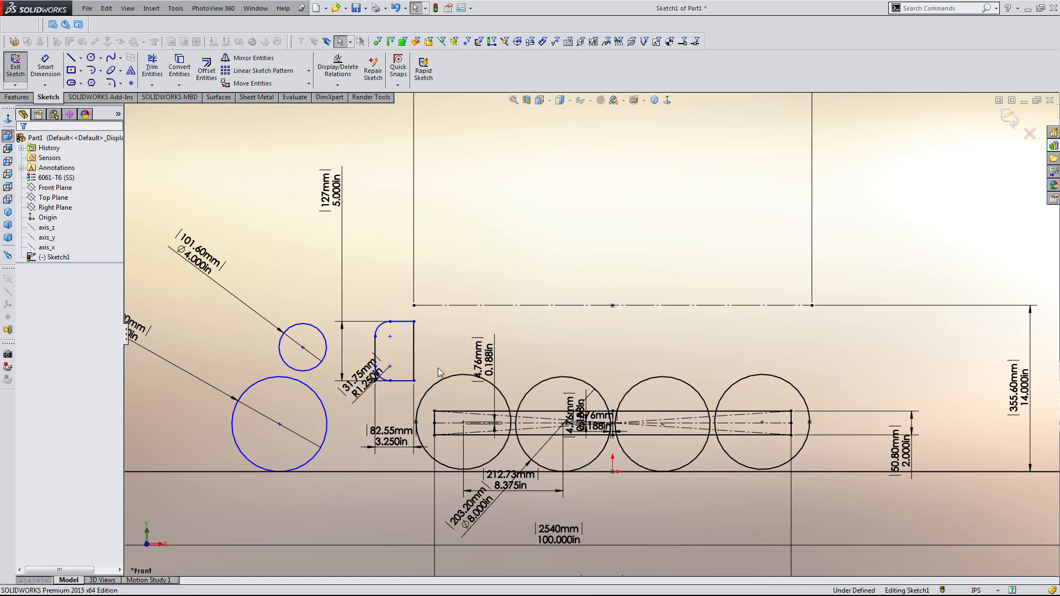
Lower the rectangle and dimension its bottom edge 6 in above the base line.
{"action": "scroll", "coordinate": [509, 339], "scroll_direction": "down", "scroll_amount": 2}
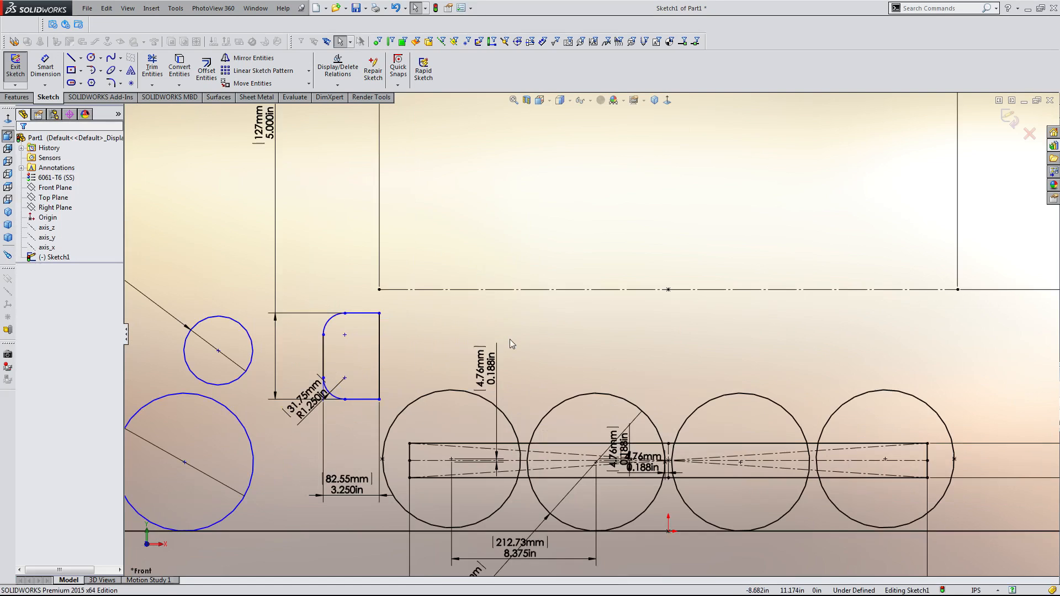
{"action": "scroll", "coordinate": [499, 340], "scroll_direction": "down", "scroll_amount": 4}
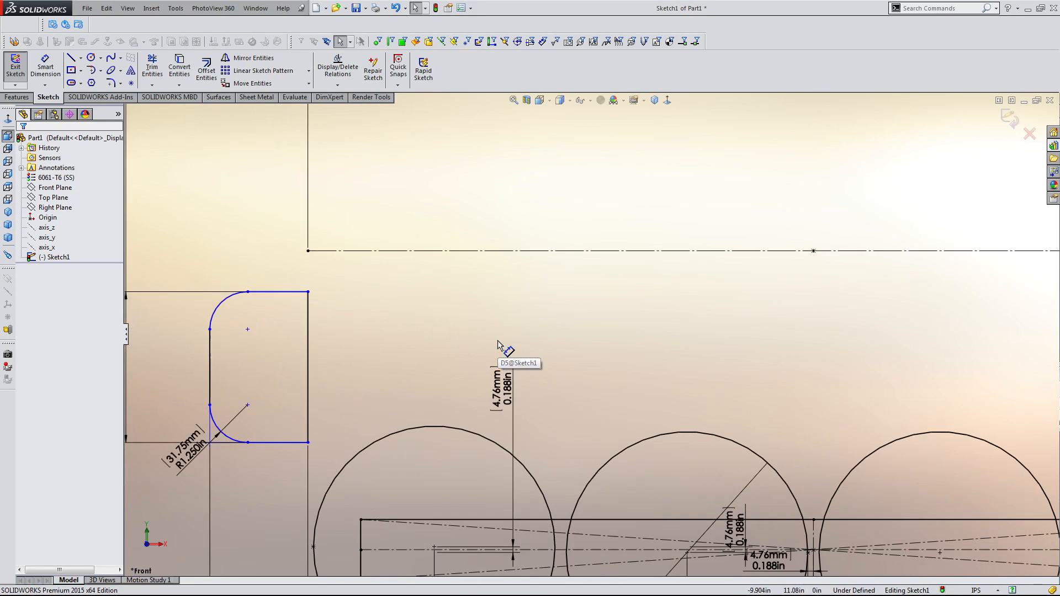
{"action": "scroll", "coordinate": [497, 341], "scroll_direction": "up", "scroll_amount": 5}
{"action": "scroll", "coordinate": [489, 369], "scroll_direction": "down", "scroll_amount": 2}
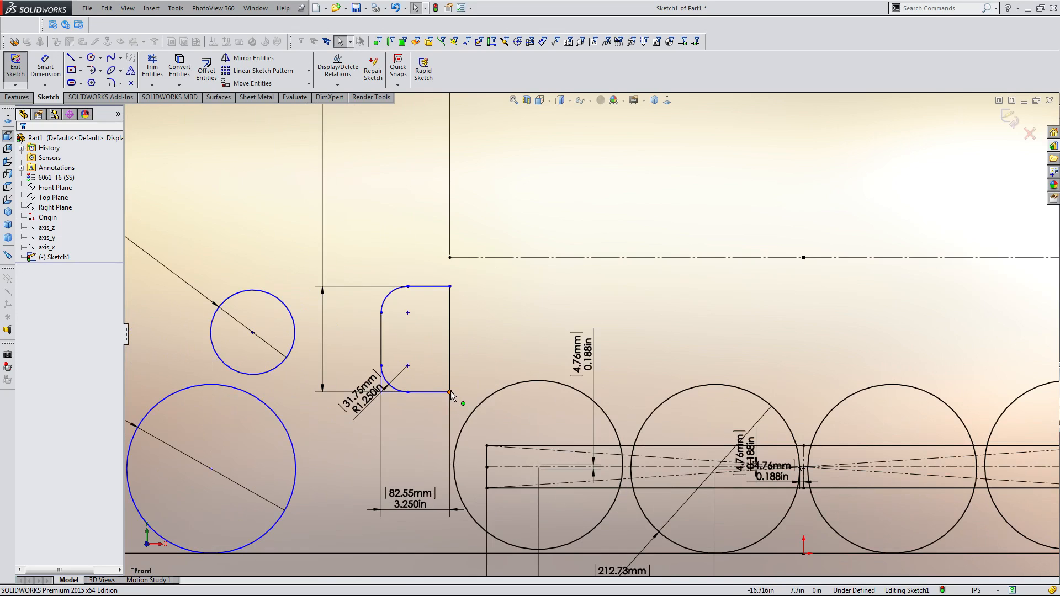
{"action": "left_click_drag", "start_coordinate": [449, 393], "coordinate": [443, 430]}
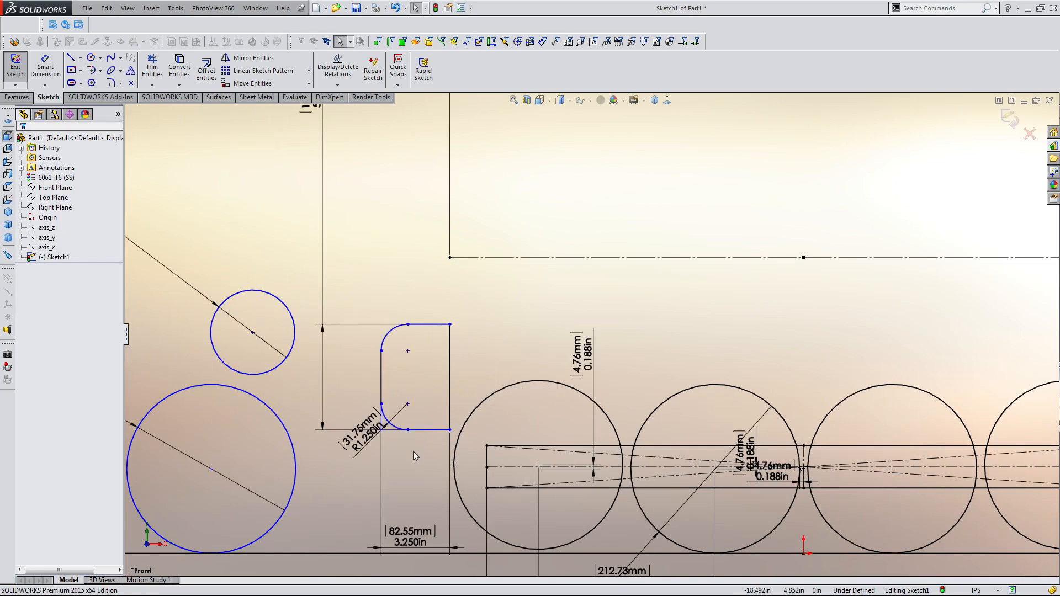
{"action": "key", "text": "d"}
{"action": "left_click", "coordinate": [430, 430]}
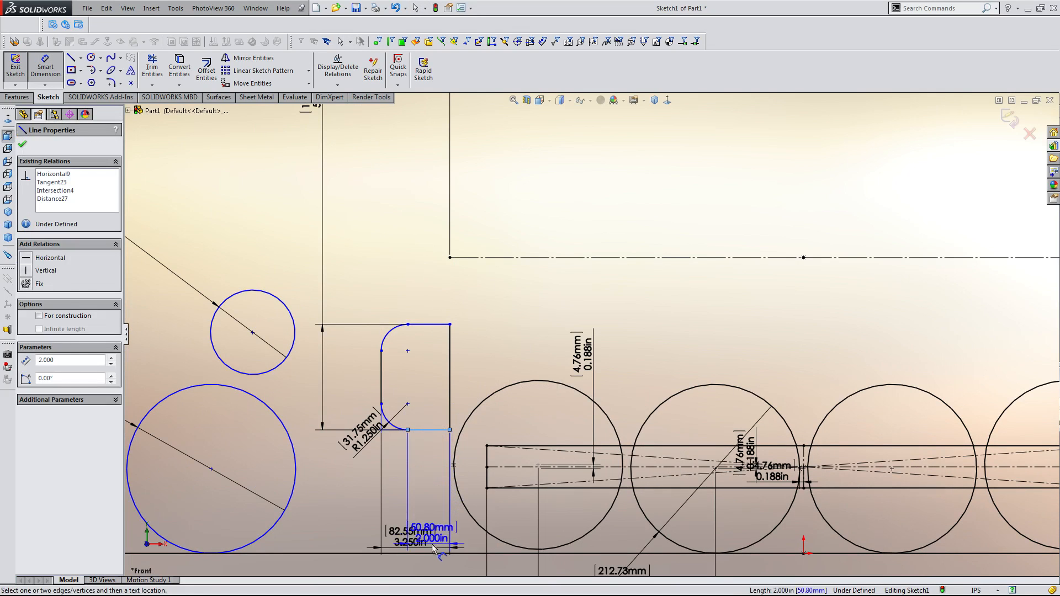
{"action": "left_click", "coordinate": [448, 554]}
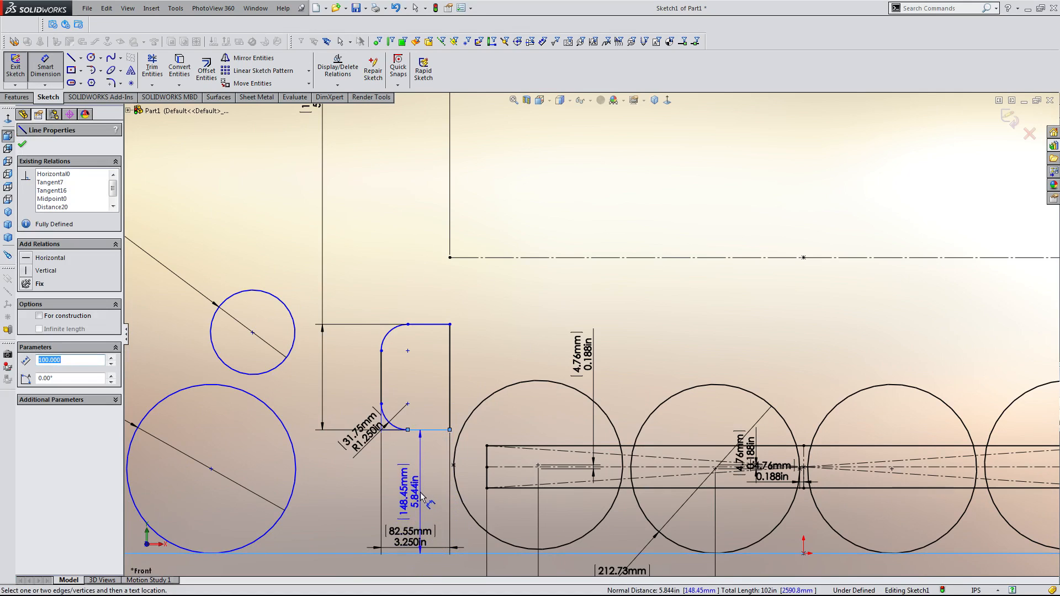
{"action": "left_click", "coordinate": [416, 495]}
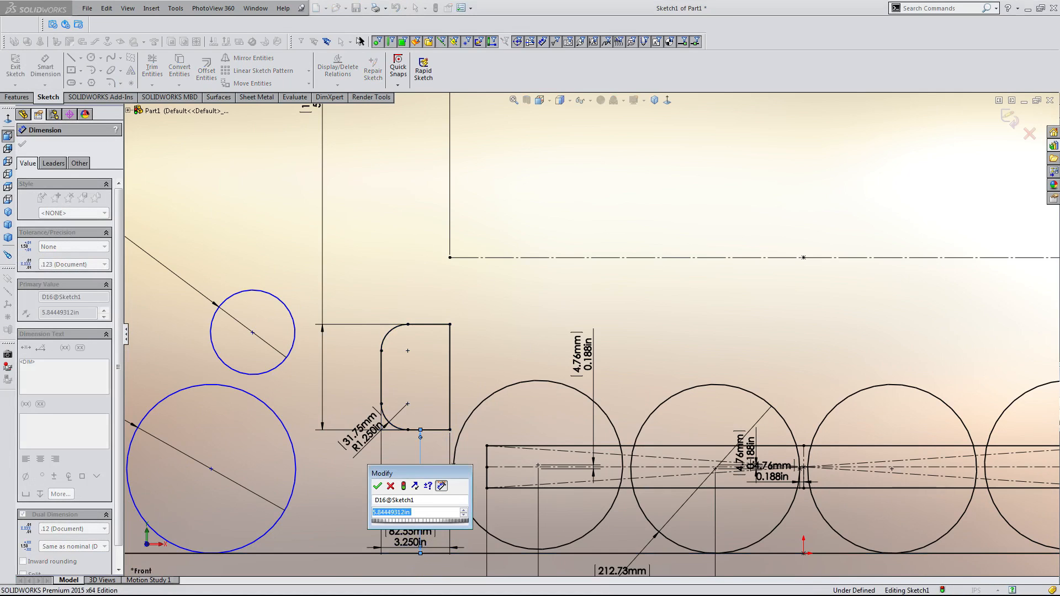
{"action": "type", "text": "6"}
{"action": "key", "text": "Return"}
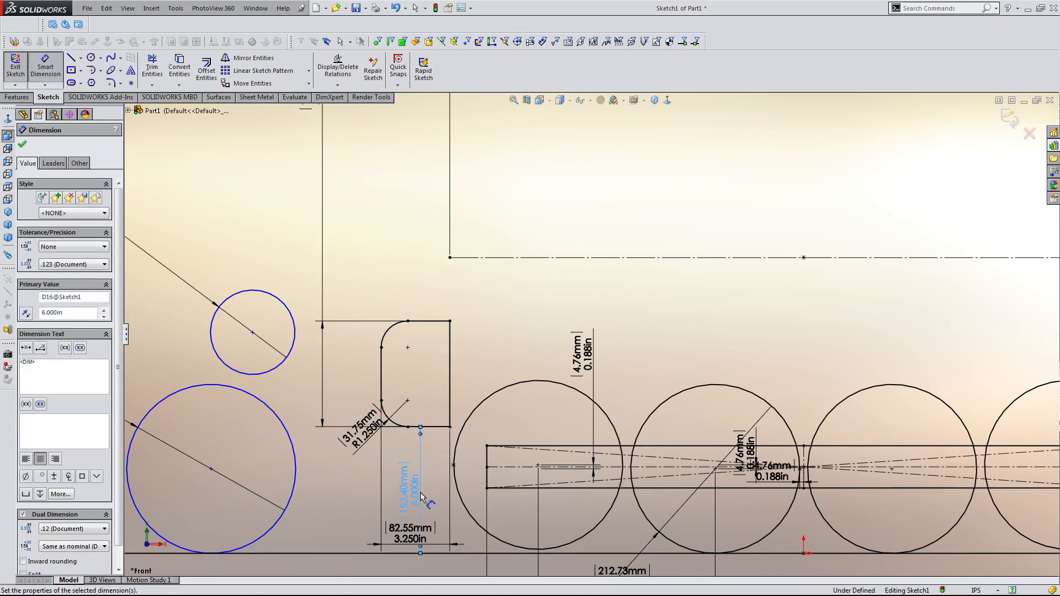
{"action": "scroll", "coordinate": [442, 465], "scroll_direction": "up", "scroll_amount": 3}
{"action": "scroll", "coordinate": [588, 400], "scroll_direction": "down", "scroll_amount": 3}
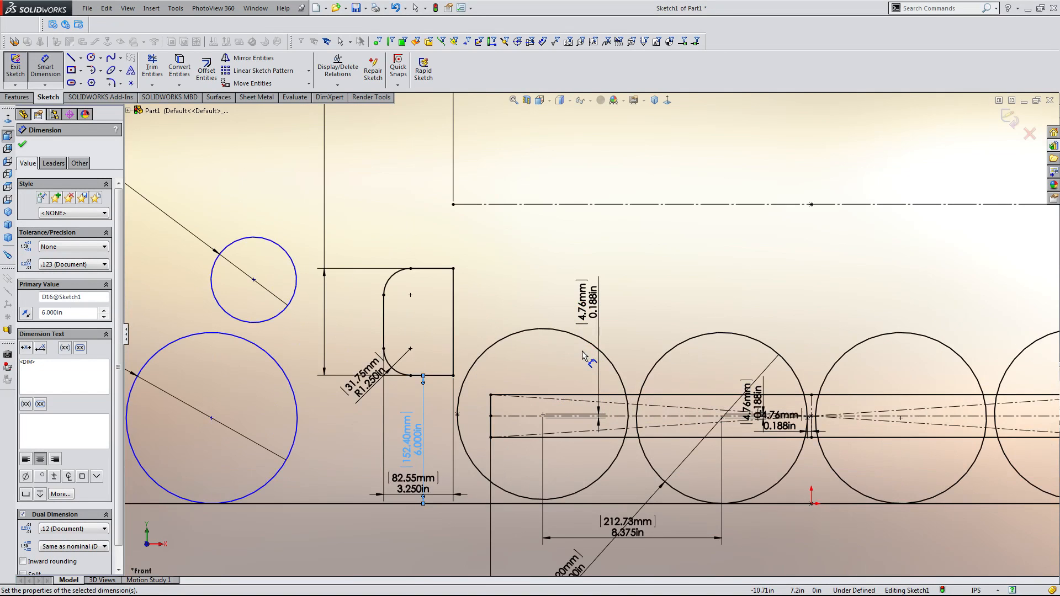
{"action": "scroll", "coordinate": [583, 353], "scroll_direction": "up", "scroll_amount": 3}
{"action": "key", "text": "Escape"}
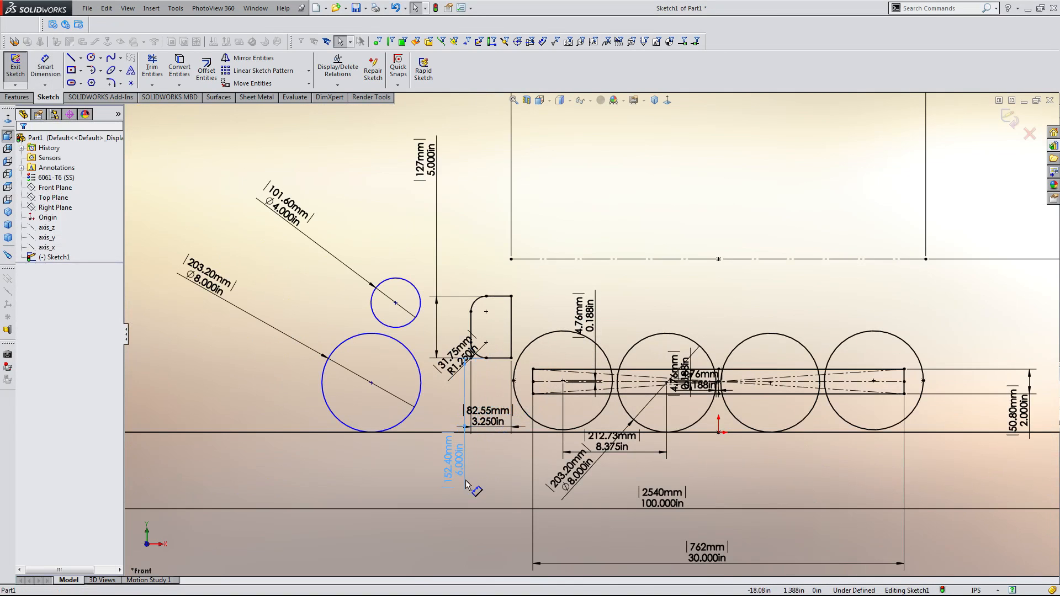
Reposition the 6 in and 3.25 in dimensions beside the rectangle.
{"action": "left_click_drag", "start_coordinate": [466, 481], "coordinate": [448, 491]}
{"action": "left_click", "coordinate": [482, 469]}
{"action": "left_click_drag", "start_coordinate": [488, 421], "coordinate": [485, 488]}
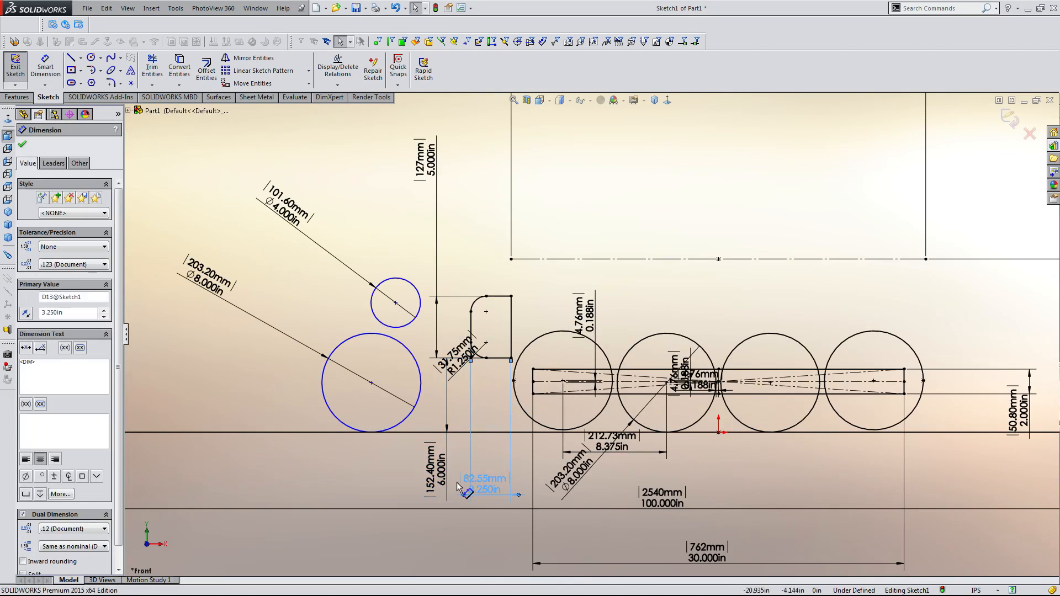
{"action": "left_click", "coordinate": [396, 456]}
Move the 8 in circle to the right, next to the filleted rectangle below the 4 in circle.
{"action": "scroll", "coordinate": [586, 337], "scroll_direction": "up", "scroll_amount": 2}
{"action": "scroll", "coordinate": [592, 337], "scroll_direction": "down", "scroll_amount": 2}
{"action": "scroll", "coordinate": [358, 359], "scroll_direction": "down", "scroll_amount": 2}
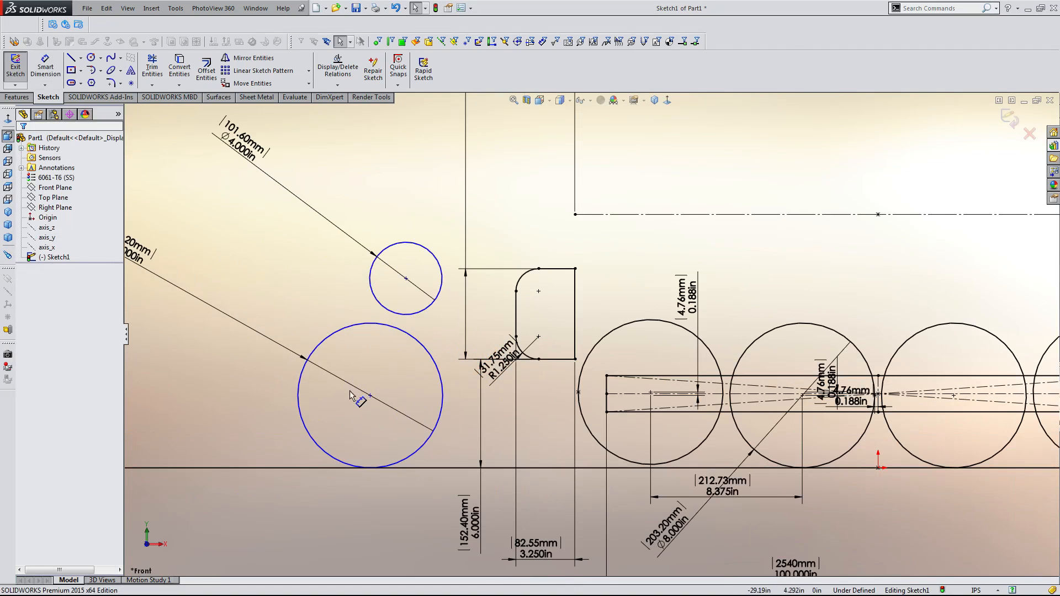
{"action": "left_click_drag", "start_coordinate": [368, 398], "coordinate": [325, 387]}
{"action": "left_click", "coordinate": [548, 421]}
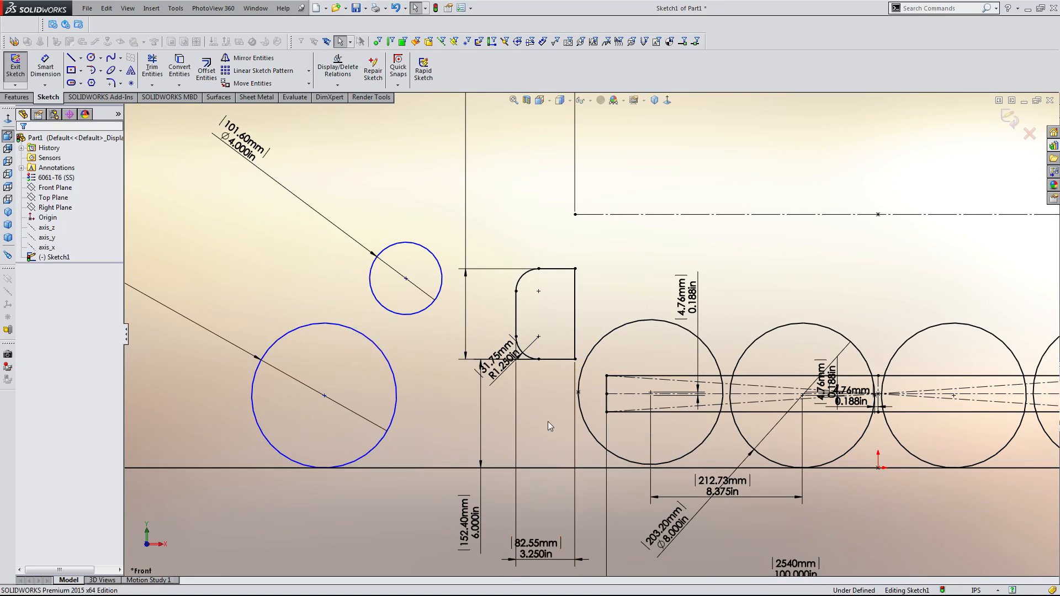
{"action": "scroll", "coordinate": [696, 312], "scroll_direction": "up", "scroll_amount": 3}
{"action": "scroll", "coordinate": [805, 243], "scroll_direction": "down", "scroll_amount": 2}
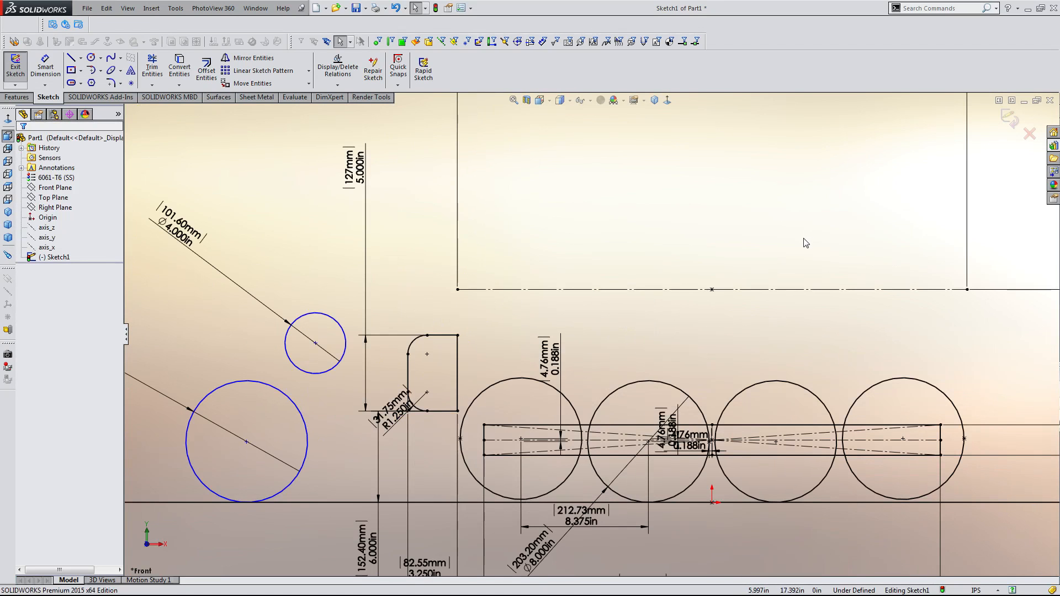
{"action": "scroll", "coordinate": [703, 203], "scroll_direction": "up", "scroll_amount": 2}
{"action": "scroll", "coordinate": [690, 238], "scroll_direction": "down", "scroll_amount": 2}
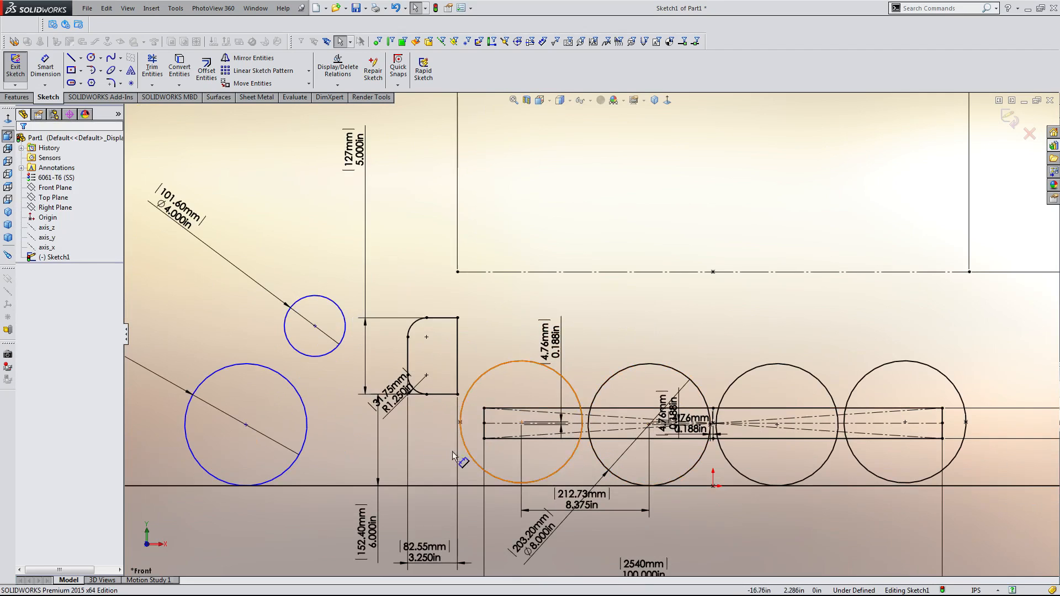
{"action": "left_click_drag", "start_coordinate": [246, 426], "coordinate": [385, 453]}
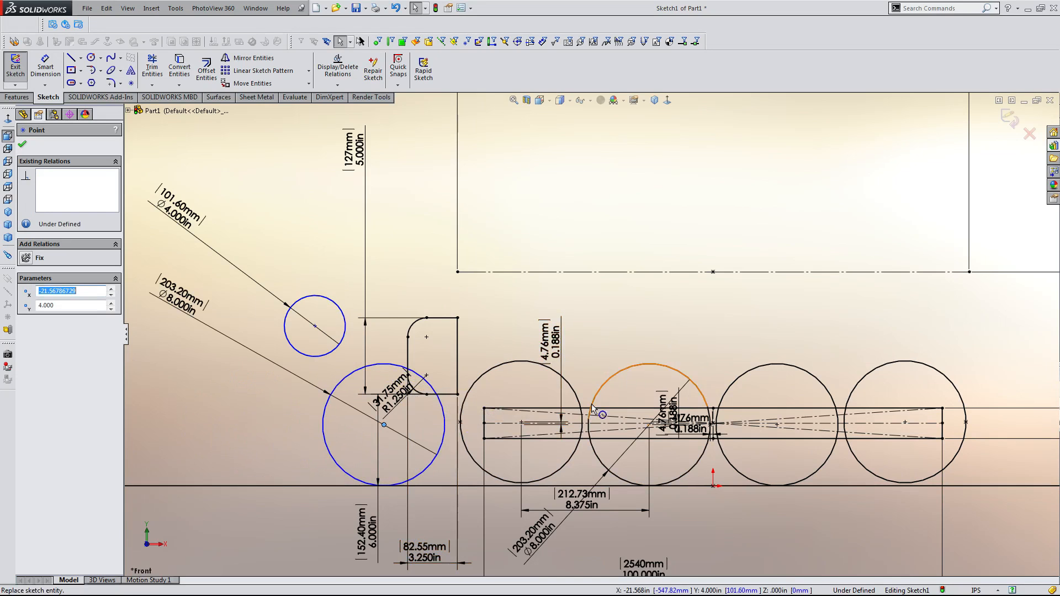
{"action": "scroll", "coordinate": [544, 427], "scroll_direction": "down", "scroll_amount": 4}
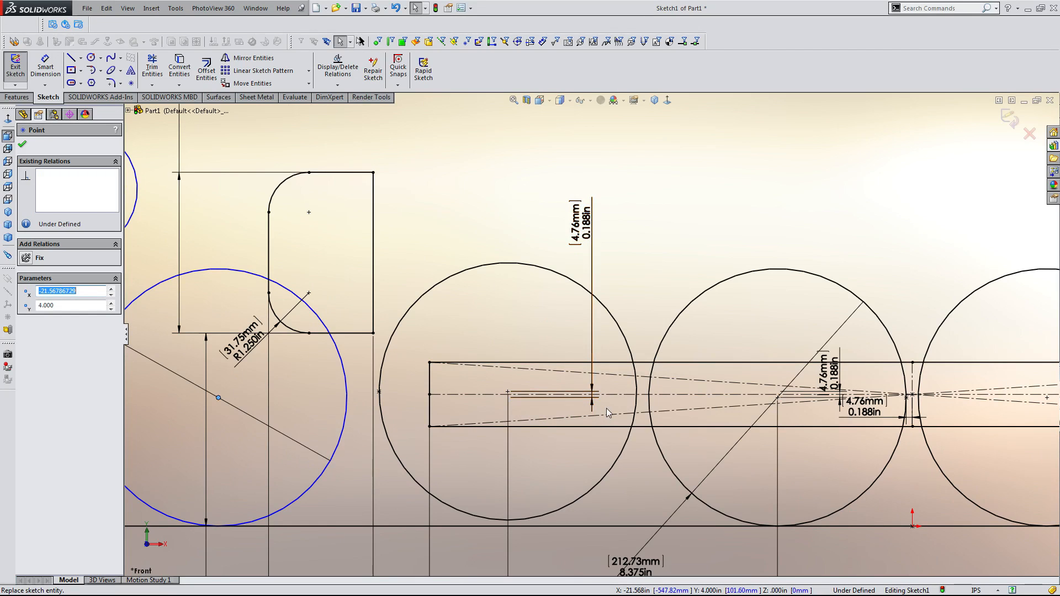
Drag the 8 in circle slightly up and to the right, keeping it beside the filleted rectangle.
{"action": "scroll", "coordinate": [606, 408], "scroll_direction": "up", "scroll_amount": 4}
{"action": "scroll", "coordinate": [652, 337], "scroll_direction": "down", "scroll_amount": 3}
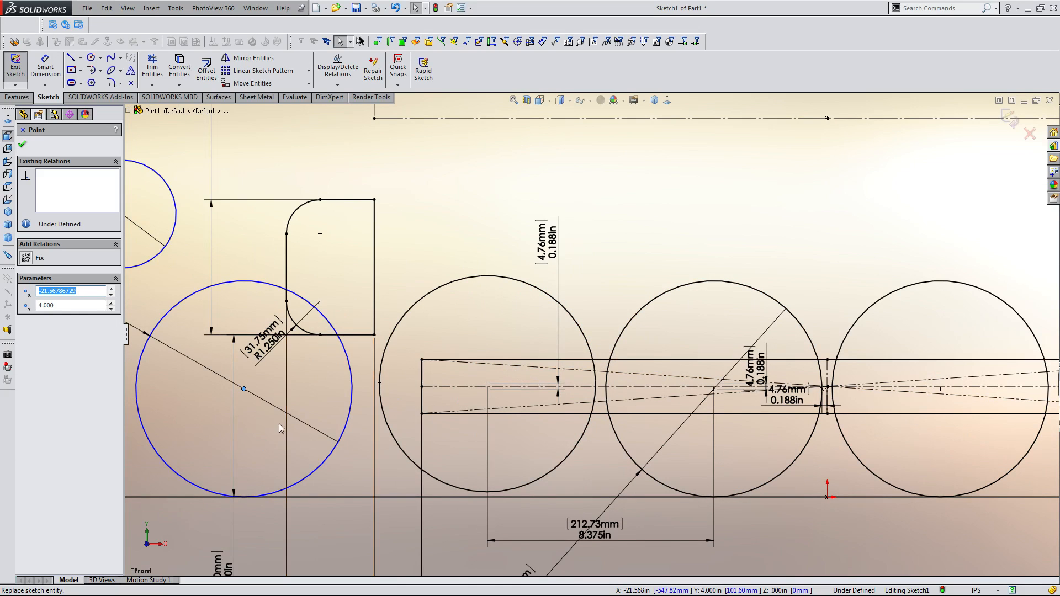
{"action": "left_click_drag", "start_coordinate": [245, 393], "coordinate": [257, 379]}
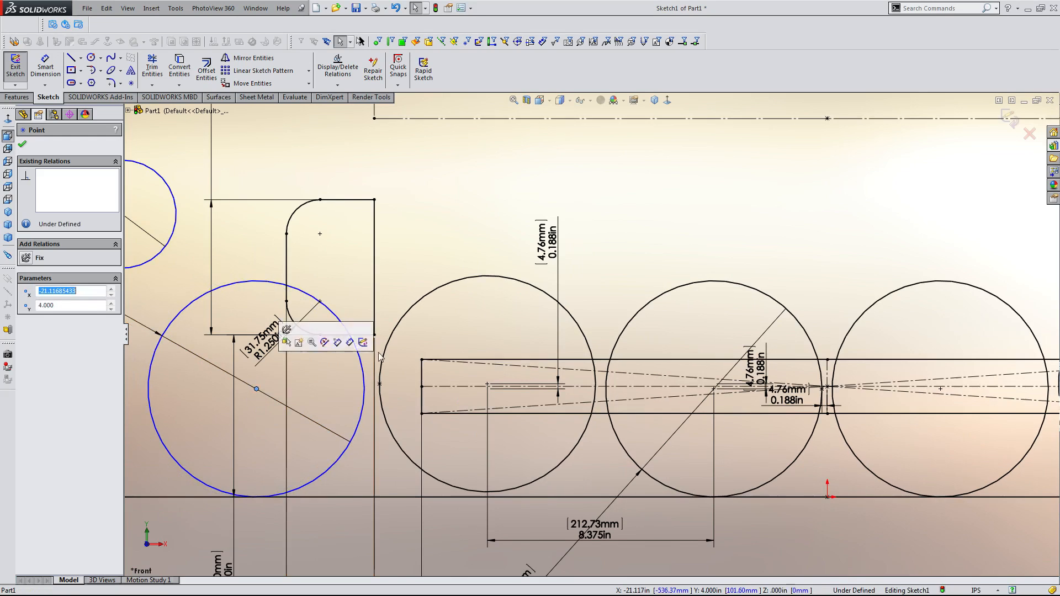
{"action": "left_click", "coordinate": [488, 360]}
{"action": "left_click", "coordinate": [641, 237]}
{"action": "scroll", "coordinate": [642, 236], "scroll_direction": "up", "scroll_amount": 5}
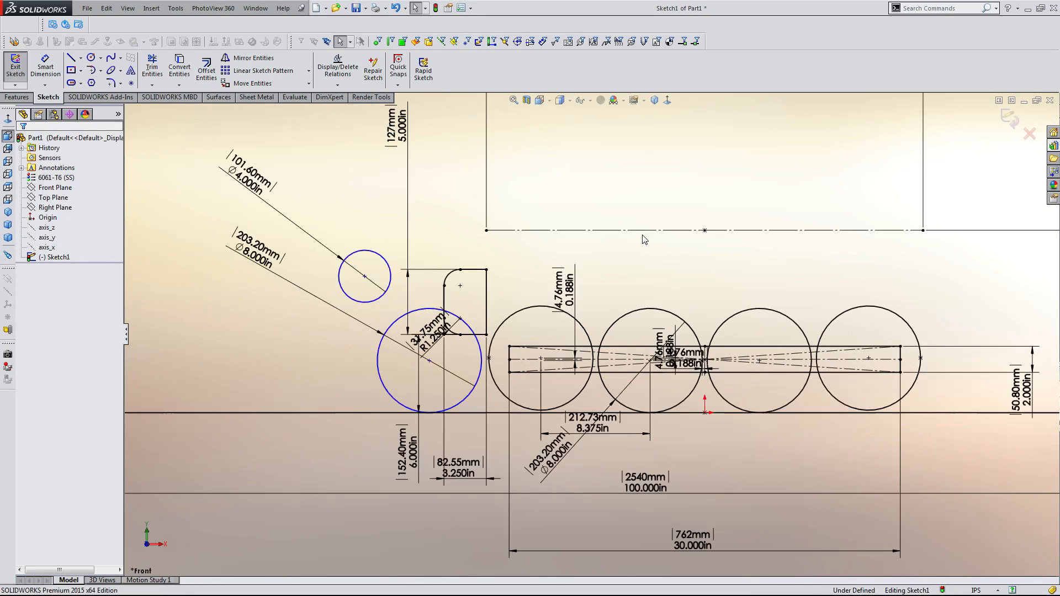
{"action": "scroll", "coordinate": [588, 347], "scroll_direction": "down", "scroll_amount": 3}
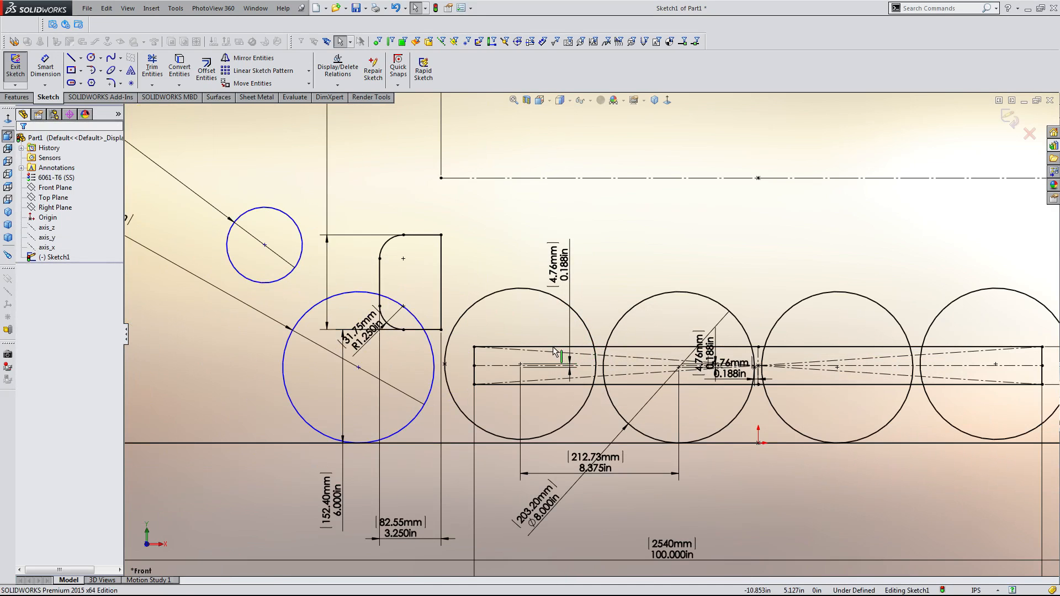
{"action": "left_click", "coordinate": [553, 348]}
{"action": "left_click", "coordinate": [619, 196]}
{"action": "key", "text": "d"}
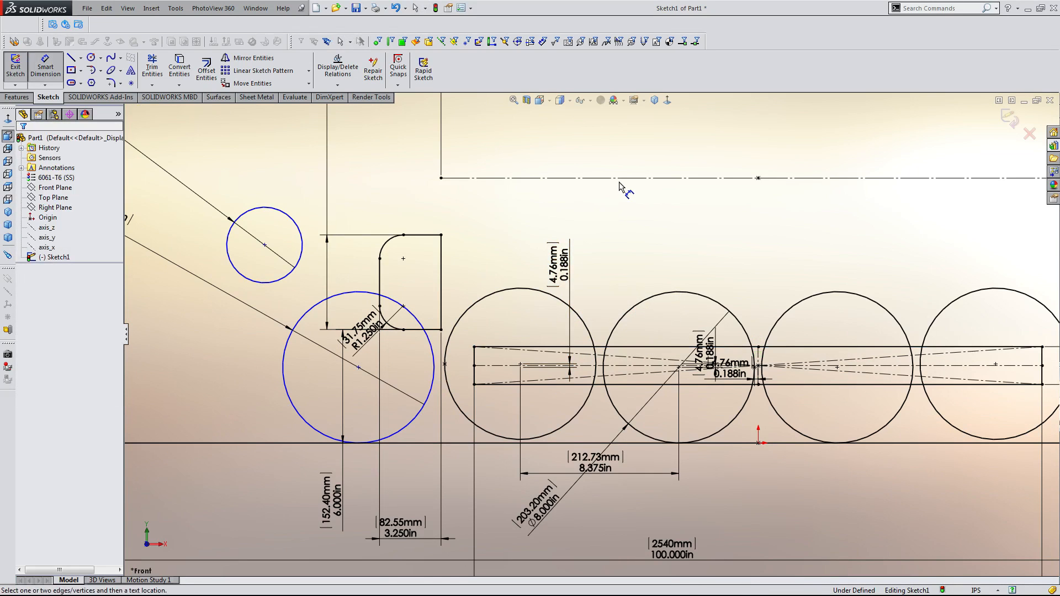
{"action": "left_click", "coordinate": [625, 178]}
{"action": "left_click", "coordinate": [713, 347]}
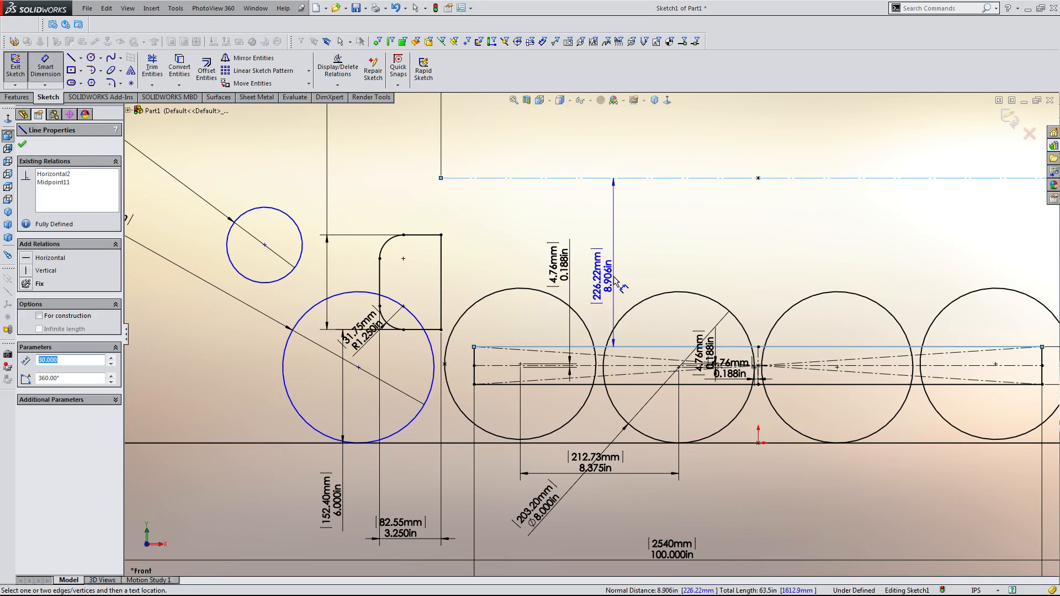
{"action": "scroll", "coordinate": [616, 280], "scroll_direction": "up", "scroll_amount": 2}
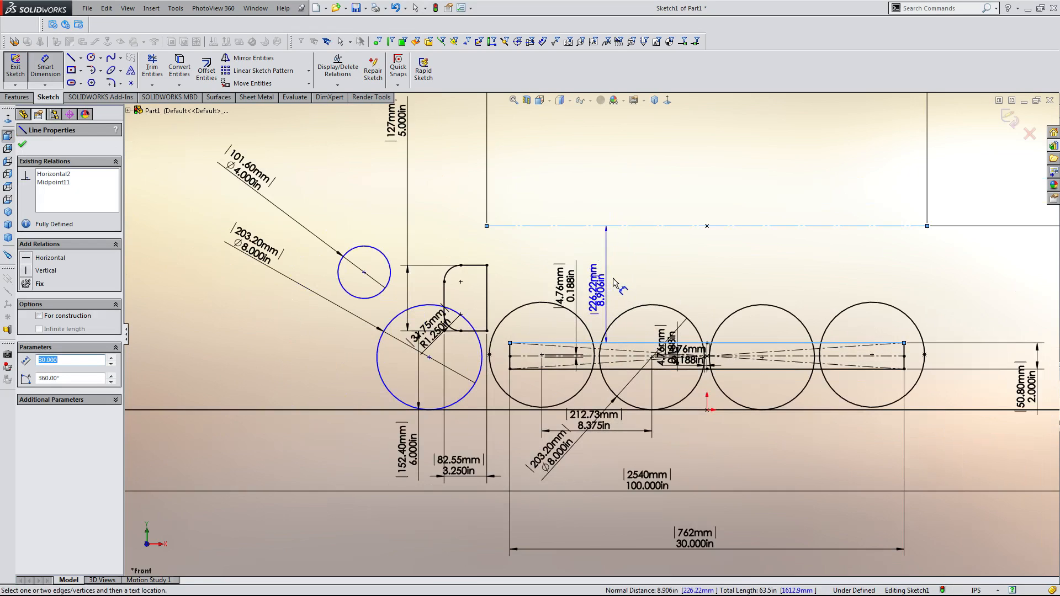
{"action": "scroll", "coordinate": [717, 276], "scroll_direction": "down", "scroll_amount": 1}
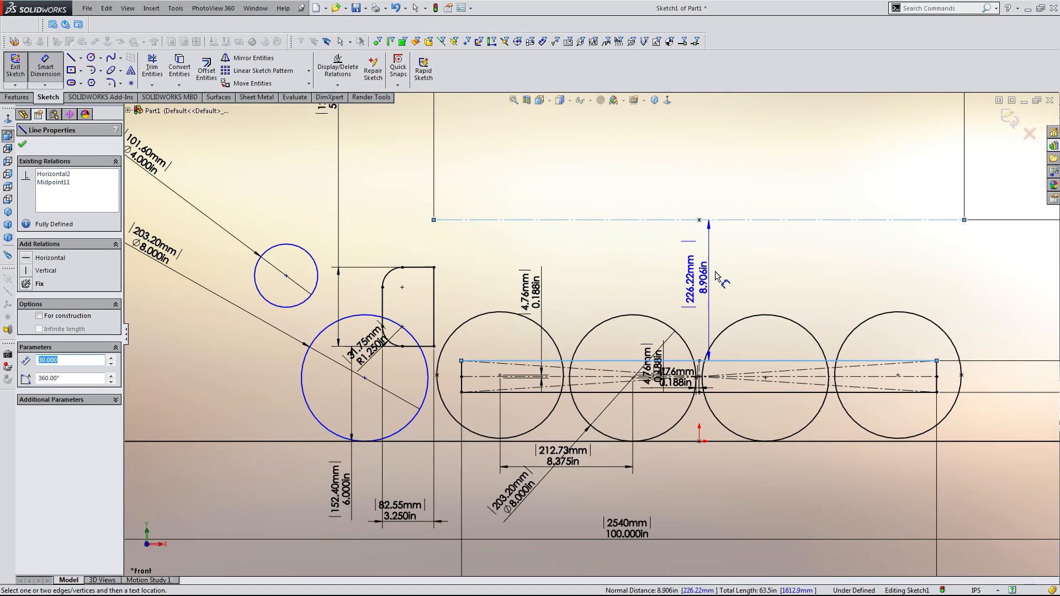
{"action": "scroll", "coordinate": [717, 276], "scroll_direction": "down", "scroll_amount": 2}
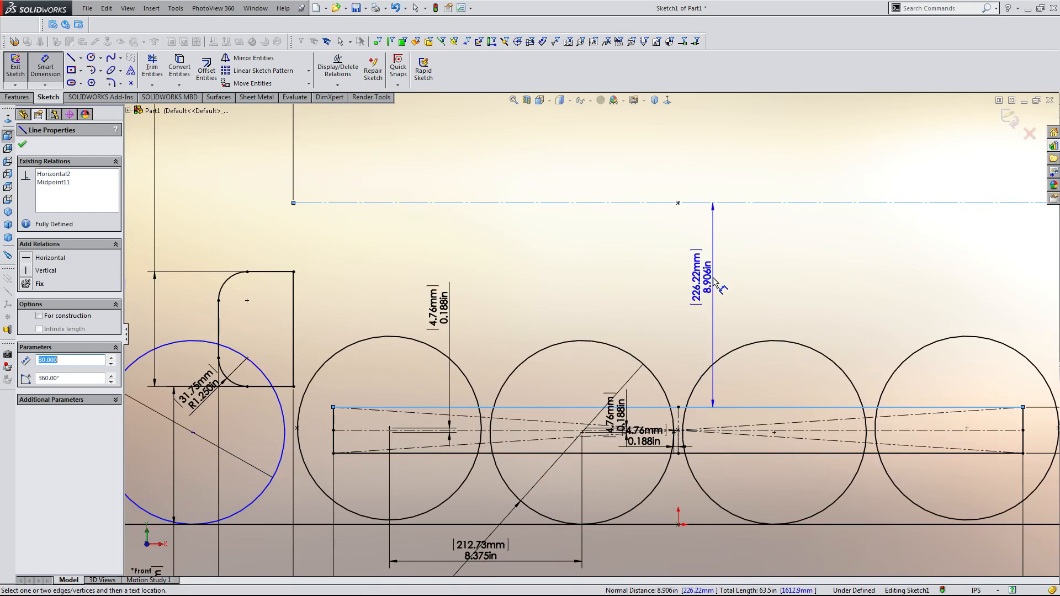
{"action": "key", "text": "Escape"}
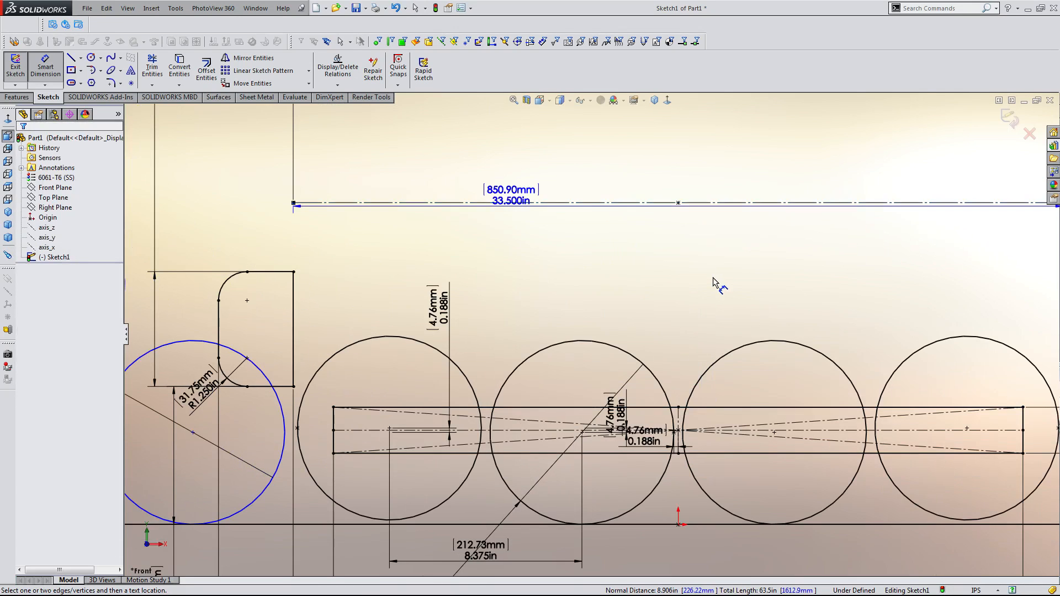
{"action": "key", "text": "Escape"}
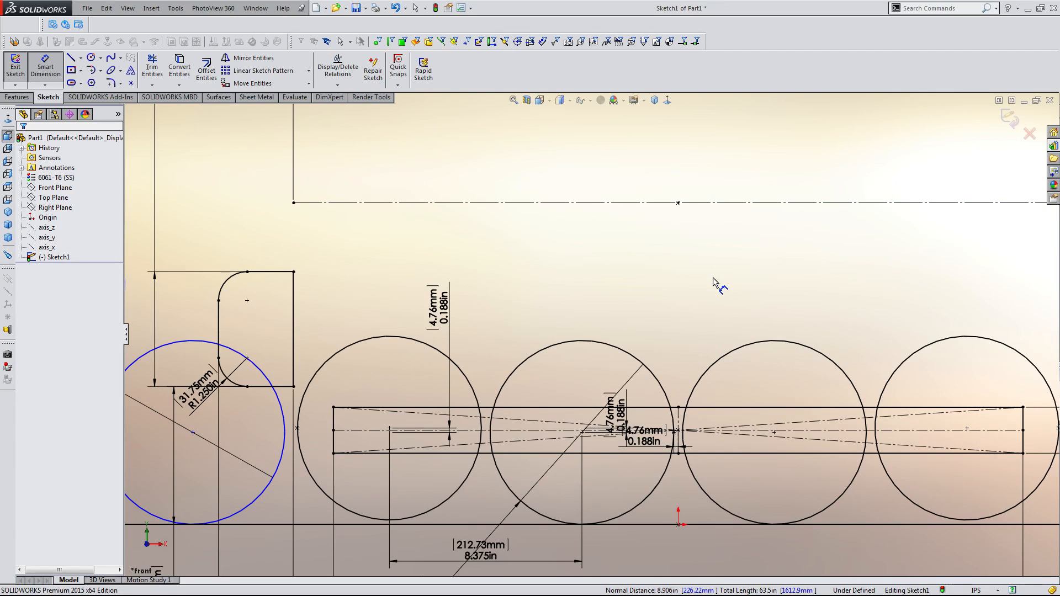
Try to dimension the position of the 4 in circle's center.
{"action": "scroll", "coordinate": [445, 354], "scroll_direction": "up", "scroll_amount": 4}
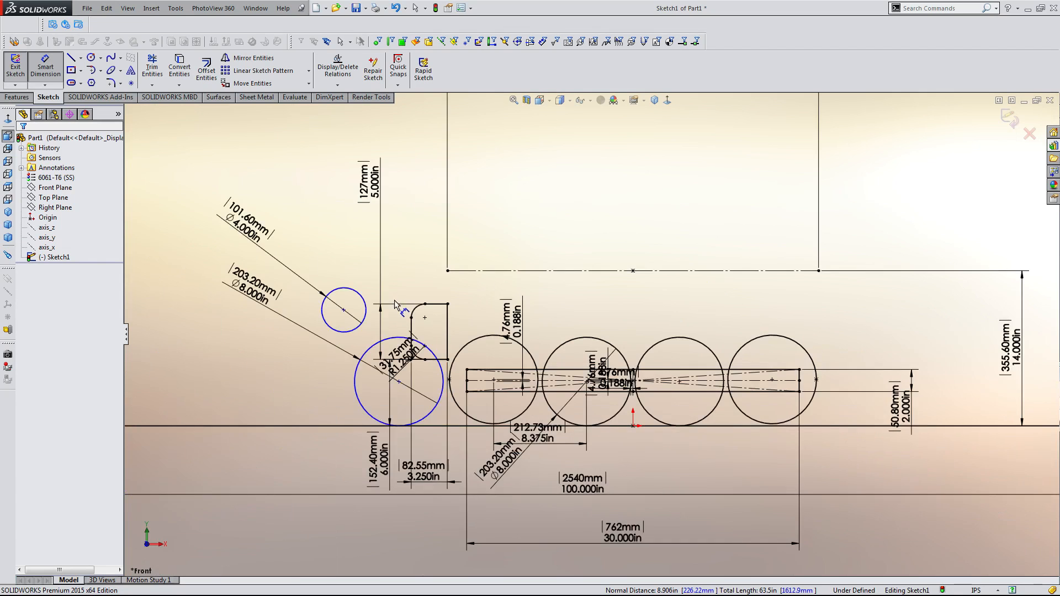
{"action": "scroll", "coordinate": [445, 353], "scroll_direction": "down", "scroll_amount": 5}
{"action": "scroll", "coordinate": [445, 354], "scroll_direction": "up", "scroll_amount": 1}
{"action": "scroll", "coordinate": [439, 352], "scroll_direction": "down", "scroll_amount": 1}
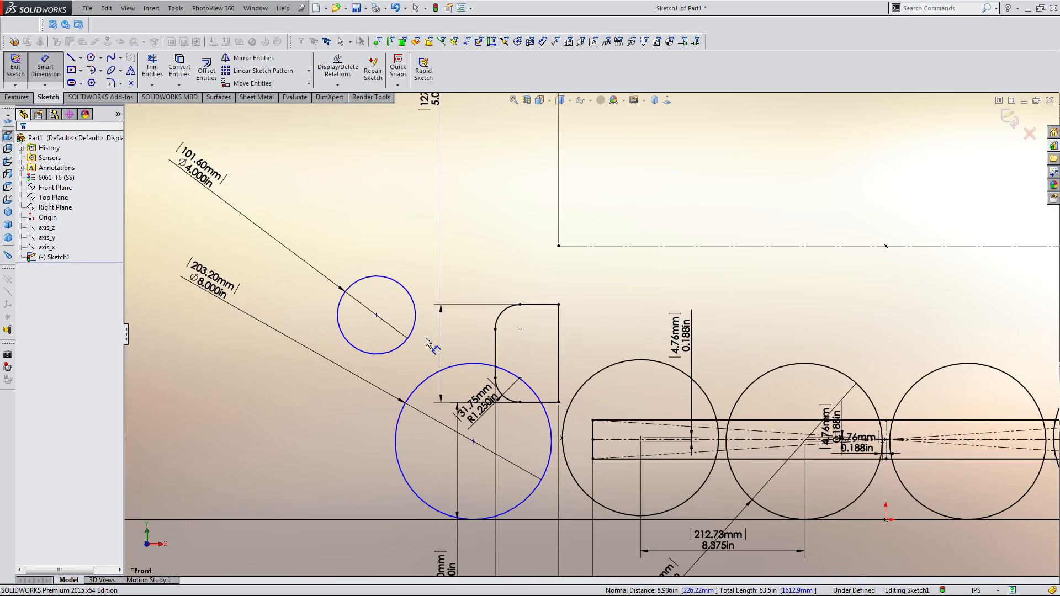
{"action": "left_click", "coordinate": [376, 315]}
{"action": "left_click", "coordinate": [403, 354]}
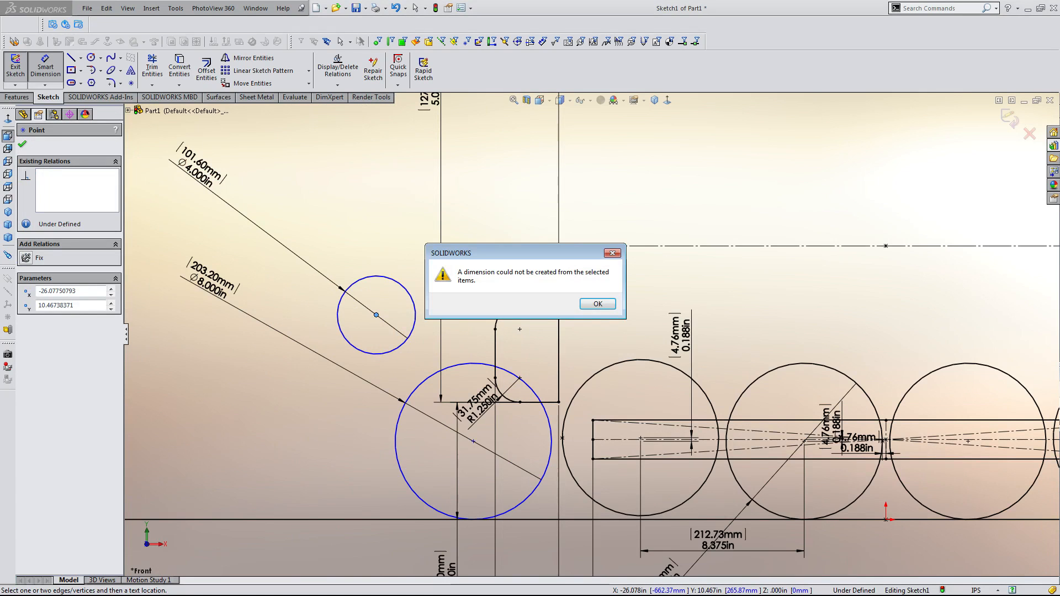
{"action": "left_click", "coordinate": [597, 304]}
{"action": "key", "text": "Escape"}
Start the Line tool to sketch a new line near the circles.
{"action": "scroll", "coordinate": [575, 322], "scroll_direction": "down", "scroll_amount": 3}
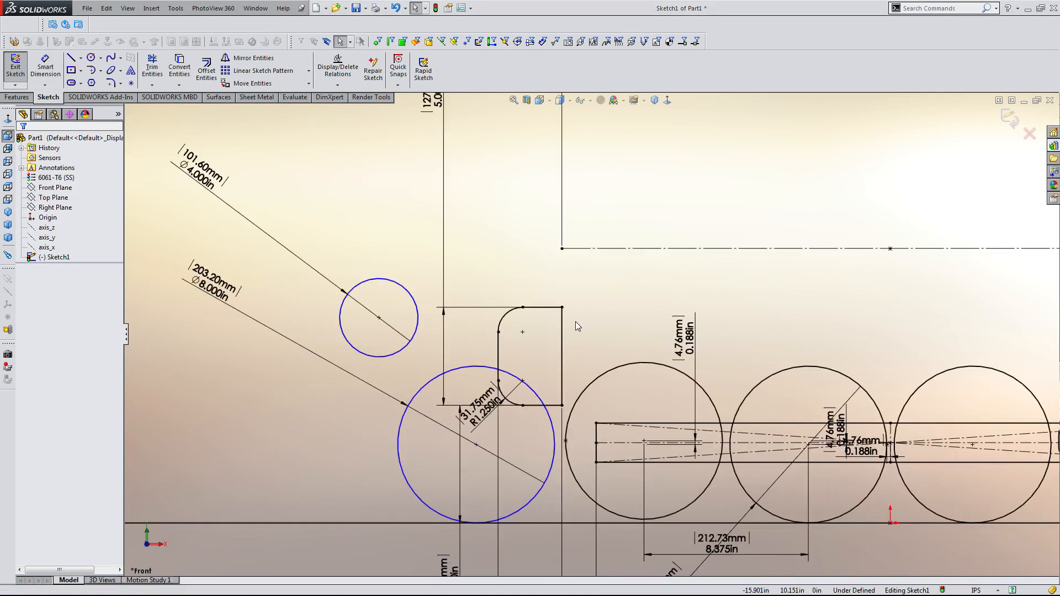
{"action": "scroll", "coordinate": [740, 435], "scroll_direction": "up", "scroll_amount": 2}
{"action": "scroll", "coordinate": [735, 434], "scroll_direction": "down", "scroll_amount": 1}
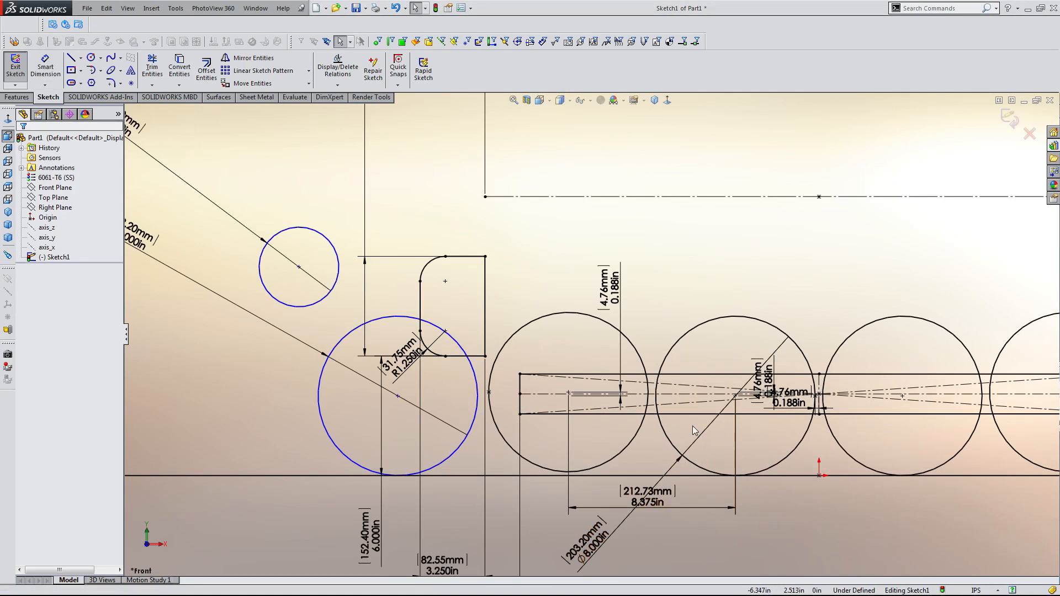
{"action": "scroll", "coordinate": [656, 425], "scroll_direction": "up", "scroll_amount": 3}
{"action": "scroll", "coordinate": [617, 423], "scroll_direction": "down", "scroll_amount": 3}
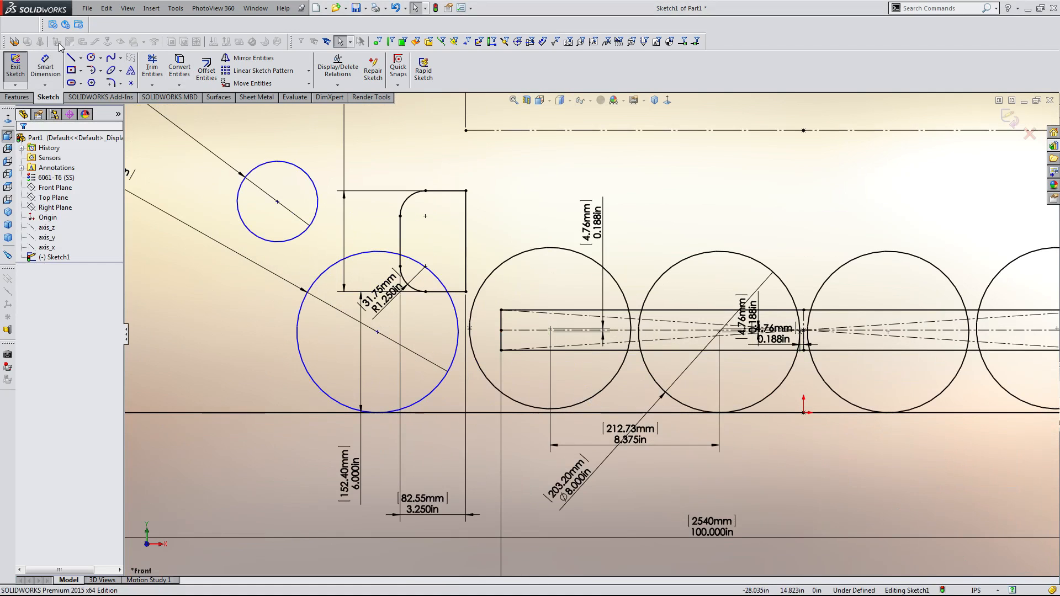
{"action": "left_click", "coordinate": [75, 60]}
{"action": "scroll", "coordinate": [585, 318], "scroll_direction": "down", "scroll_amount": 3}
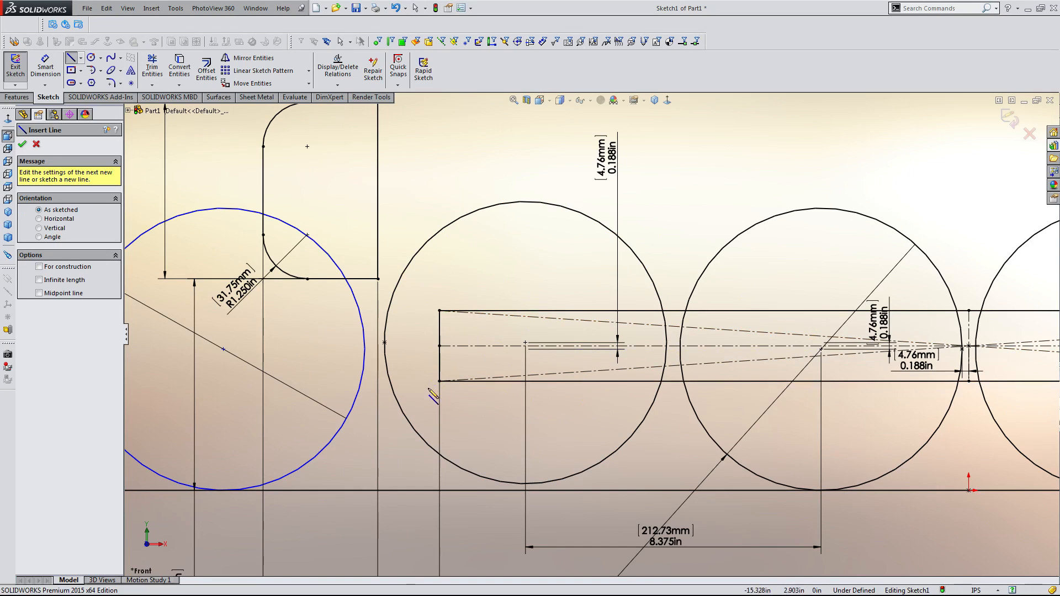
Sketch a small circle below the filleted rectangle, left of the first large wheel circle.
{"action": "key", "text": "Escape"}
{"action": "key", "text": "c"}
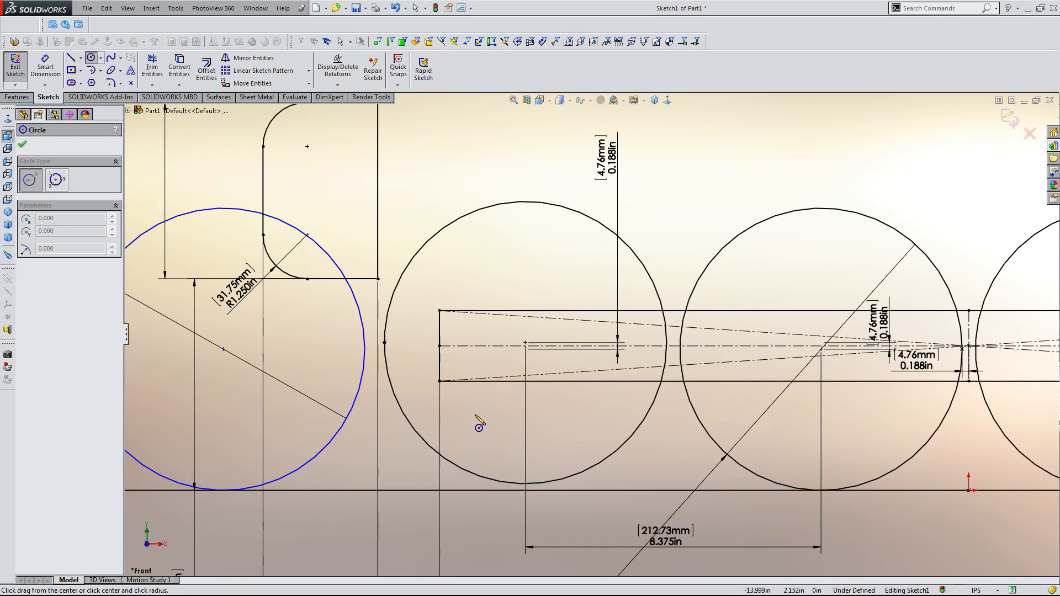
{"action": "left_click", "coordinate": [478, 414]}
{"action": "left_click", "coordinate": [477, 444]}
{"action": "key", "text": "Escape"}
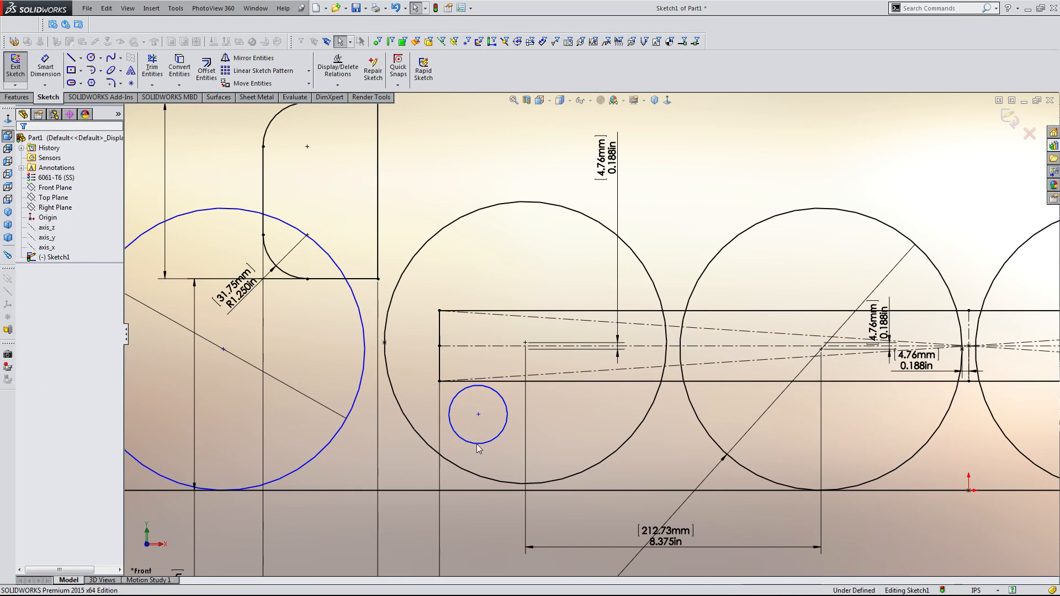
Dimension the small circle's diameter as 1.5 in.
{"action": "key", "text": "d"}
{"action": "left_click", "coordinate": [485, 441]}
{"action": "left_click", "coordinate": [343, 548]}
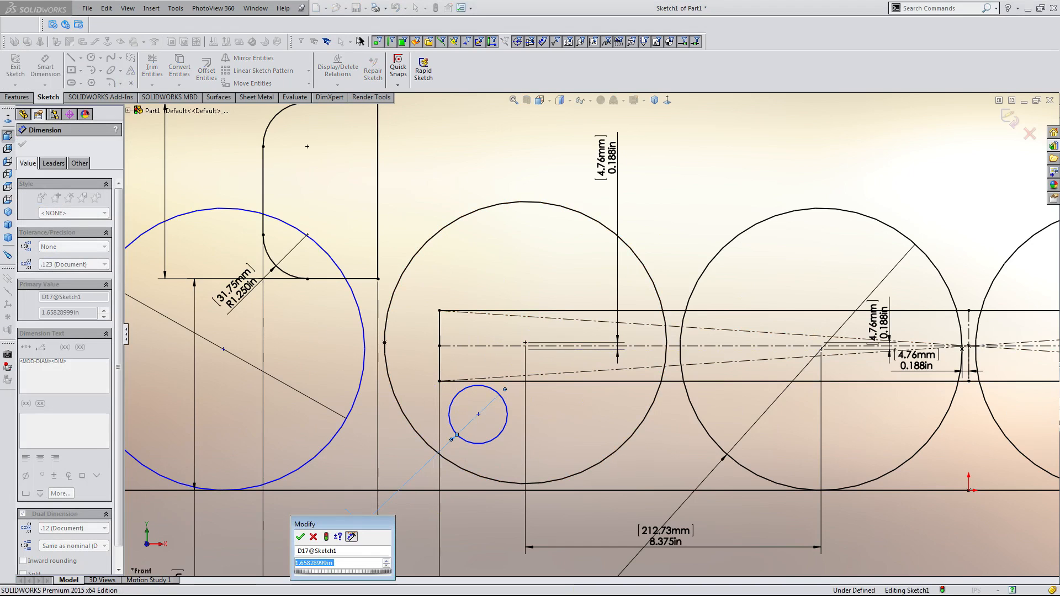
{"action": "type", "text": "1.5"}
{"action": "key", "text": "Return"}
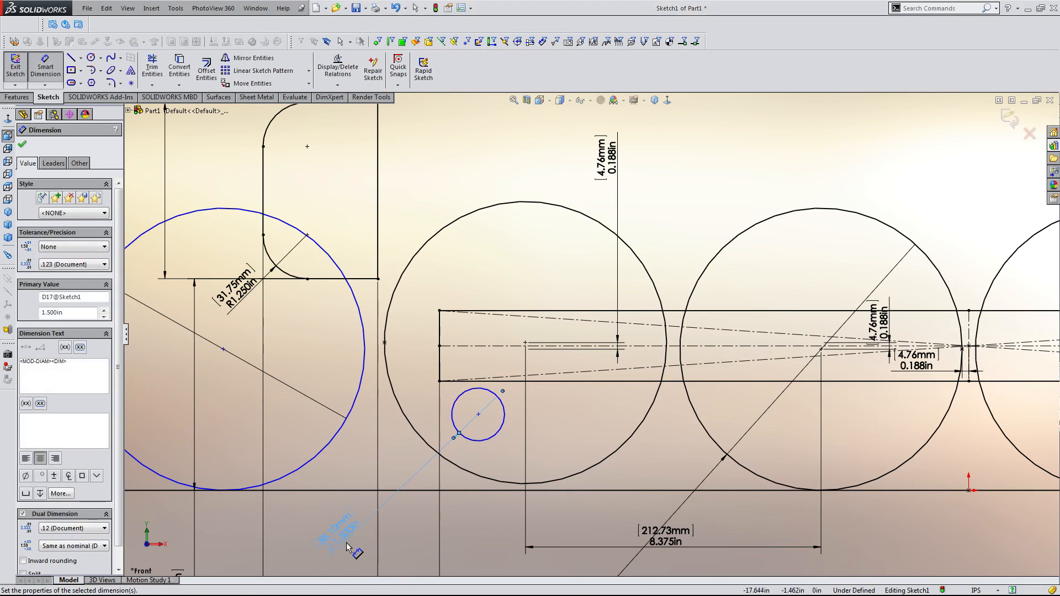
{"action": "key", "text": "Escape"}
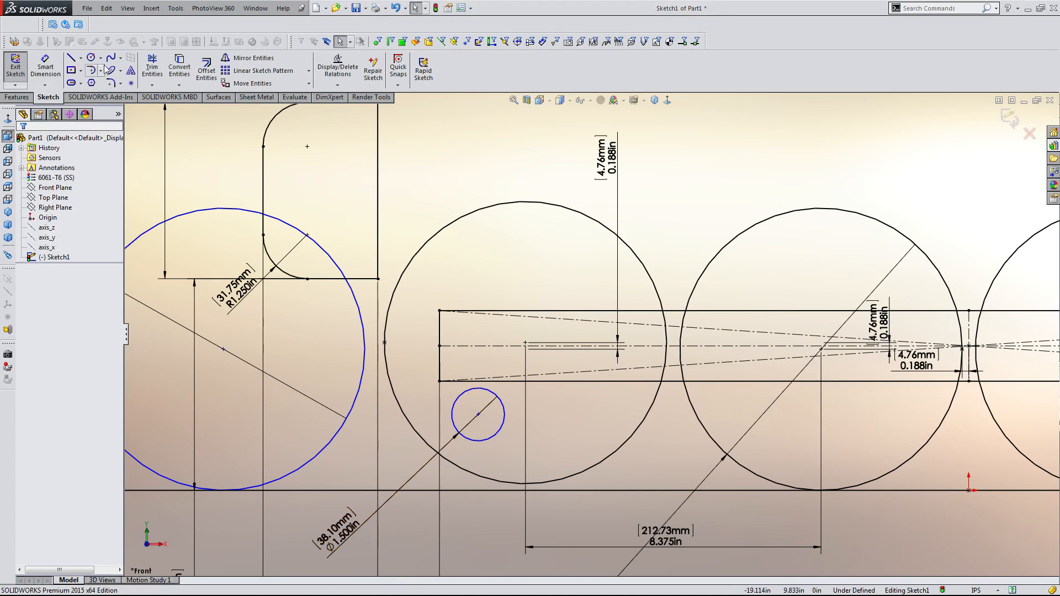
Place a sketch point on the small circle's left edge.
{"action": "left_click", "coordinate": [131, 84]}
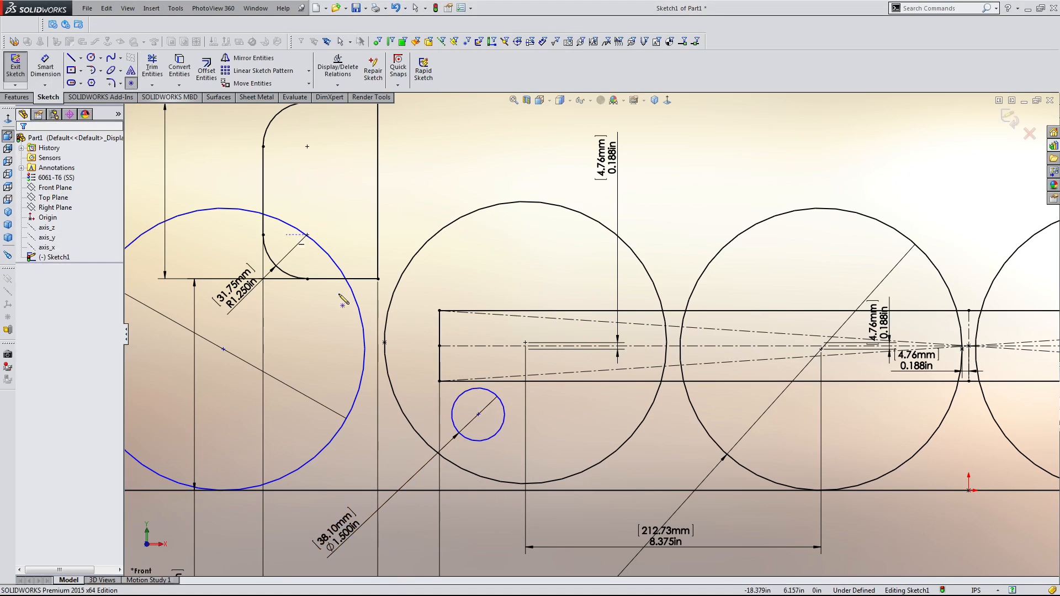
{"action": "left_click", "coordinate": [452, 414]}
{"action": "key", "text": "Escape"}
Move the small circle up against the left edge of the first wheel circle.
{"action": "left_click_drag", "start_coordinate": [479, 415], "coordinate": [445, 399]}
{"action": "left_click_drag", "start_coordinate": [442, 397], "coordinate": [440, 411]}
{"action": "left_click", "coordinate": [488, 429]}
{"action": "scroll", "coordinate": [488, 430], "scroll_direction": "up", "scroll_amount": 3}
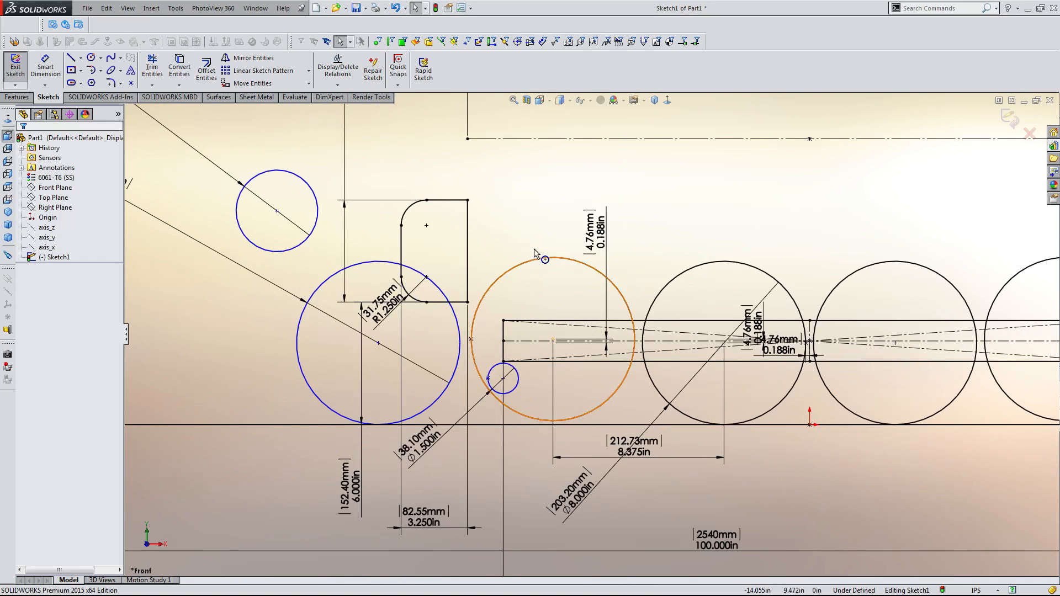
{"action": "scroll", "coordinate": [534, 252], "scroll_direction": "down", "scroll_amount": 4}
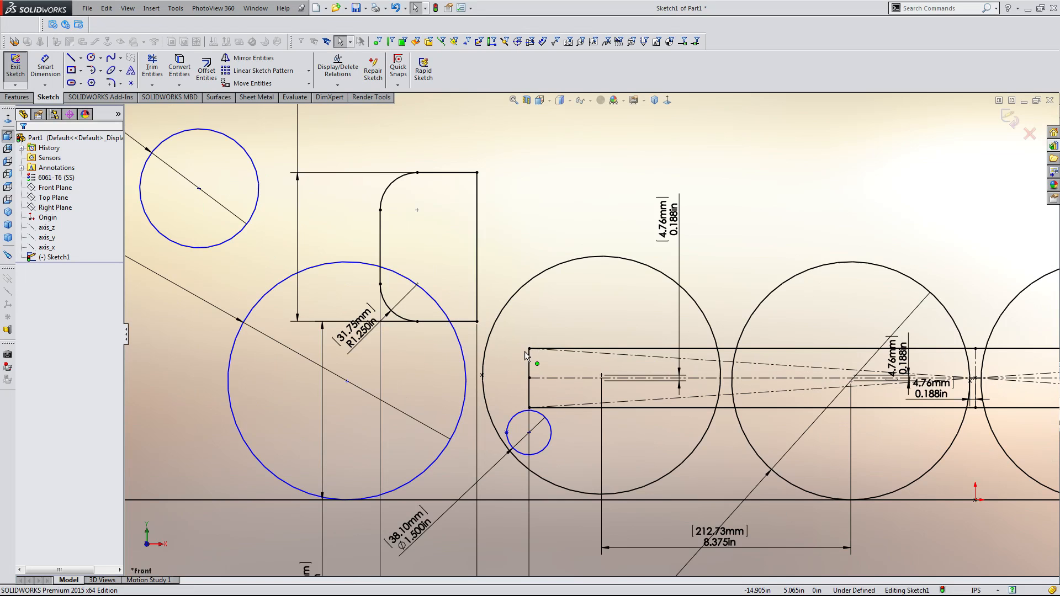
{"action": "scroll", "coordinate": [526, 357], "scroll_direction": "up", "scroll_amount": 3}
{"action": "scroll", "coordinate": [554, 379], "scroll_direction": "down", "scroll_amount": 4}
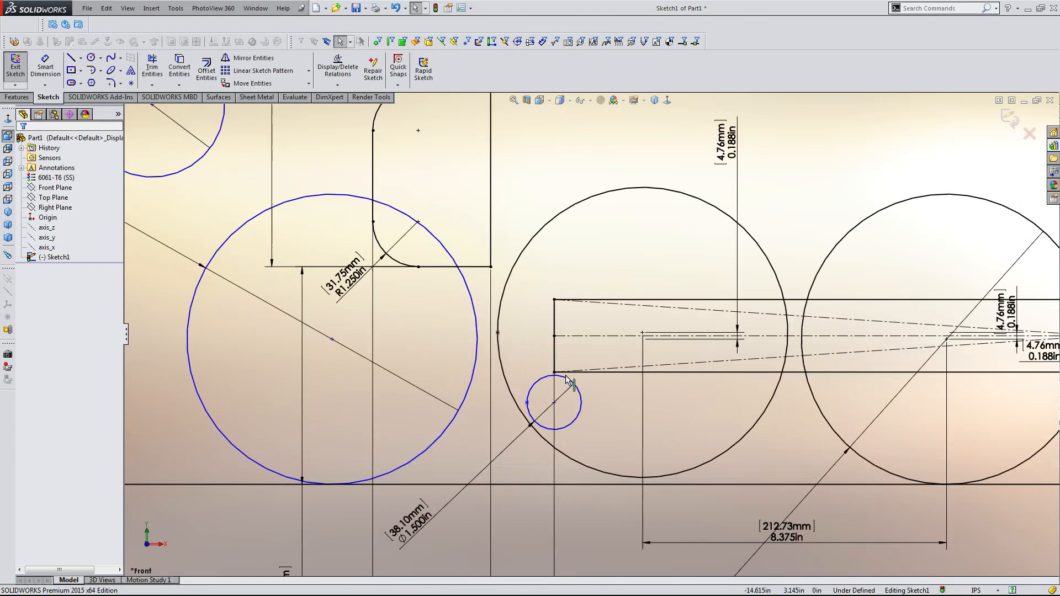
Drag the small circle's center rightward inside the first wheel circle.
{"action": "left_click_drag", "start_coordinate": [554, 403], "coordinate": [592, 406]}
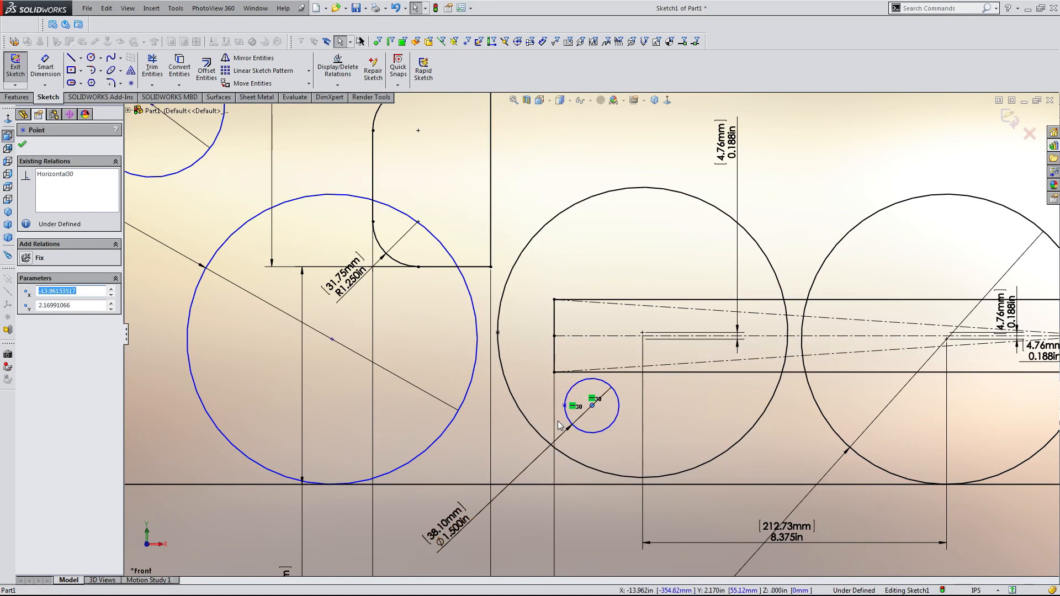
{"action": "scroll", "coordinate": [594, 333], "scroll_direction": "up", "scroll_amount": 2}
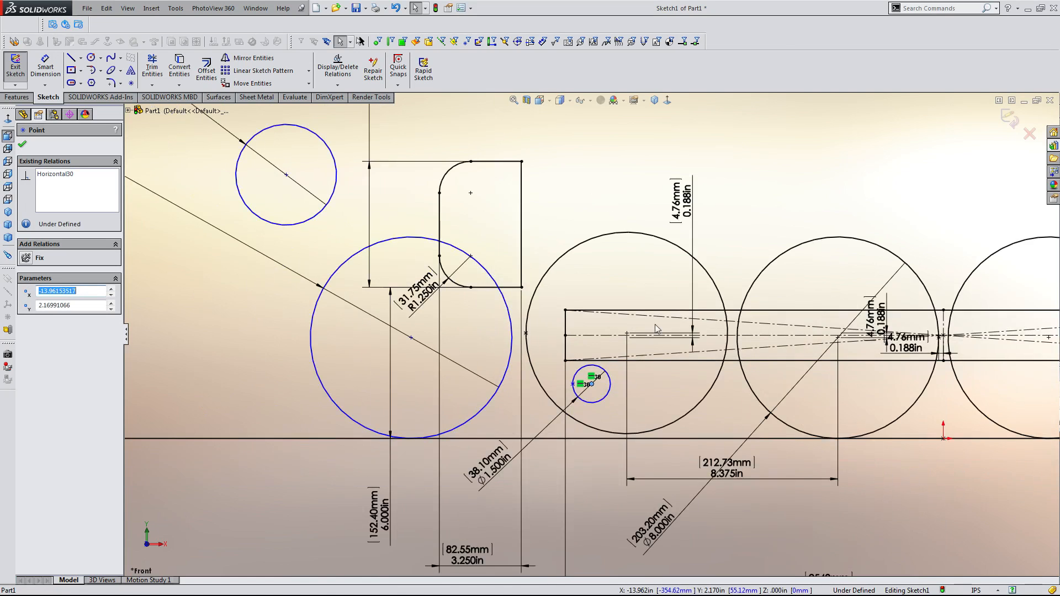
{"action": "scroll", "coordinate": [657, 330], "scroll_direction": "down", "scroll_amount": 3}
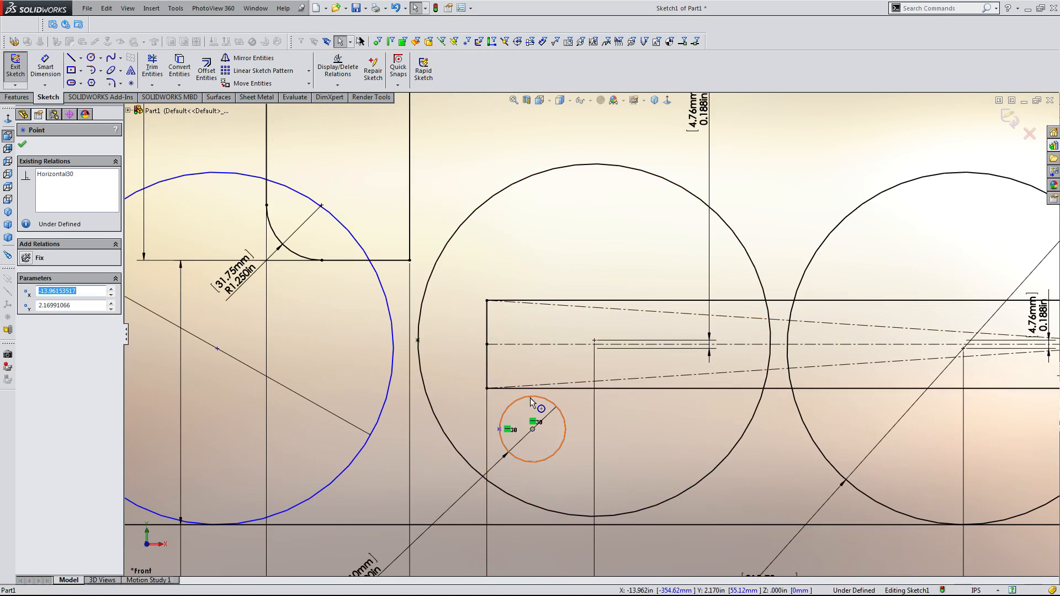
{"action": "scroll", "coordinate": [530, 402], "scroll_direction": "up", "scroll_amount": 2}
{"action": "scroll", "coordinate": [536, 425], "scroll_direction": "down", "scroll_amount": 3}
{"action": "left_click", "coordinate": [549, 467]}
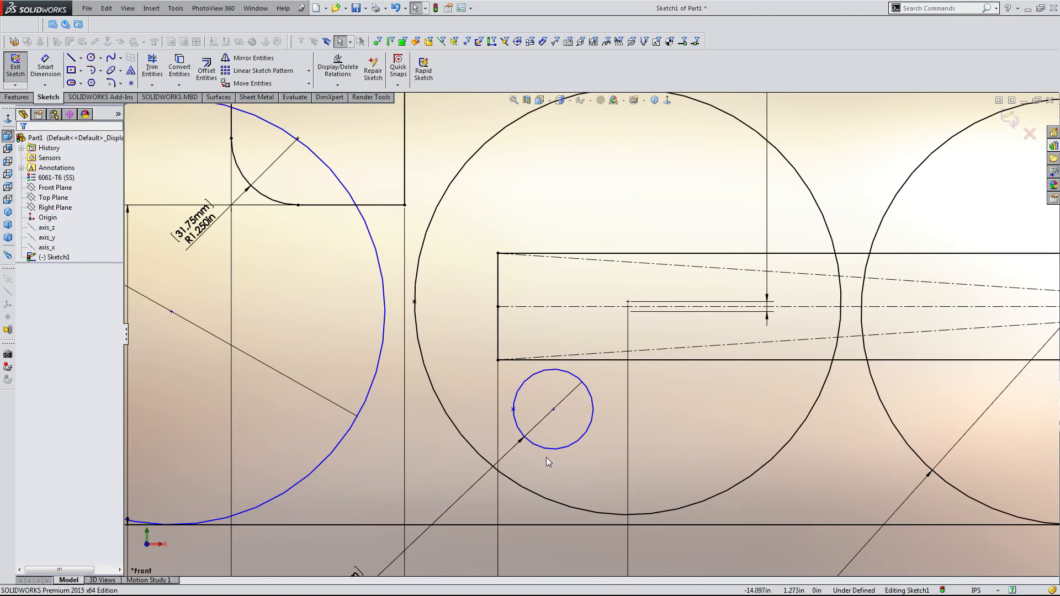
{"action": "scroll", "coordinate": [547, 457], "scroll_direction": "up", "scroll_amount": 2}
{"action": "scroll", "coordinate": [566, 375], "scroll_direction": "down", "scroll_amount": 2}
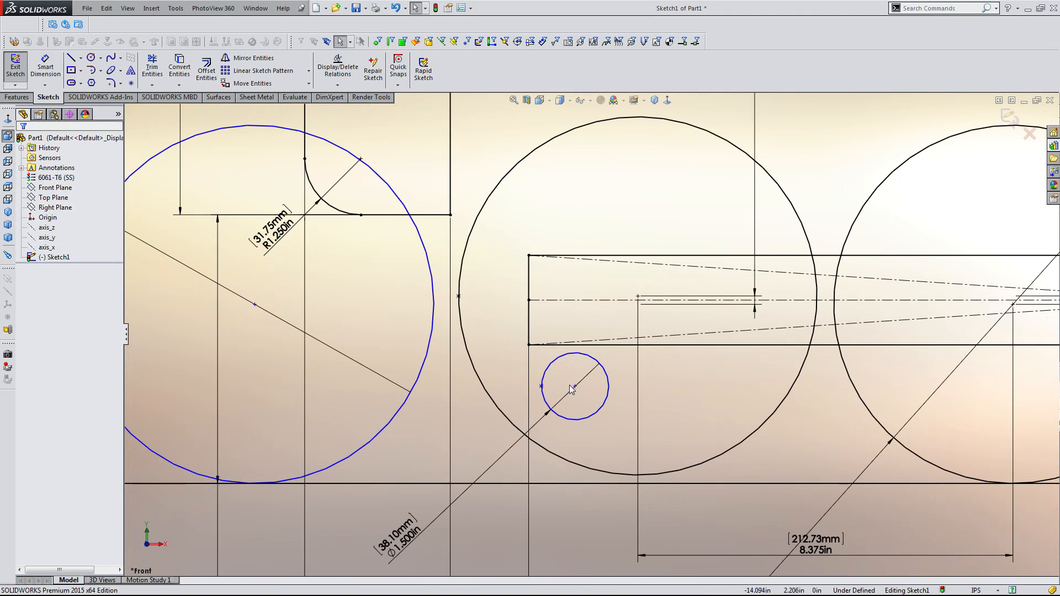
Drag the small circle's center back onto the vertical line at the wheel rectangle's left end.
{"action": "left_click_drag", "start_coordinate": [575, 386], "coordinate": [529, 381]}
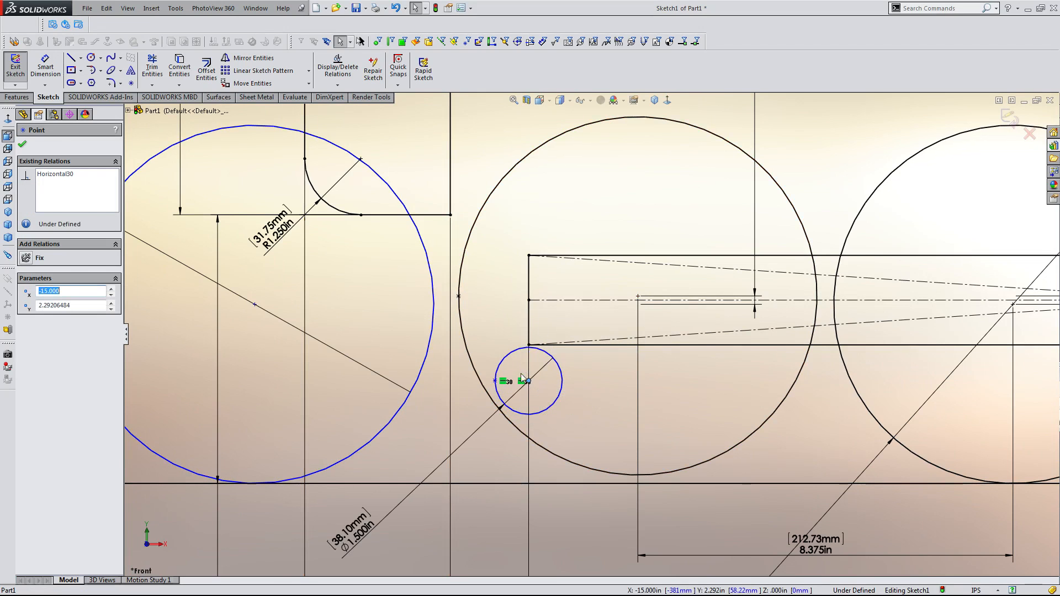
{"action": "scroll", "coordinate": [512, 396], "scroll_direction": "down", "scroll_amount": 5}
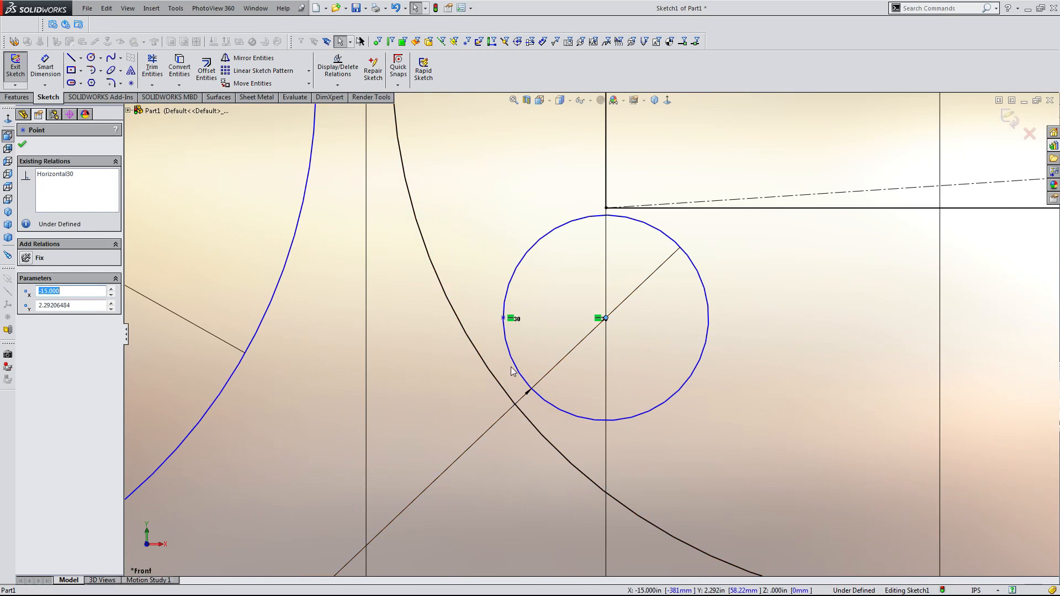
{"action": "scroll", "coordinate": [525, 353], "scroll_direction": "up", "scroll_amount": 7}
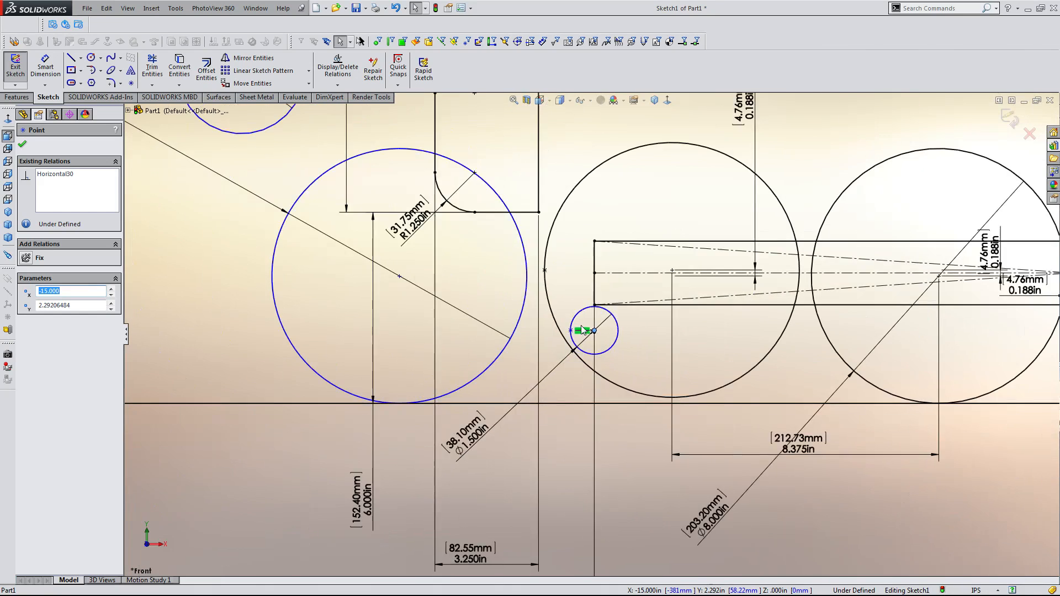
{"action": "scroll", "coordinate": [581, 326], "scroll_direction": "down", "scroll_amount": 2}
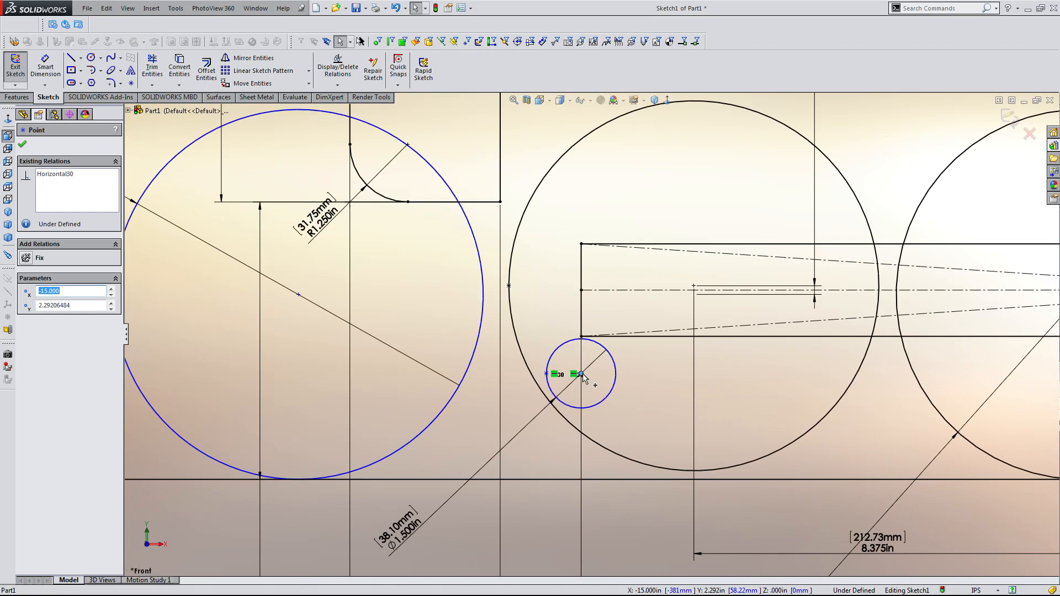
{"action": "scroll", "coordinate": [583, 375], "scroll_direction": "up", "scroll_amount": 5}
{"action": "scroll", "coordinate": [611, 260], "scroll_direction": "down", "scroll_amount": 2}
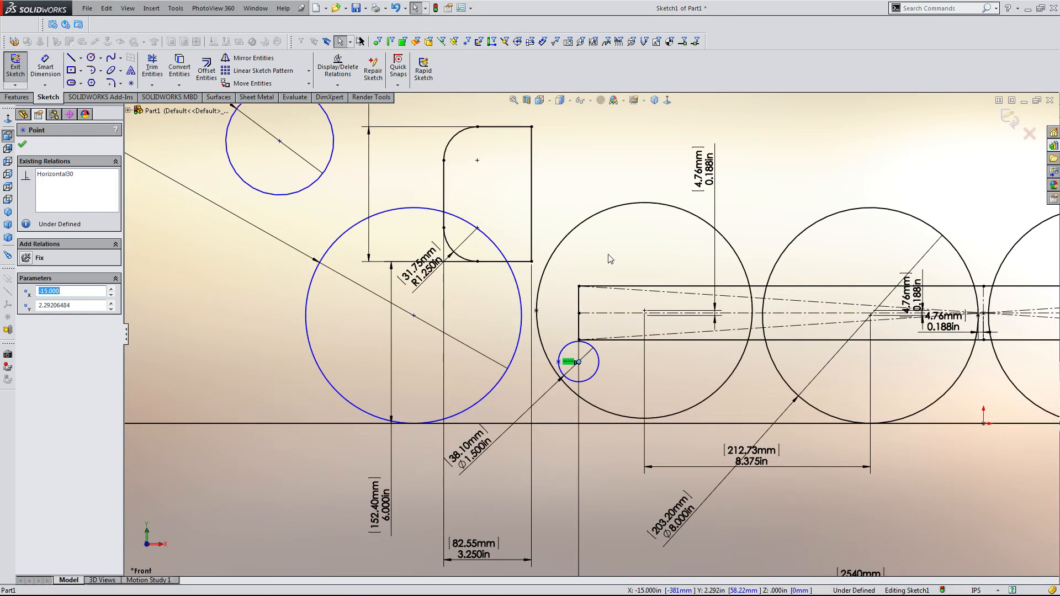
{"action": "scroll", "coordinate": [642, 263], "scroll_direction": "up", "scroll_amount": 2}
{"action": "scroll", "coordinate": [643, 270], "scroll_direction": "down", "scroll_amount": 4}
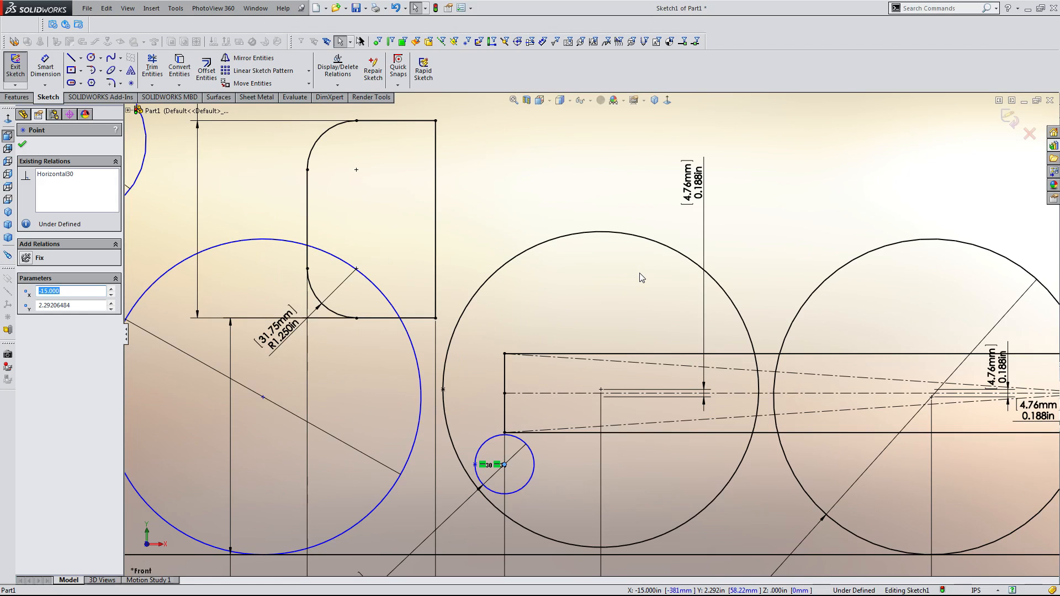
{"action": "scroll", "coordinate": [608, 320], "scroll_direction": "up", "scroll_amount": 3}
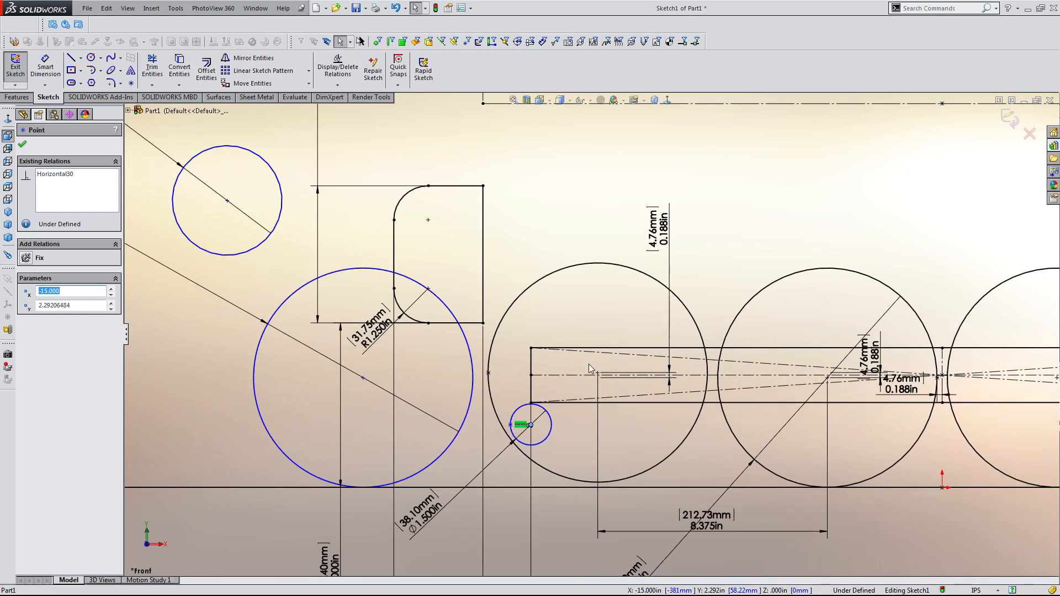
{"action": "scroll", "coordinate": [588, 363], "scroll_direction": "down", "scroll_amount": 5}
{"action": "scroll", "coordinate": [508, 419], "scroll_direction": "up", "scroll_amount": 2}
{"action": "scroll", "coordinate": [486, 436], "scroll_direction": "down", "scroll_amount": 2}
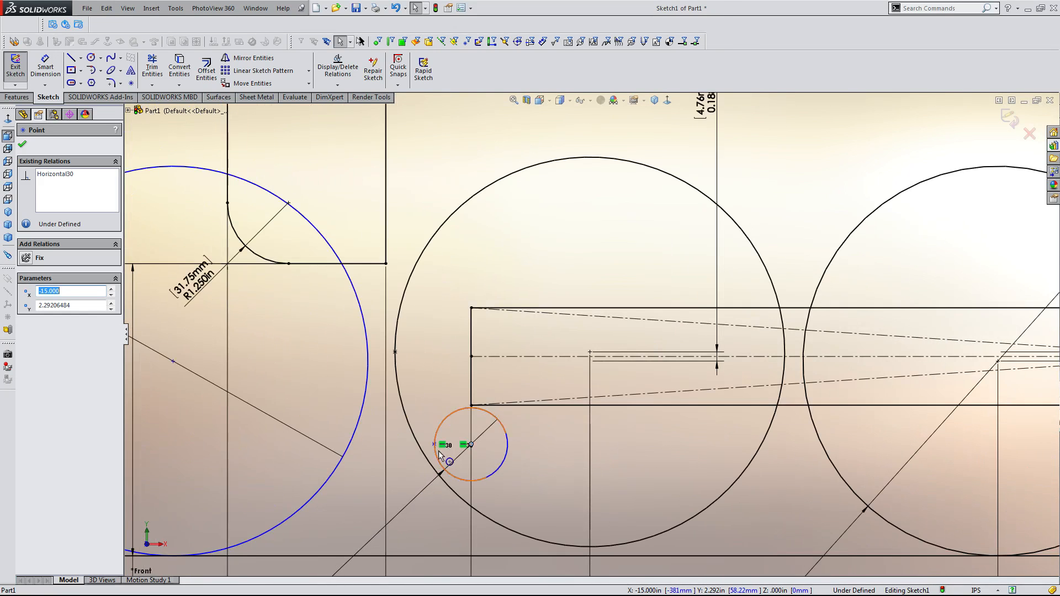
Drag the small circle down and to the right, below the wheel rectangle.
{"action": "left_click_drag", "start_coordinate": [471, 446], "coordinate": [503, 464]}
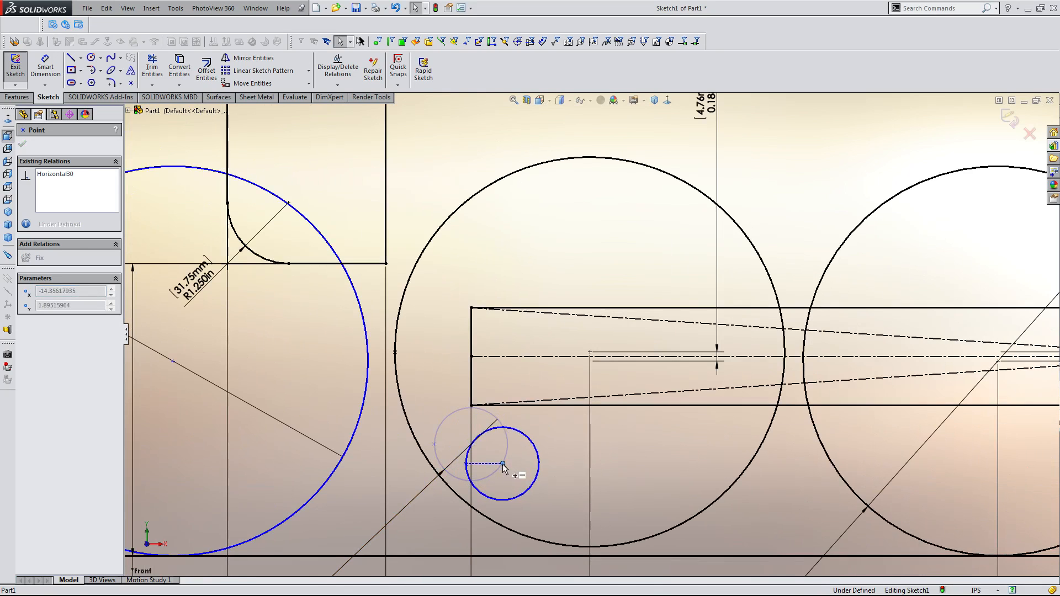
{"action": "left_click", "coordinate": [557, 496]}
{"action": "scroll", "coordinate": [556, 496], "scroll_direction": "up", "scroll_amount": 3}
{"action": "scroll", "coordinate": [524, 495], "scroll_direction": "down", "scroll_amount": 2}
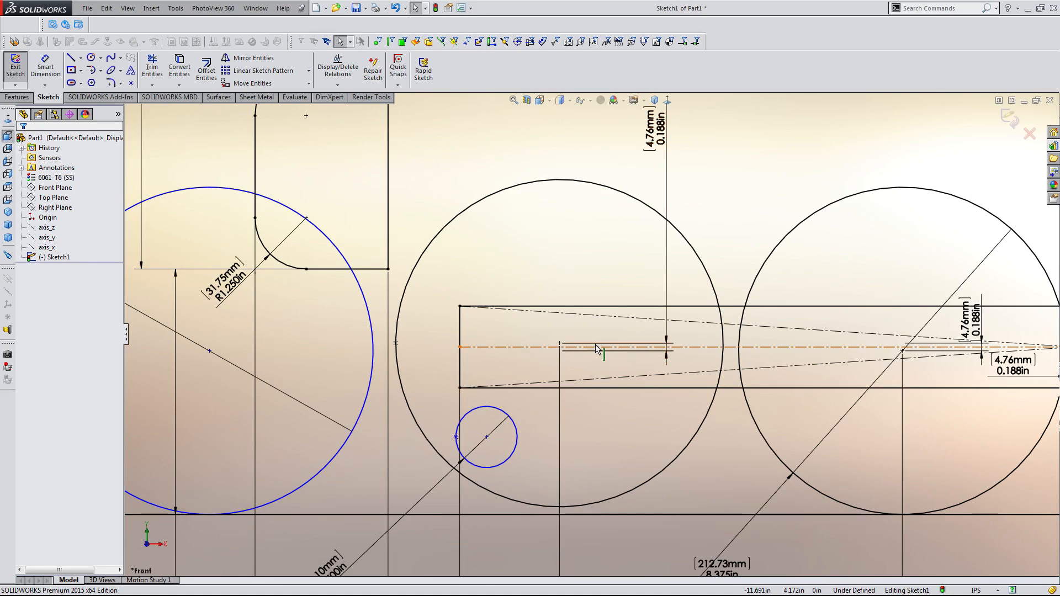
{"action": "scroll", "coordinate": [592, 342], "scroll_direction": "up", "scroll_amount": 3}
{"action": "scroll", "coordinate": [423, 370], "scroll_direction": "down", "scroll_amount": 2}
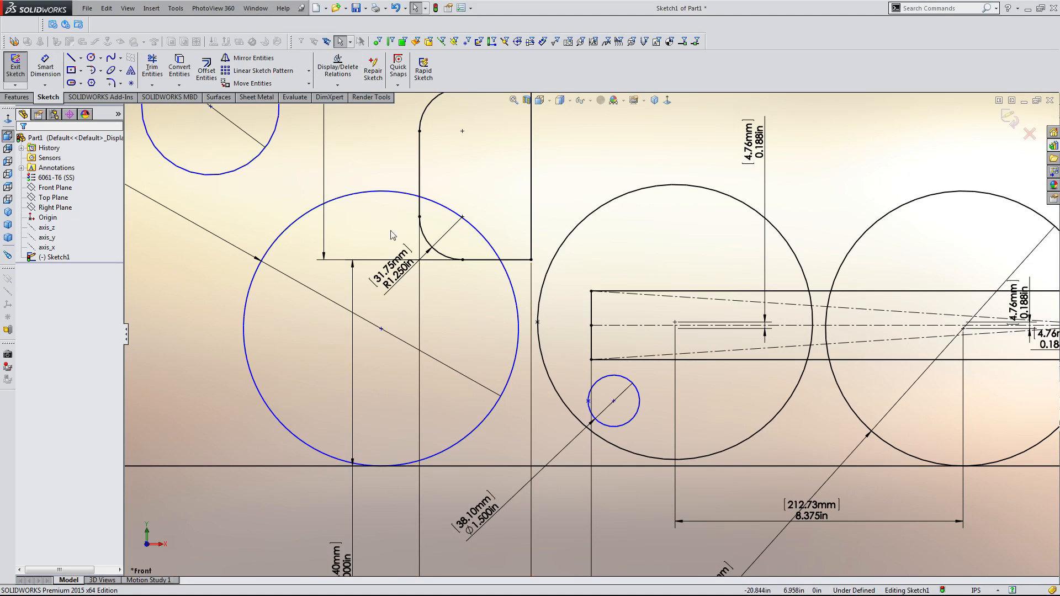
{"action": "scroll", "coordinate": [591, 302], "scroll_direction": "up", "scroll_amount": 2}
{"action": "scroll", "coordinate": [680, 301], "scroll_direction": "down", "scroll_amount": 2}
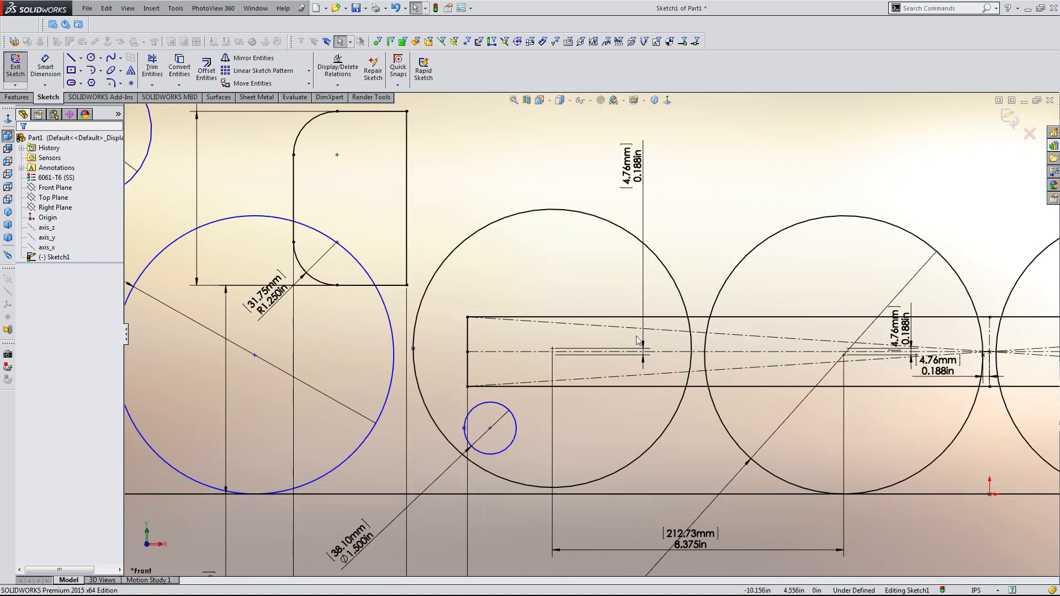
Delete the small circle and its leftover sketch point.
{"action": "left_click", "coordinate": [517, 429]}
{"action": "key", "text": "Delete"}
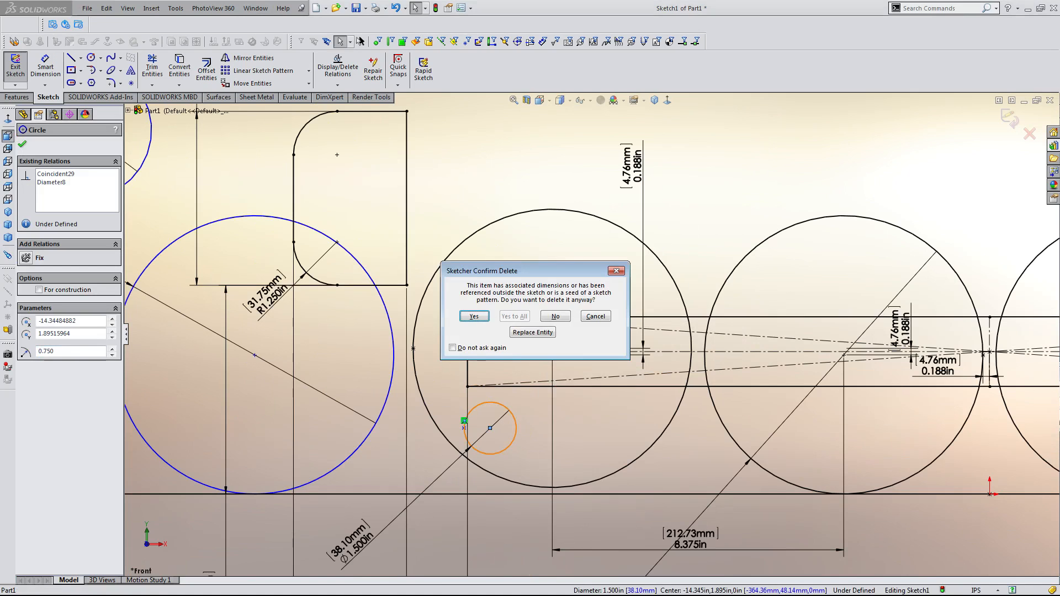
{"action": "key", "text": "Return"}
{"action": "scroll", "coordinate": [510, 484], "scroll_direction": "up", "scroll_amount": 4}
{"action": "scroll", "coordinate": [511, 485], "scroll_direction": "down", "scroll_amount": 4}
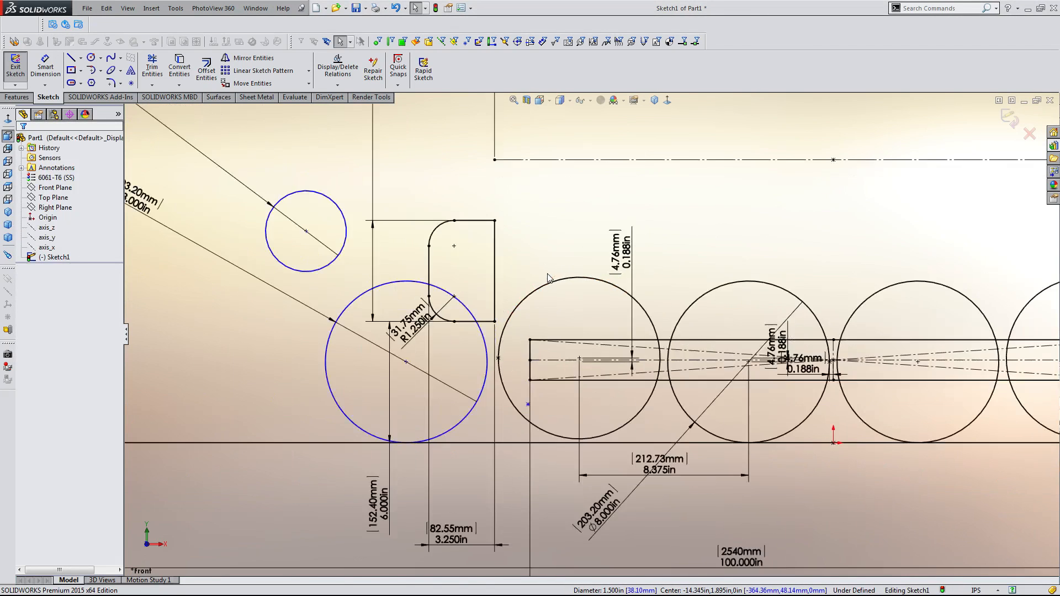
{"action": "left_click", "coordinate": [523, 470]}
{"action": "key", "text": "Delete"}
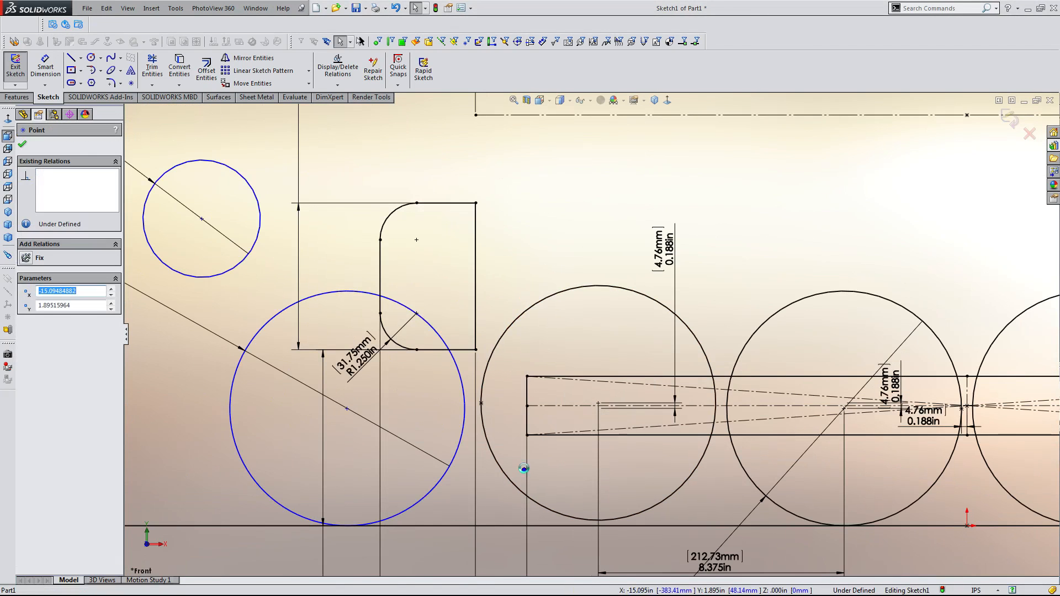
Drag the 8 in circle leftward, away from the filleted rectangle.
{"action": "scroll", "coordinate": [524, 469], "scroll_direction": "up", "scroll_amount": 3}
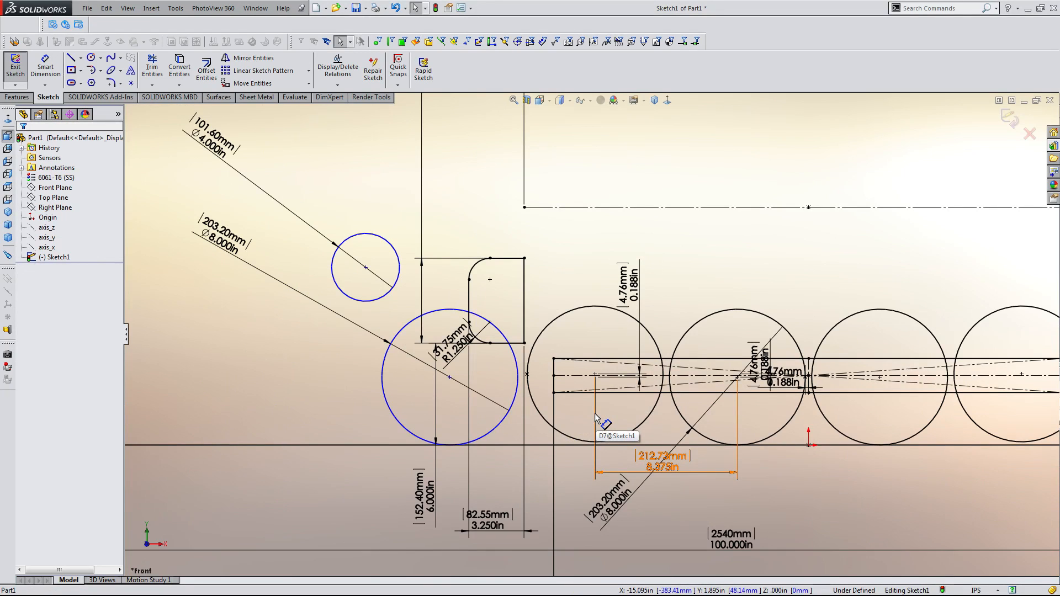
{"action": "scroll", "coordinate": [703, 309], "scroll_direction": "up", "scroll_amount": 5}
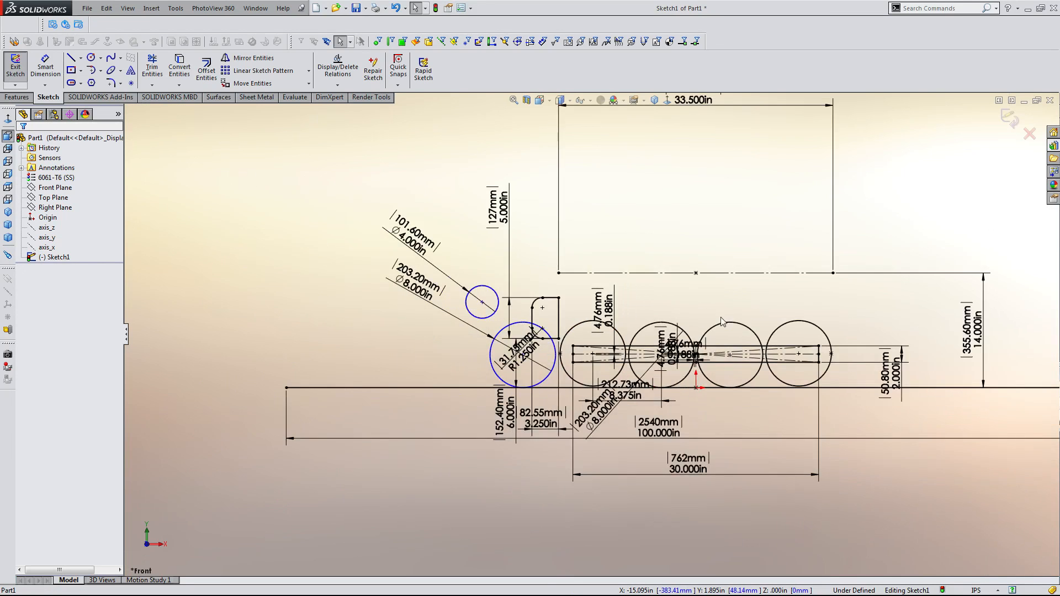
{"action": "scroll", "coordinate": [652, 308], "scroll_direction": "down", "scroll_amount": 3}
{"action": "scroll", "coordinate": [529, 410], "scroll_direction": "up", "scroll_amount": 2}
{"action": "scroll", "coordinate": [399, 410], "scroll_direction": "down", "scroll_amount": 4}
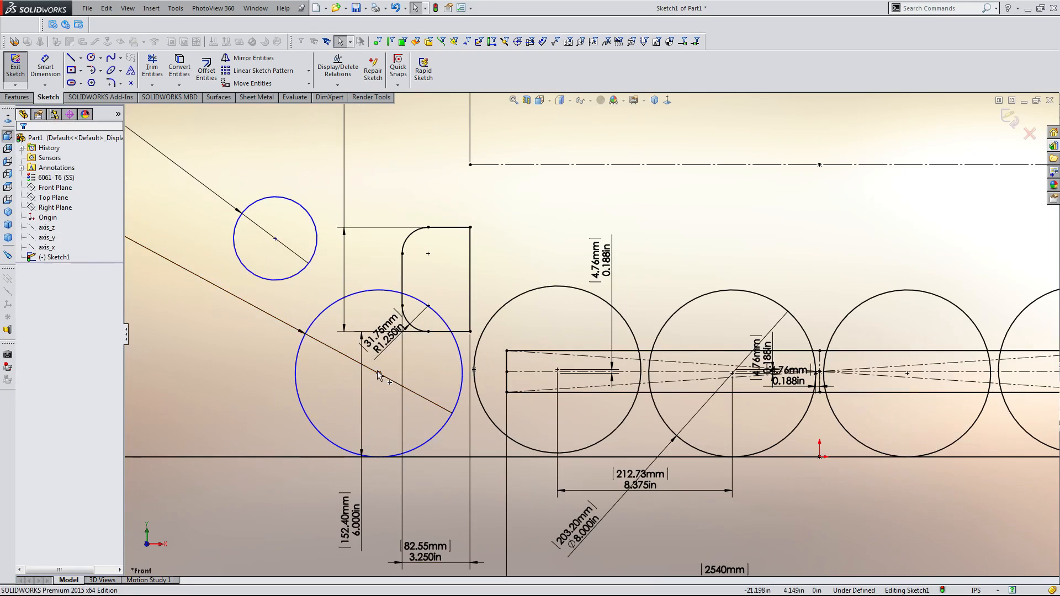
{"action": "left_click_drag", "start_coordinate": [378, 375], "coordinate": [317, 373]}
{"action": "left_click", "coordinate": [184, 363]}
Drag the 8 in circle further left so it sits beneath the 4 in circle.
{"action": "scroll", "coordinate": [555, 347], "scroll_direction": "up", "scroll_amount": 5}
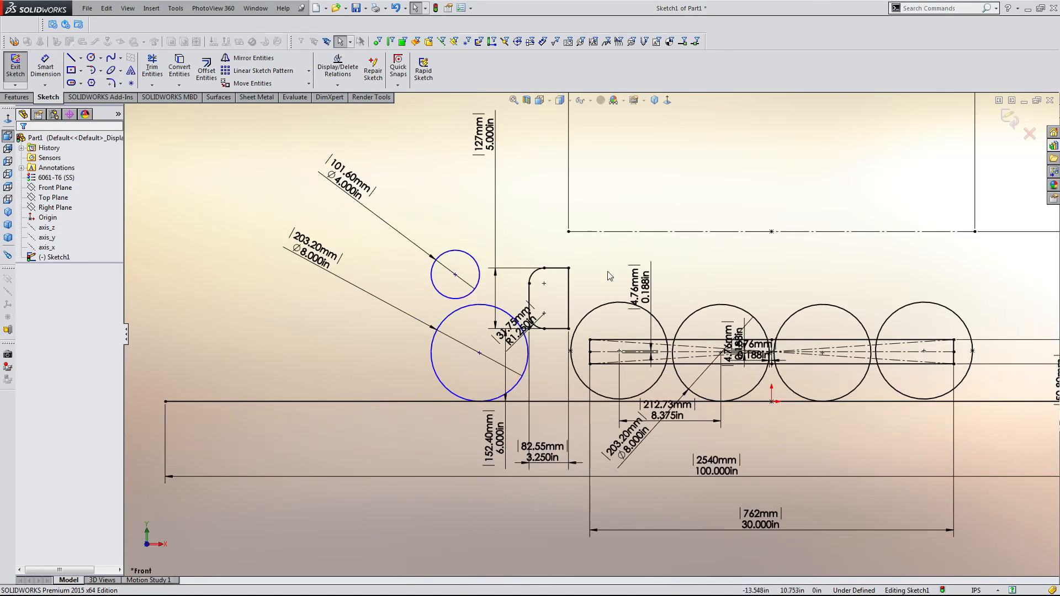
{"action": "scroll", "coordinate": [600, 408], "scroll_direction": "down", "scroll_amount": 4}
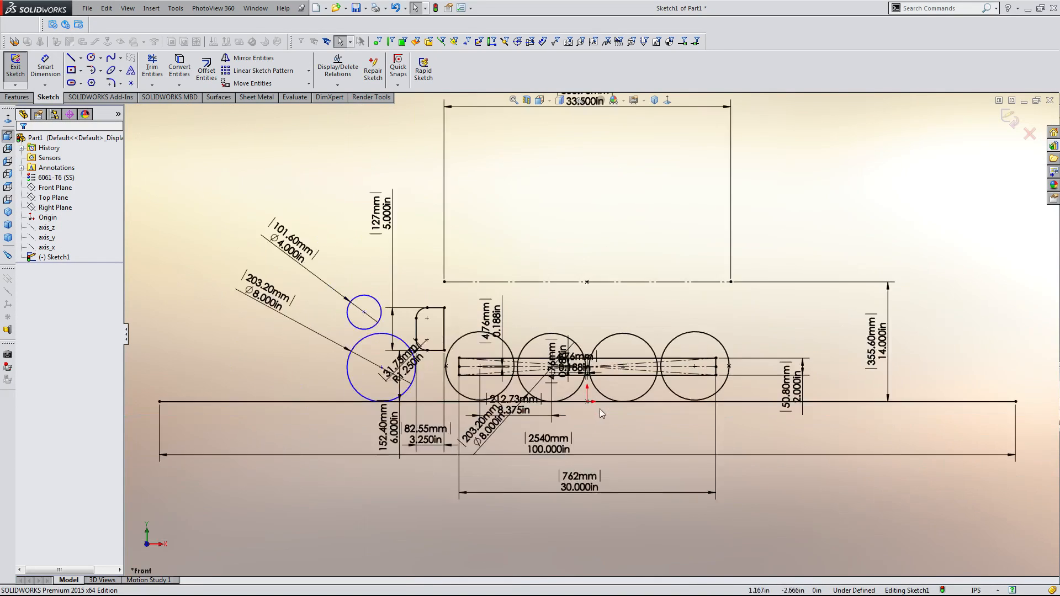
{"action": "scroll", "coordinate": [473, 362], "scroll_direction": "down", "scroll_amount": 3}
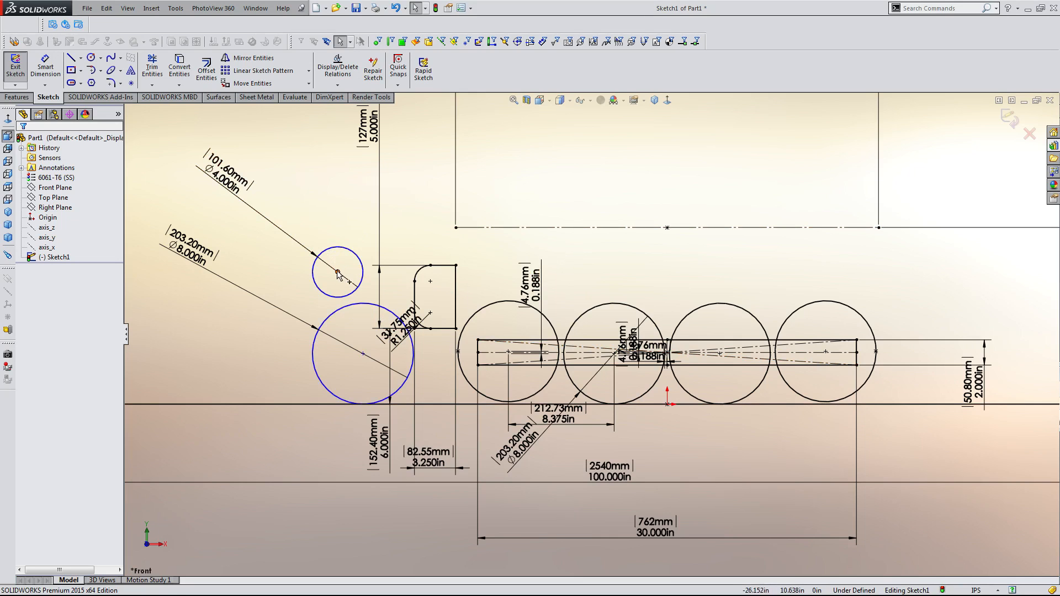
{"action": "left_click", "coordinate": [334, 297]}
{"action": "left_click", "coordinate": [294, 299]}
{"action": "left_click_drag", "start_coordinate": [363, 354], "coordinate": [328, 360]}
{"action": "left_click", "coordinate": [227, 383]}
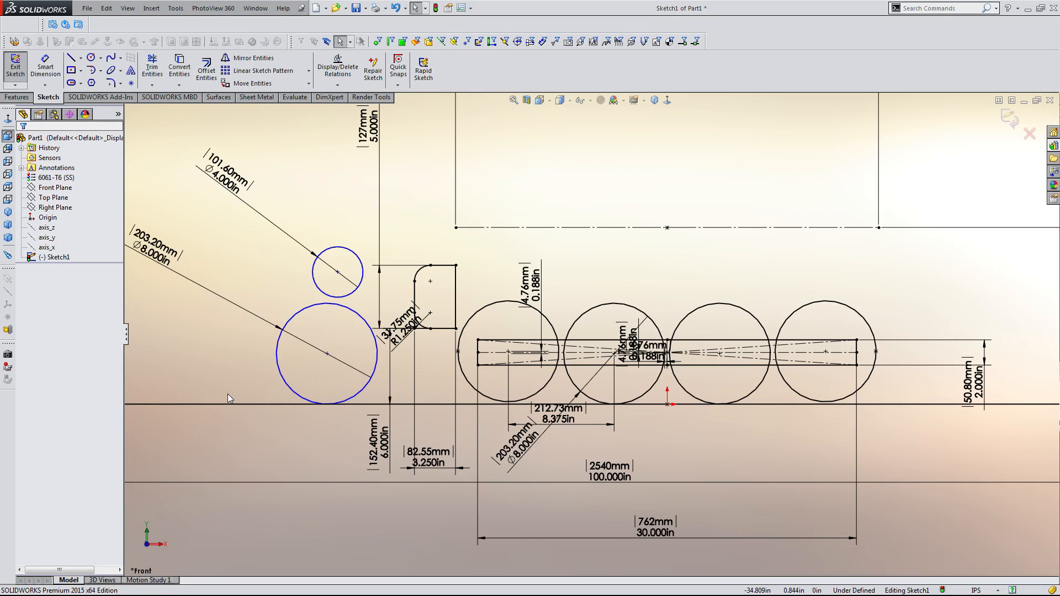
{"action": "left_click", "coordinate": [323, 585]}
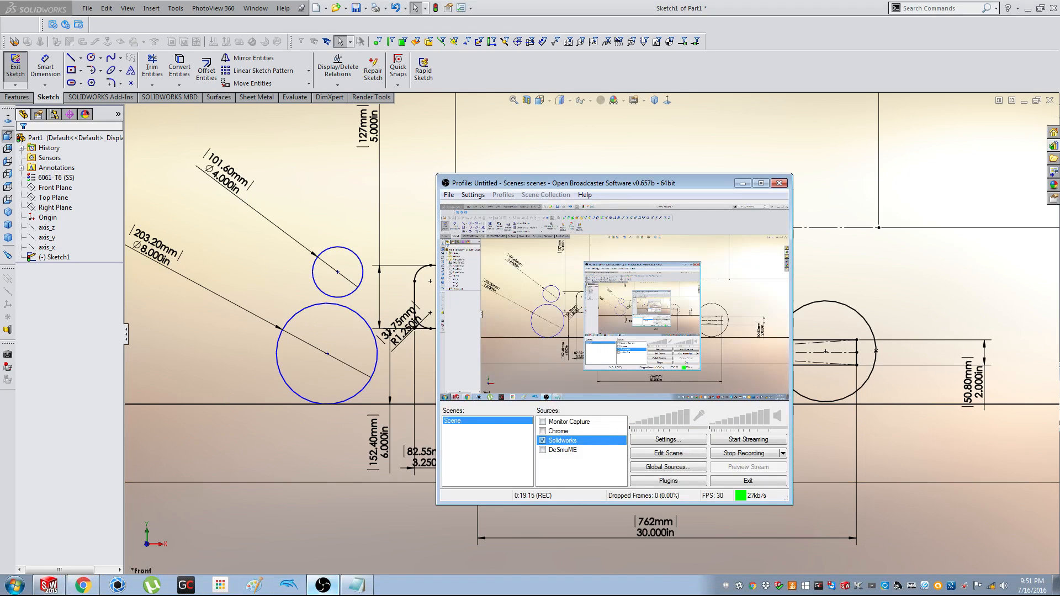